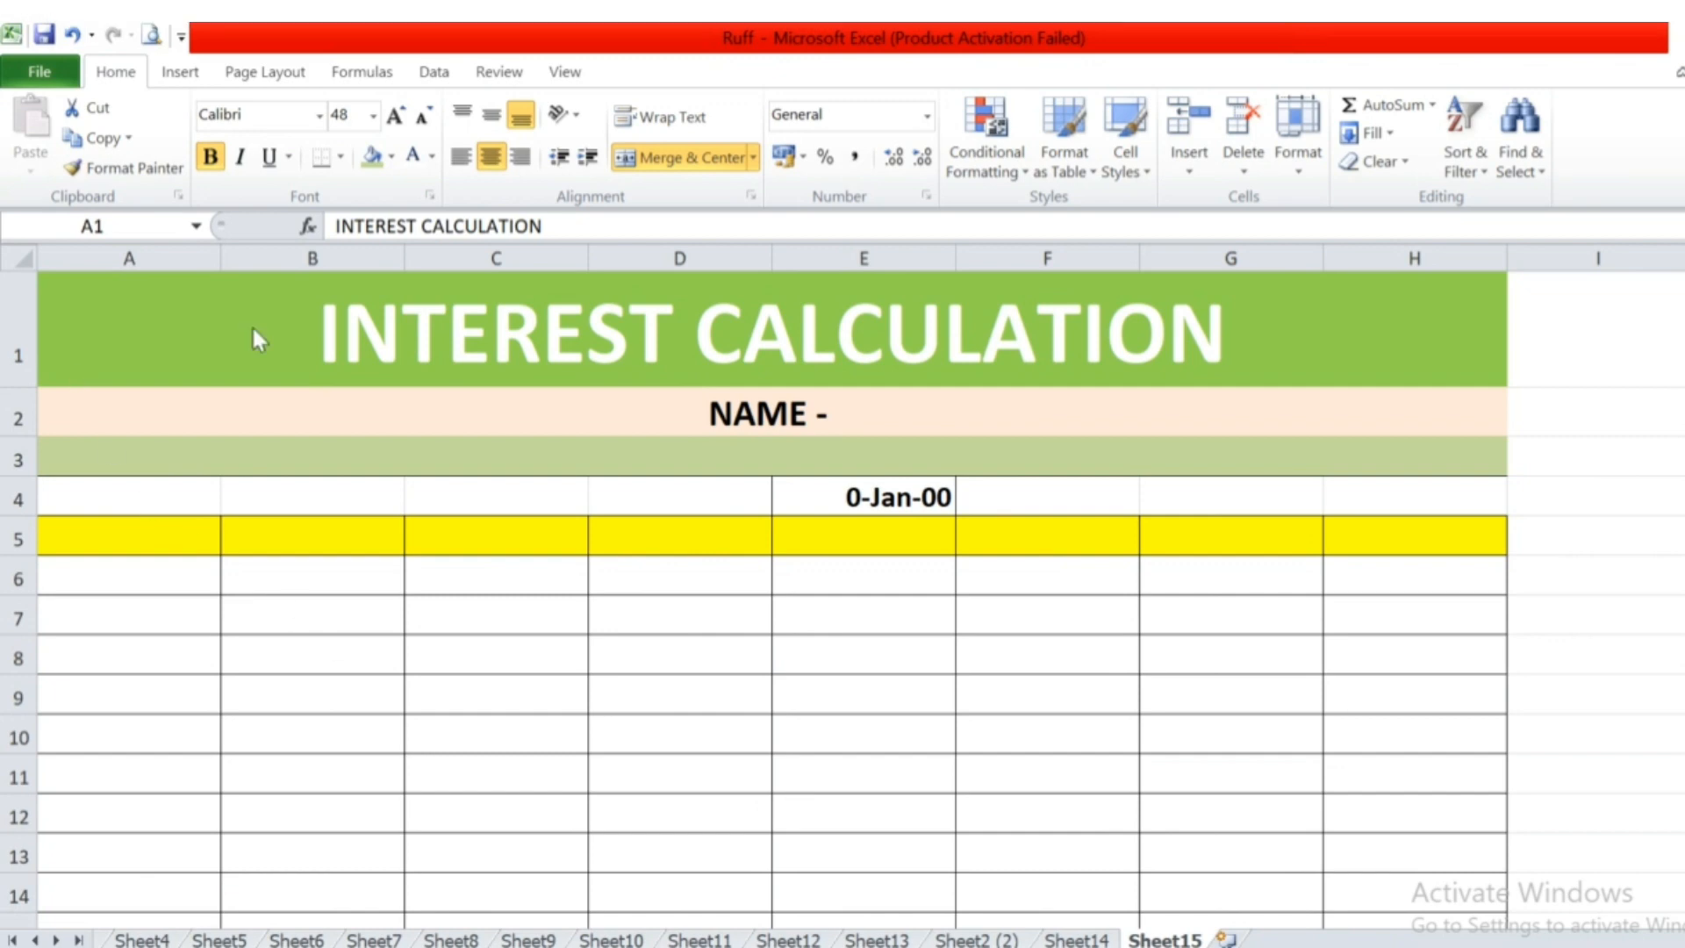
# Add the party's full name after the "NAME -" label in the merged cell A2.
pyautogui.click(346, 331)
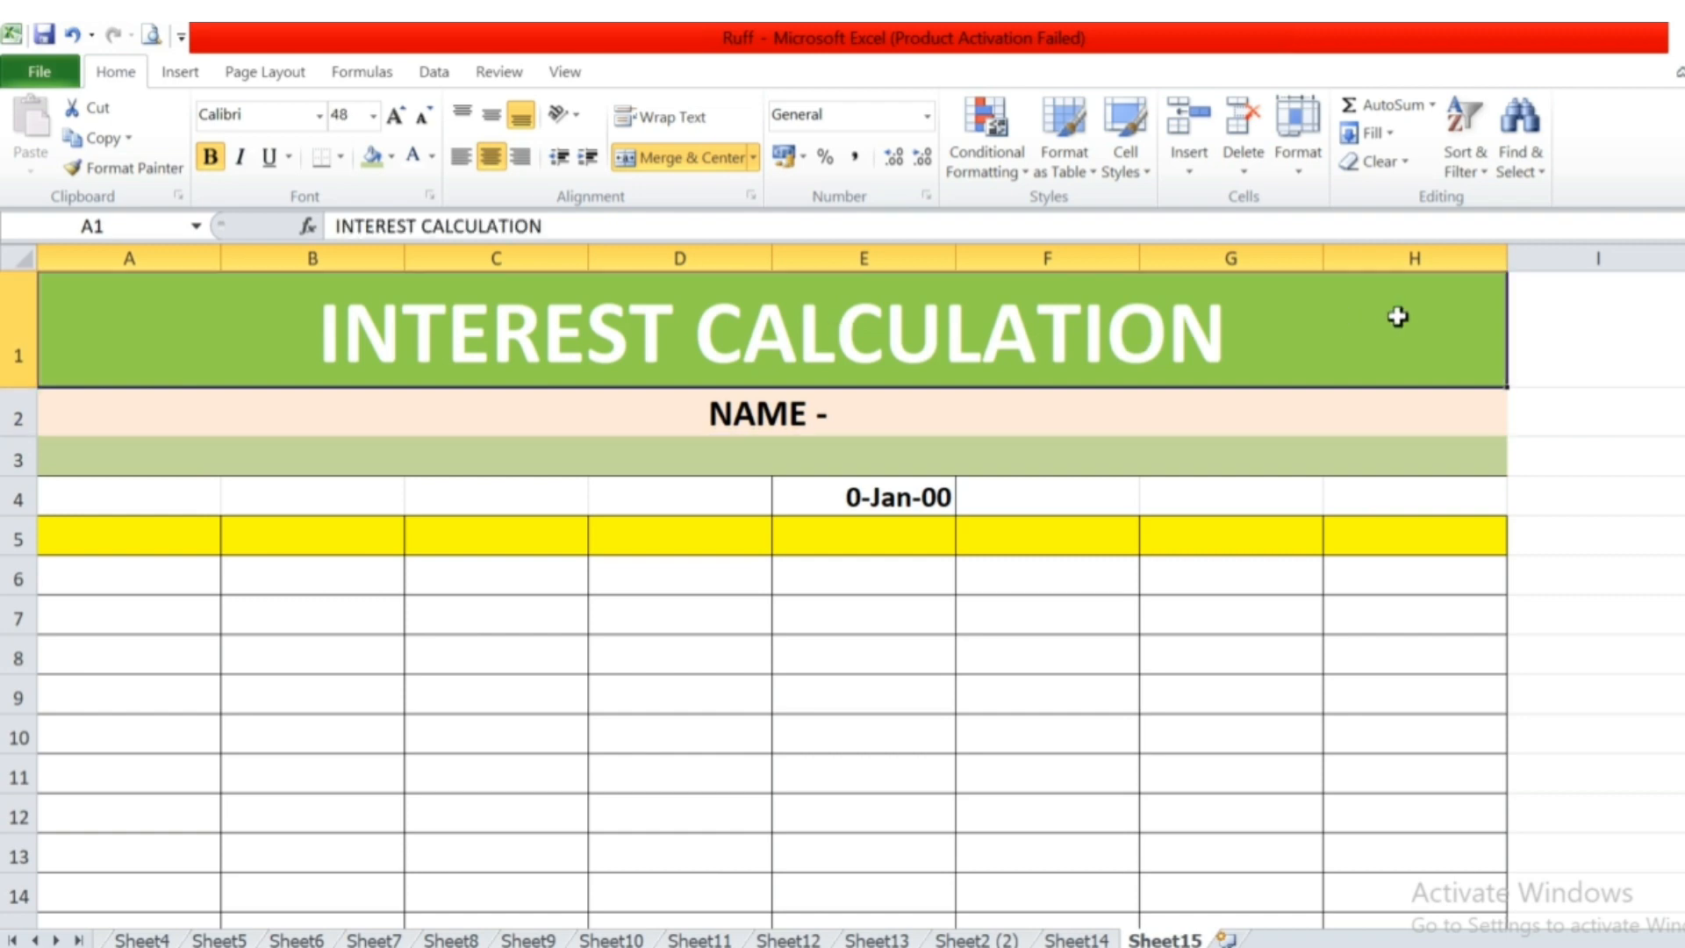
pyautogui.press('Down')
pyautogui.press('F2')
pyautogui.press('Escape')
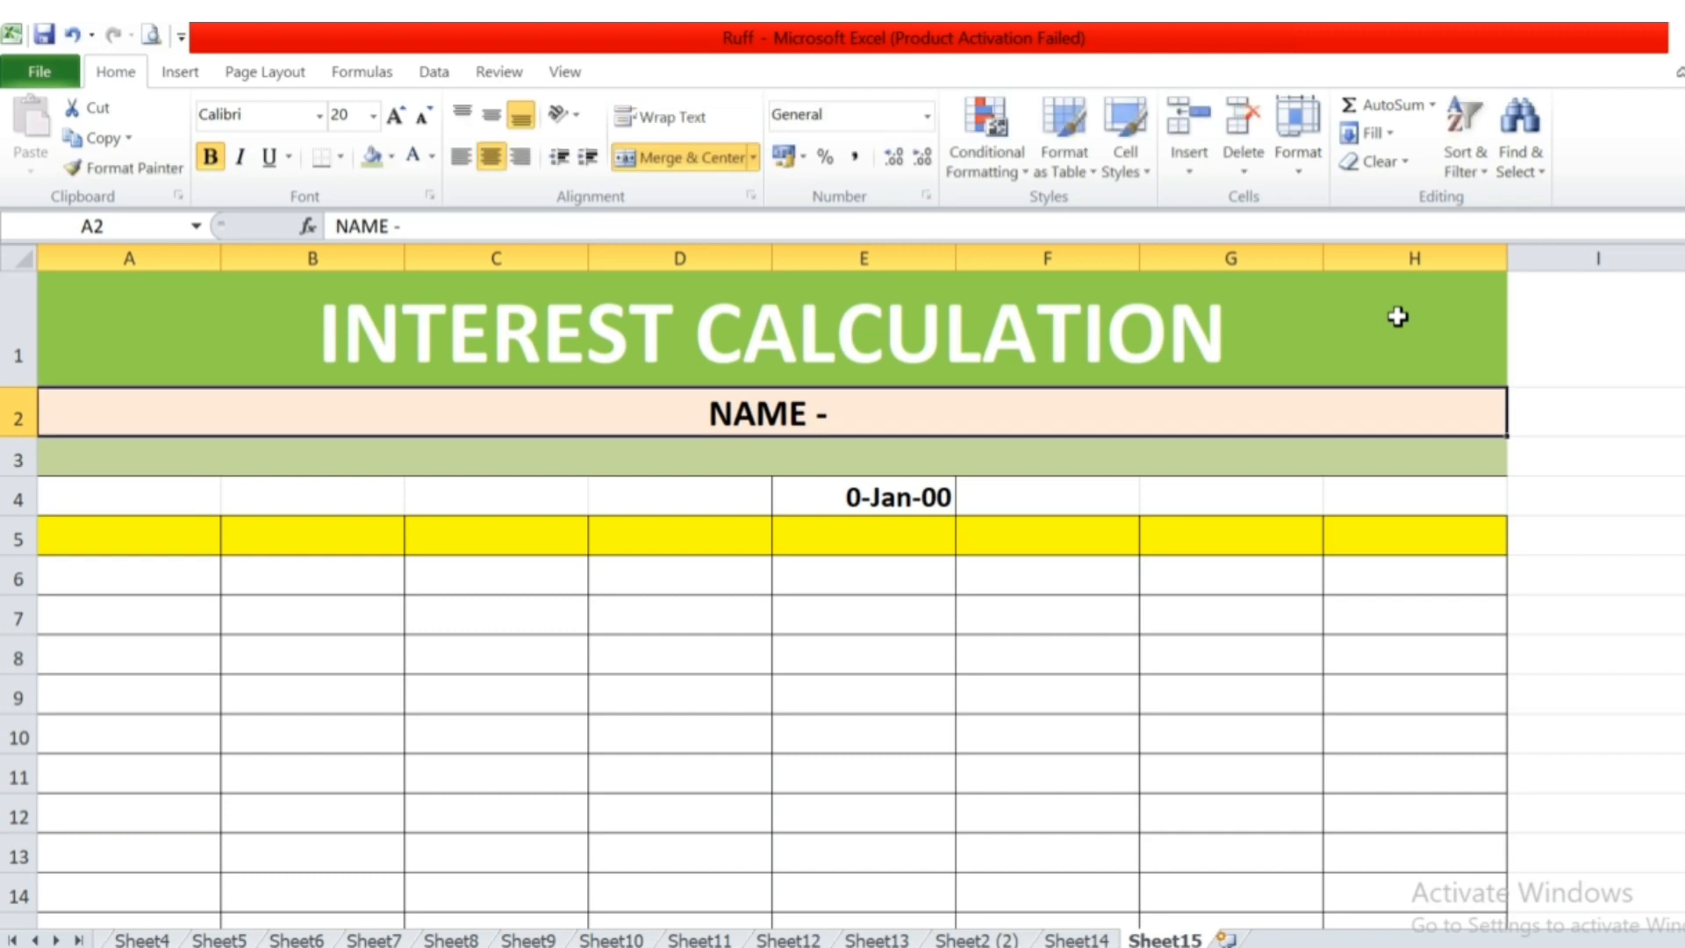
pyautogui.press('F2')
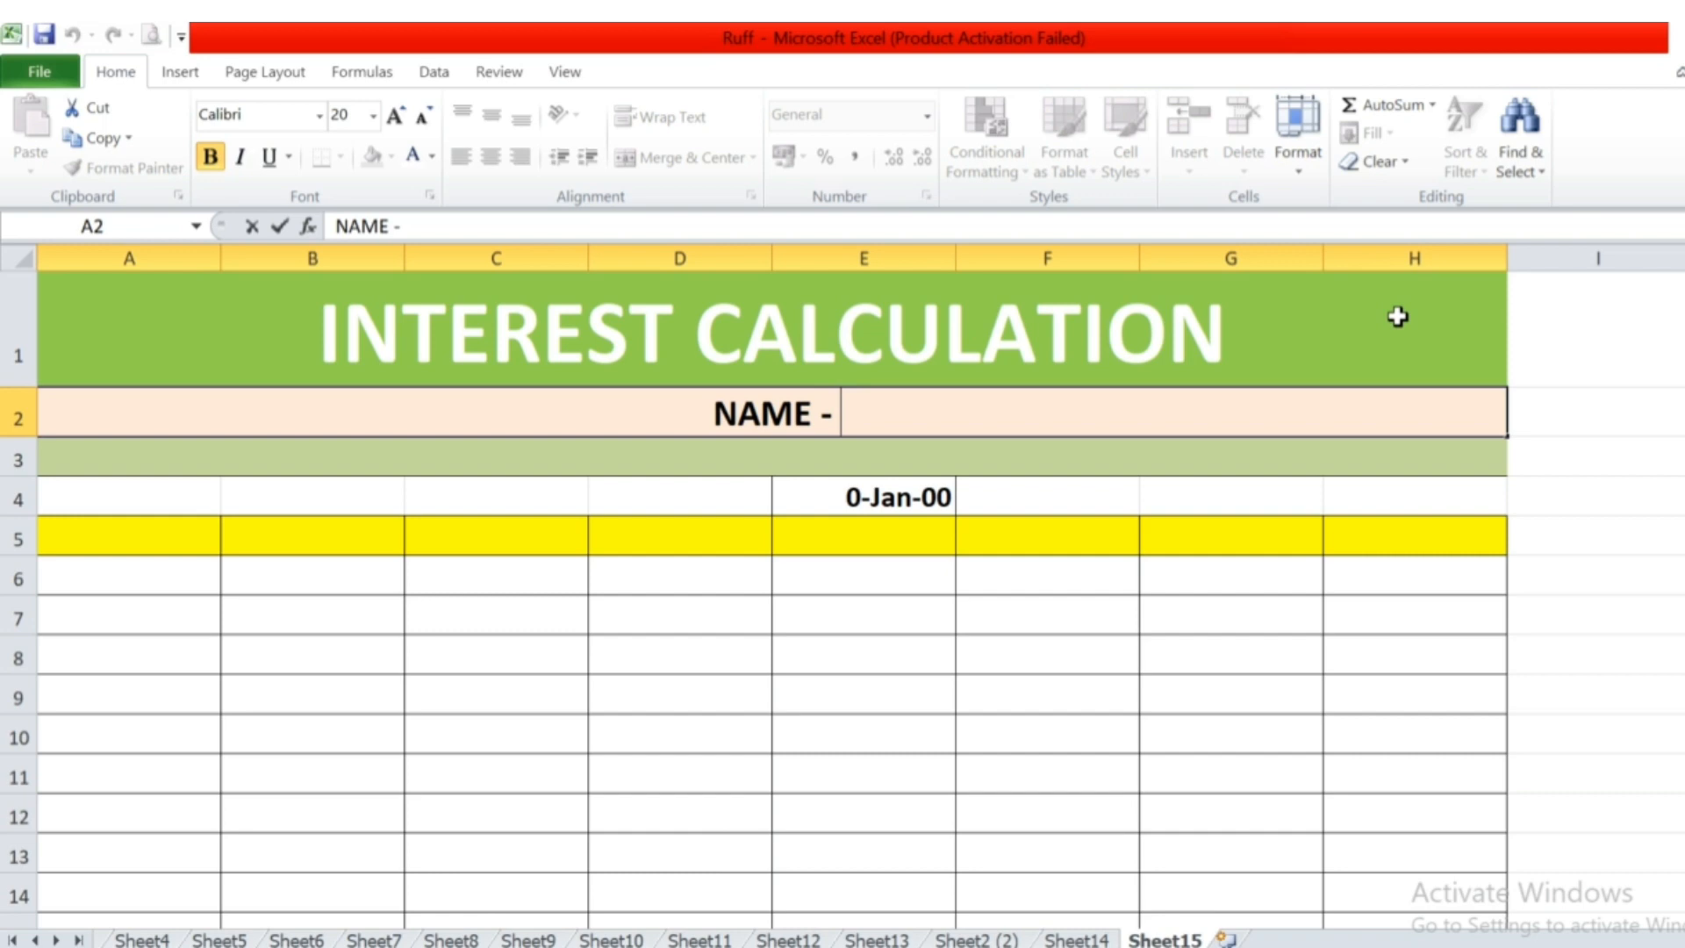
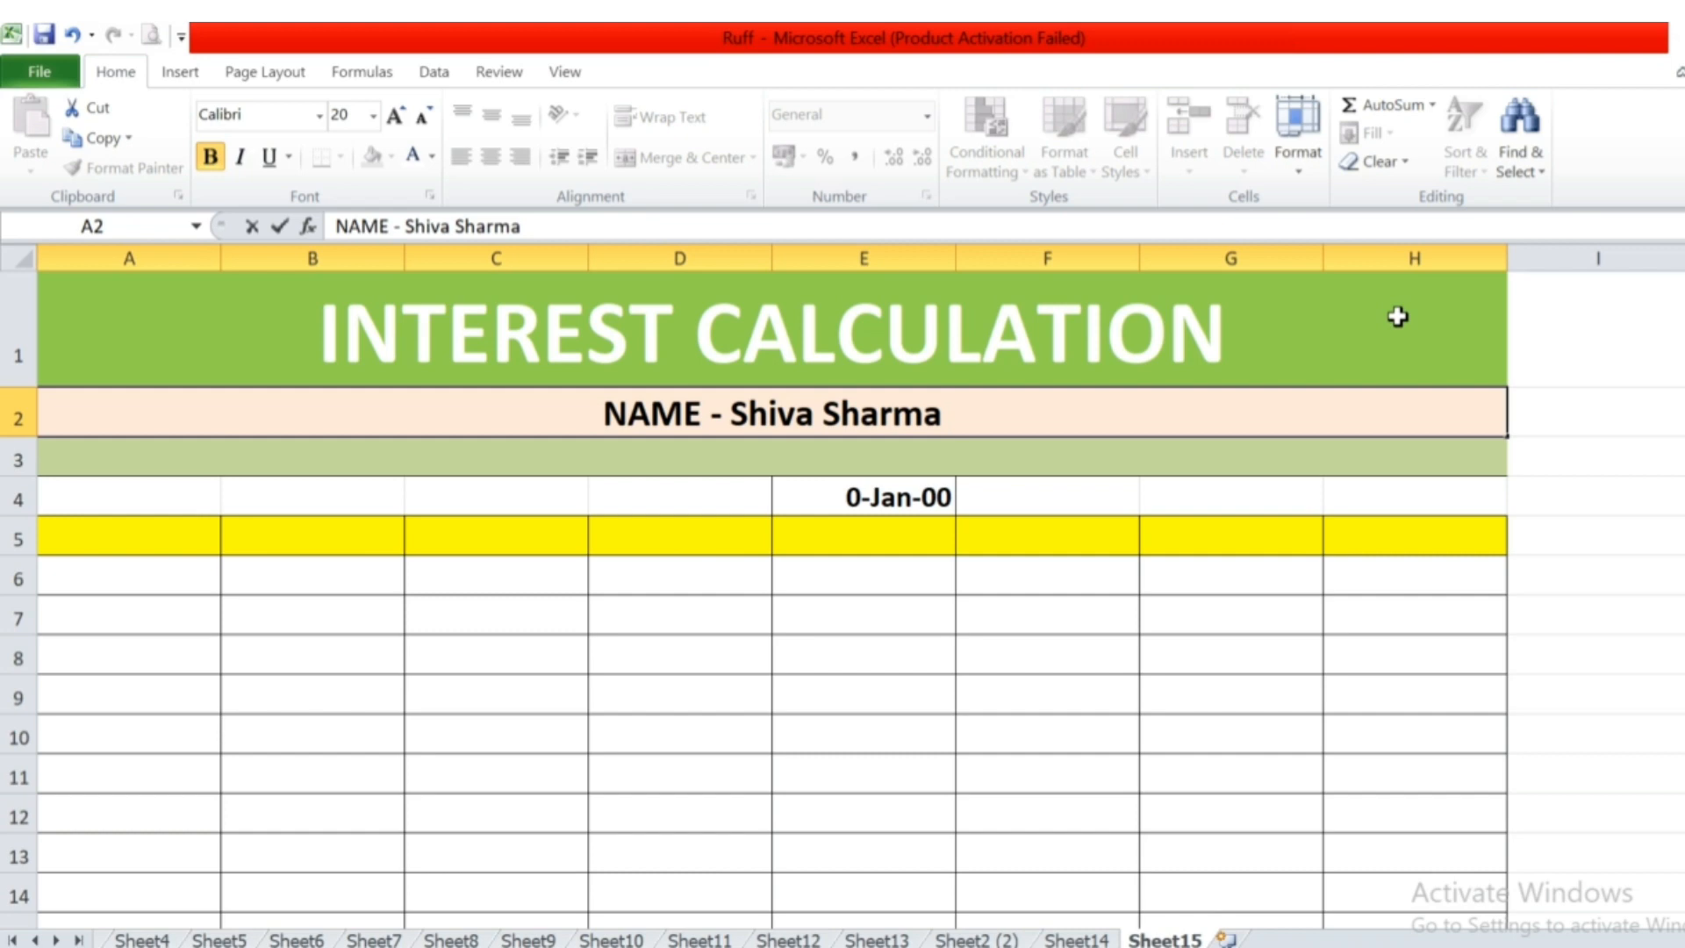
pyautogui.press('Return')
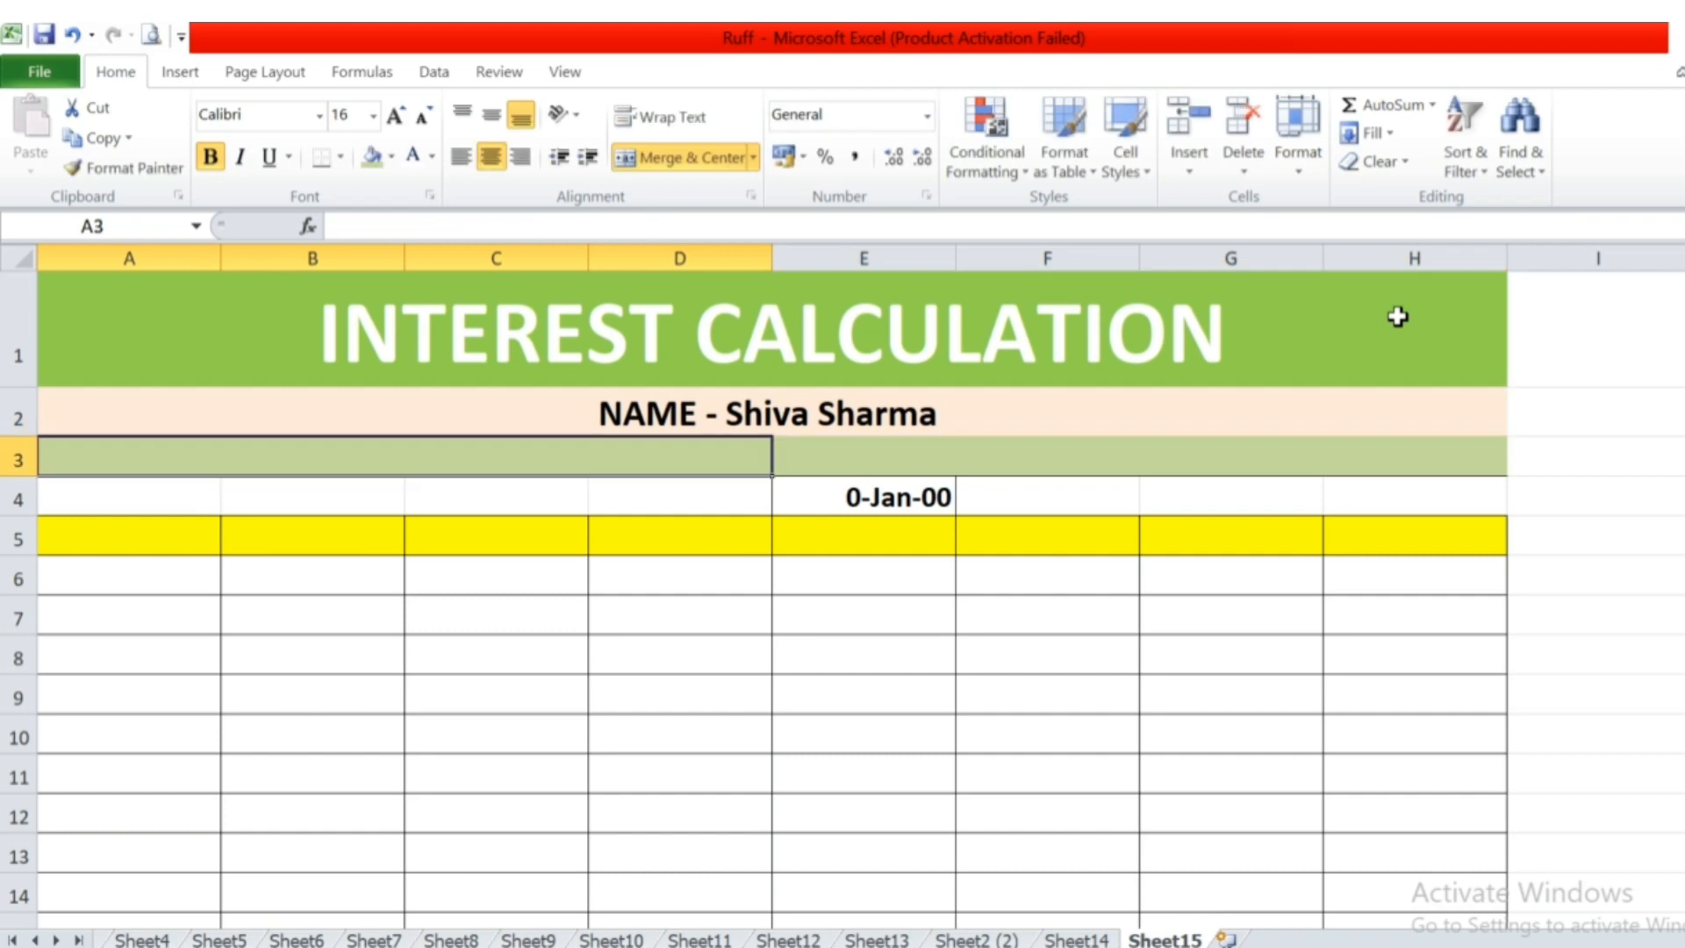
pyautogui.press('Up')
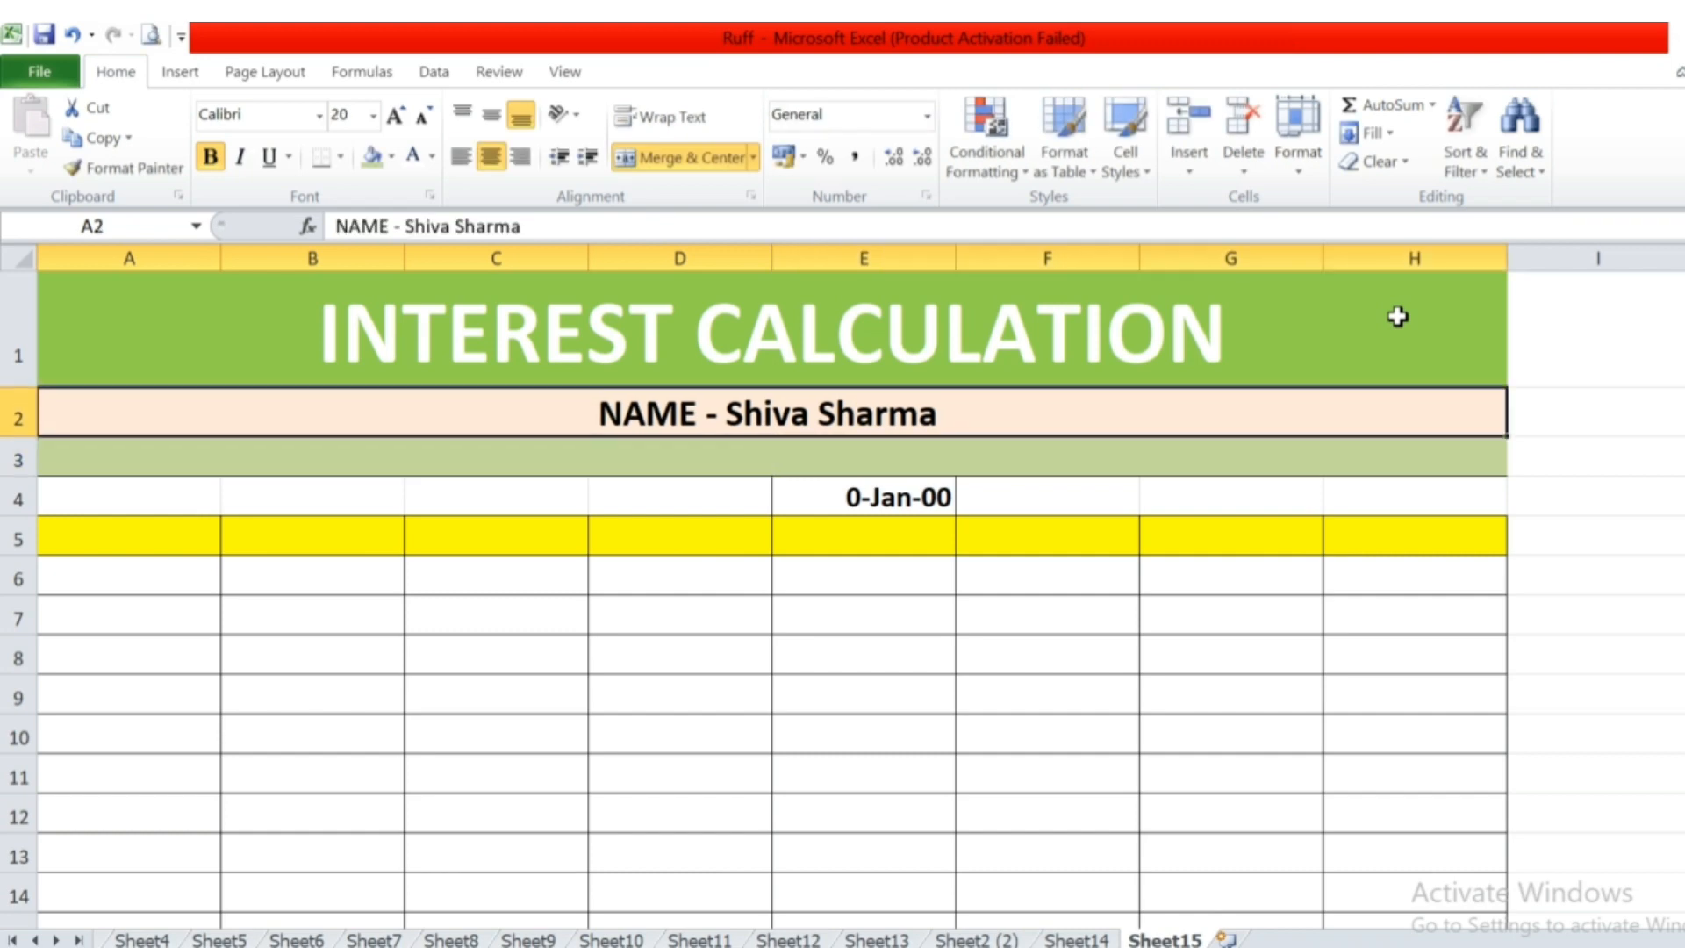
# Enter the section heading "Payment / Sales" in the merged cell A3.
pyautogui.press('Down')
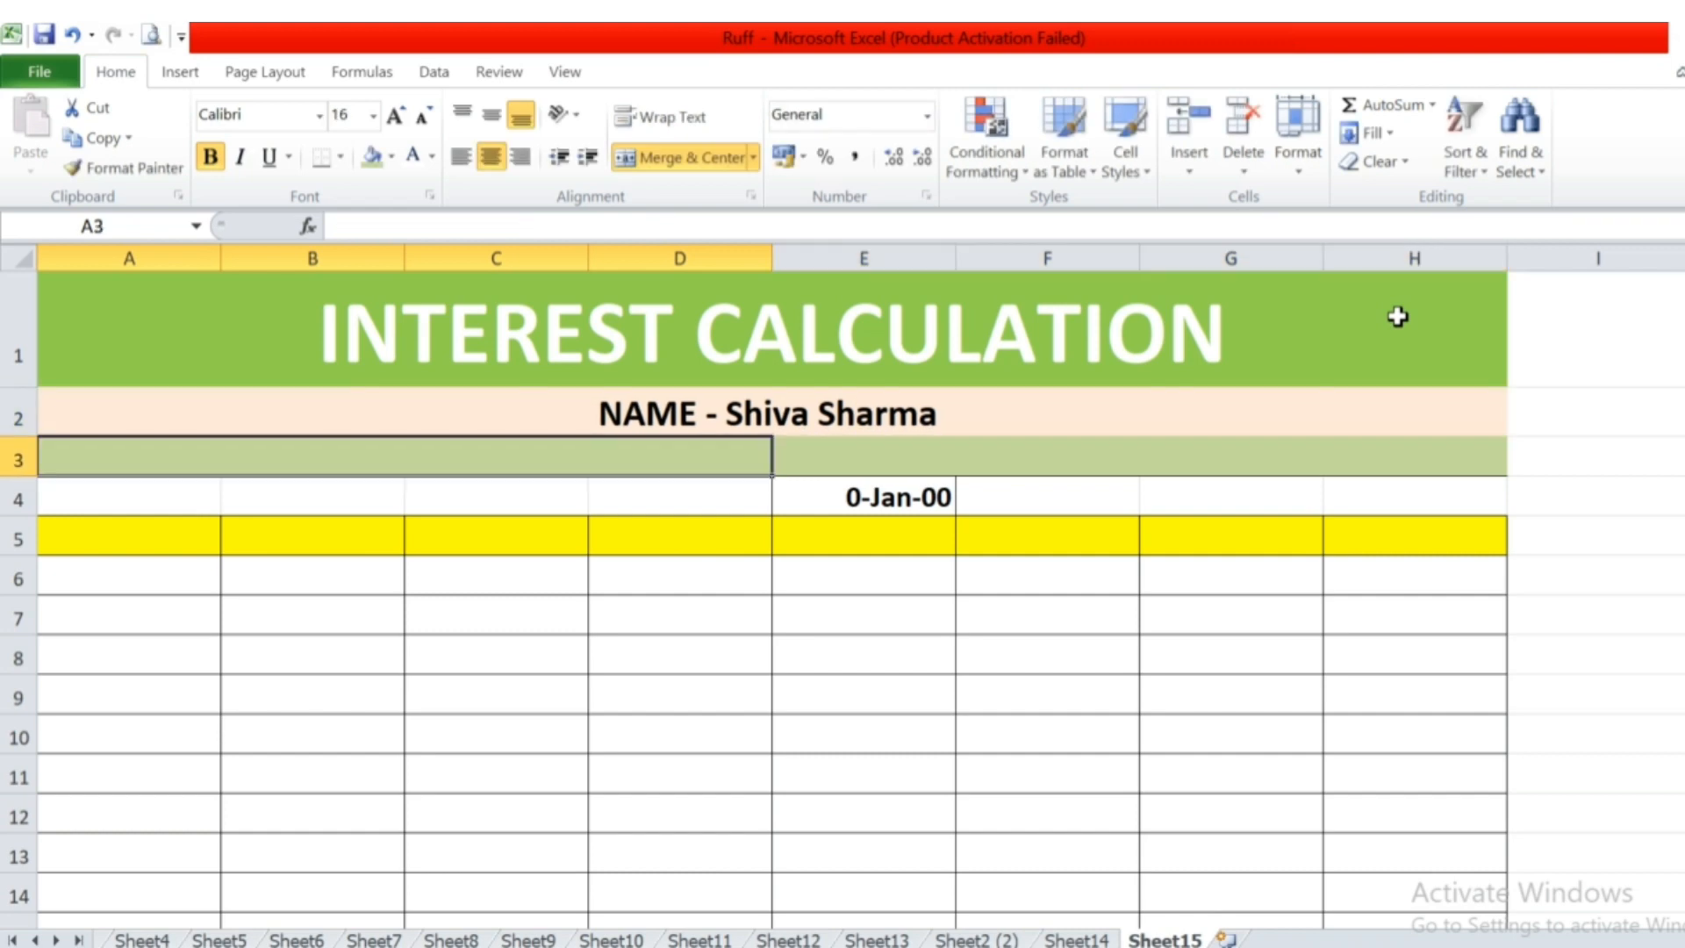
pyautogui.press('Right')
pyautogui.press('Left')
pyautogui.write('Payment')
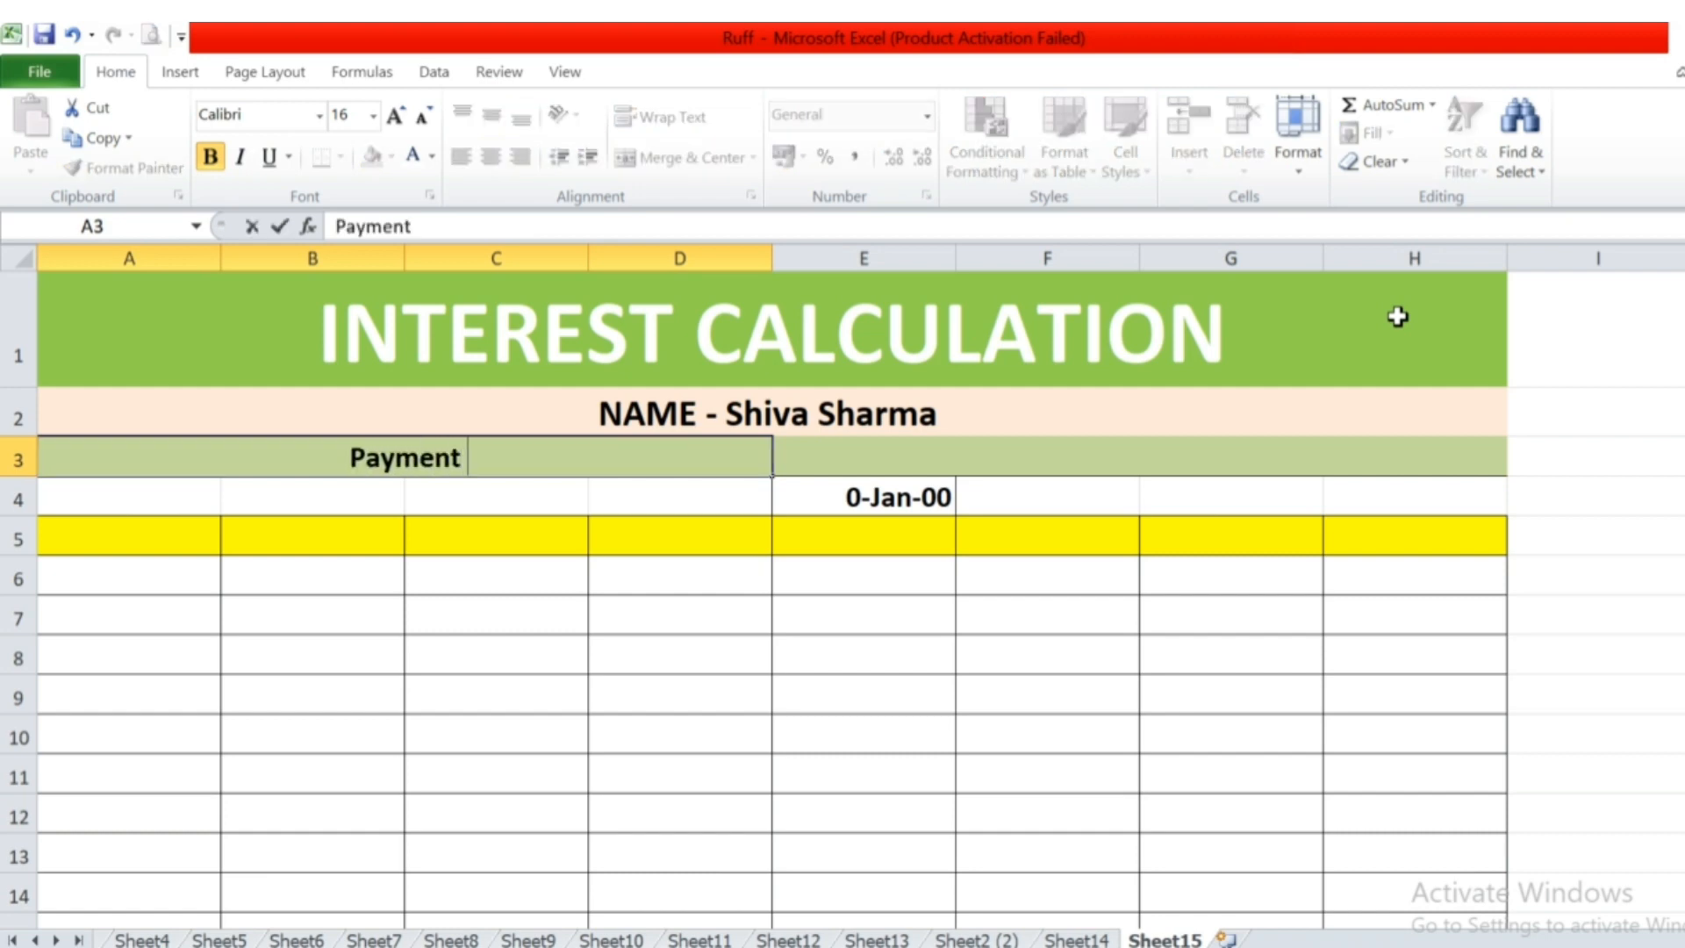
pyautogui.write(' / Sales')
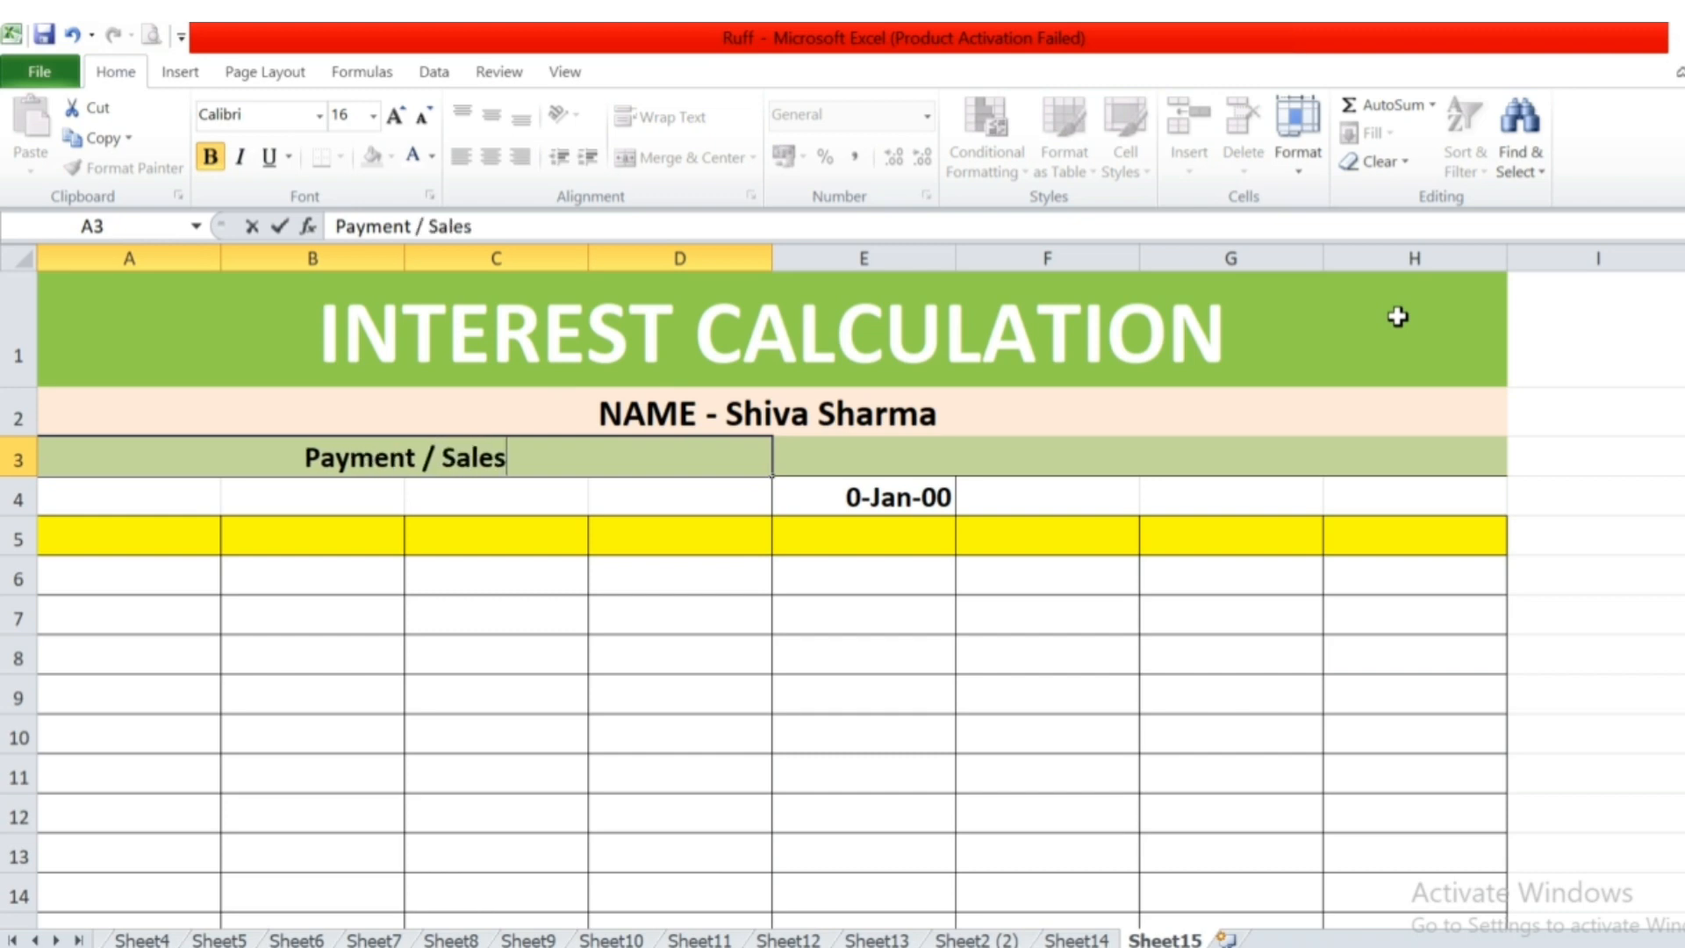
# Enter the section heading "Receipt / Purchase" in the merged cell E3.
pyautogui.press('Tab')
pyautogui.write('Rec')
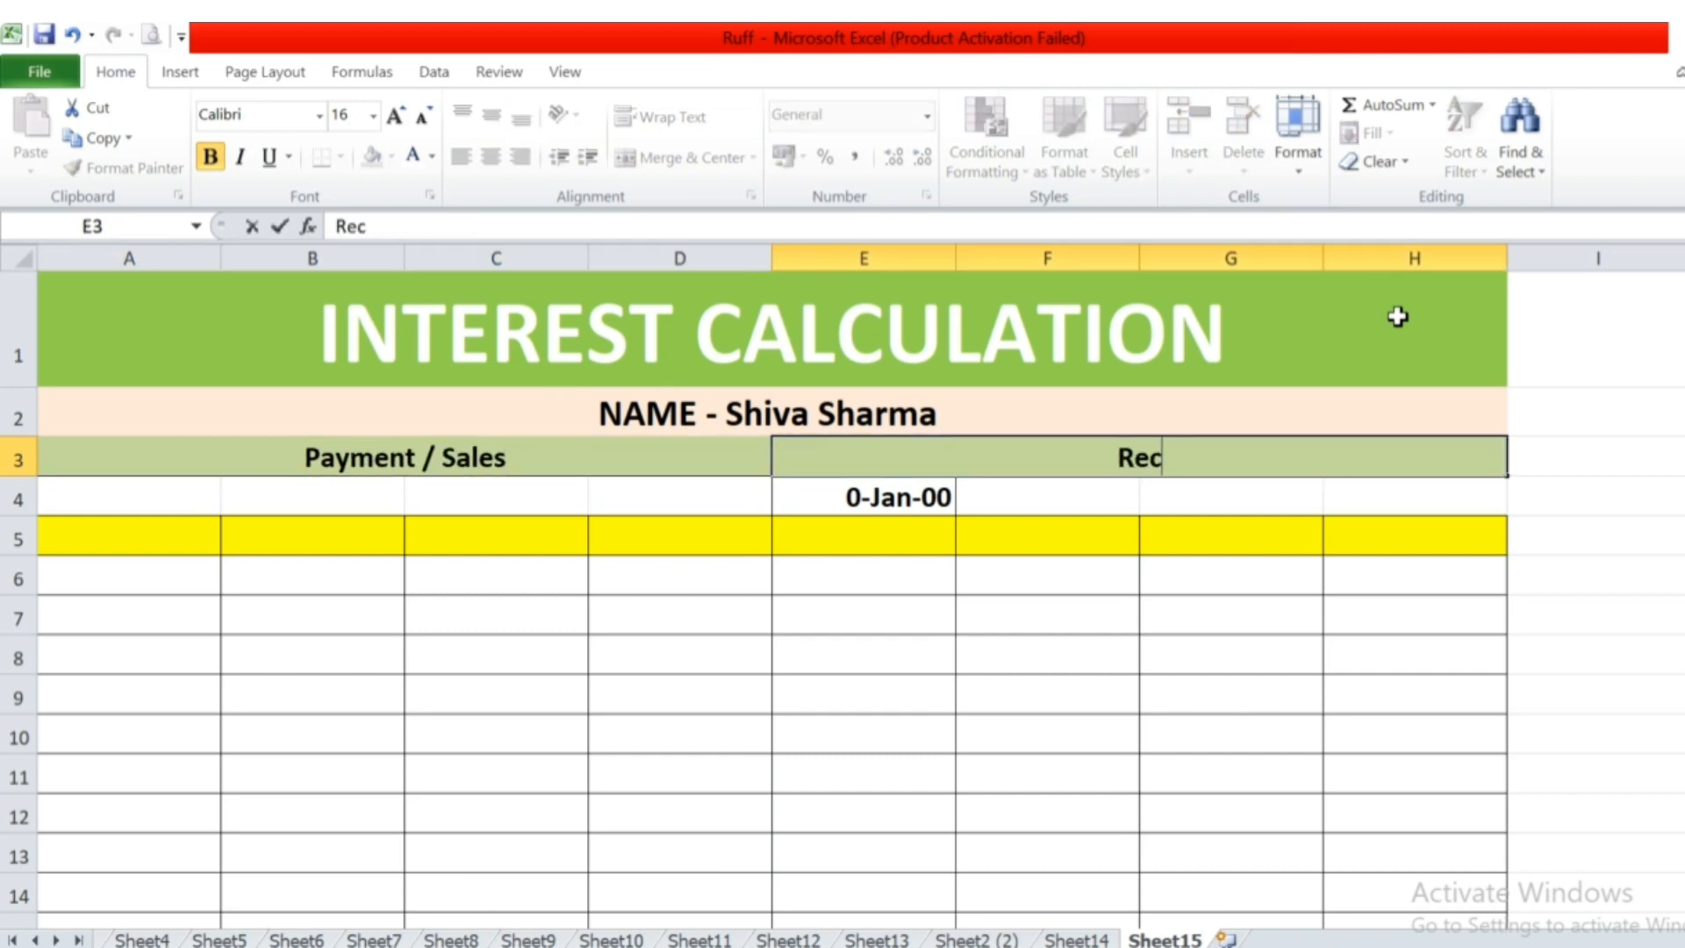
pyautogui.write('eipt /')
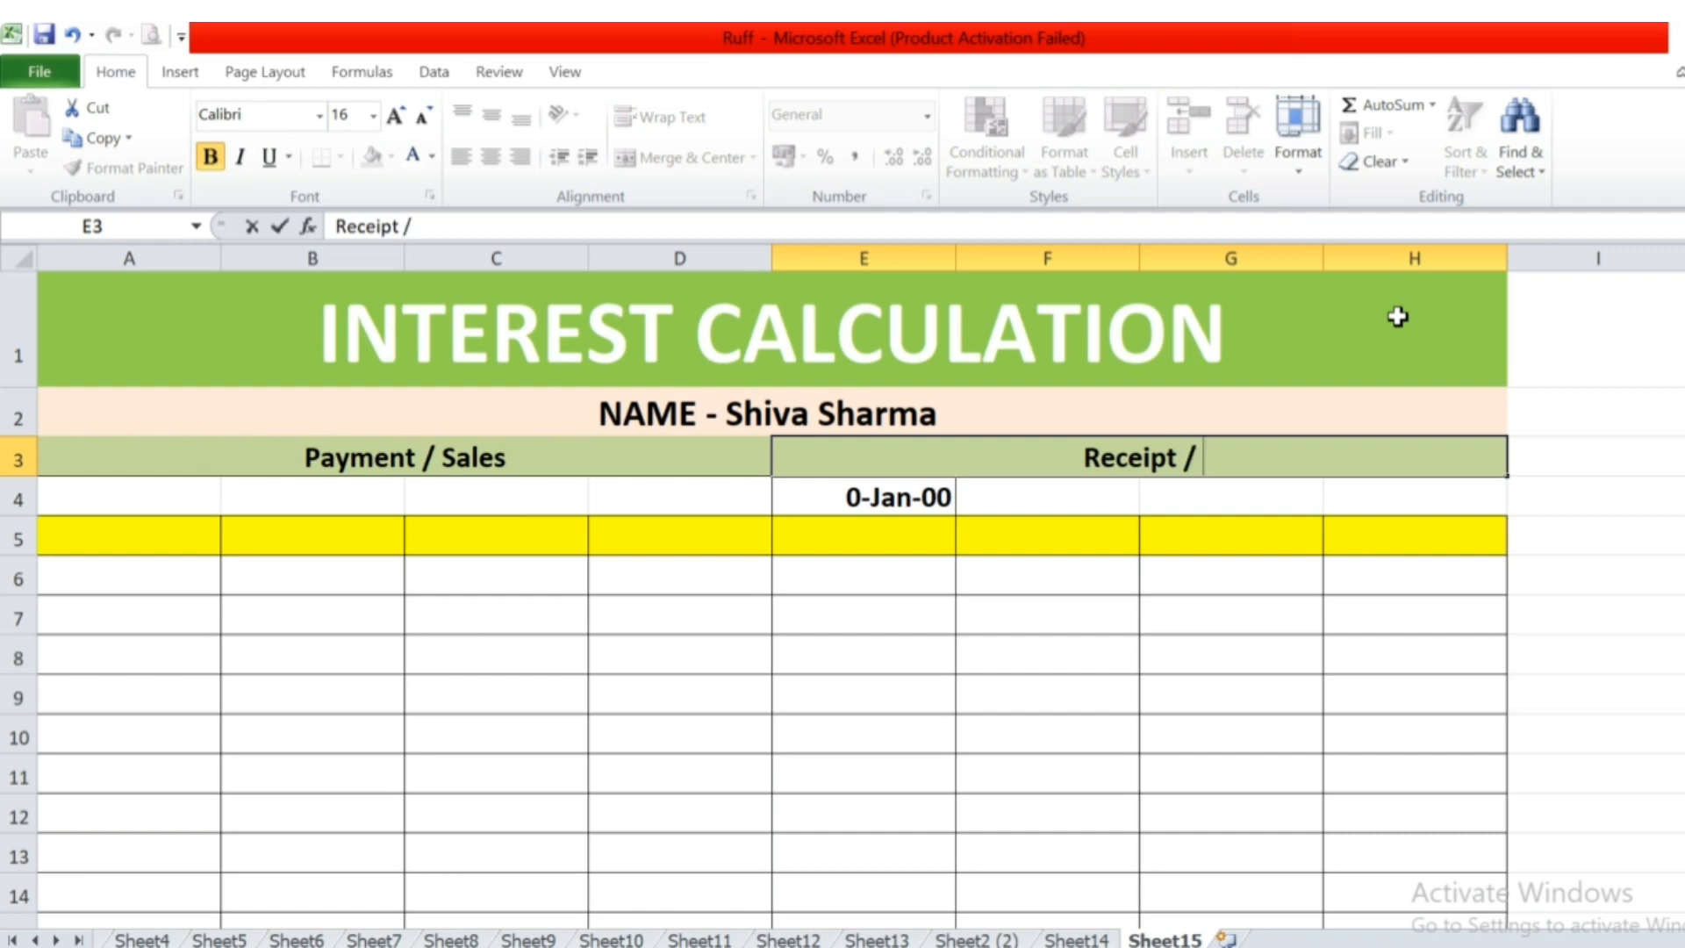
pyautogui.write(' Purch')
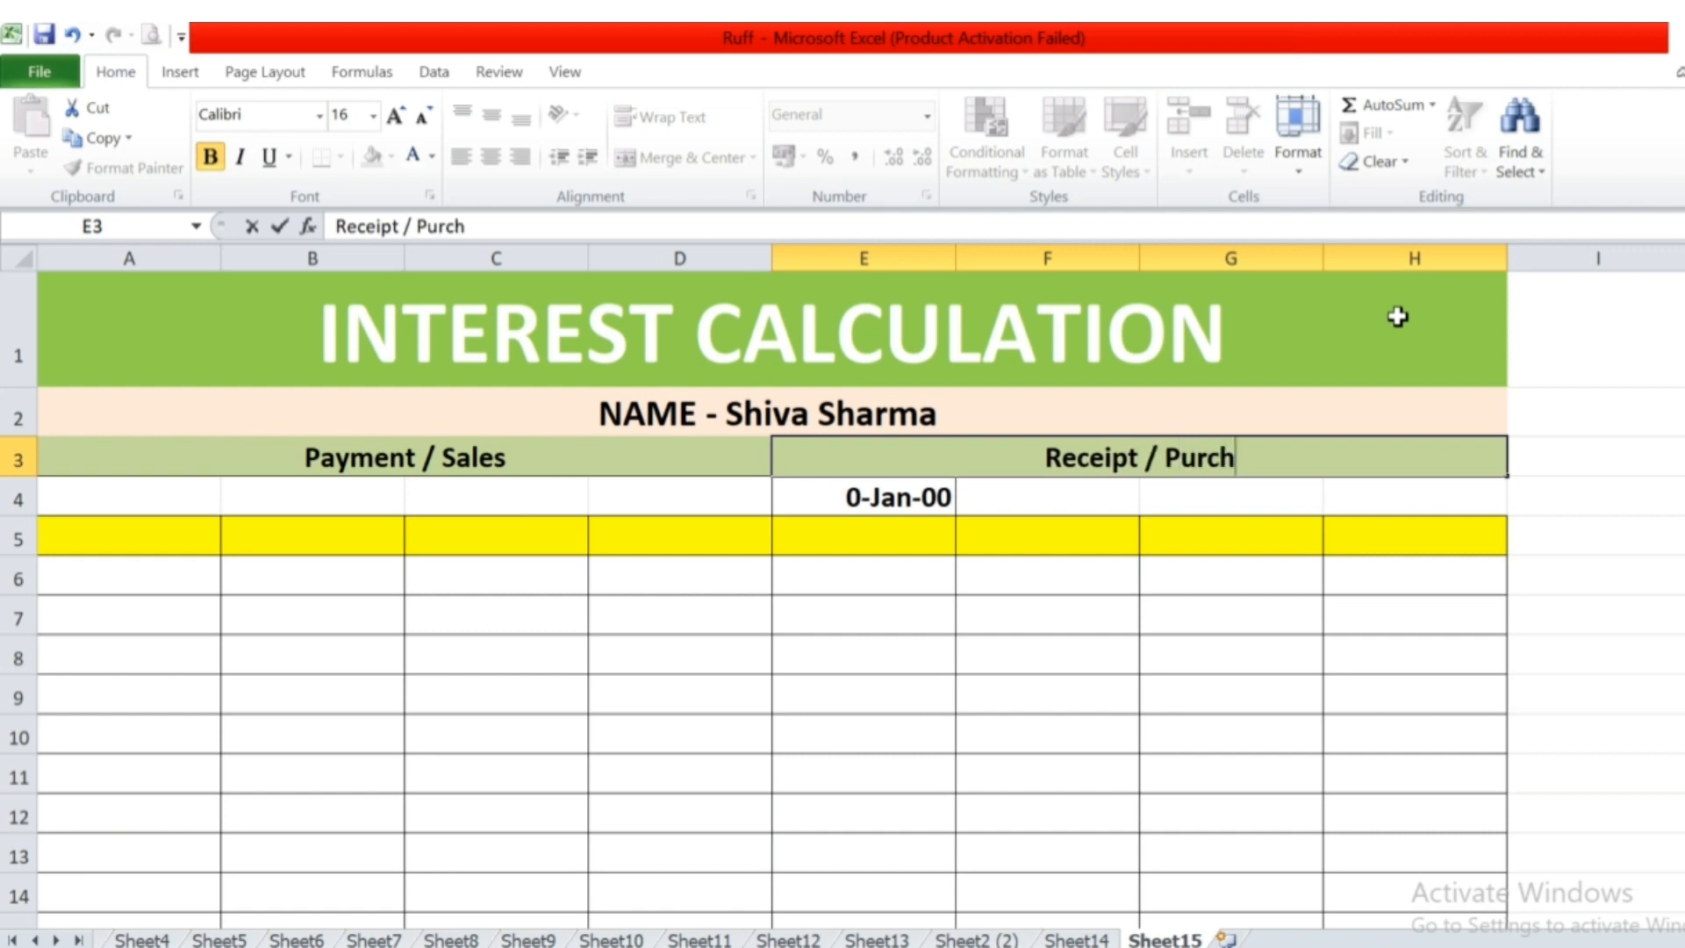
pyautogui.write('ase')
pyautogui.press('BackSpace')
pyautogui.write('e')
pyautogui.press('Return')
pyautogui.press('Up')
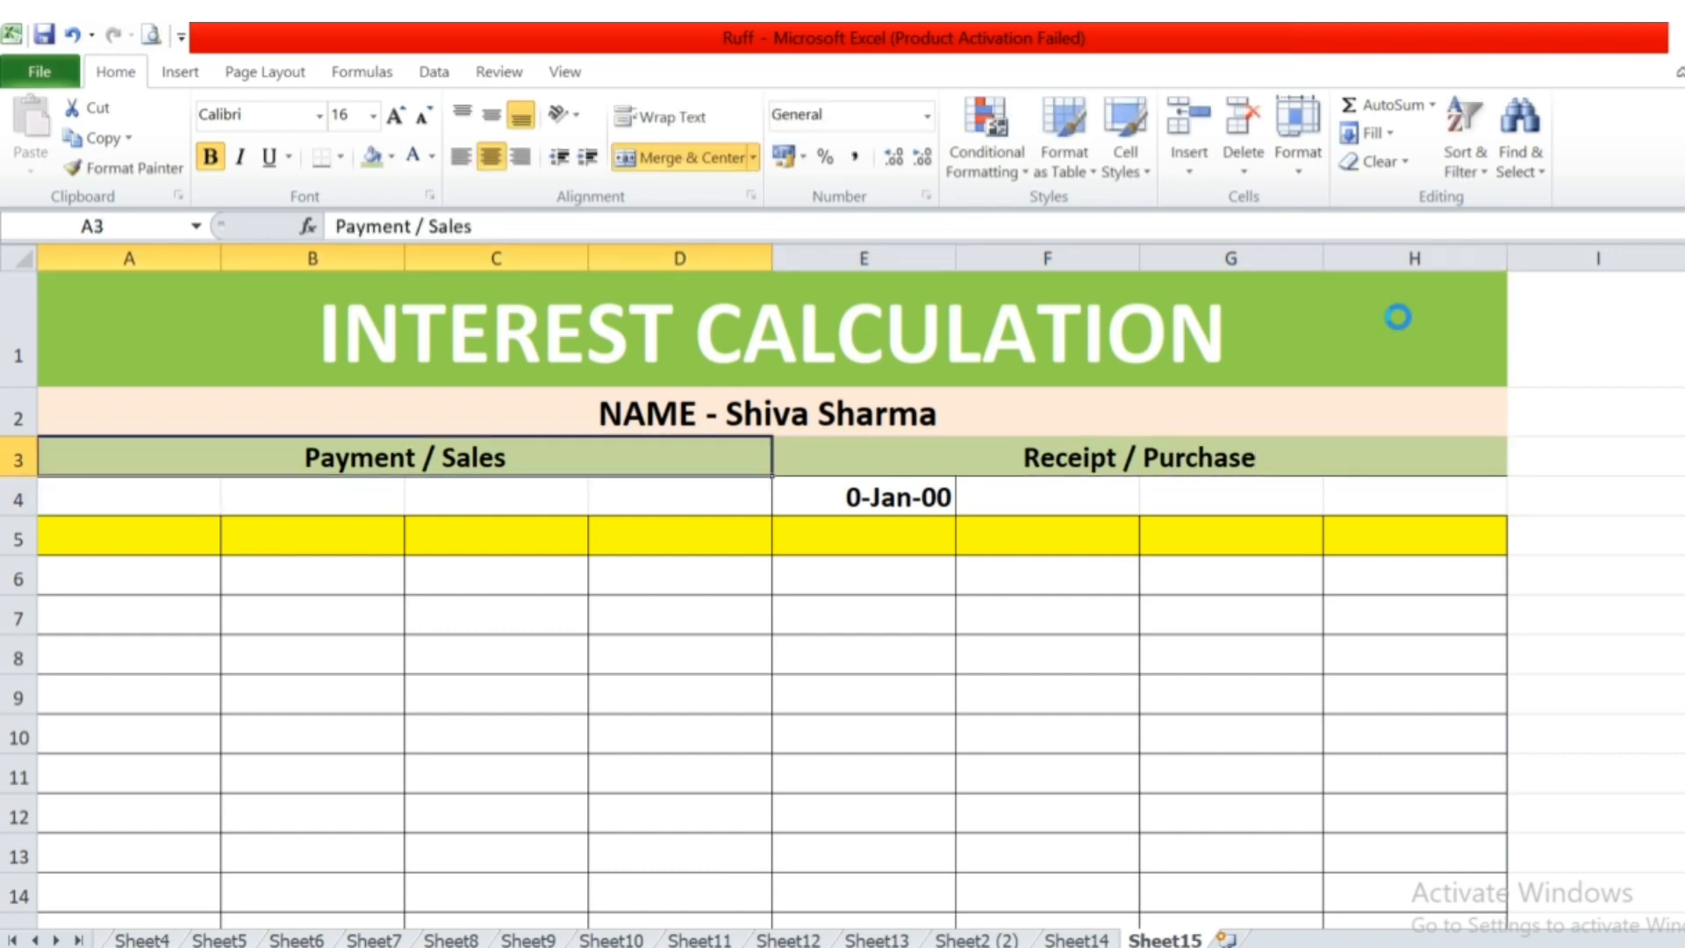
pyautogui.press('Right')
pyautogui.press('Left')
pyautogui.press('Down')
pyautogui.press('Down')
pyautogui.press('Down')
pyautogui.press('Right')
pyautogui.press('Right')
pyautogui.press('Right')
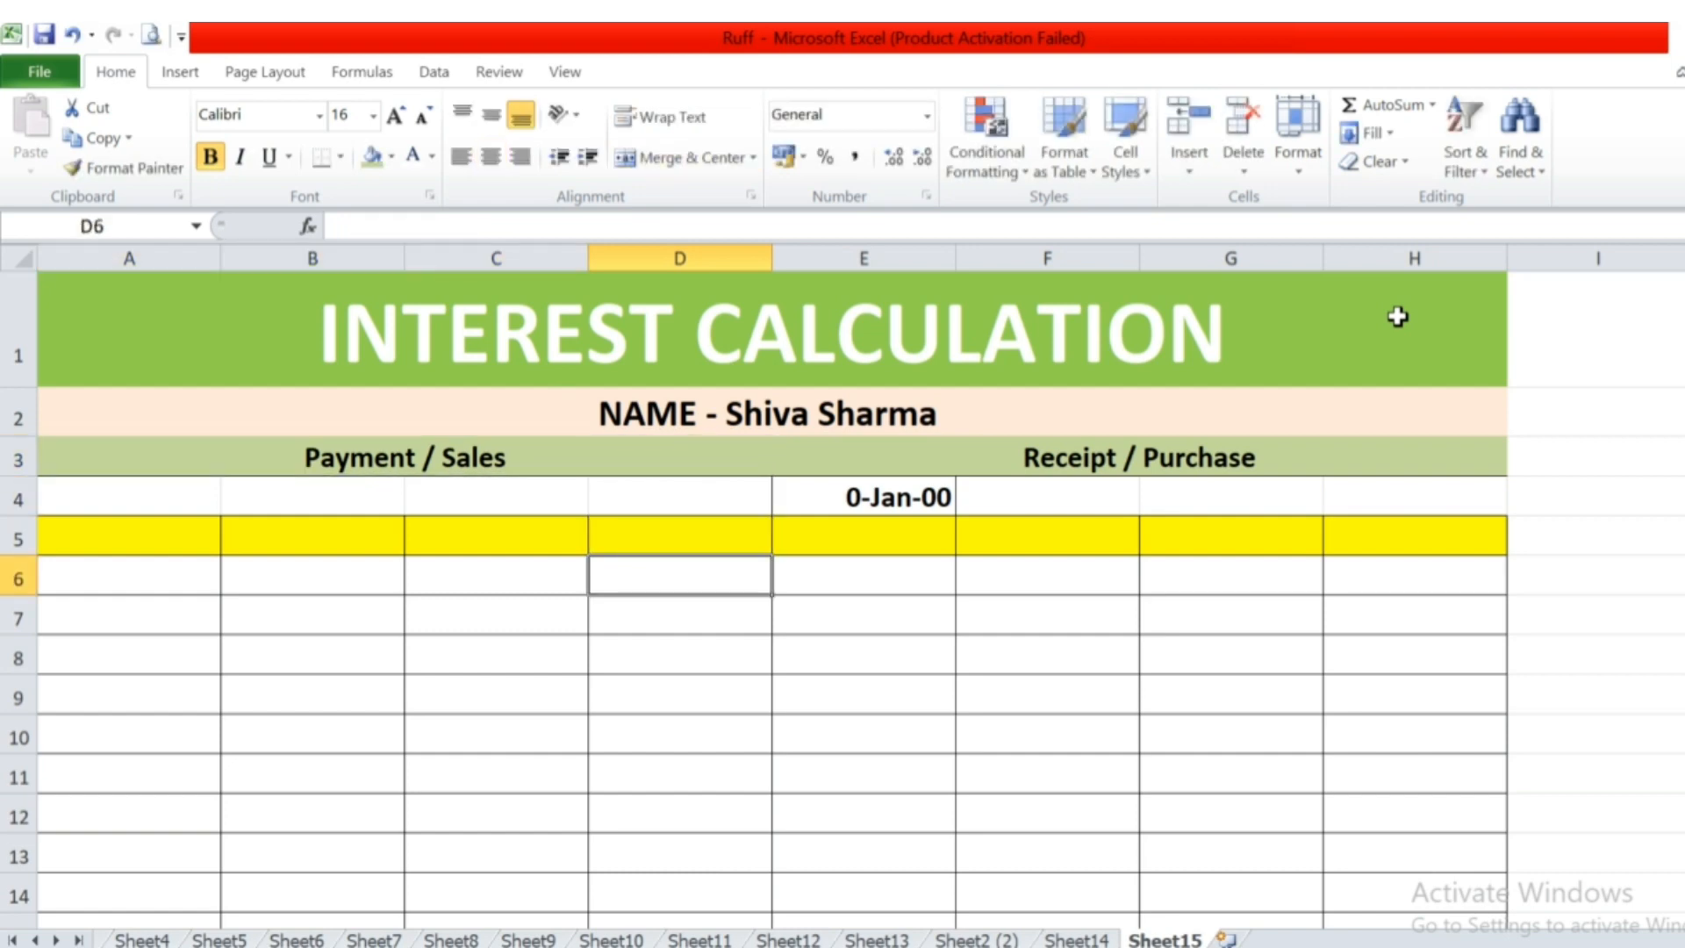
pyautogui.press('Right')
pyautogui.press('Up')
pyautogui.press('Up')
pyautogui.press('Right')
pyautogui.press('Up')
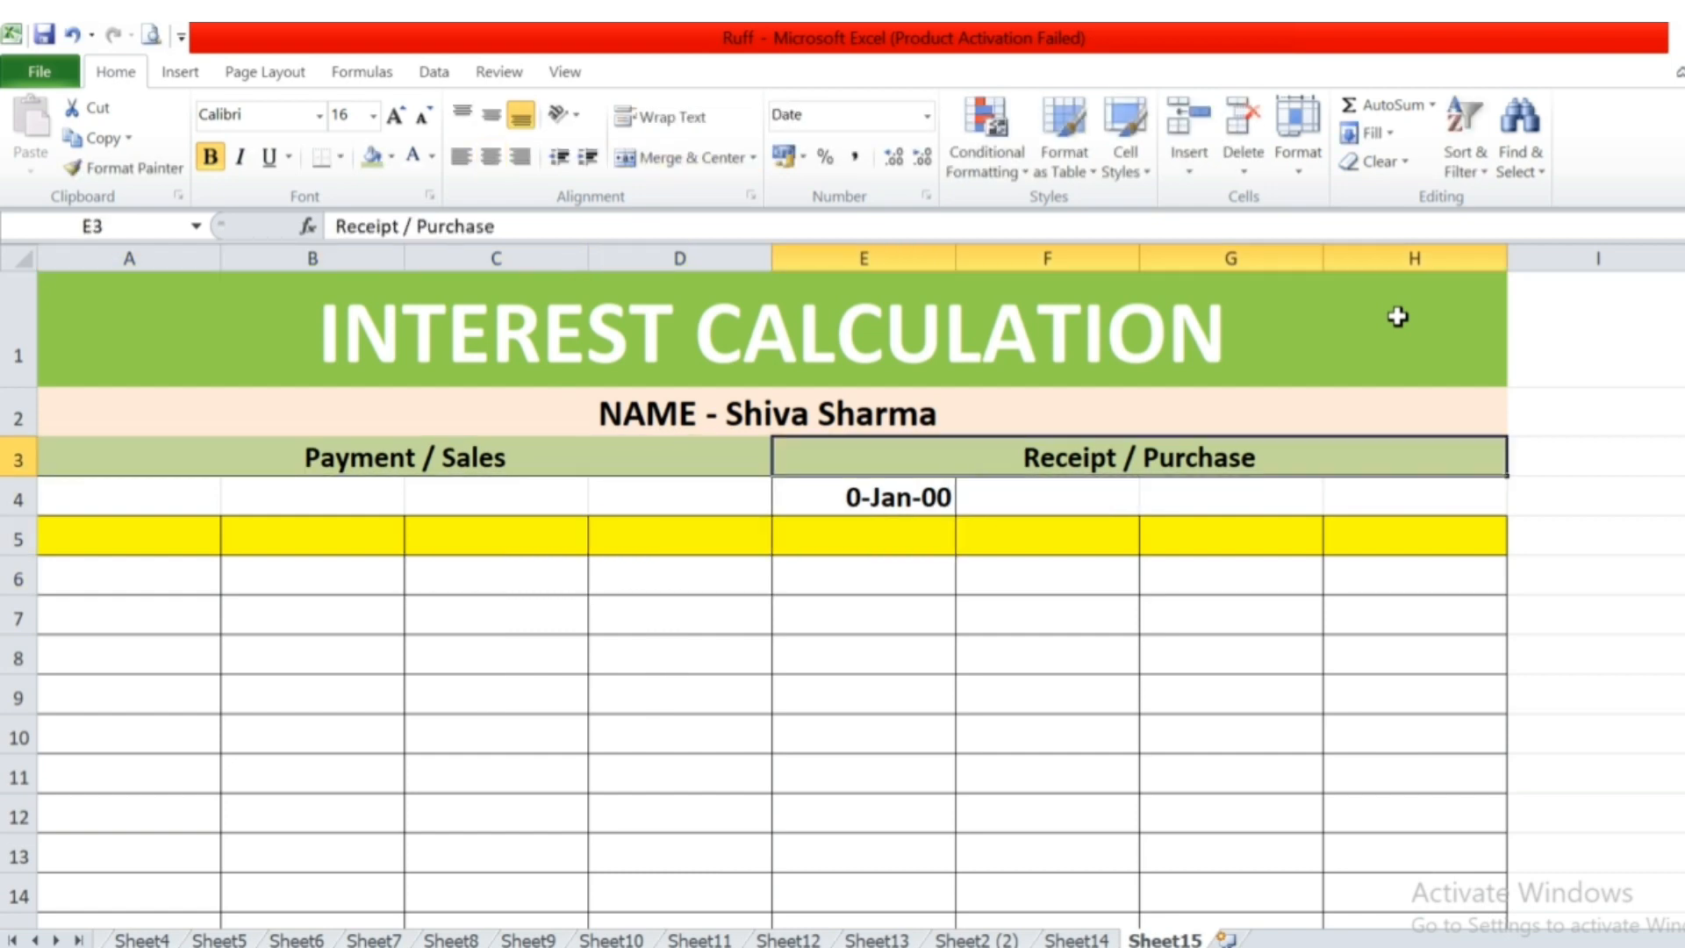
pyautogui.press('F2')
pyautogui.press('Escape')
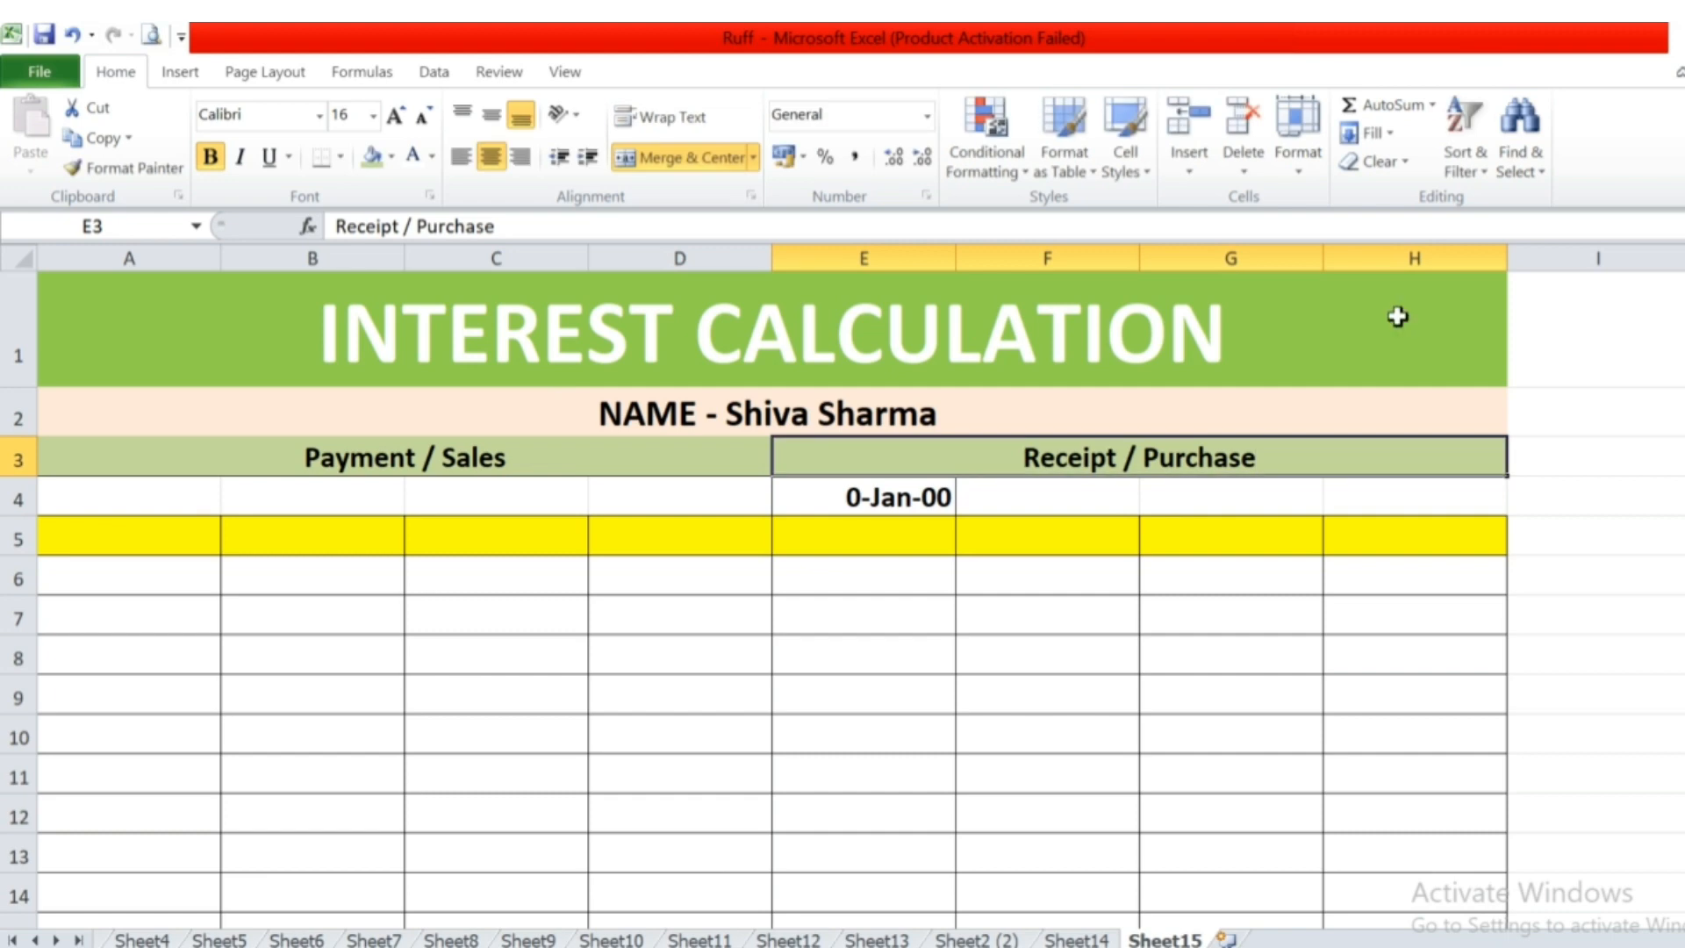
pyautogui.press('Left')
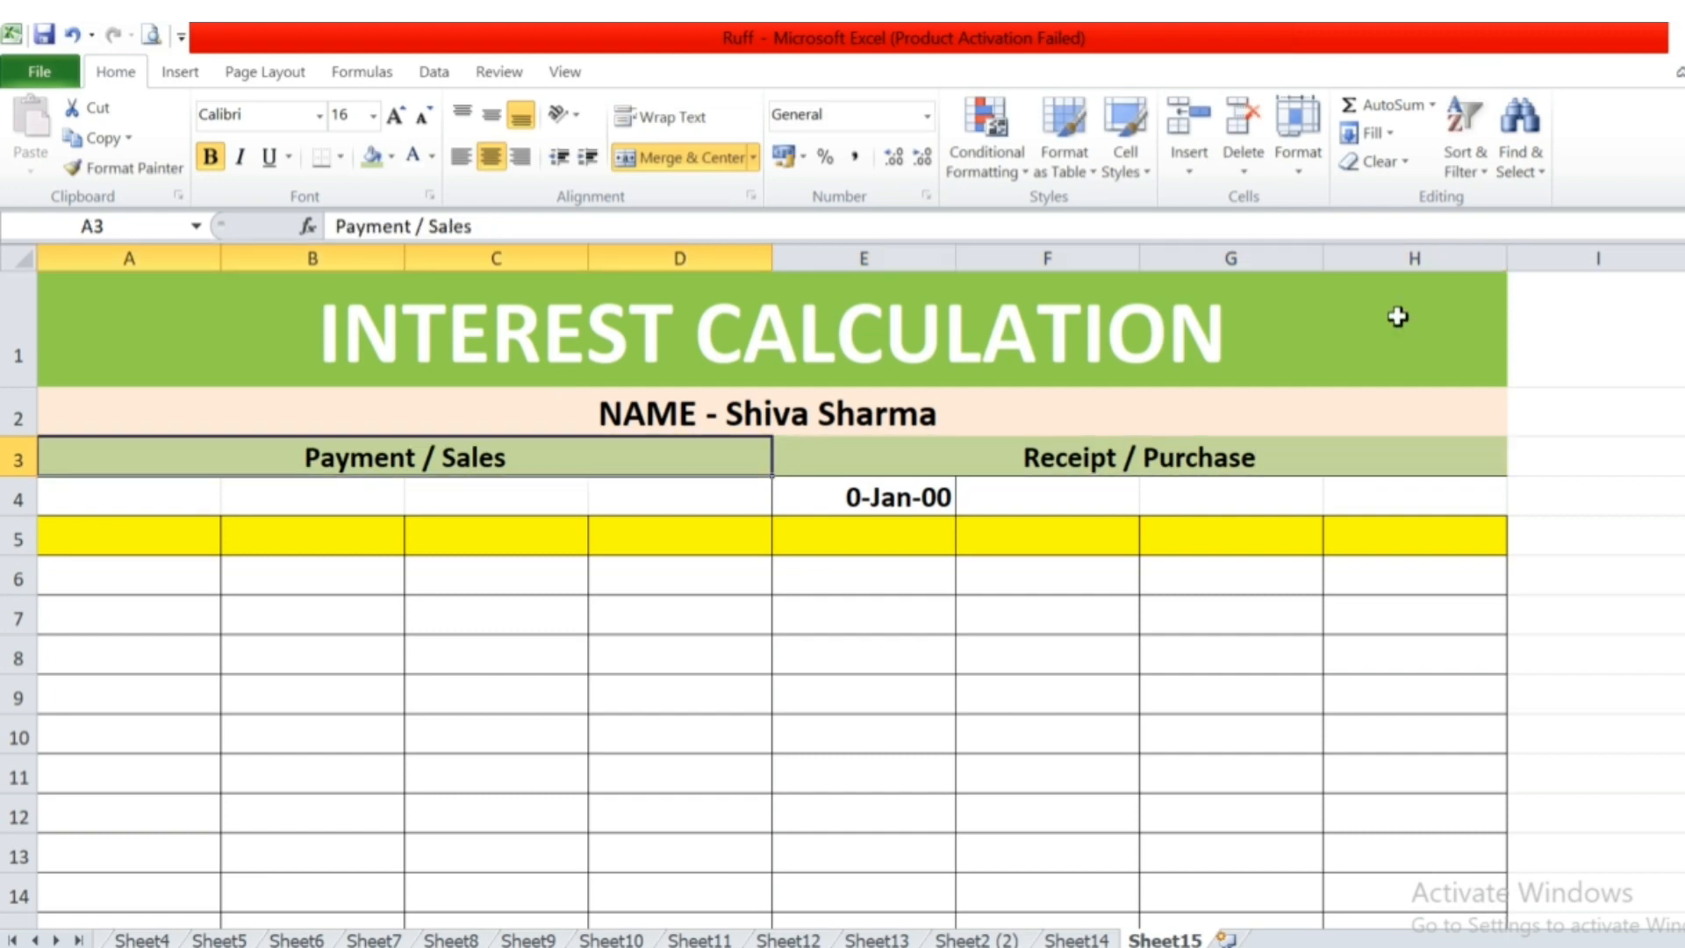
pyautogui.press('Right')
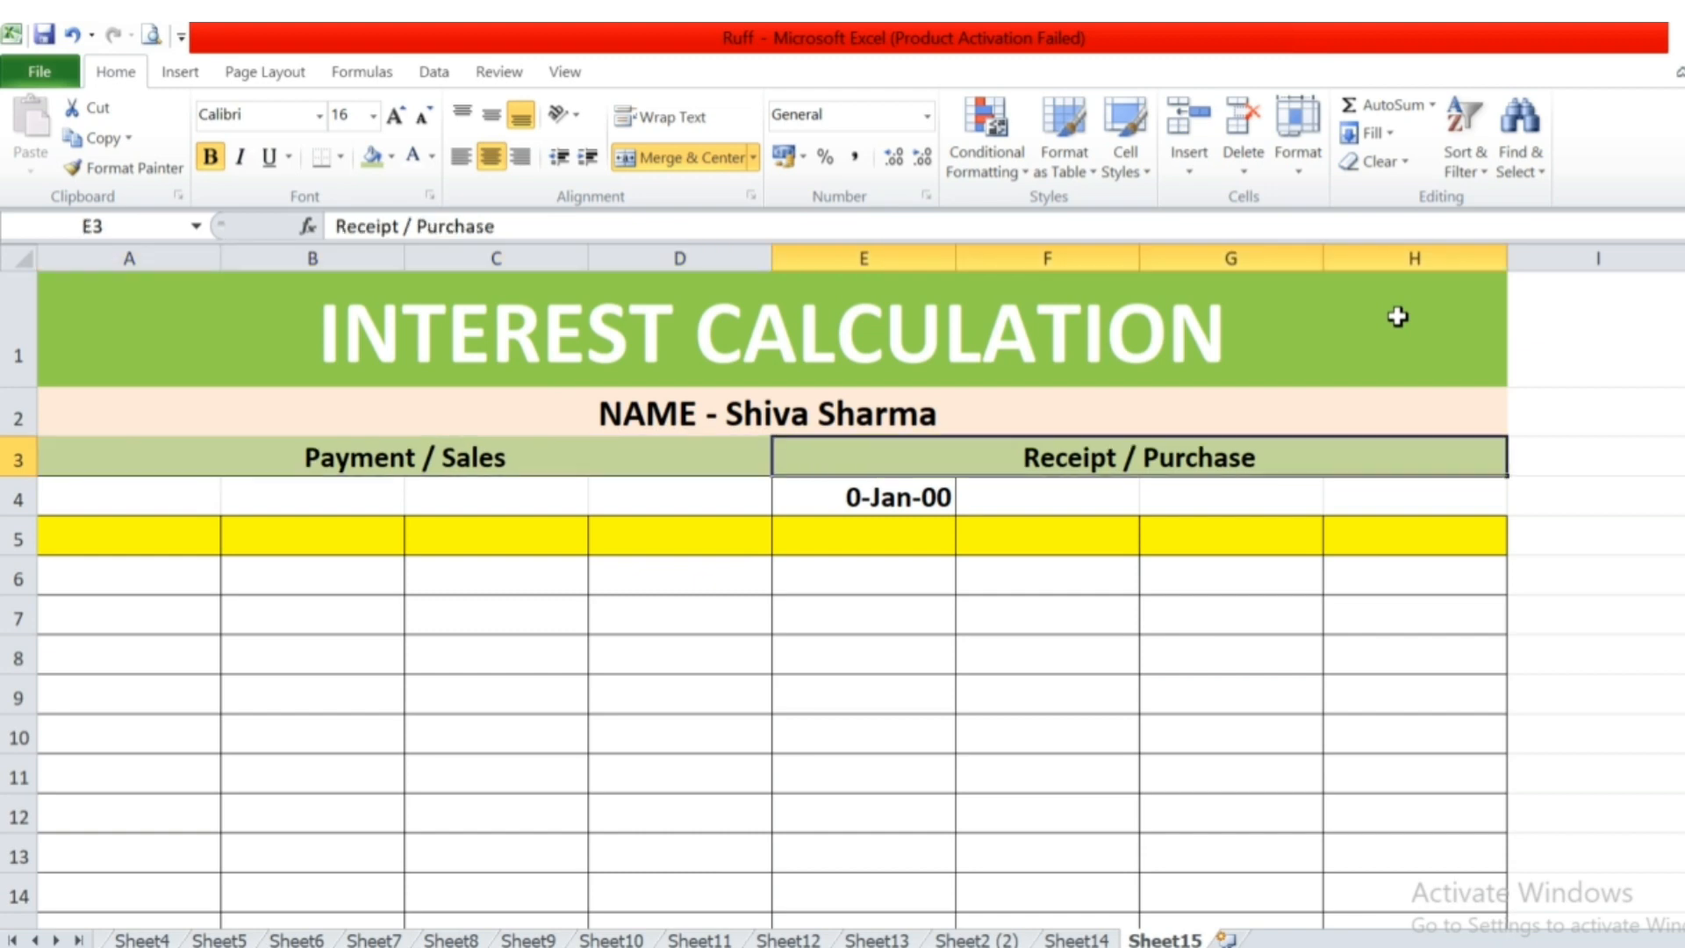
pyautogui.press('Left')
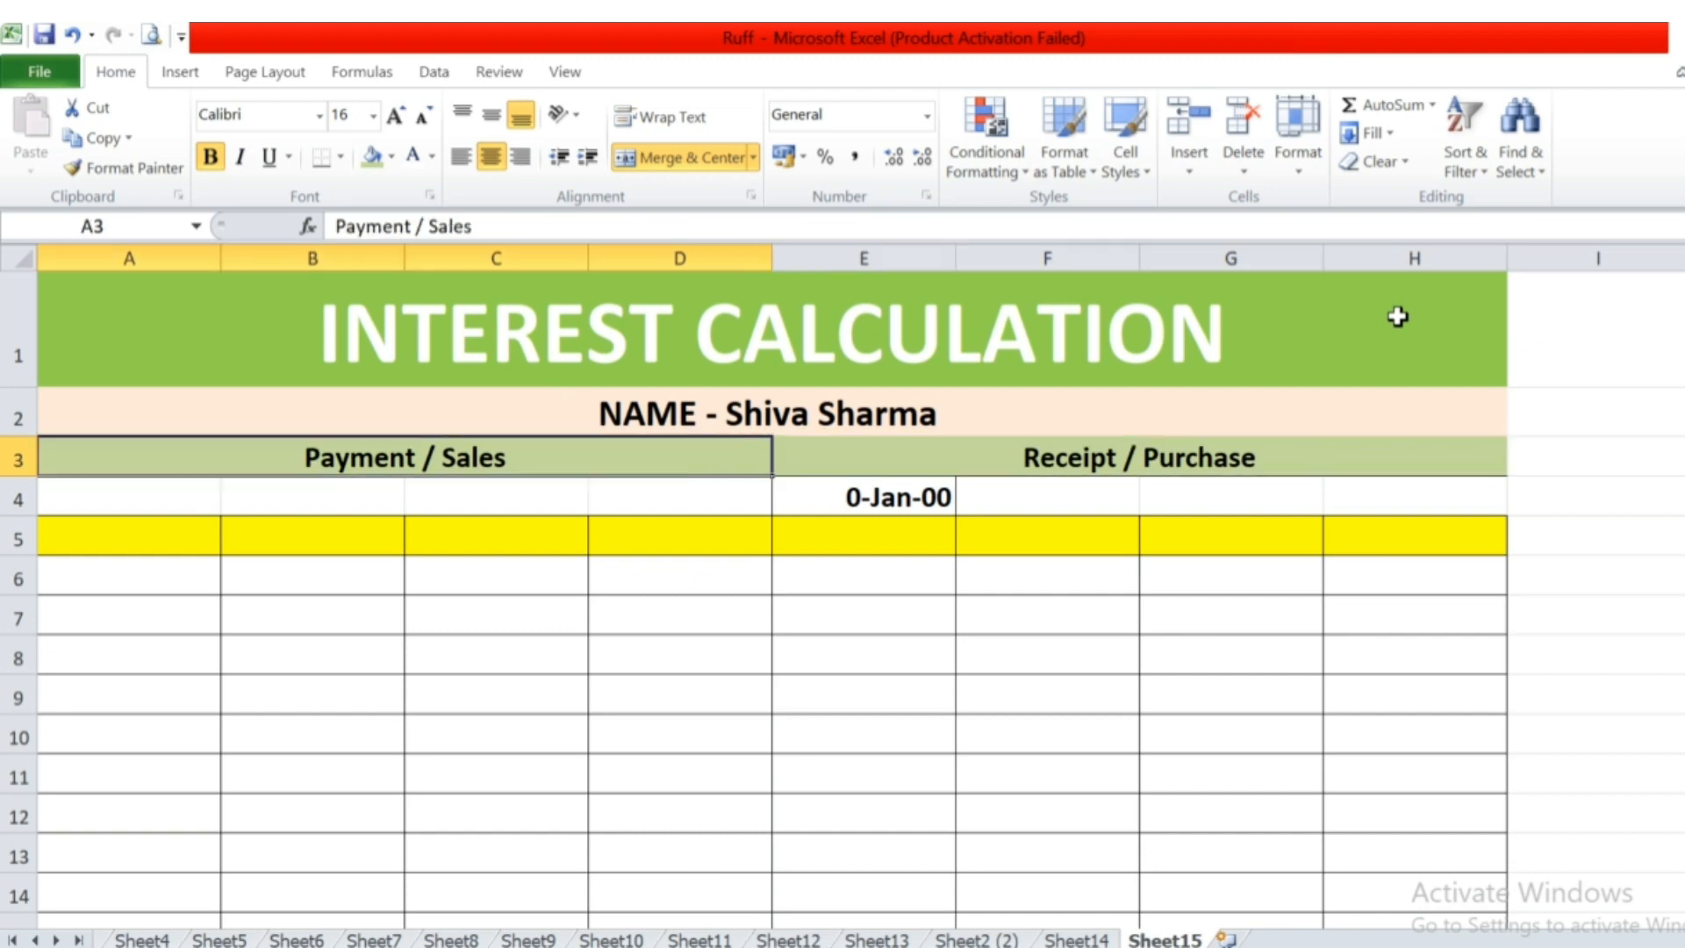
pyautogui.press('Right')
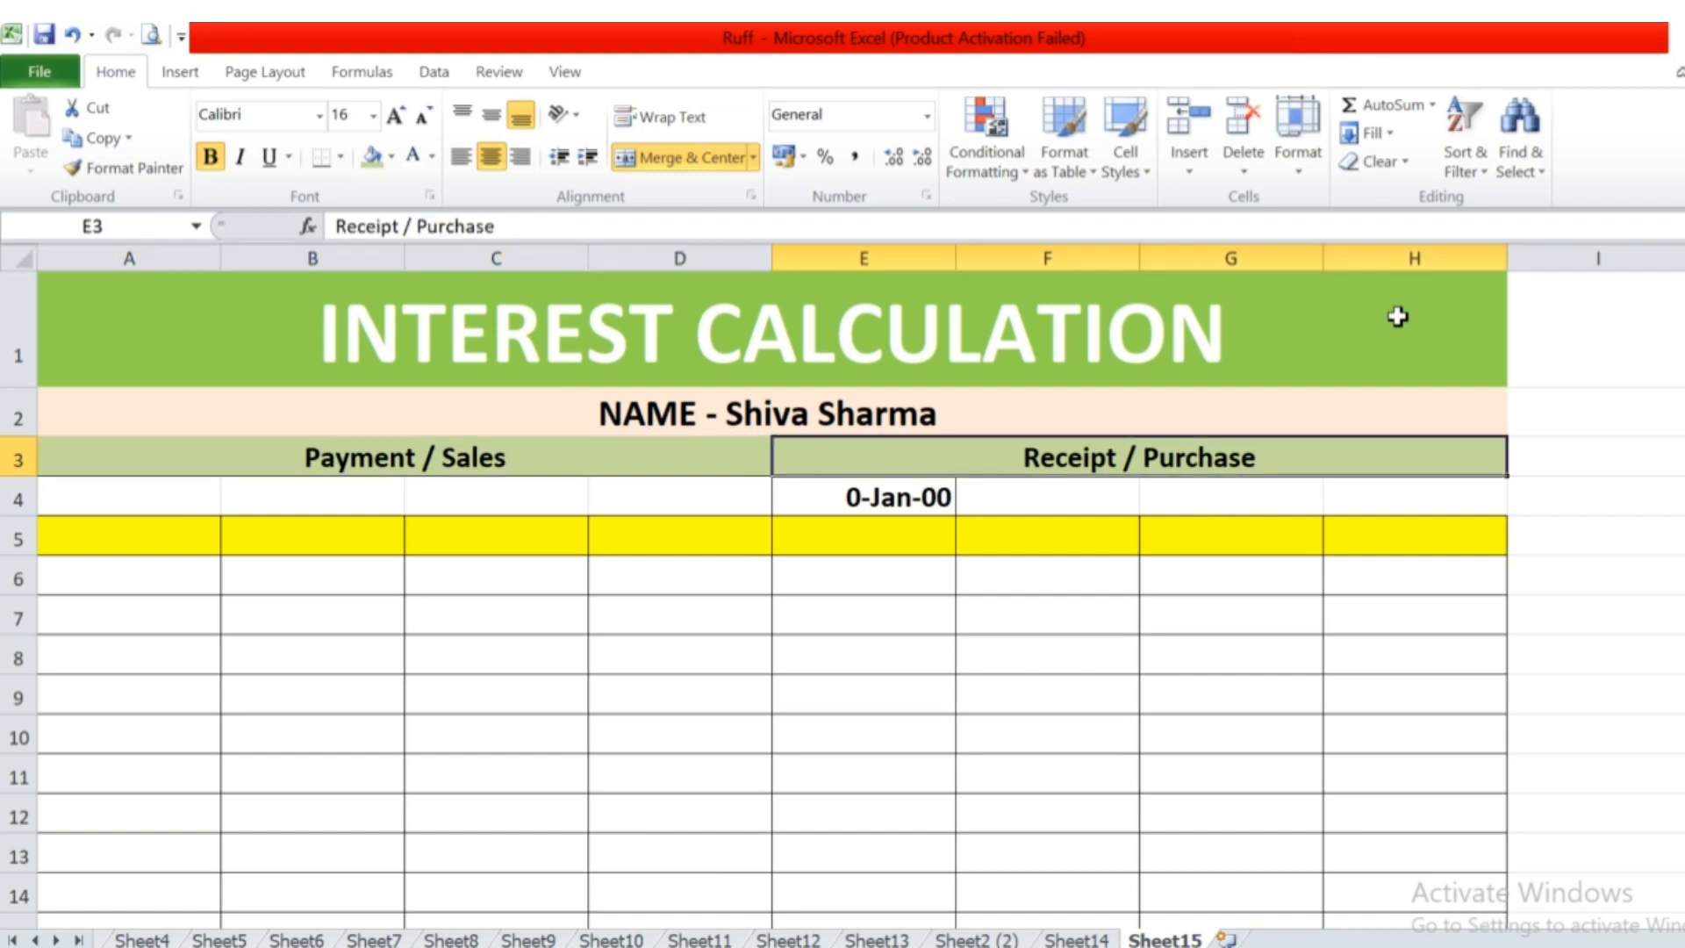
# Set the interest calculation date in cell E4 to 30-9-23.
pyautogui.press('Down')
pyautogui.press('Left')
pyautogui.press('Left')
pyautogui.press('Left')
pyautogui.press('Left')
pyautogui.press('Right')
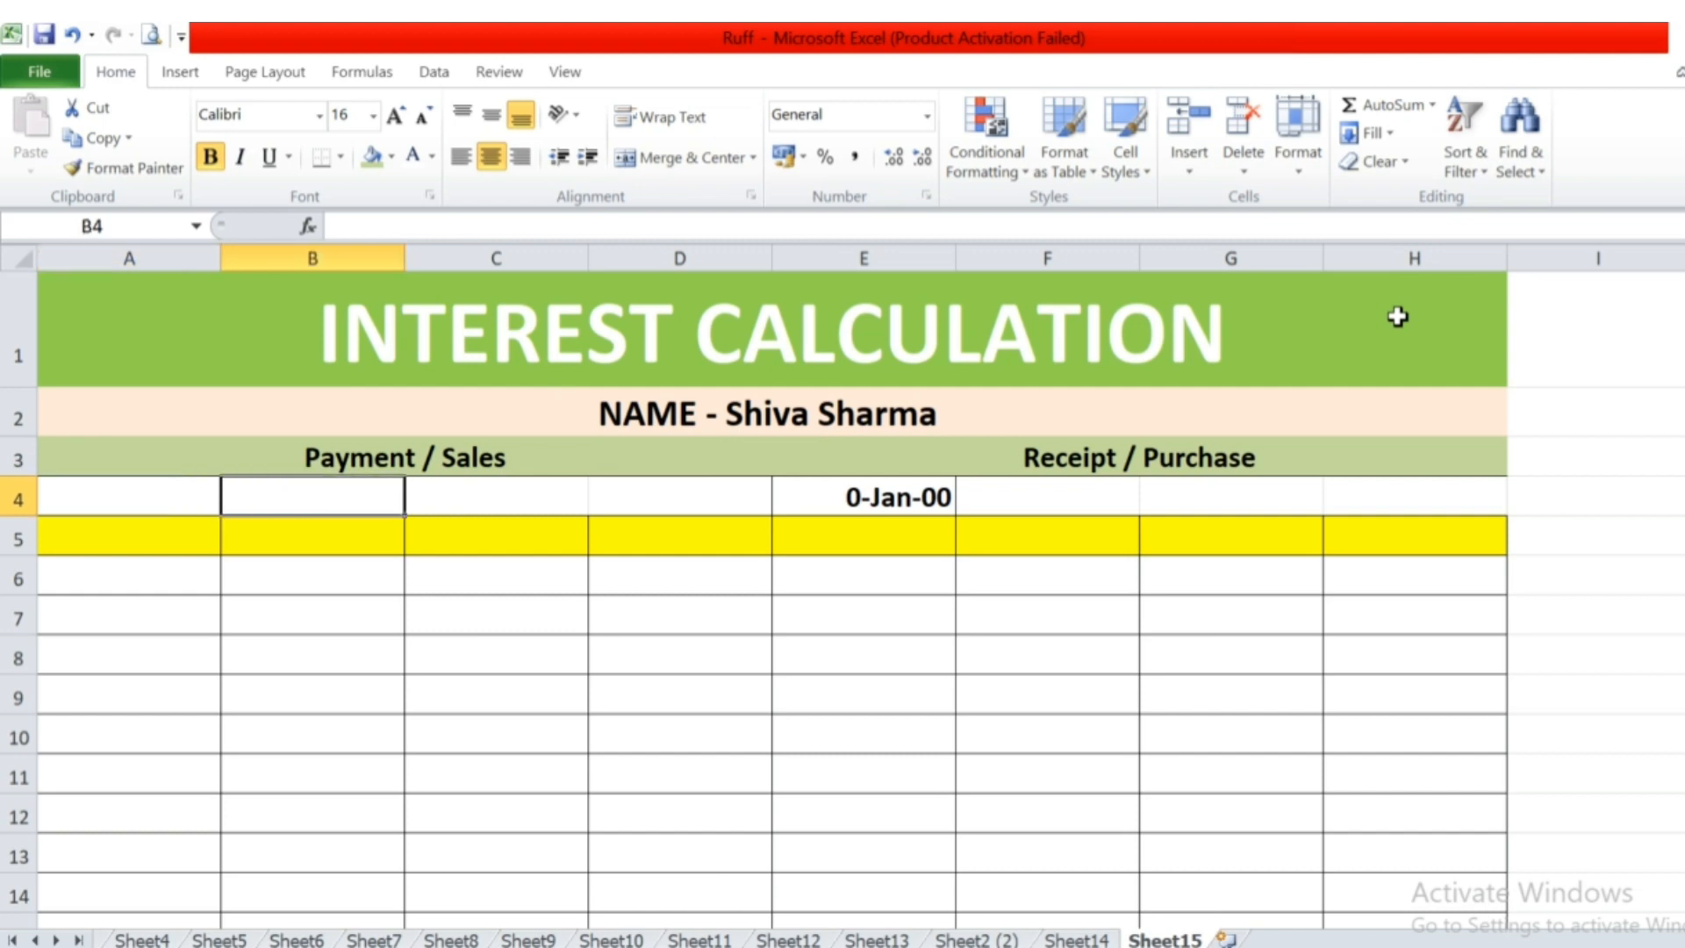
pyautogui.press('Right')
pyautogui.press('Right')
pyautogui.press('Right')
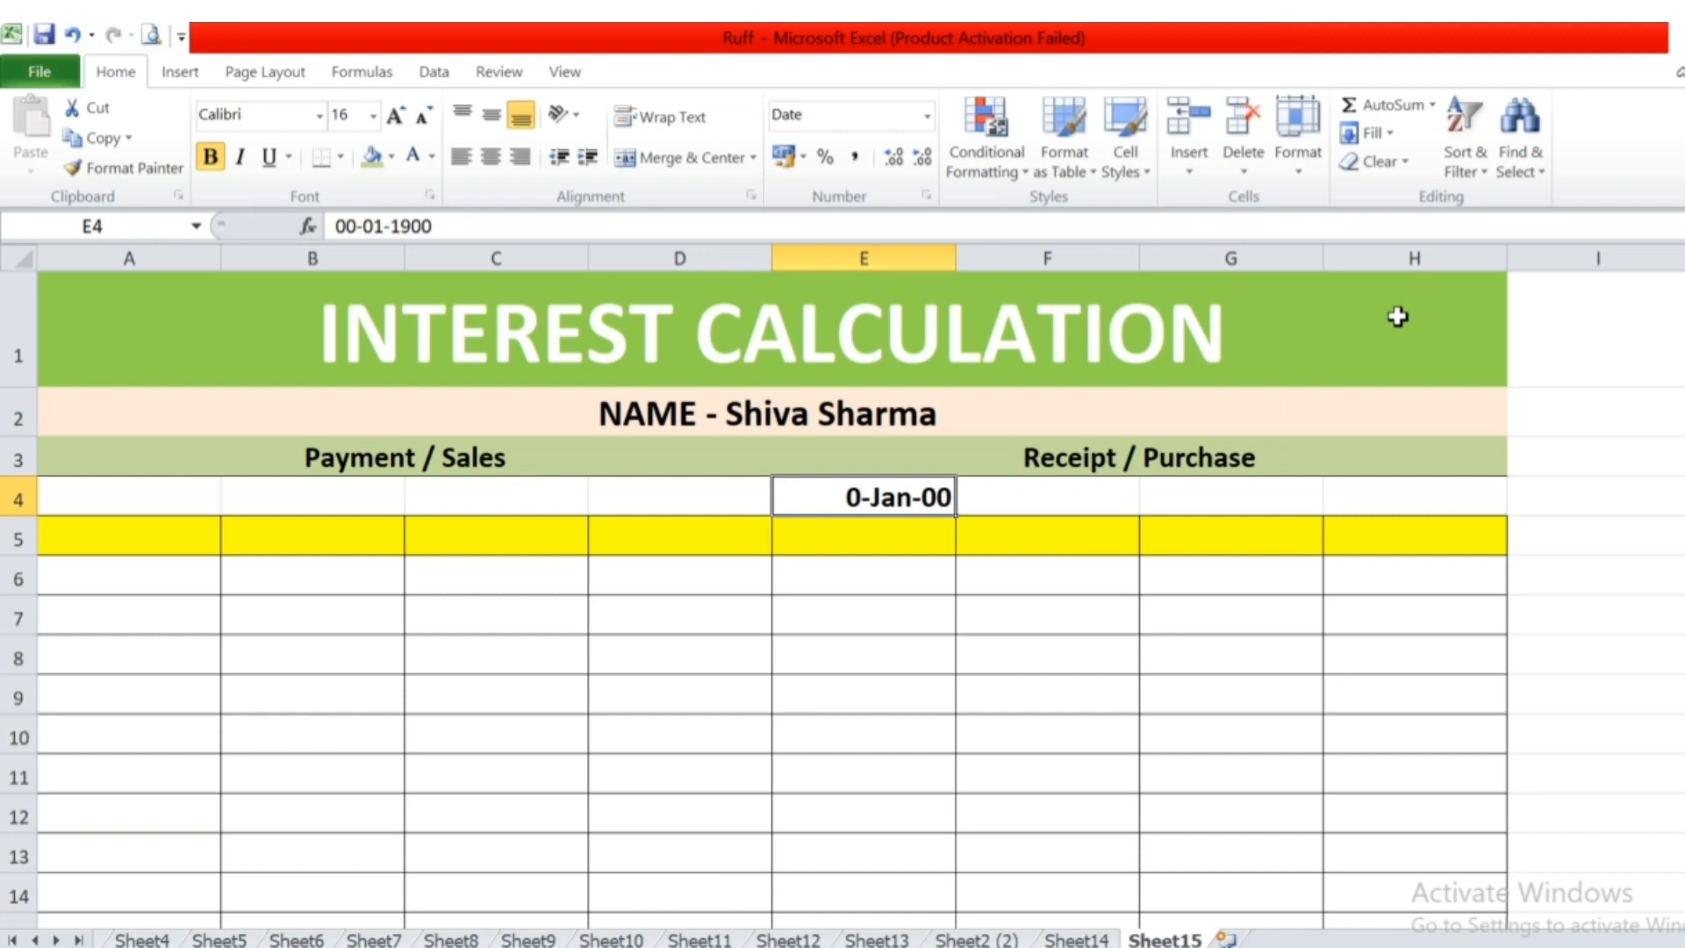
pyautogui.write('30-9')
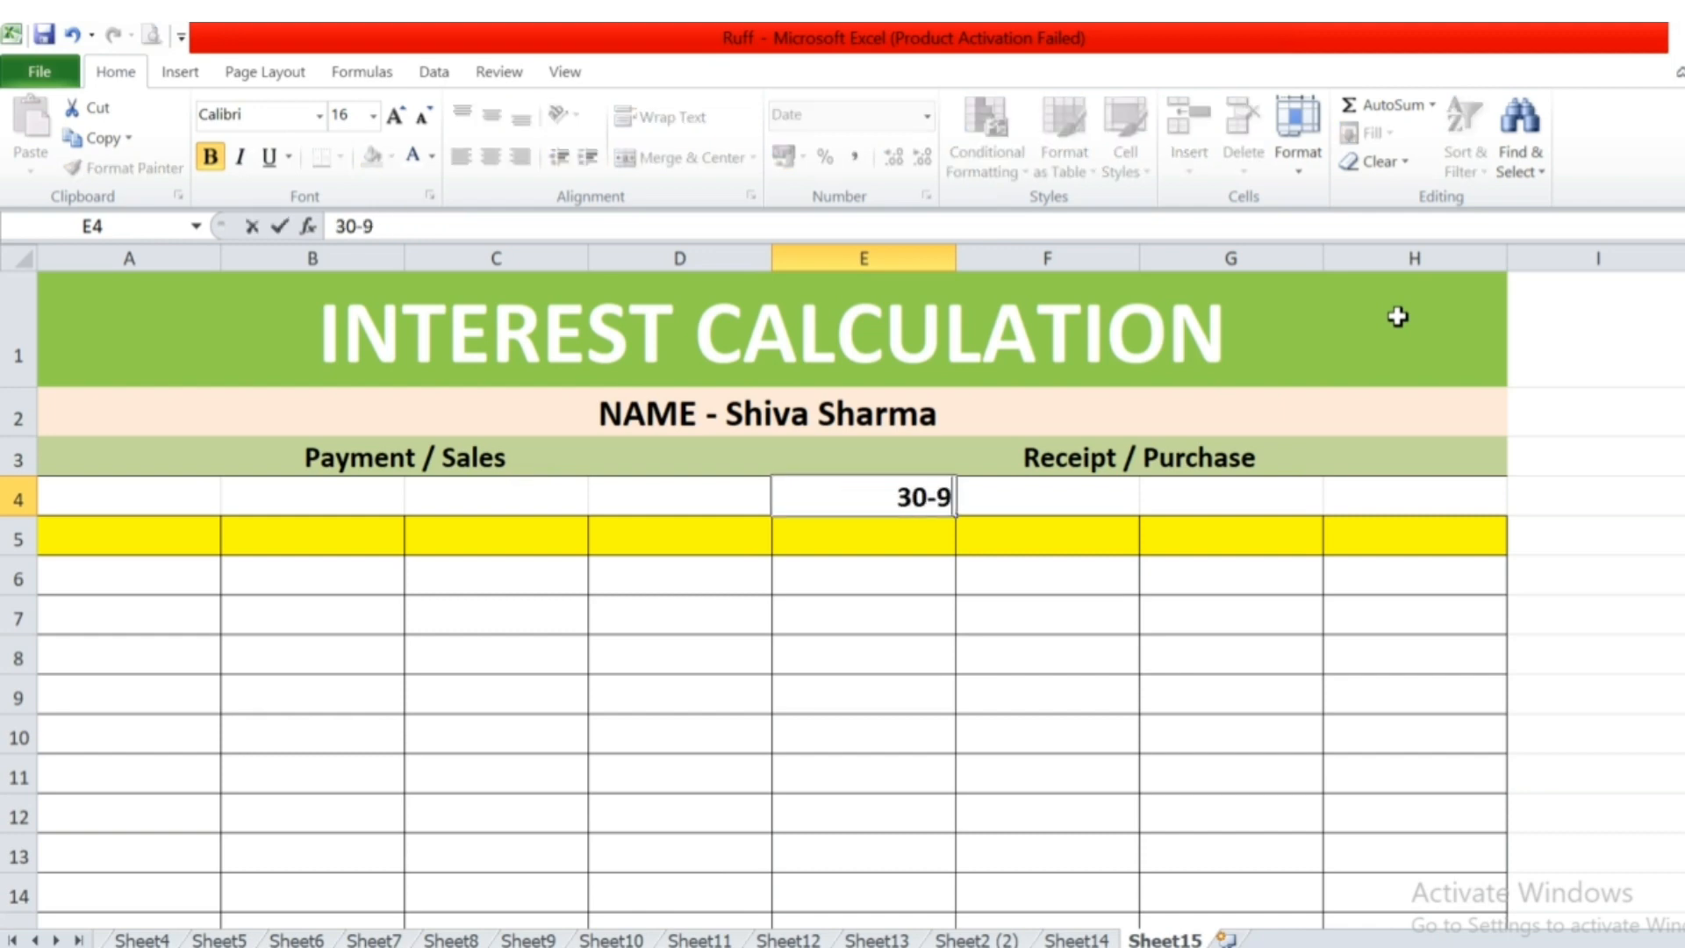
pyautogui.write('-23')
pyautogui.press('Return')
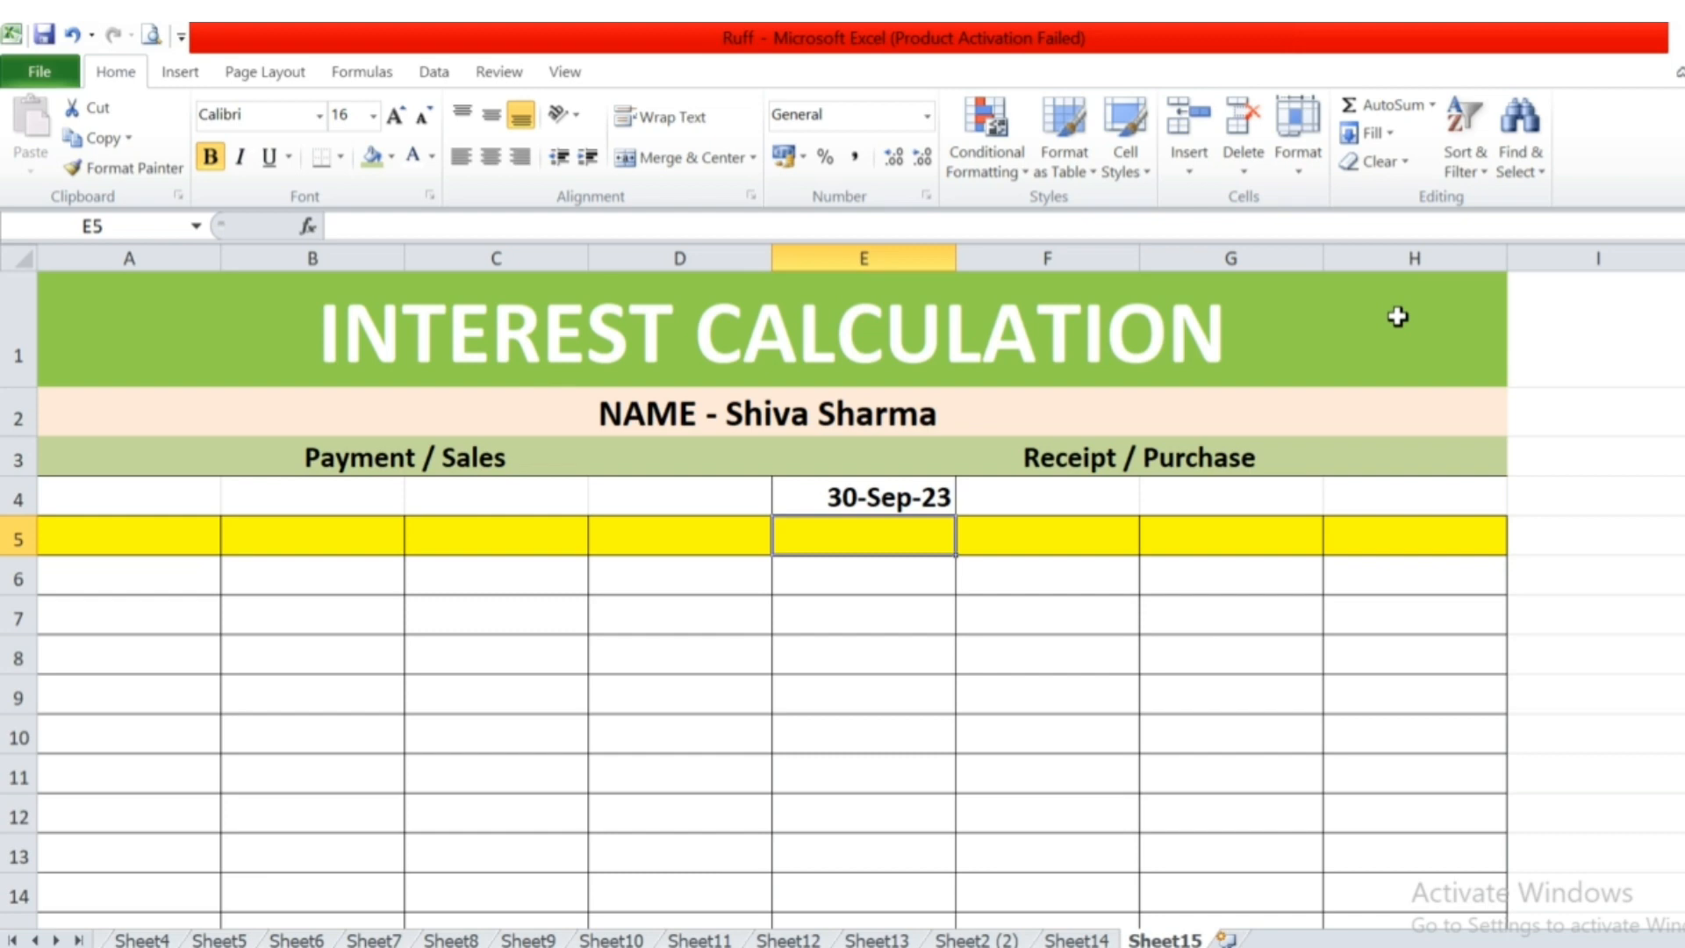
# Enter the column heading "Date" in cell A5 of the yellow header row.
pyautogui.press('Up')
pyautogui.press('Down')
pyautogui.press('Left')
pyautogui.press('Left')
pyautogui.press('Left')
pyautogui.press('Left')
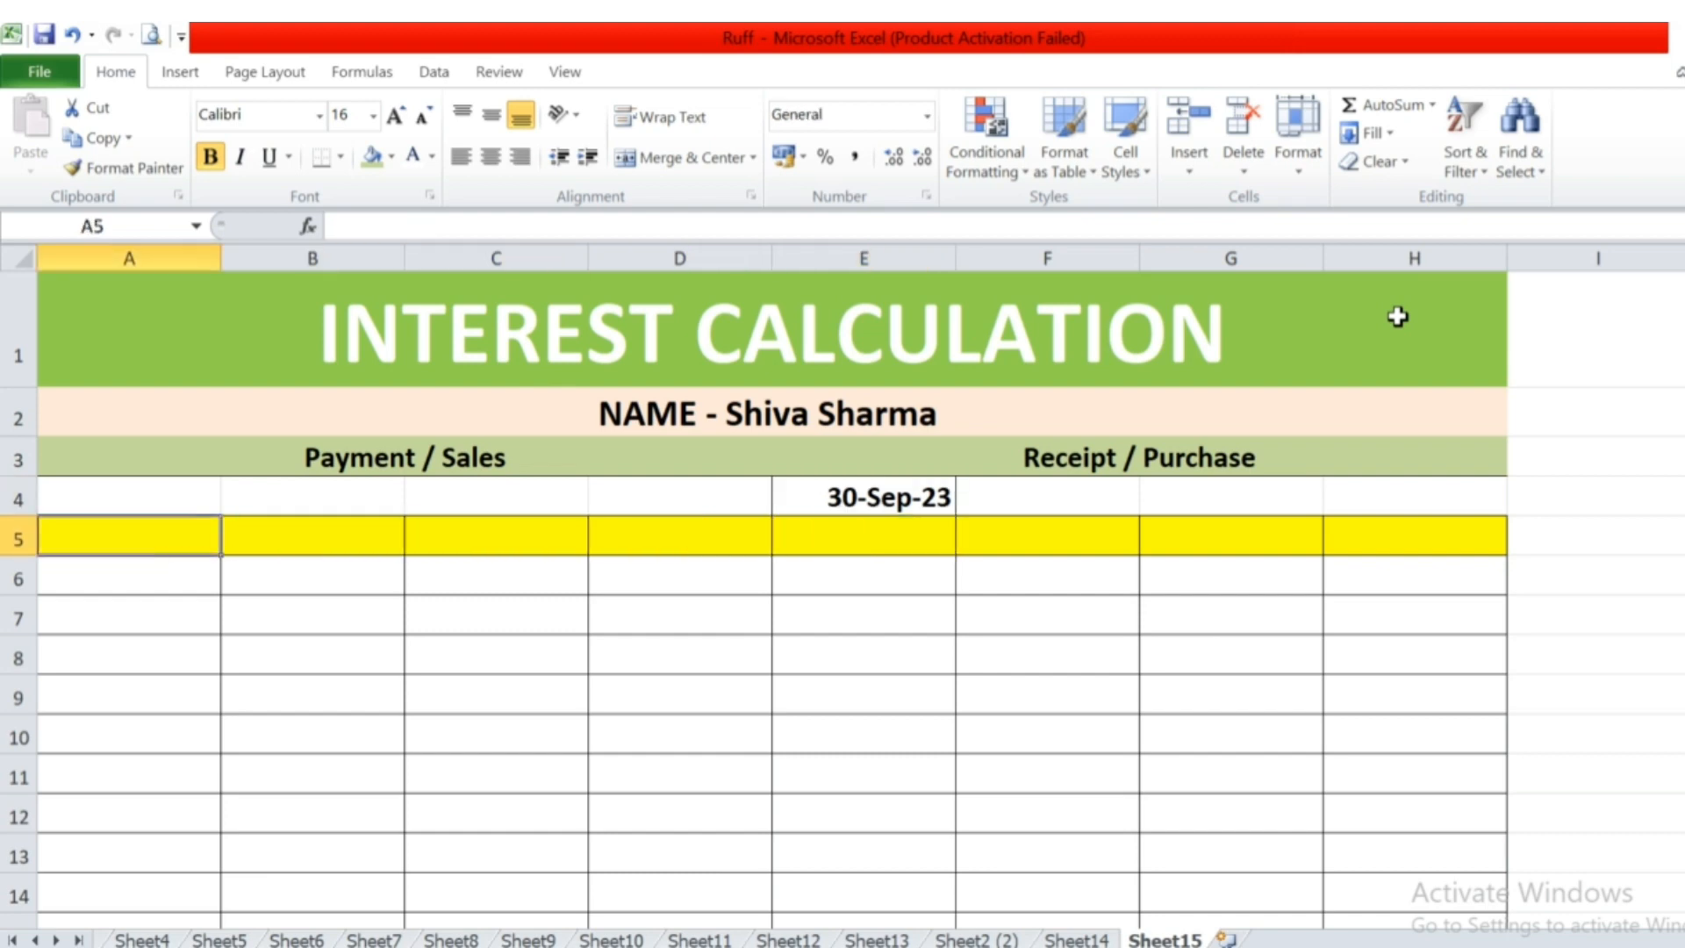
pyautogui.write('Dat')
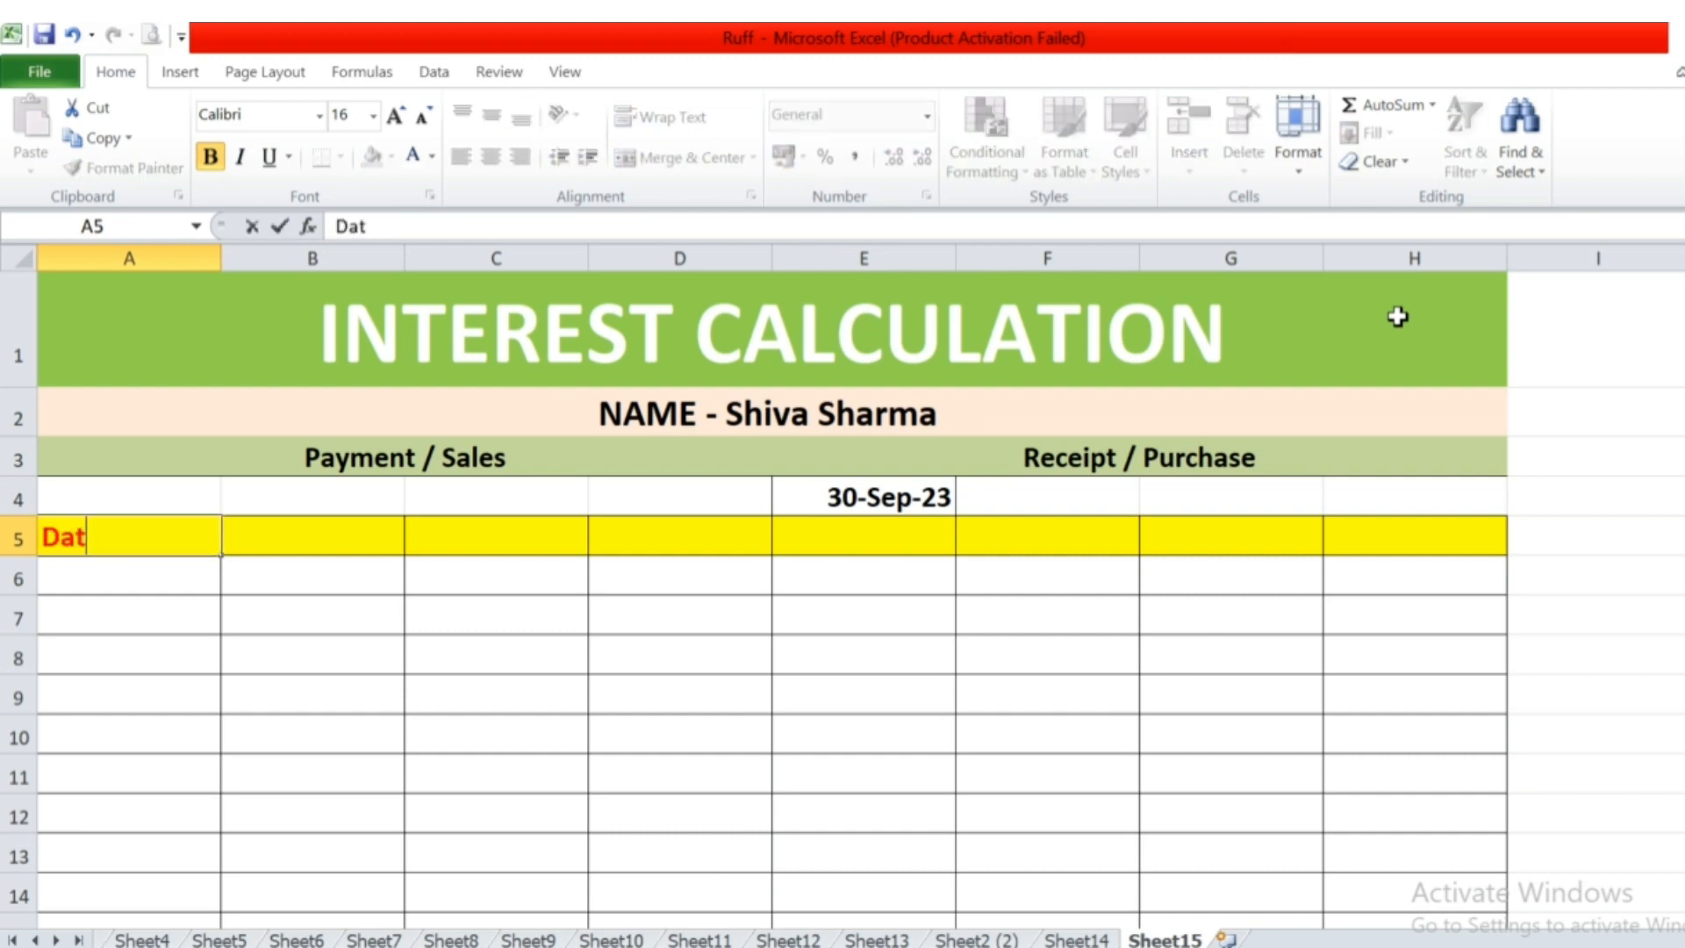
pyautogui.write('e')
pyautogui.press('Tab')
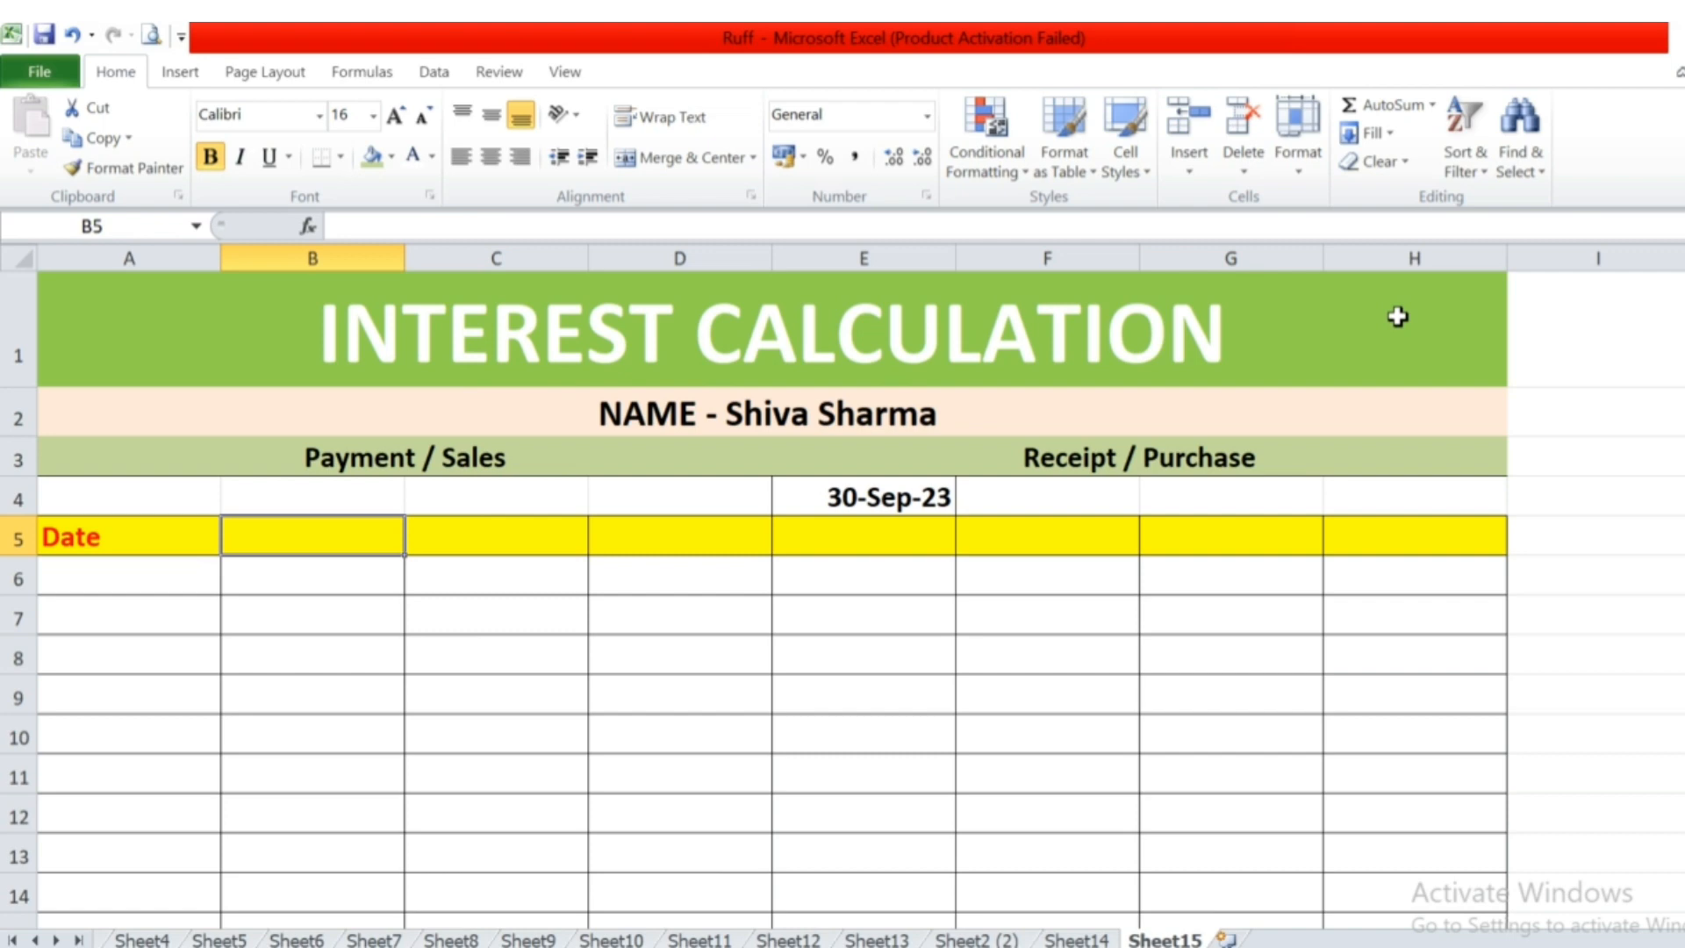
# Enter the column heading "Sales / Payment" in cell B5 and fit column B's width to it.
pyautogui.write('Sales')
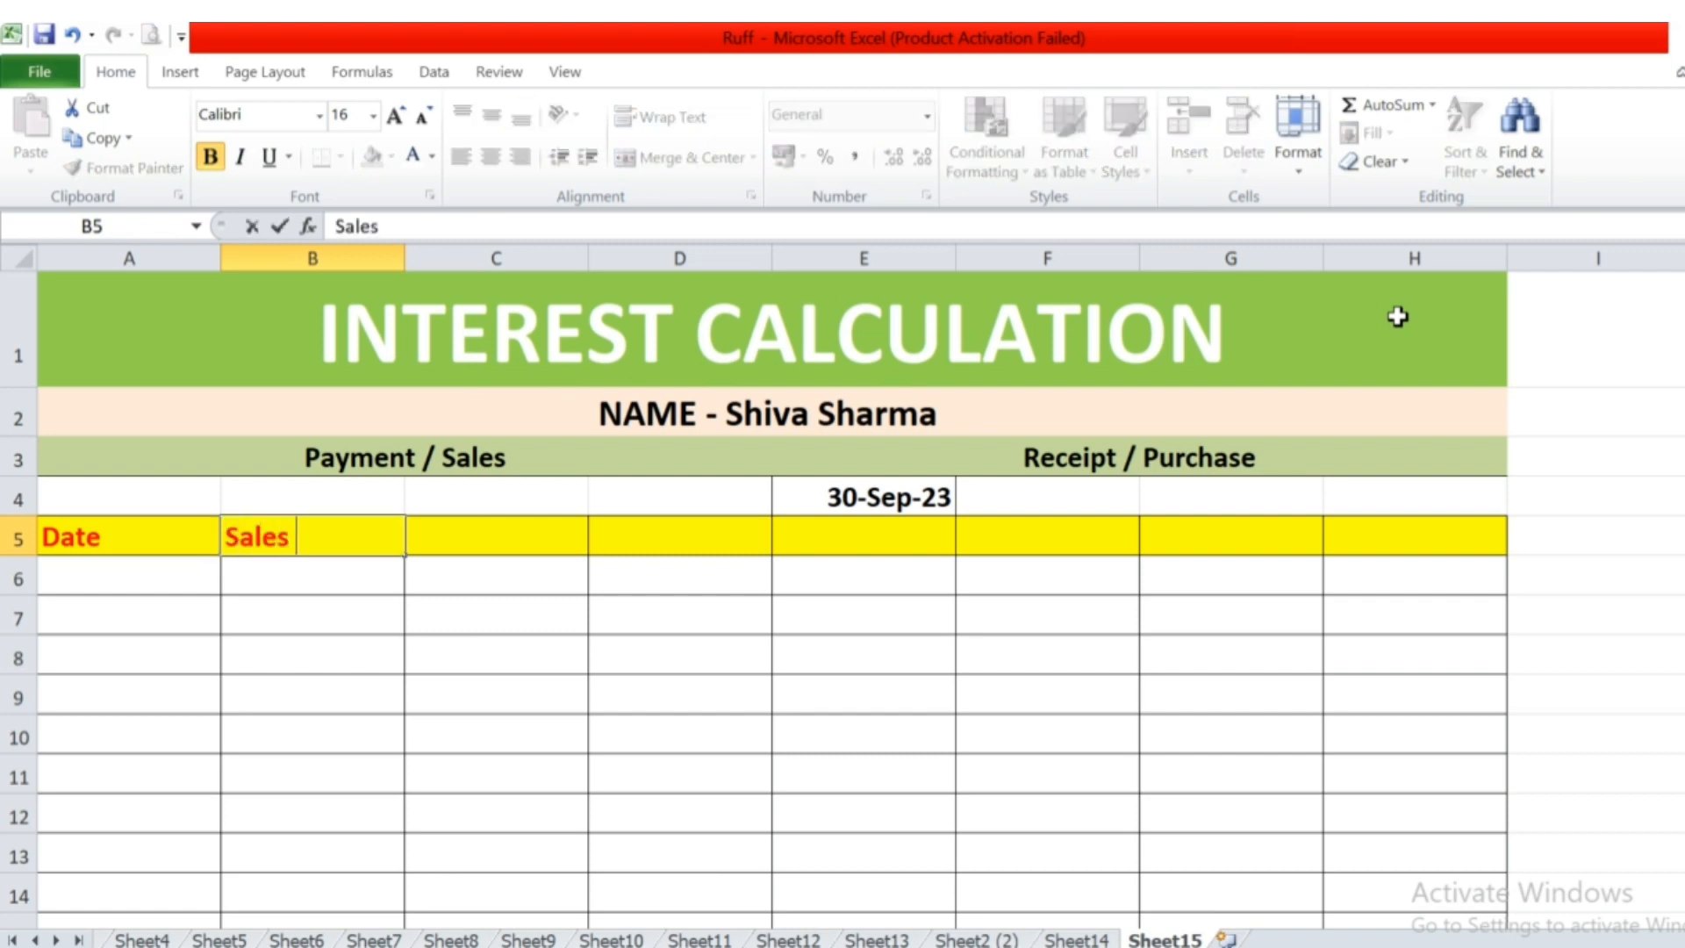
pyautogui.write(' / Payment')
pyautogui.press('Return')
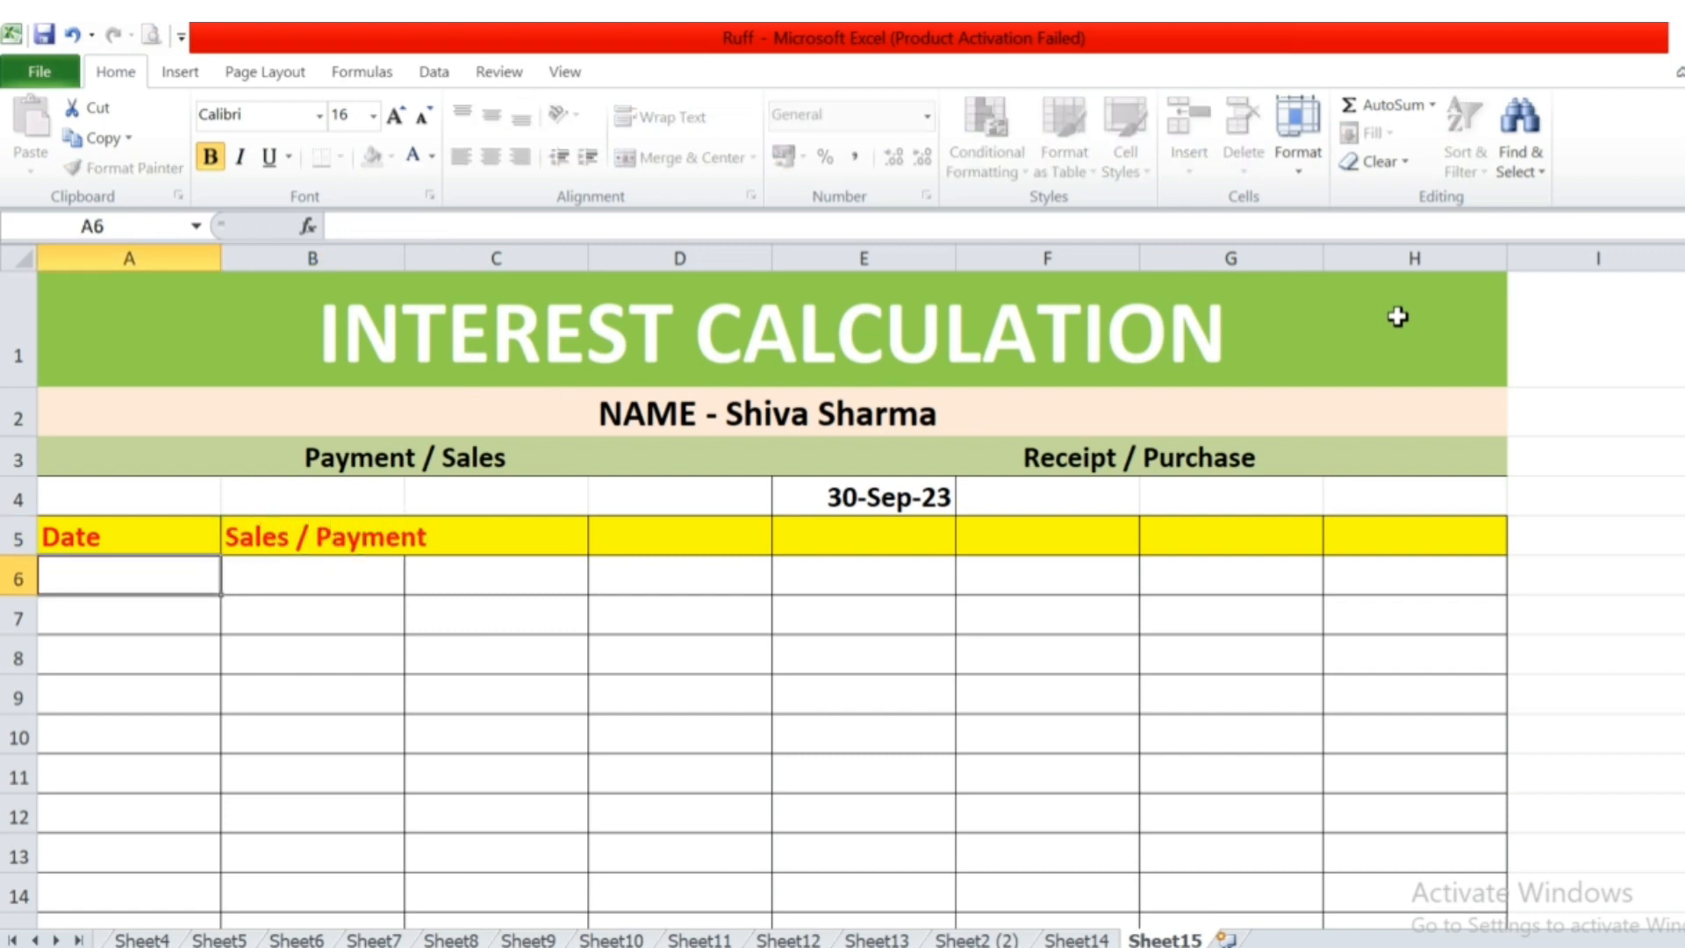
pyautogui.press('Up')
pyautogui.press('Right')
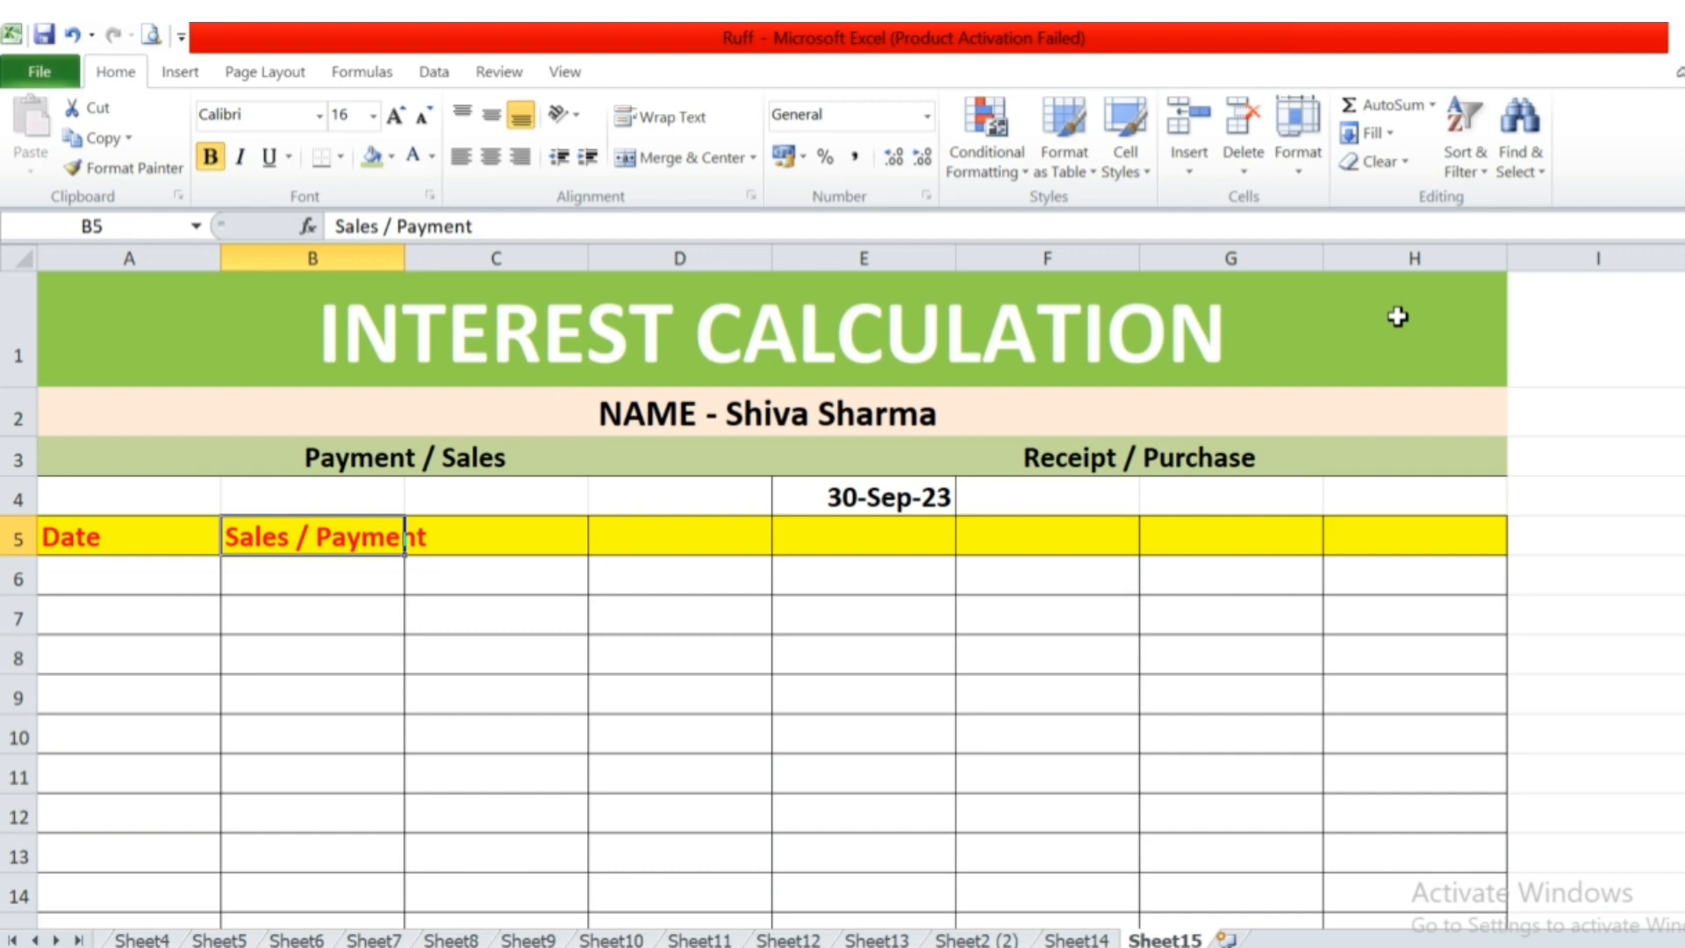
pyautogui.doubleClick(404, 258)
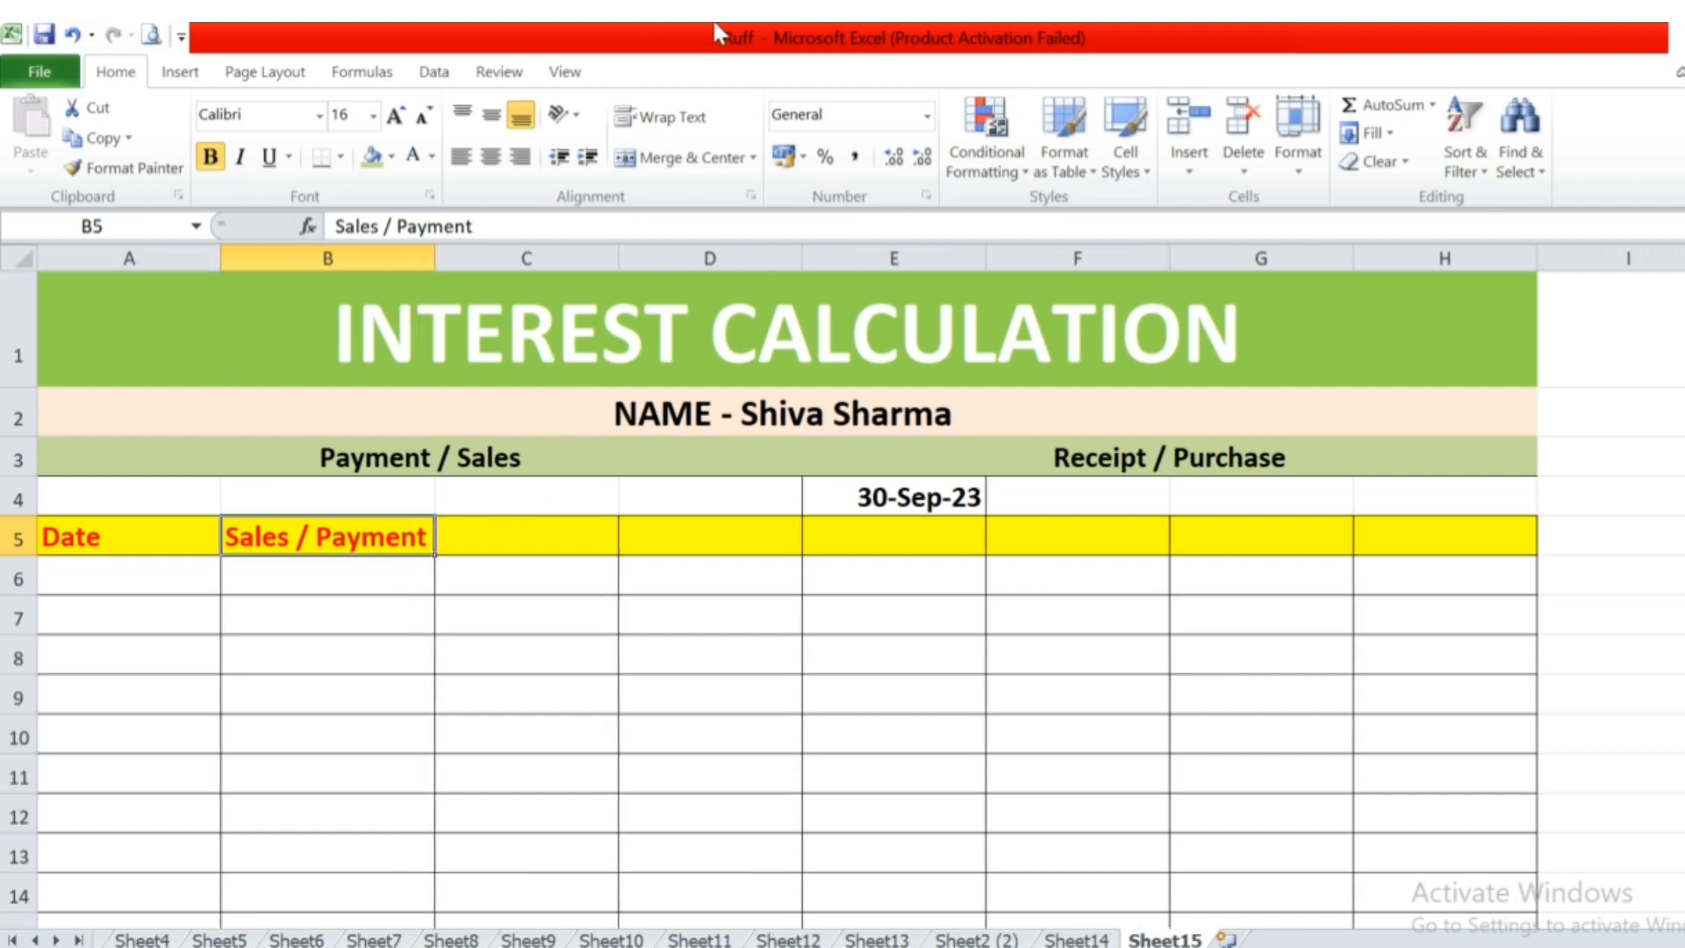
# Enter the column headings "Days" in cell C5 and "Interest" in cell D5.
pyautogui.press('Right')
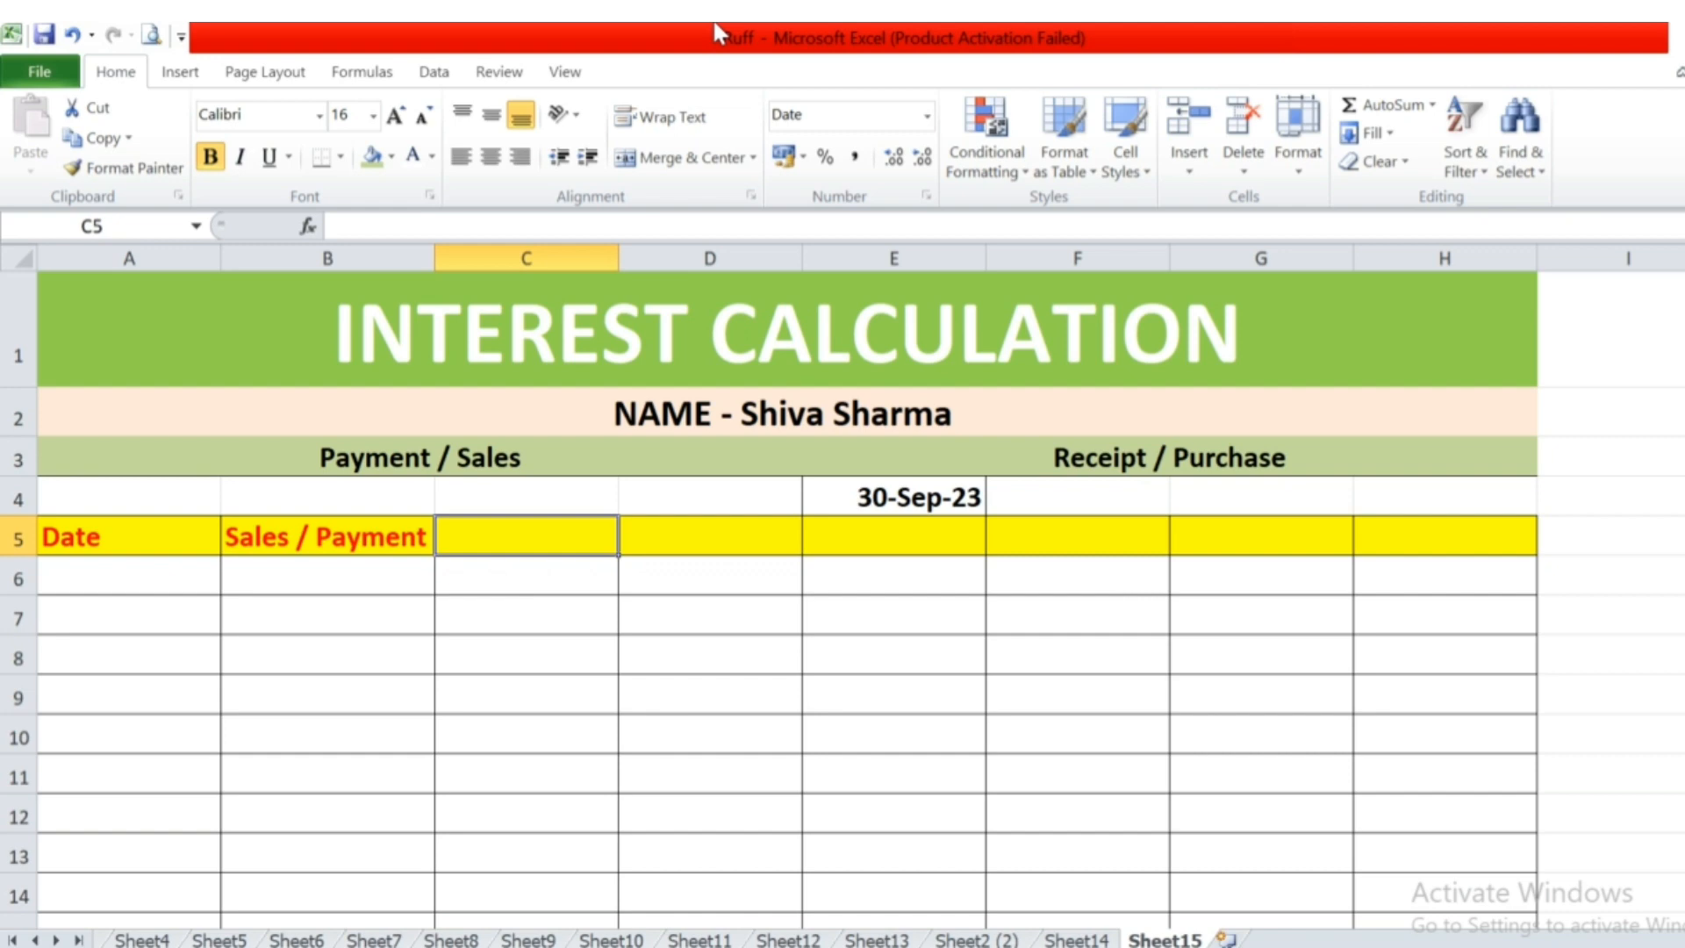
pyautogui.write('Days')
pyautogui.press('Right')
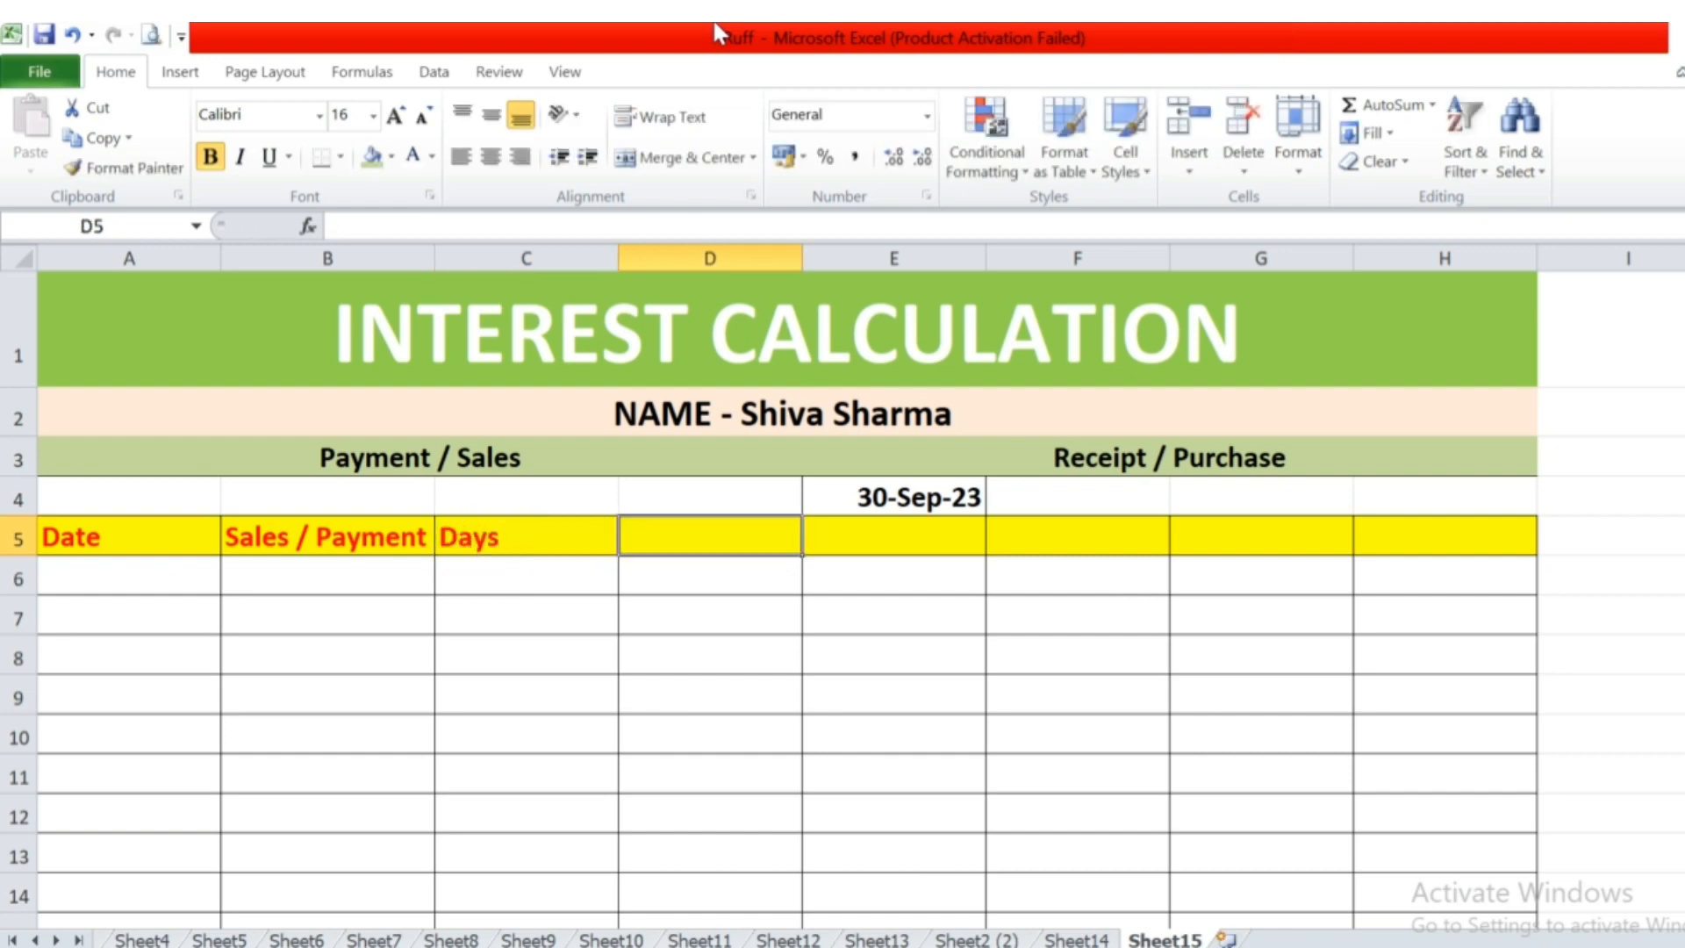
pyautogui.write('Interest')
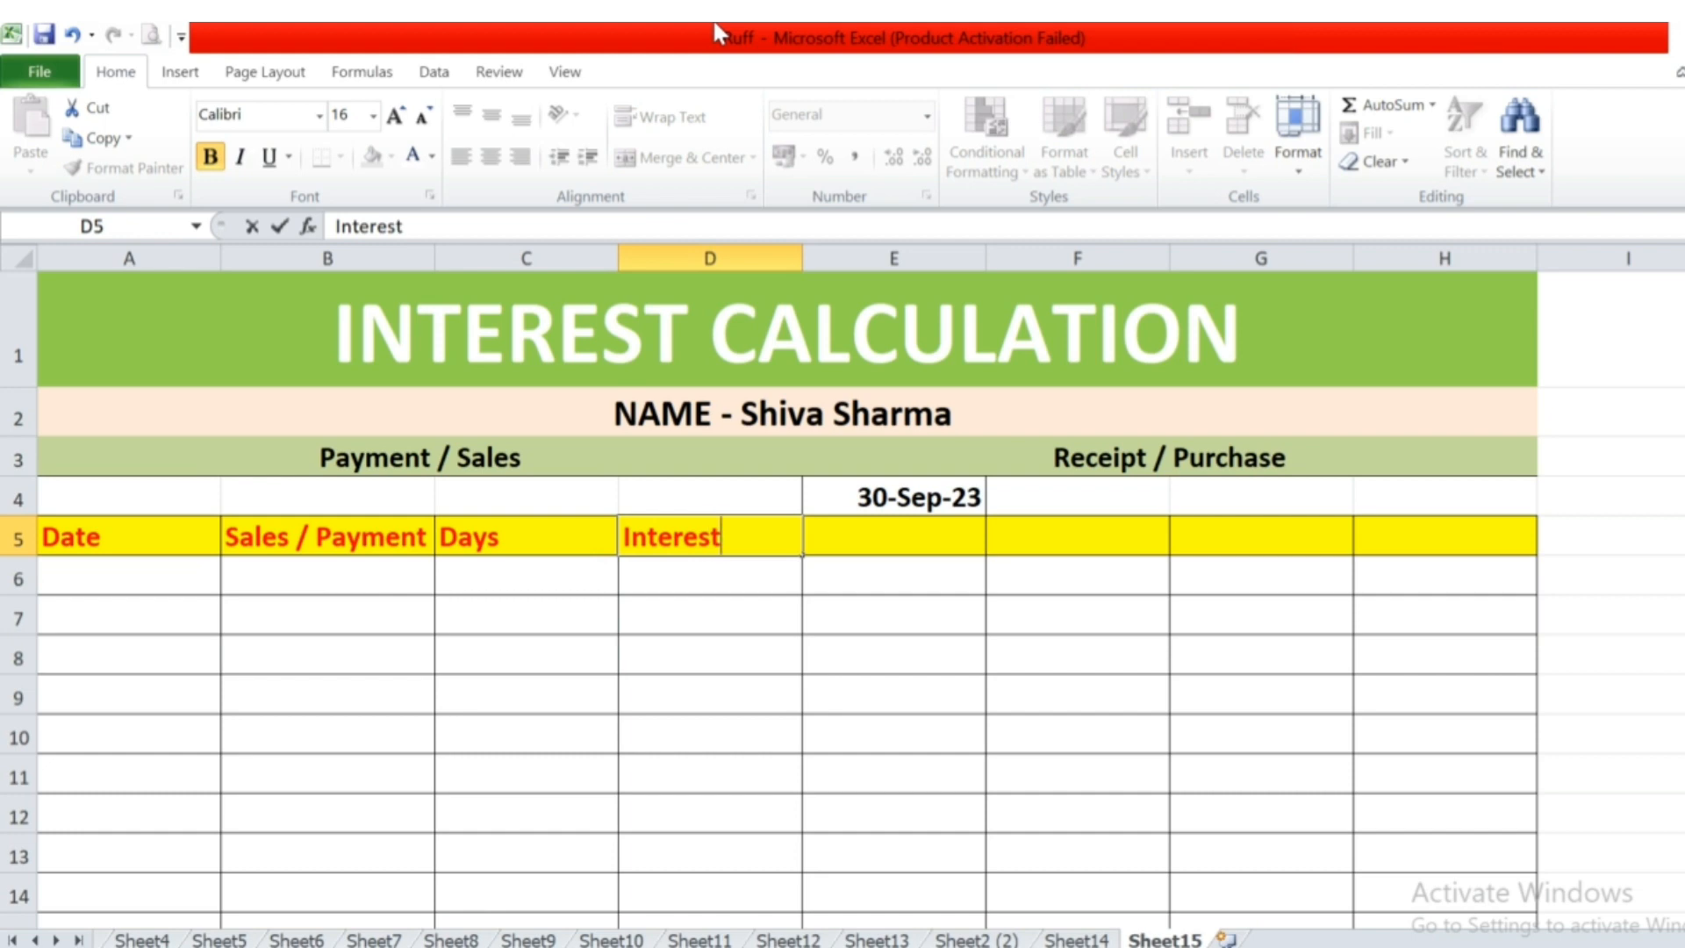
# Enter the column headings "Date" in cell E5 and "Receipt" in cell F5.
pyautogui.press('Right')
pyautogui.write('Date')
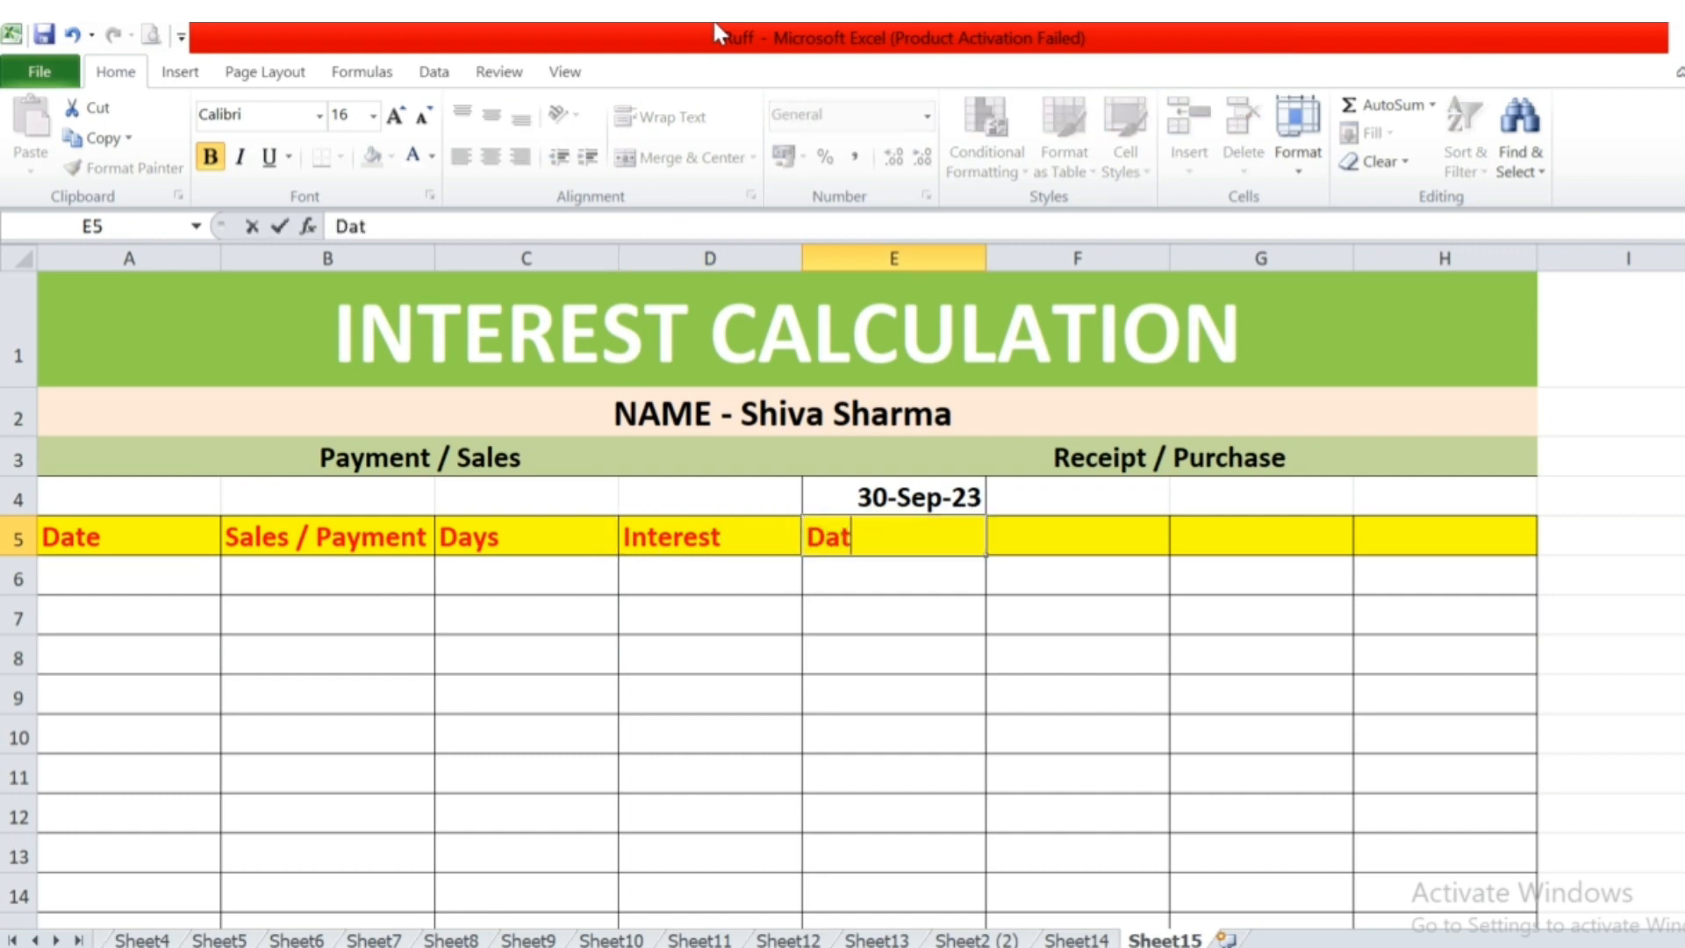
pyautogui.press('Right')
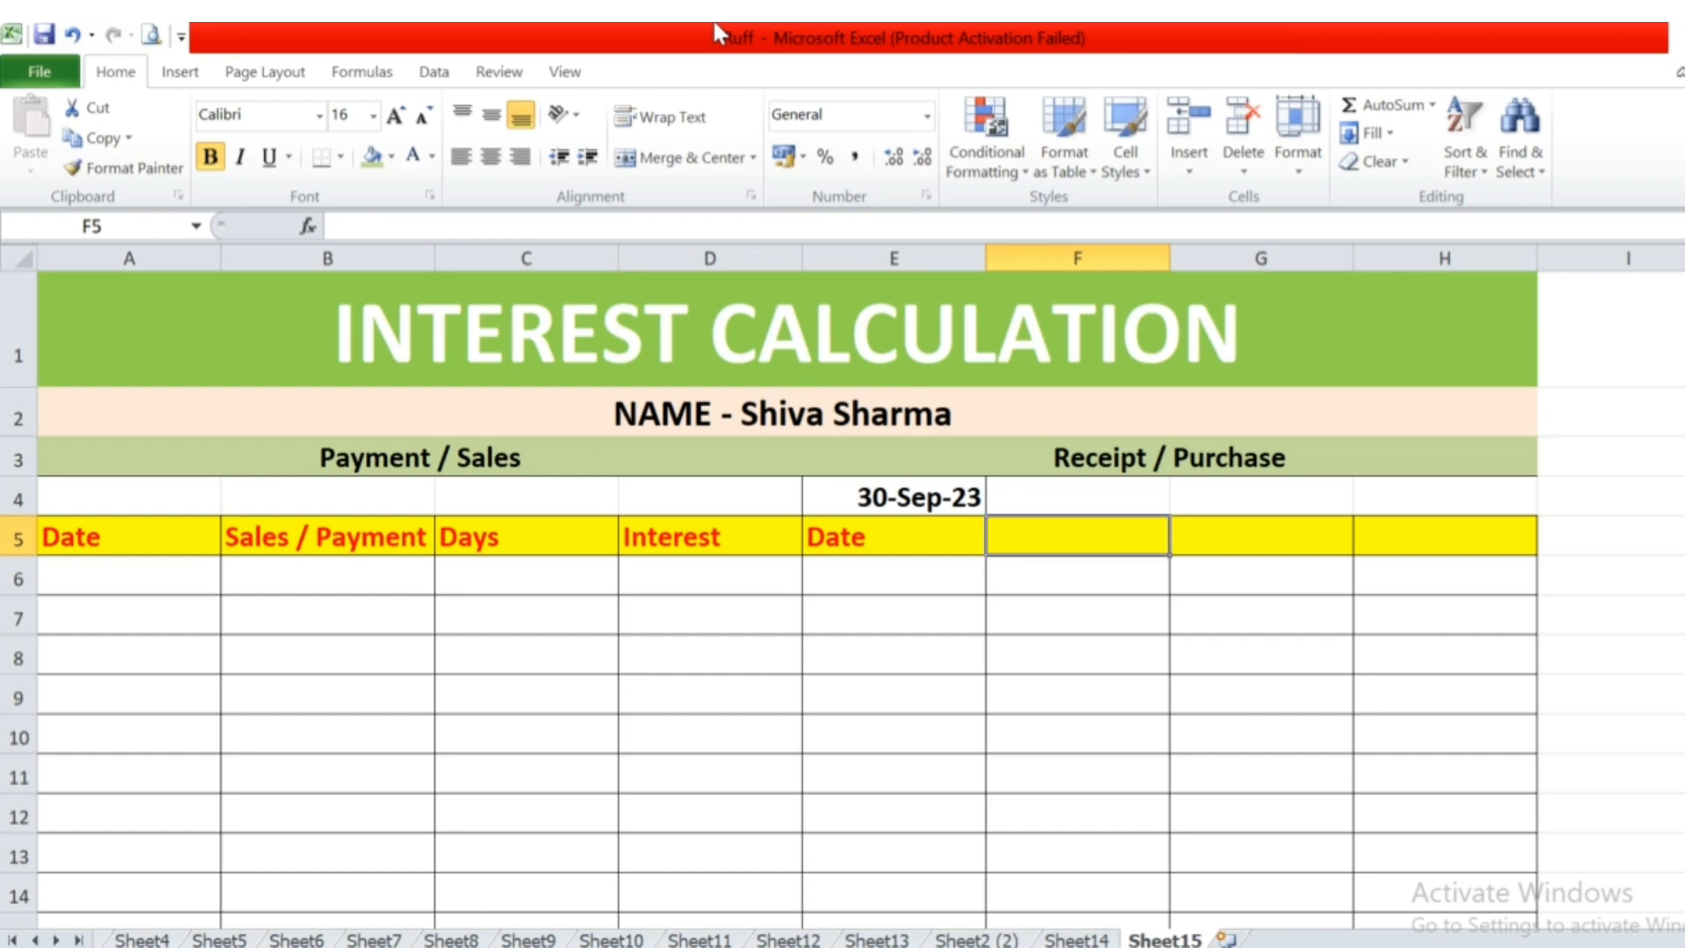
pyautogui.write('Reci')
pyautogui.press('BackSpace')
pyautogui.write('e')
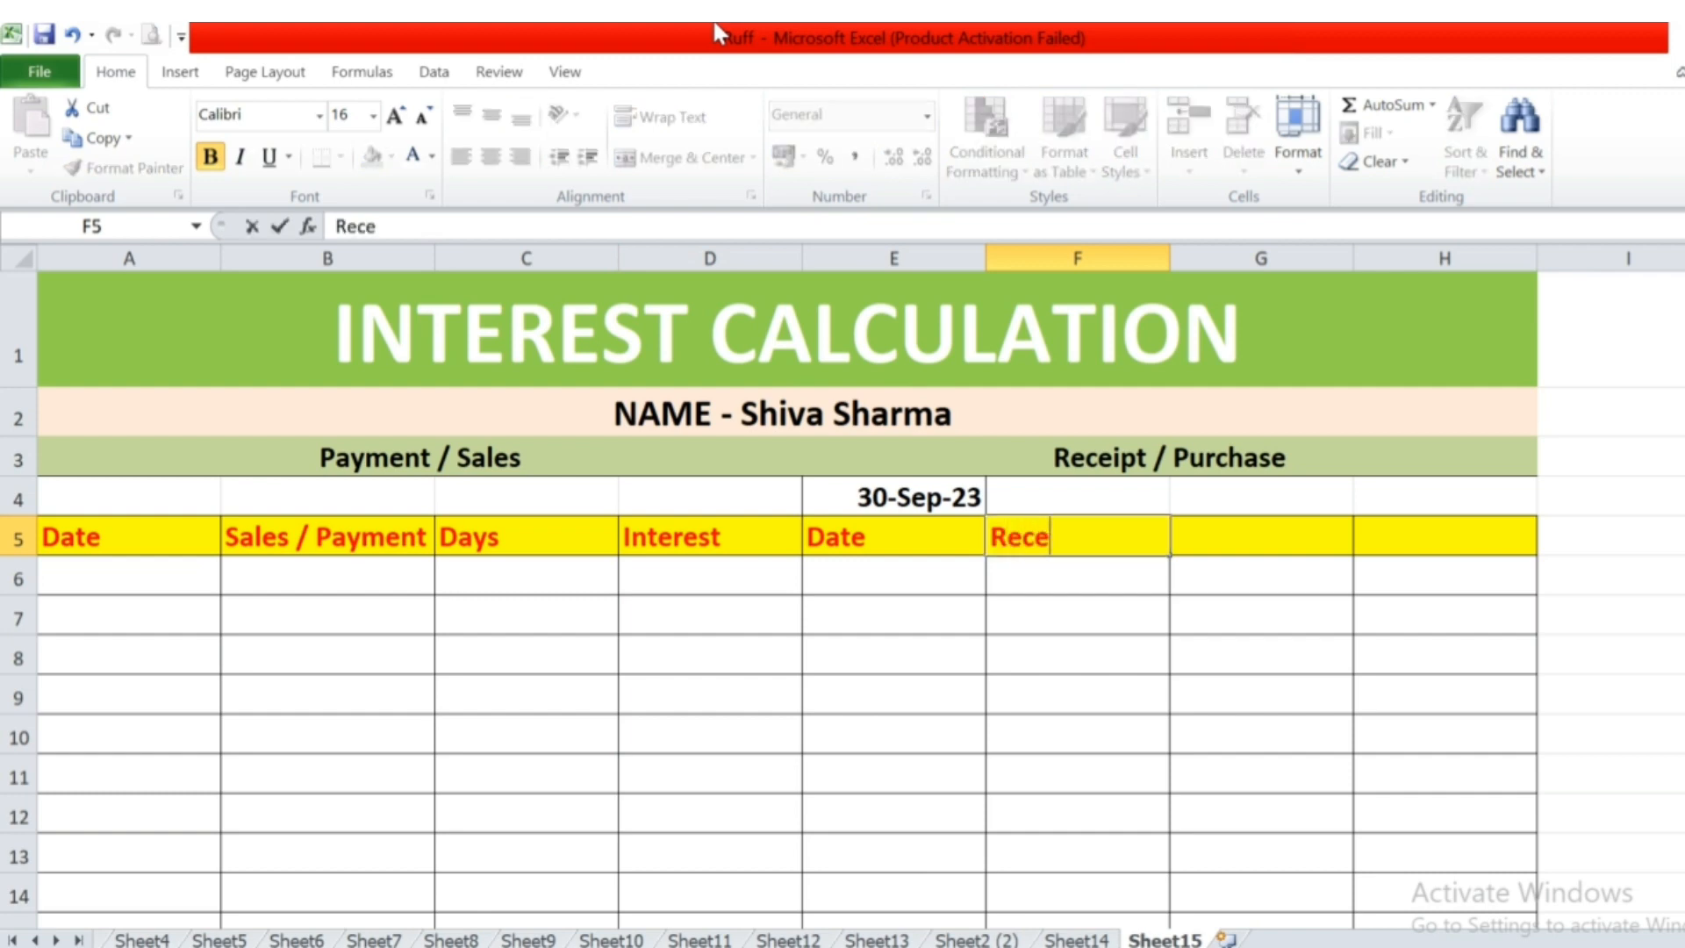
pyautogui.write('ipy')
pyautogui.press('BackSpace')
pyautogui.write('t')
pyautogui.press('Right')
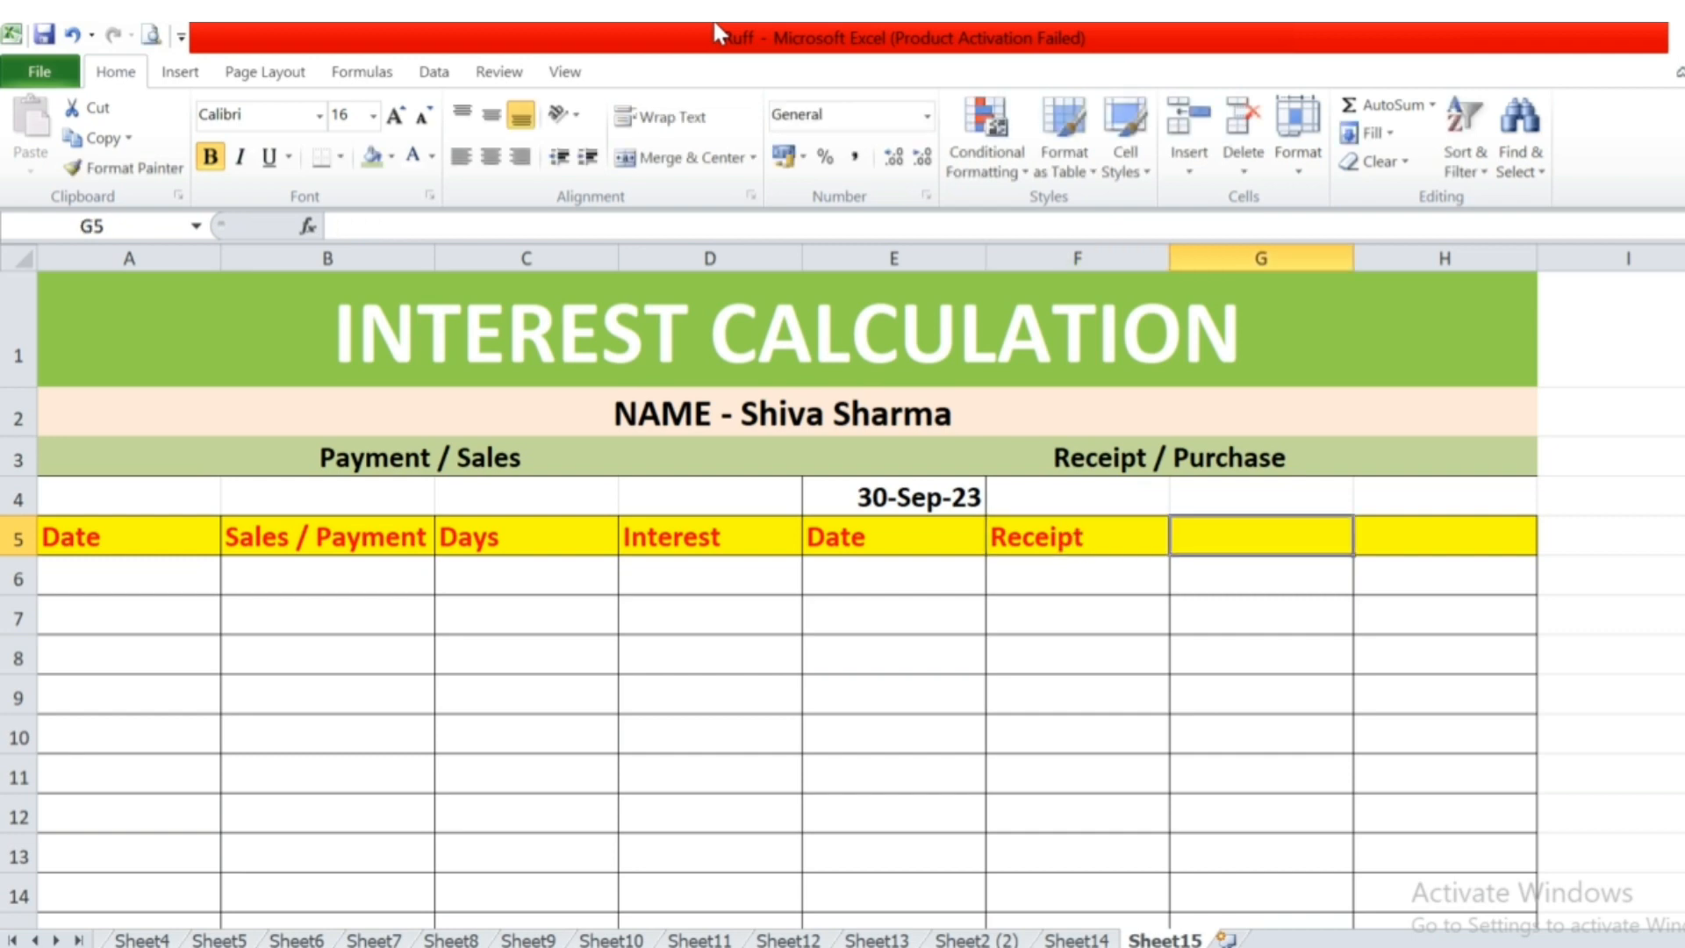
# Enter the column headings "Days" in cell G5 and "Interest" in cell H5.
pyautogui.write('Days')
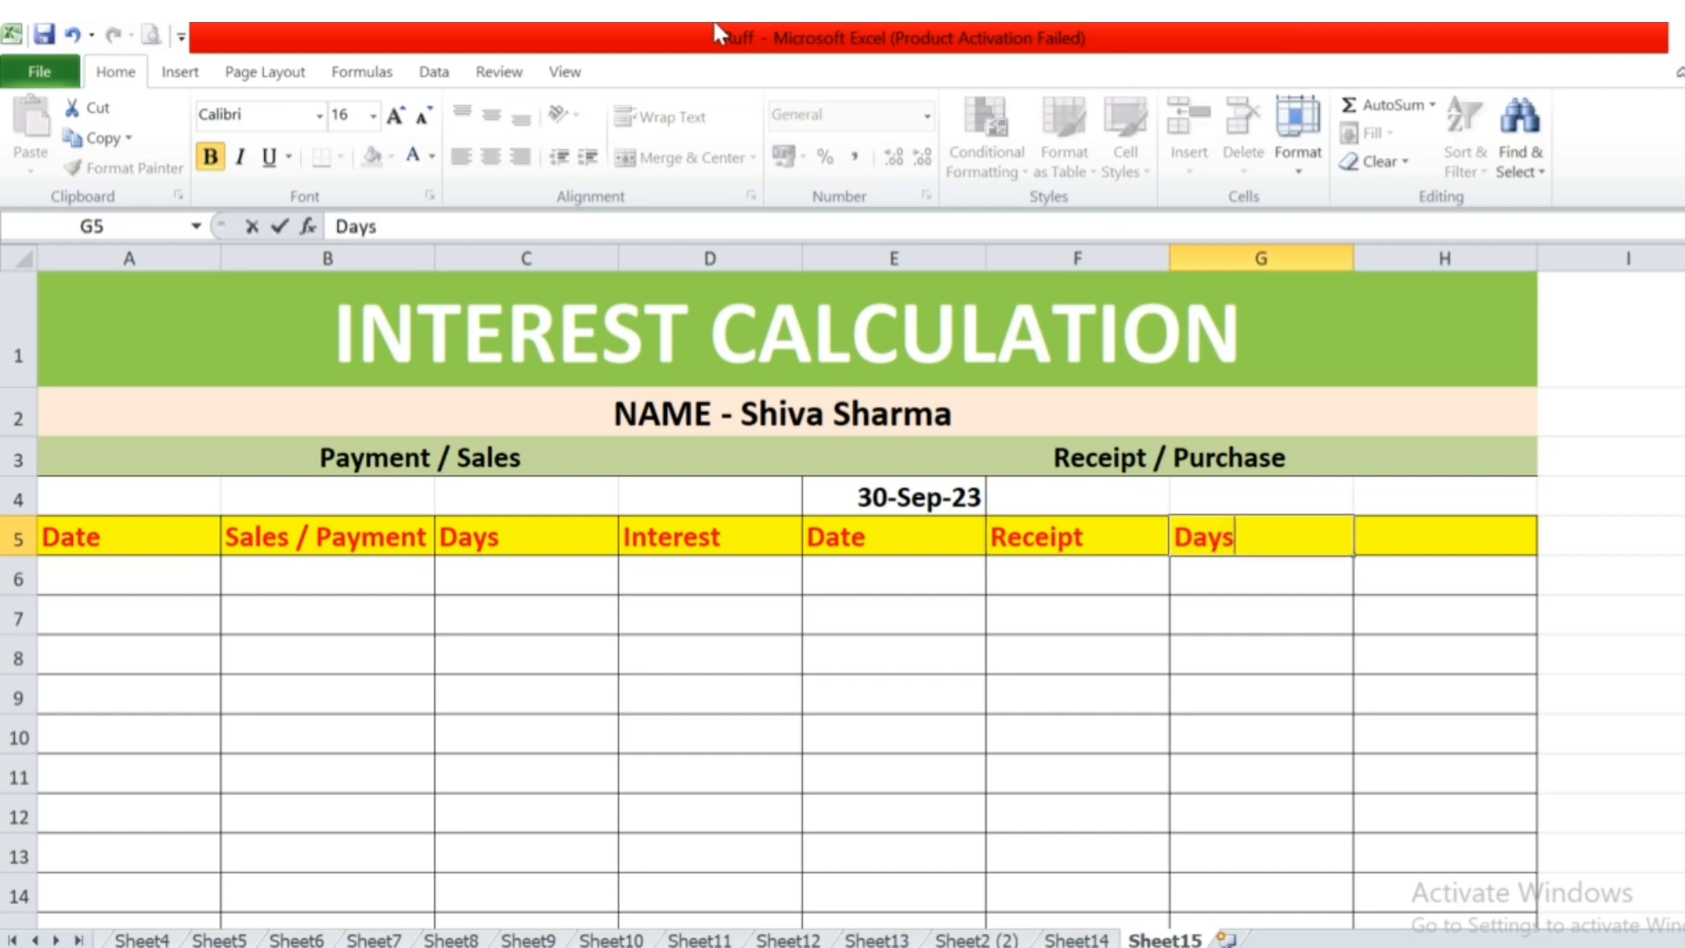
pyautogui.press('Right')
pyautogui.write('Interest')
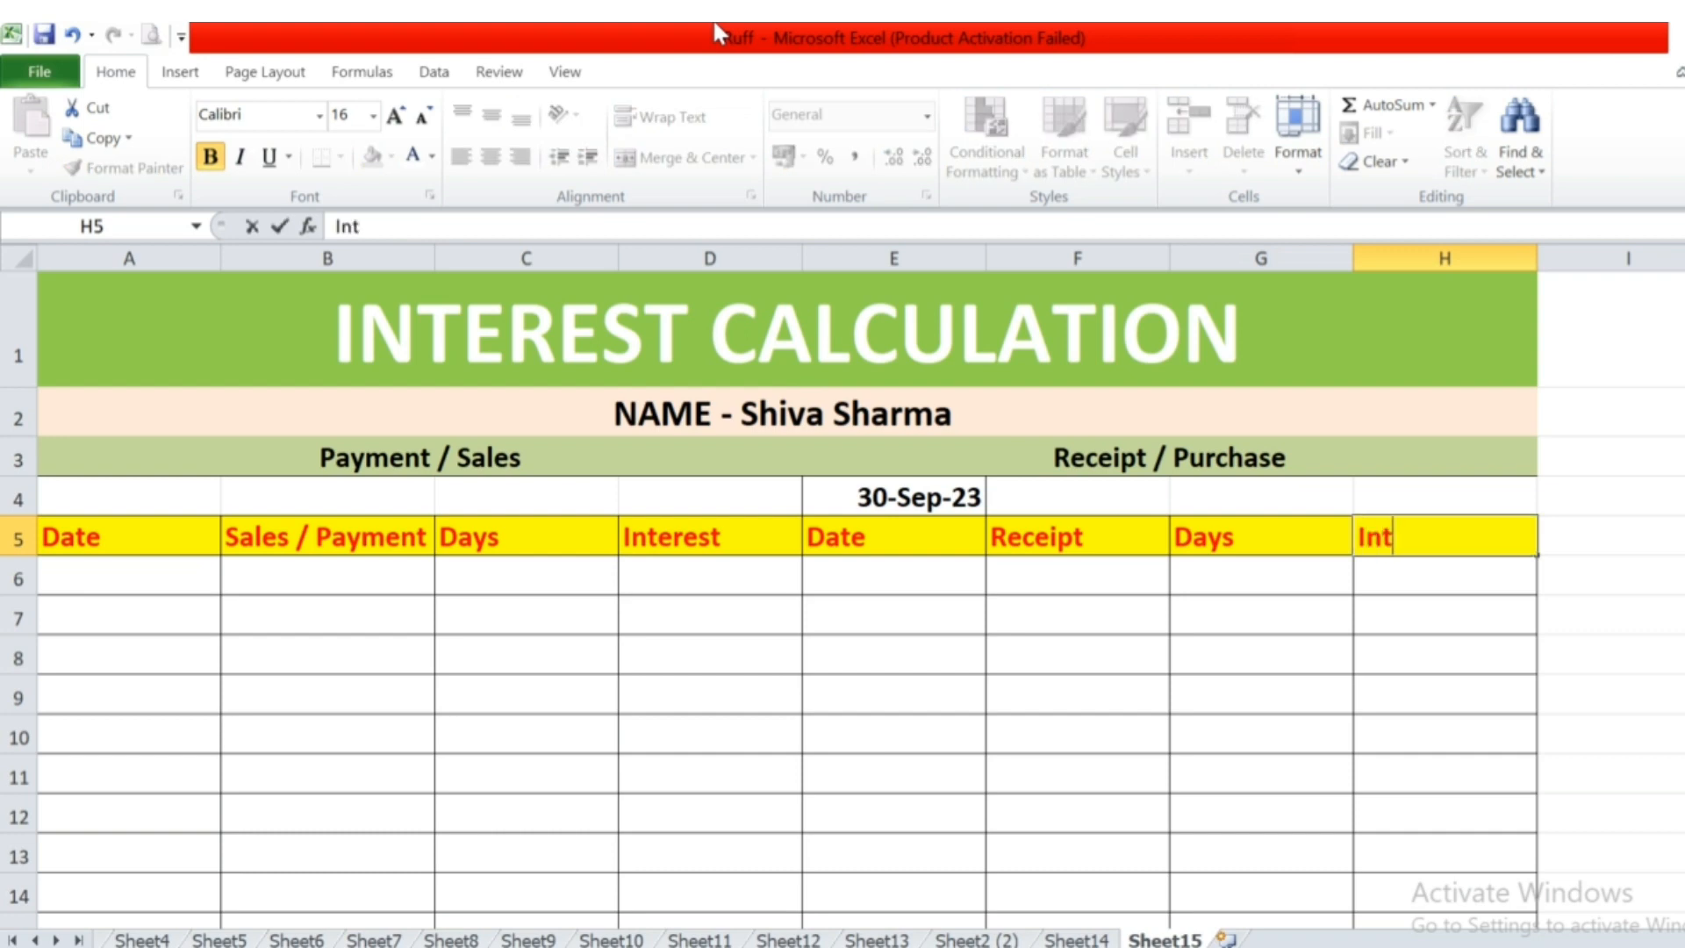
pyautogui.press('Return')
# Enter the first payment row with date 01/04/2020 in cell A6 and amount 50000 in cell B6.
pyautogui.press('Left')
pyautogui.press('Left')
pyautogui.write('01/04/20')
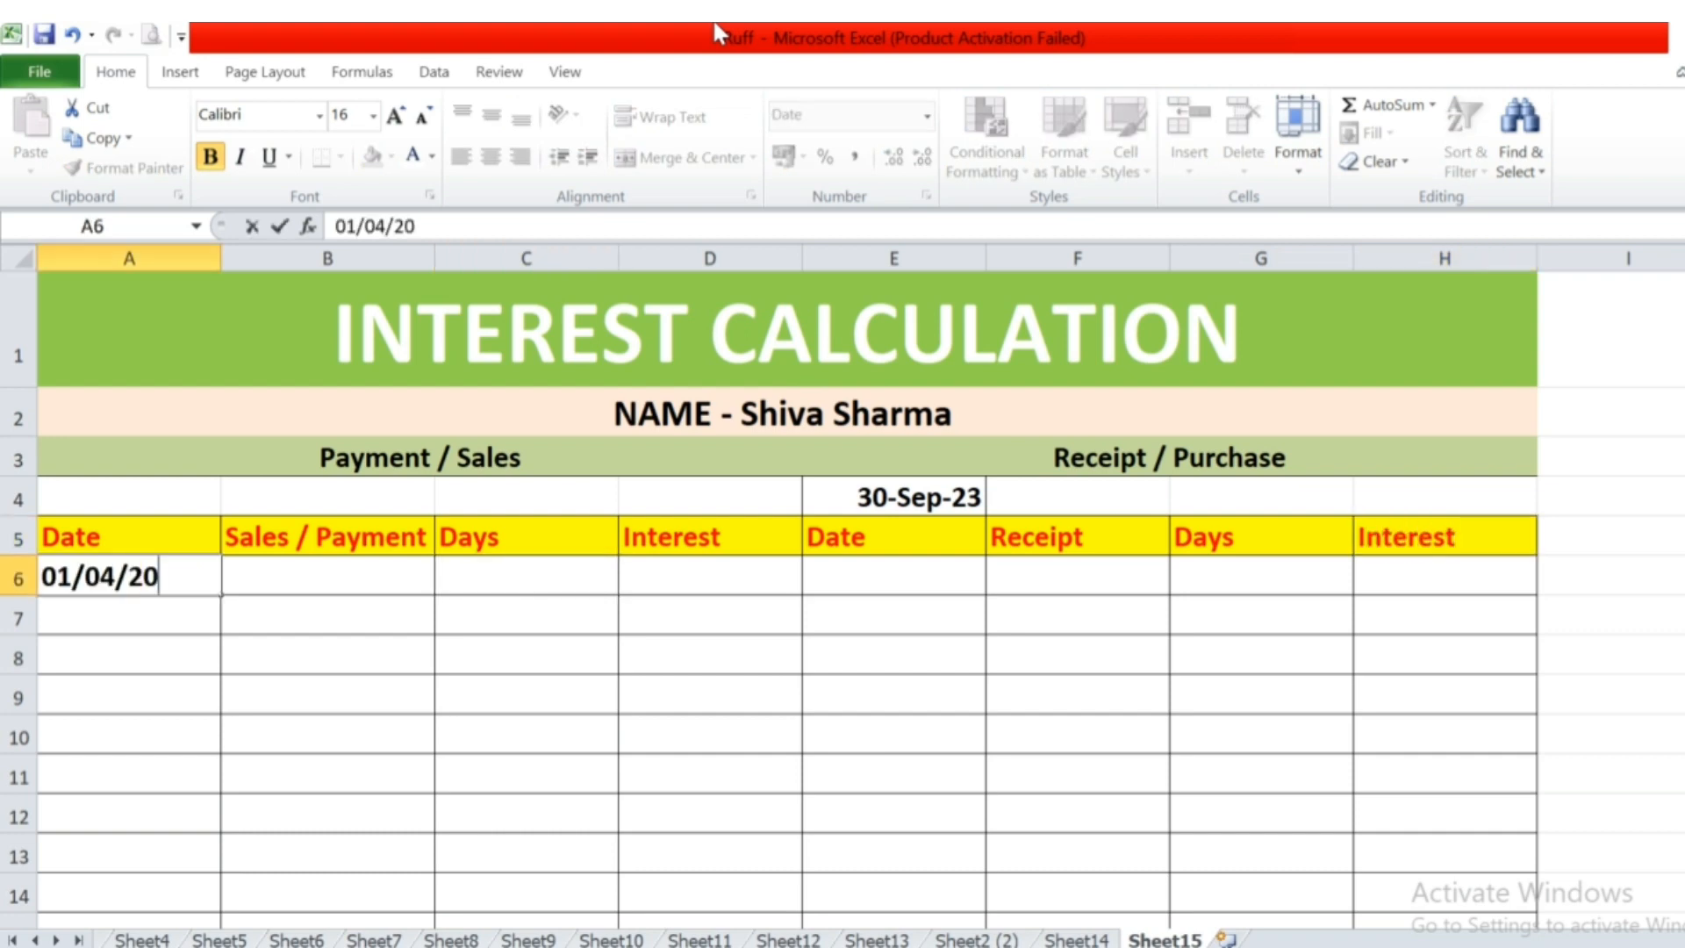
pyautogui.write('20')
pyautogui.press('Right')
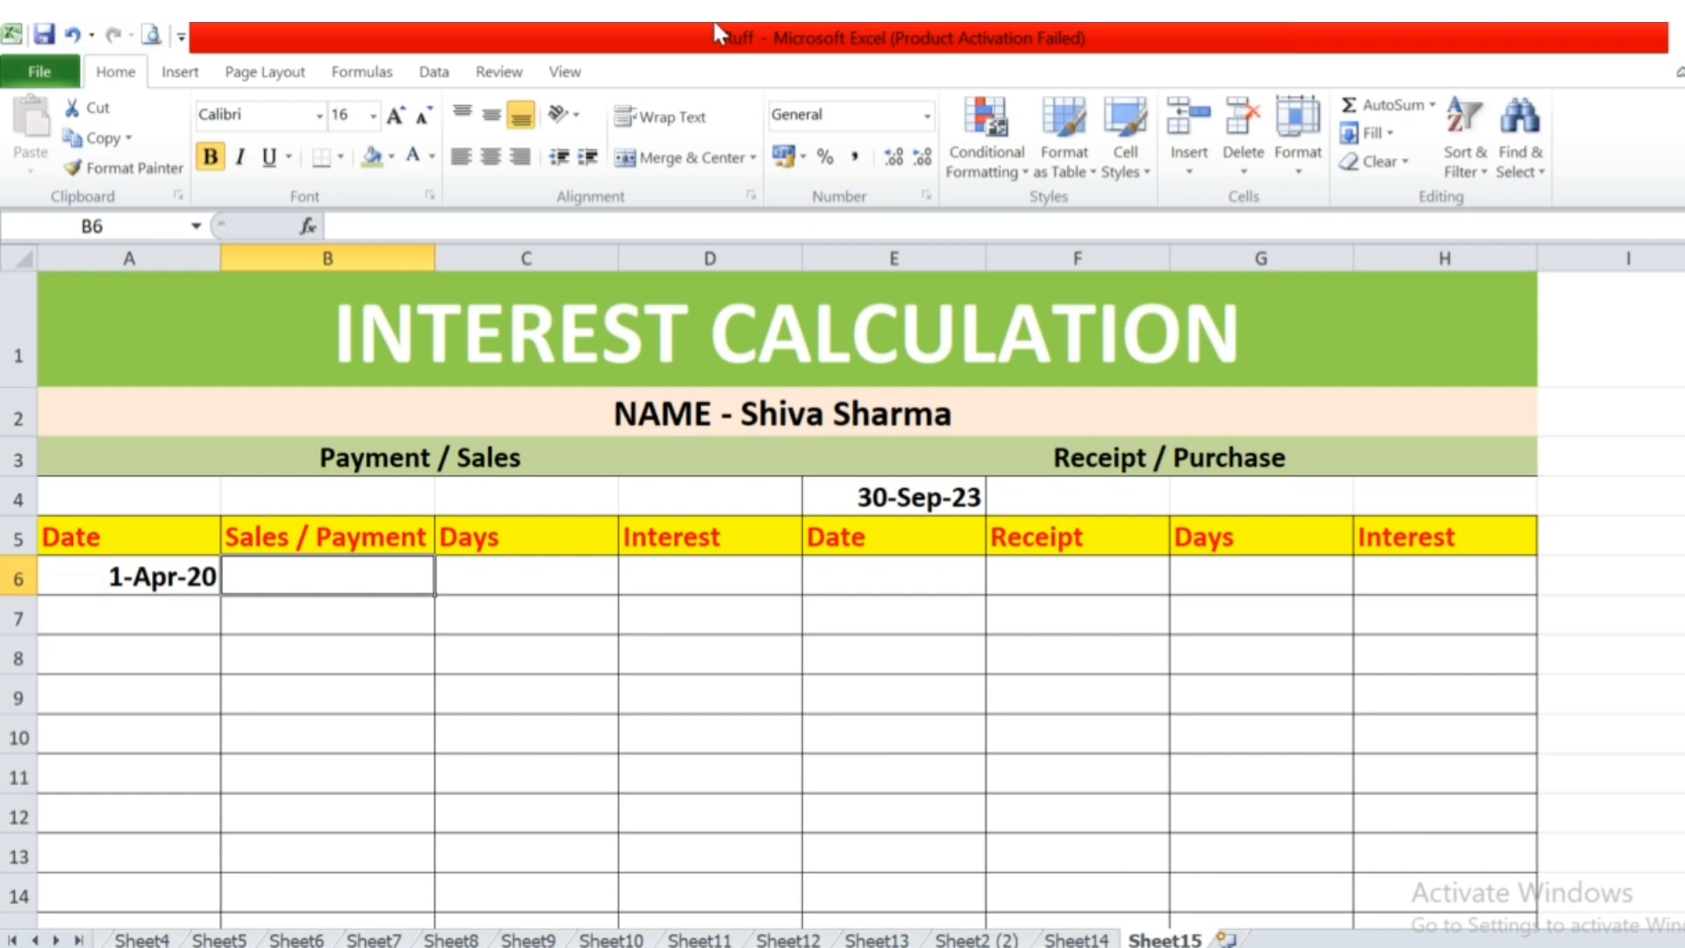
pyautogui.write('50000')
pyautogui.press('Return')
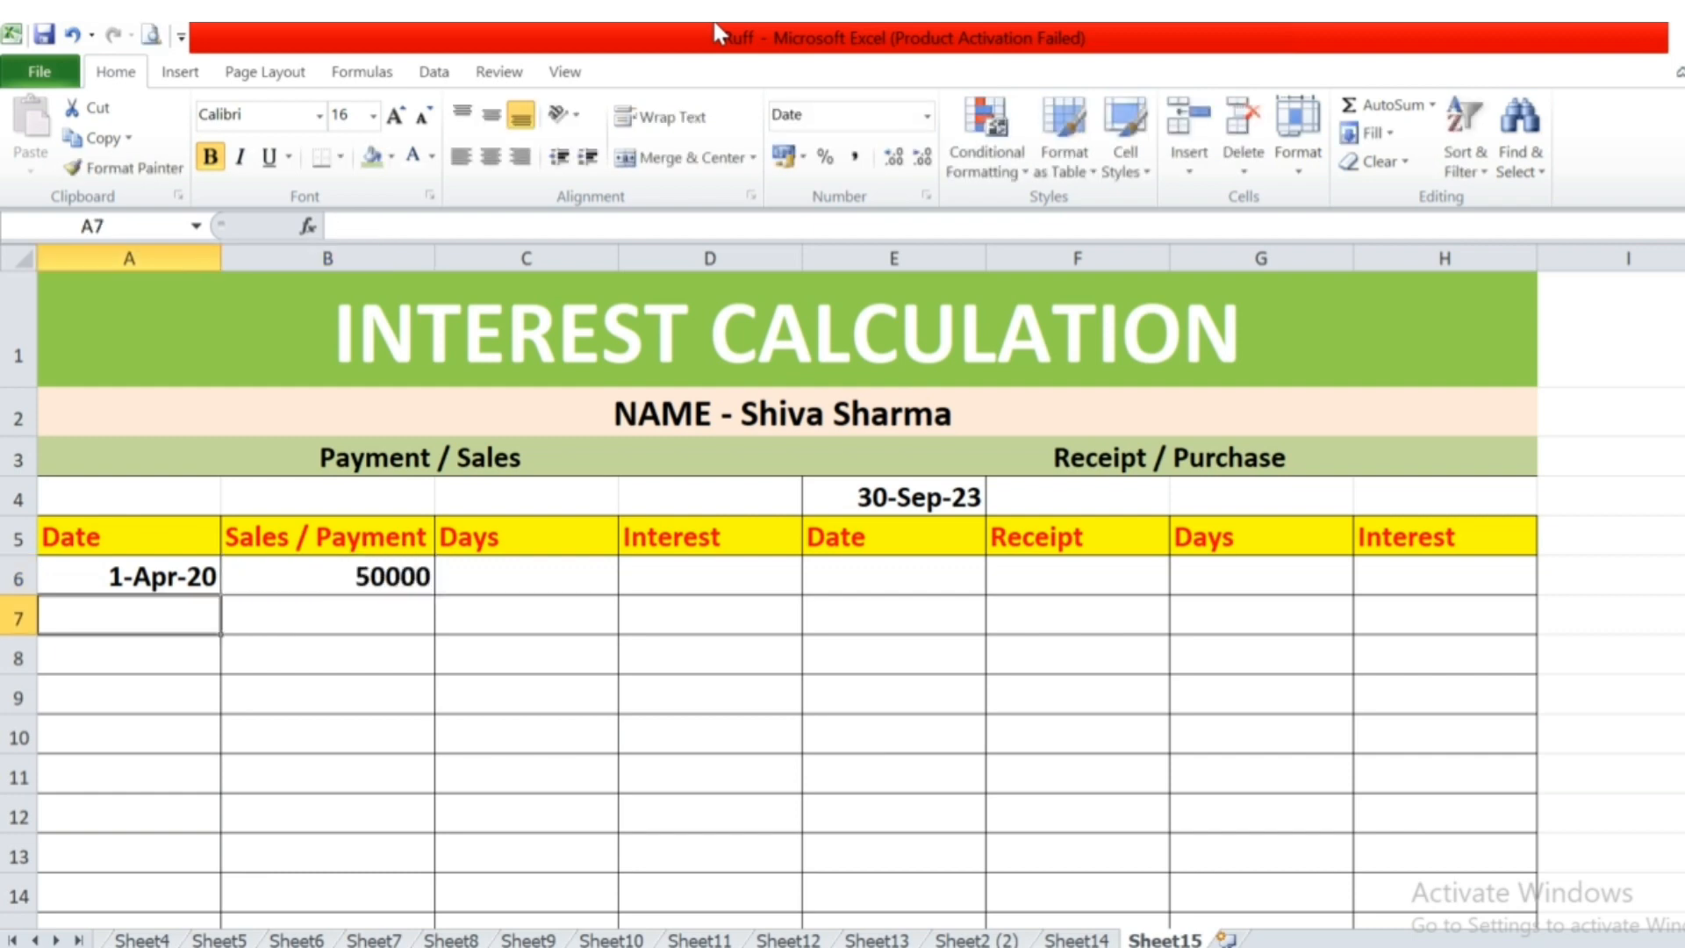
# Fill the calculation date cell E4 with blue.
pyautogui.press('Up')
pyautogui.press('Right')
pyautogui.press('Right')
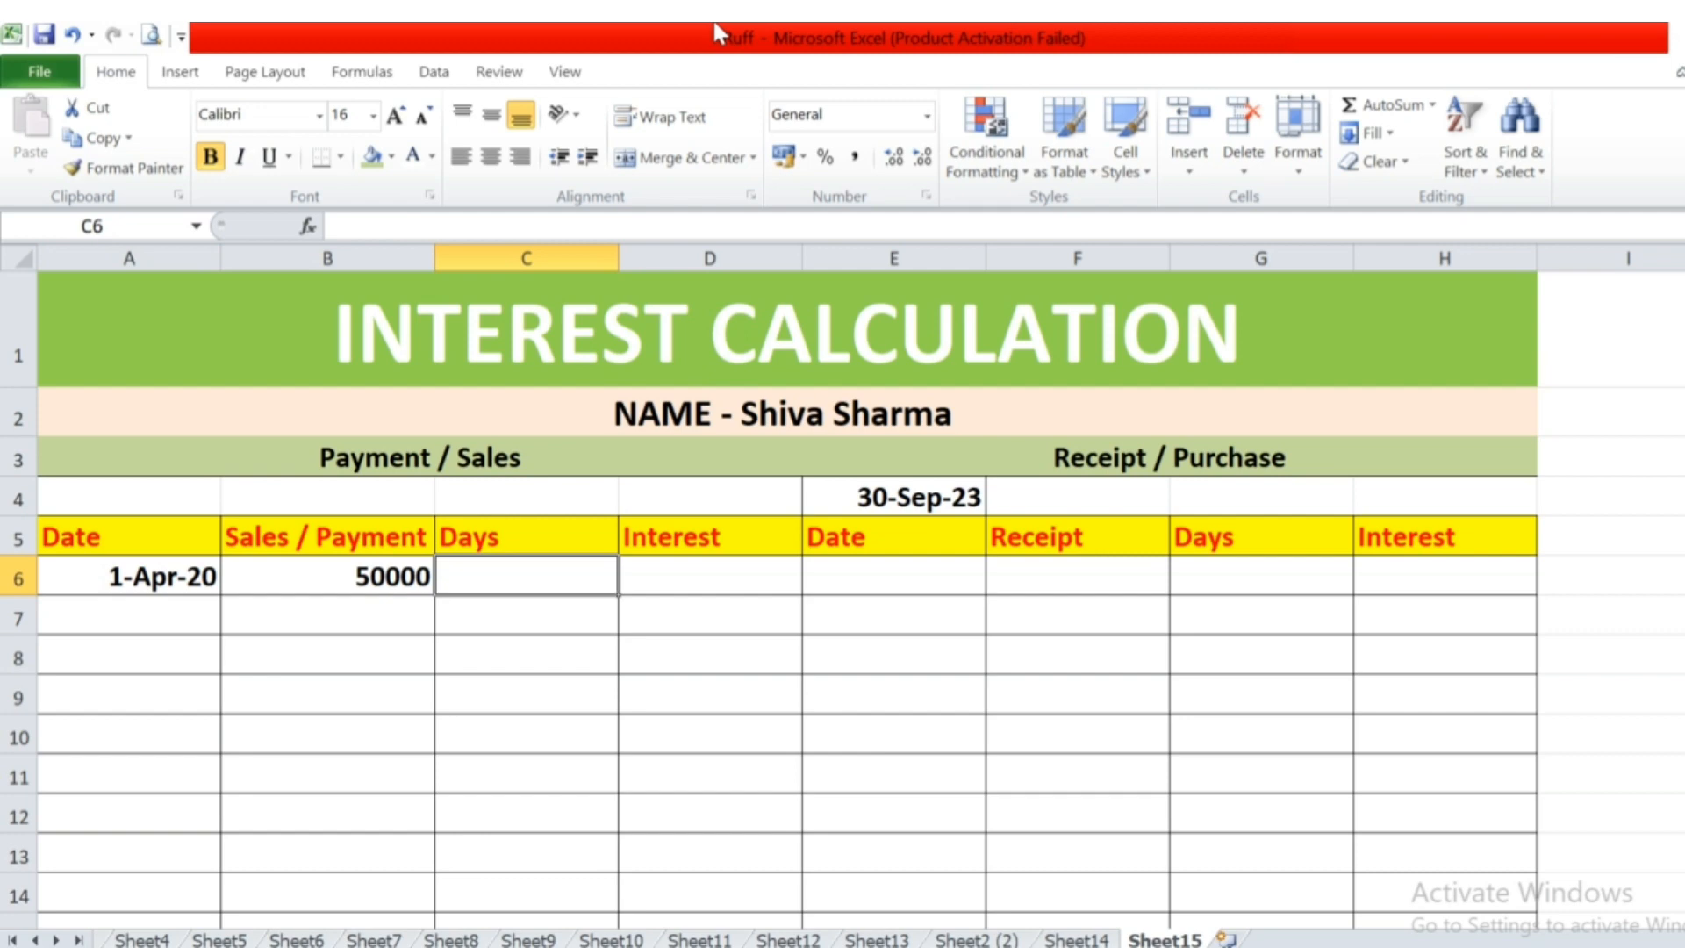
pyautogui.click(953, 498)
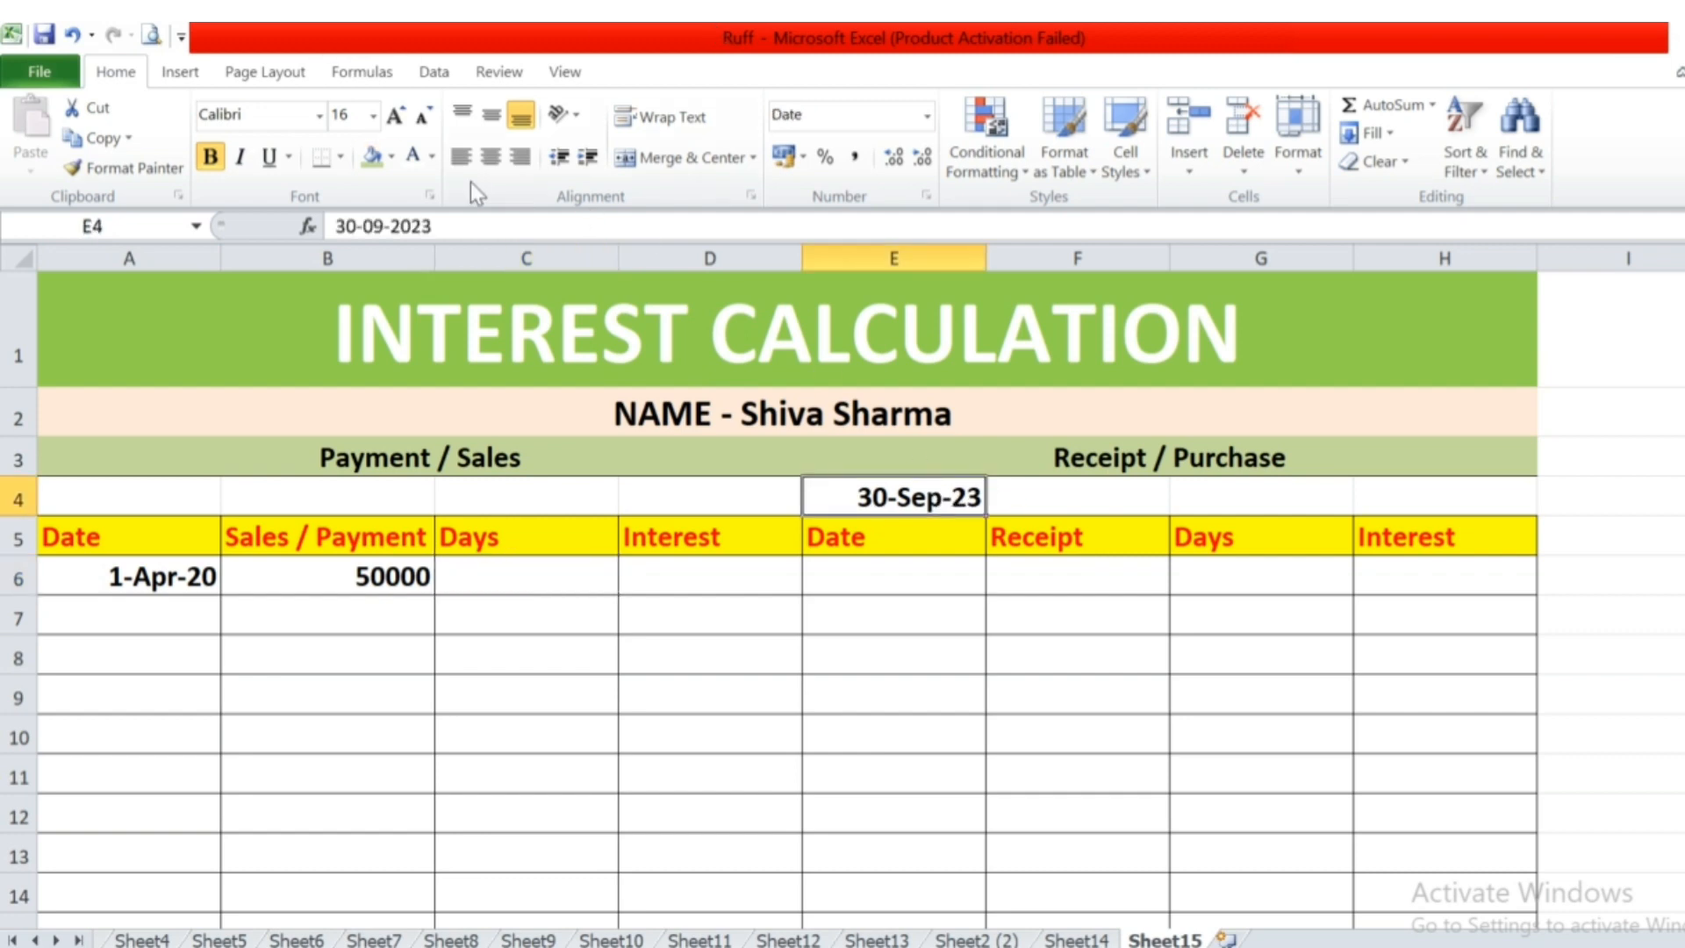
pyautogui.click(369, 160)
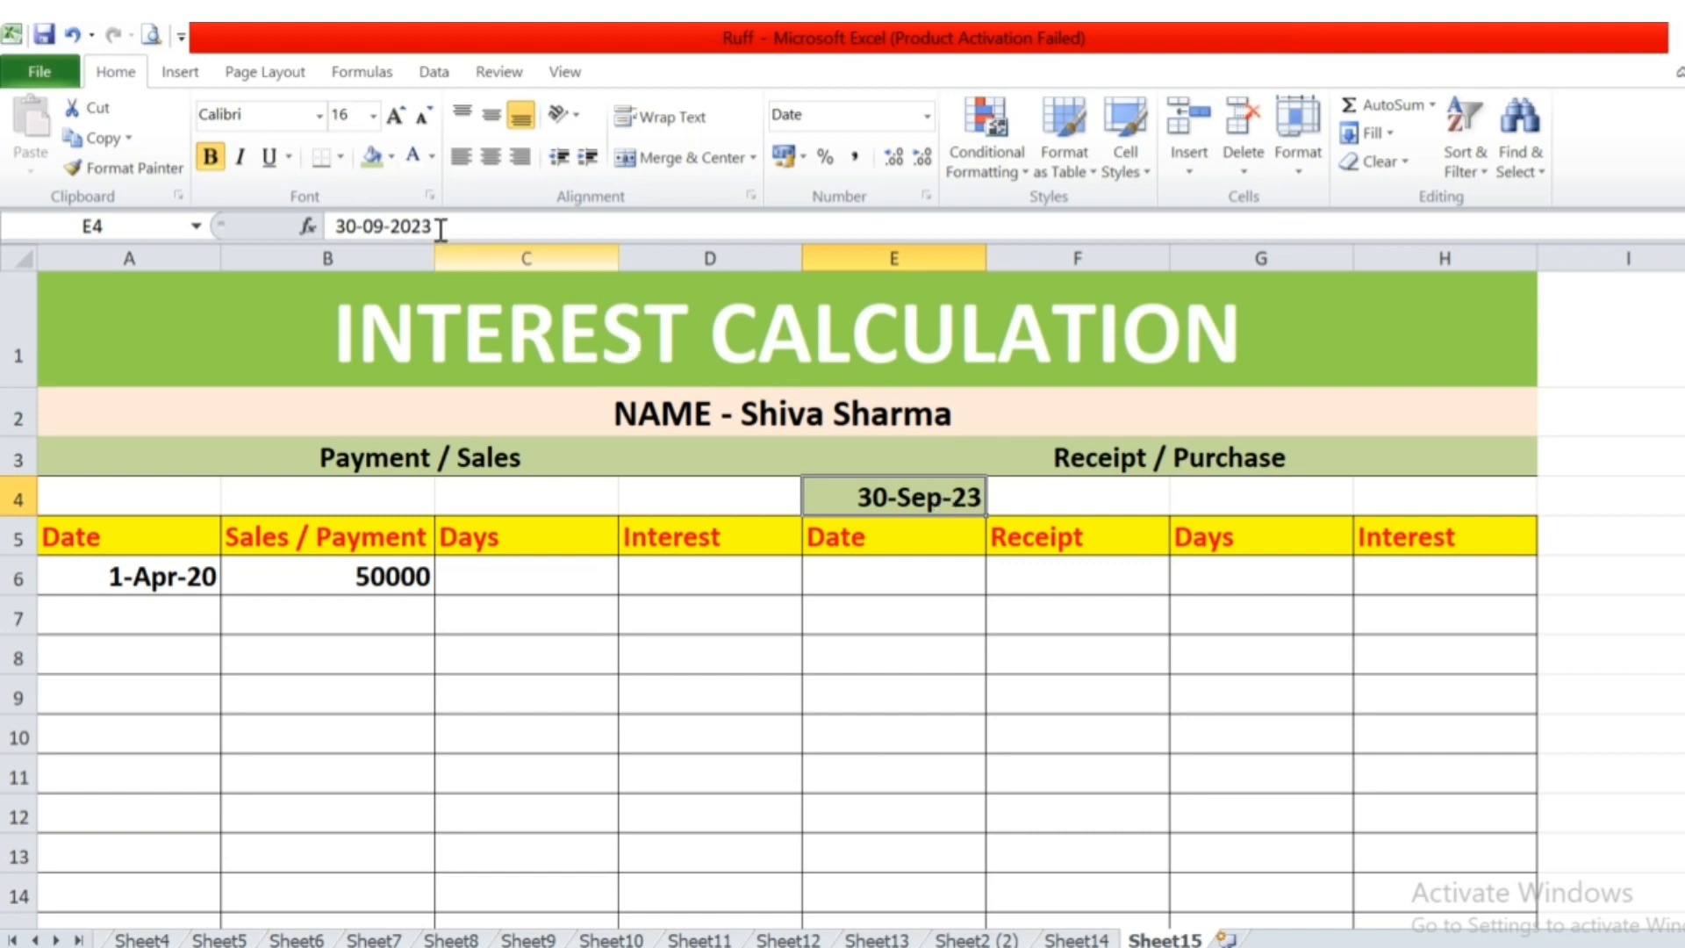
pyautogui.click(394, 158)
pyautogui.click(502, 347)
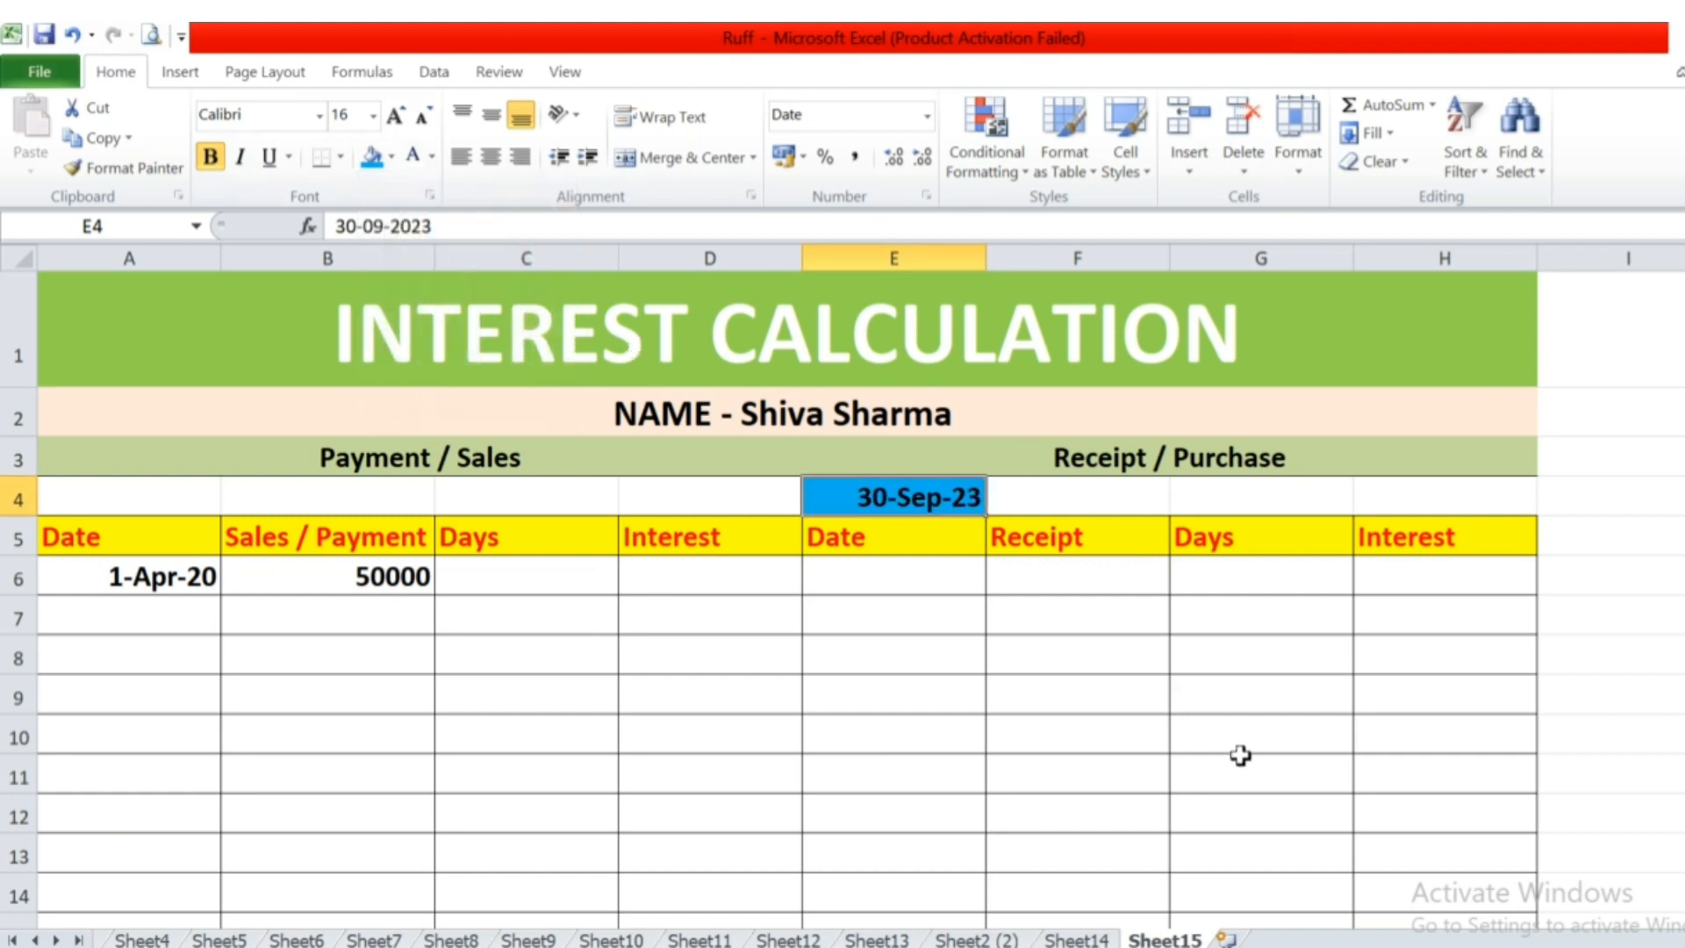
# Calculate the days for the first payment in cell C6 with the formula =E4-A6.
pyautogui.press('Down')
pyautogui.press('Down')
pyautogui.press('Left')
pyautogui.press('Left')
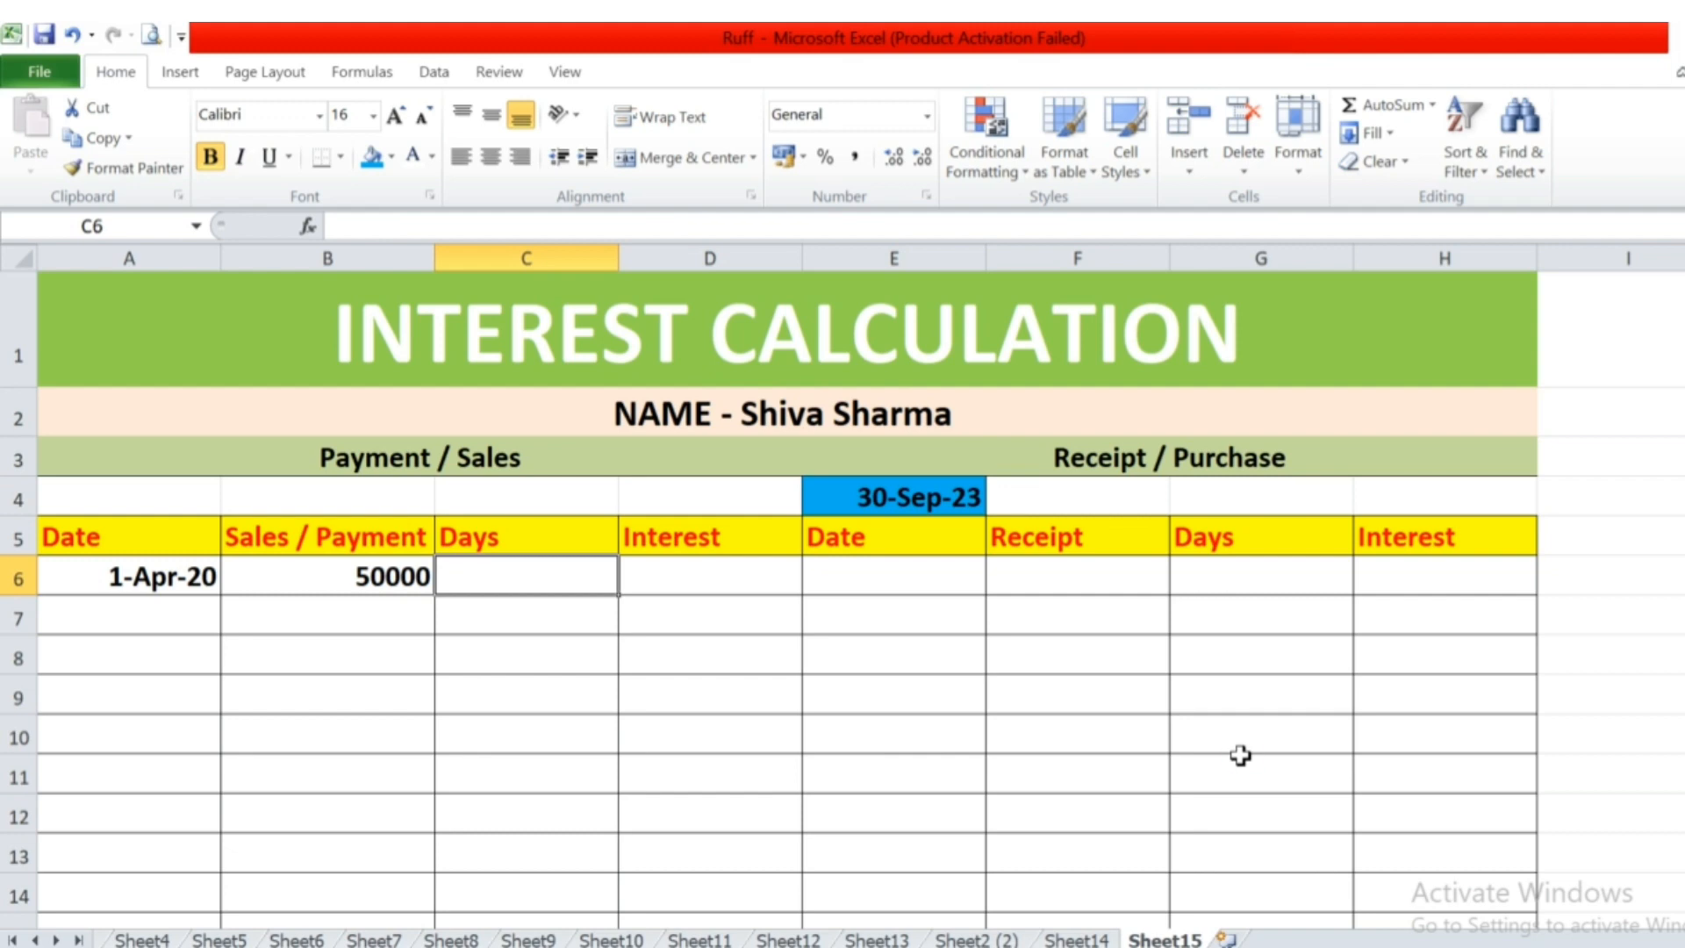
pyautogui.write('=')
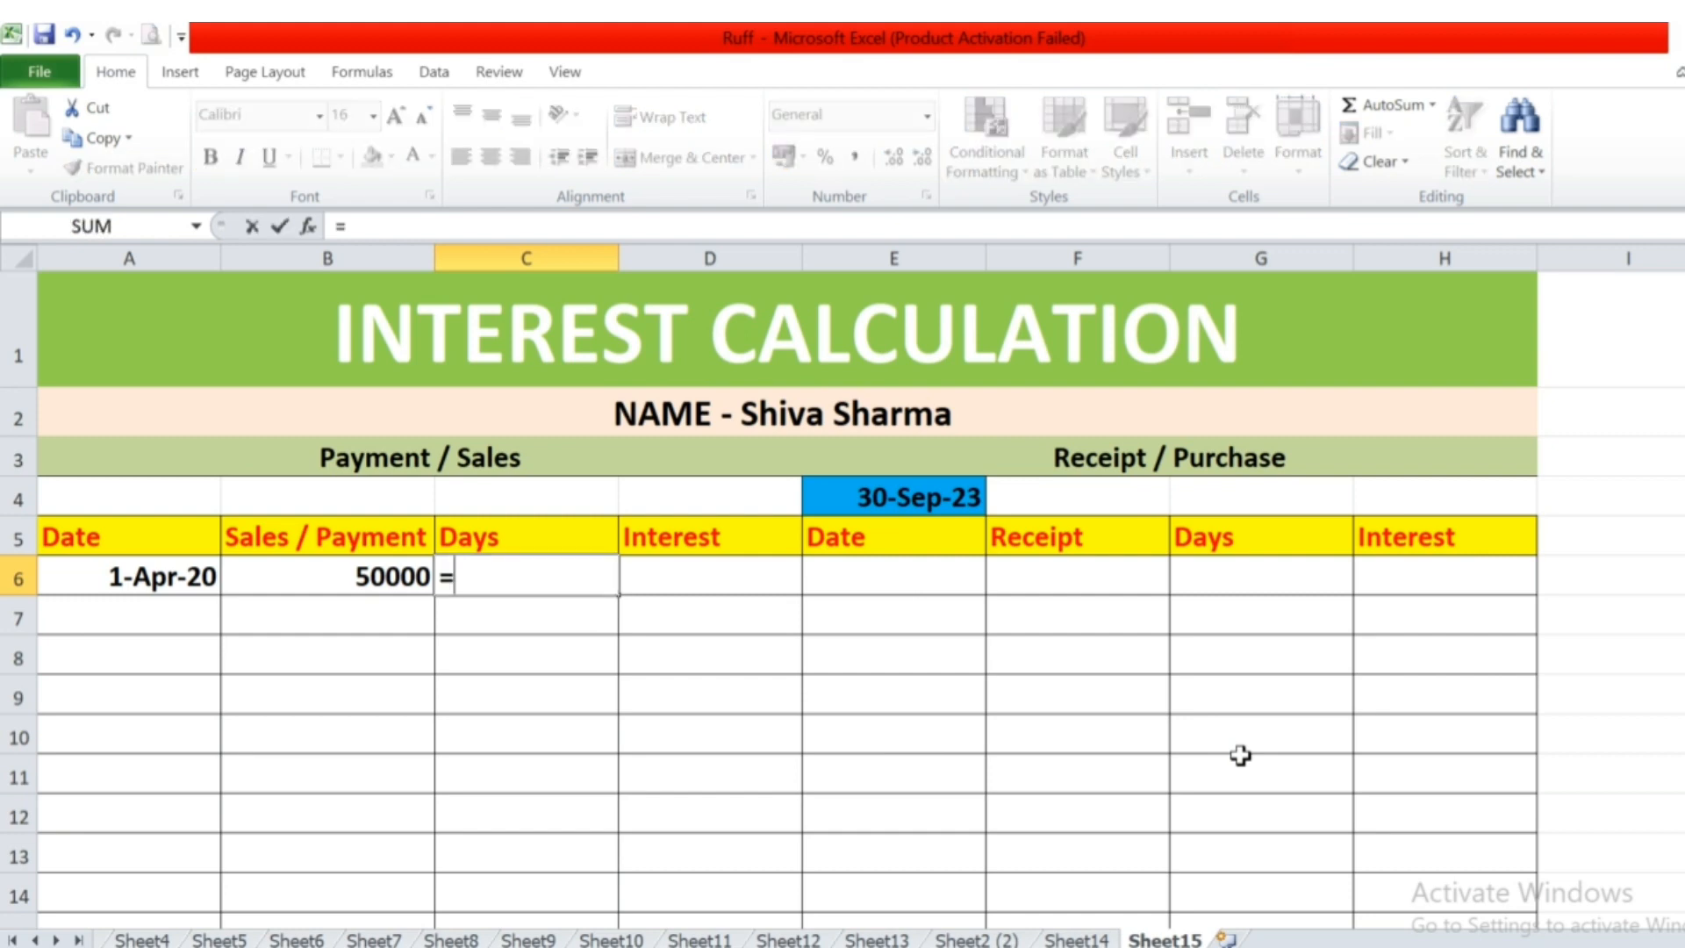
pyautogui.press('Right')
pyautogui.press('Right')
pyautogui.press('Right')
pyautogui.press('Up')
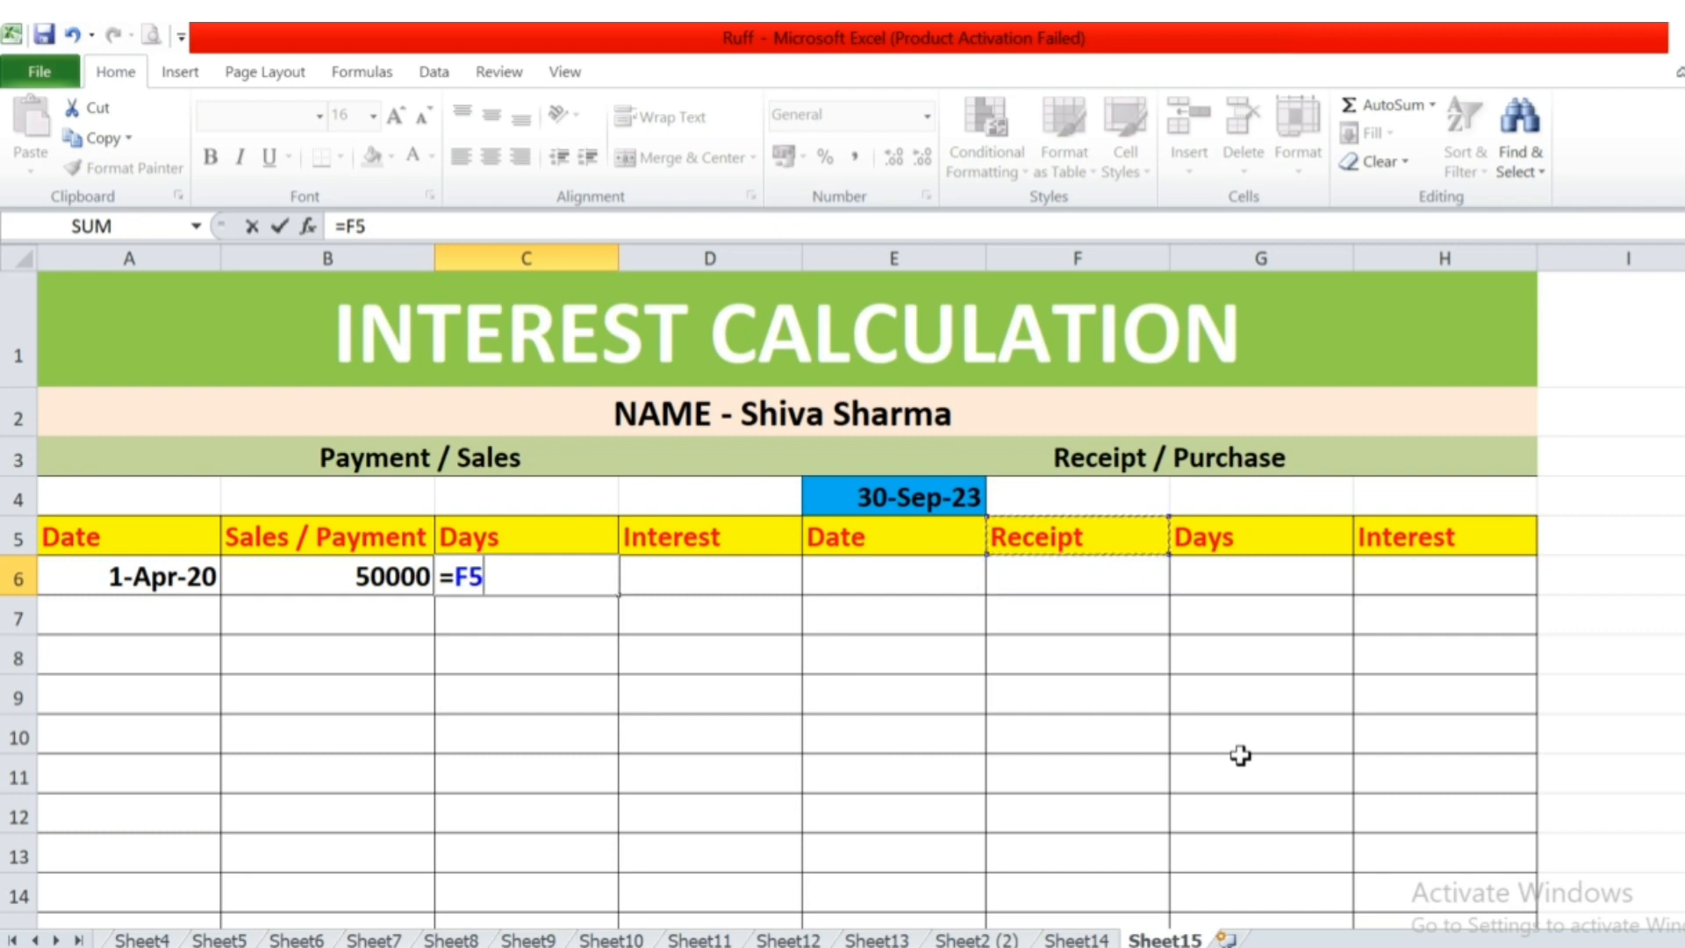
pyautogui.press('Up')
pyautogui.press('Left')
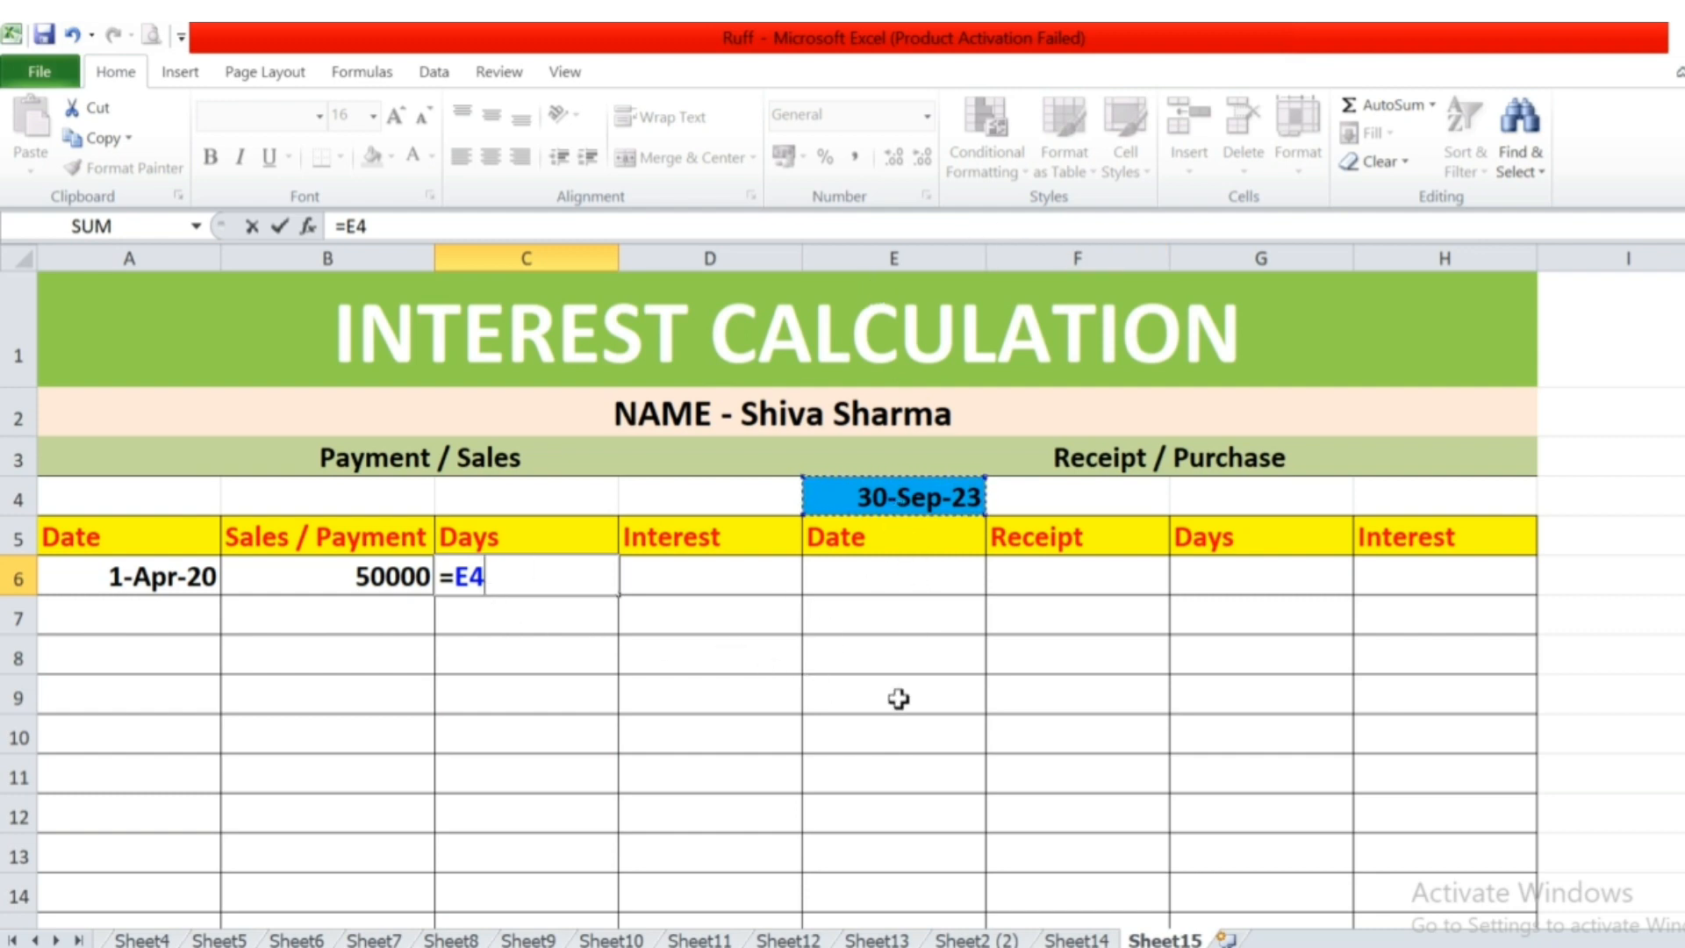
pyautogui.write('-')
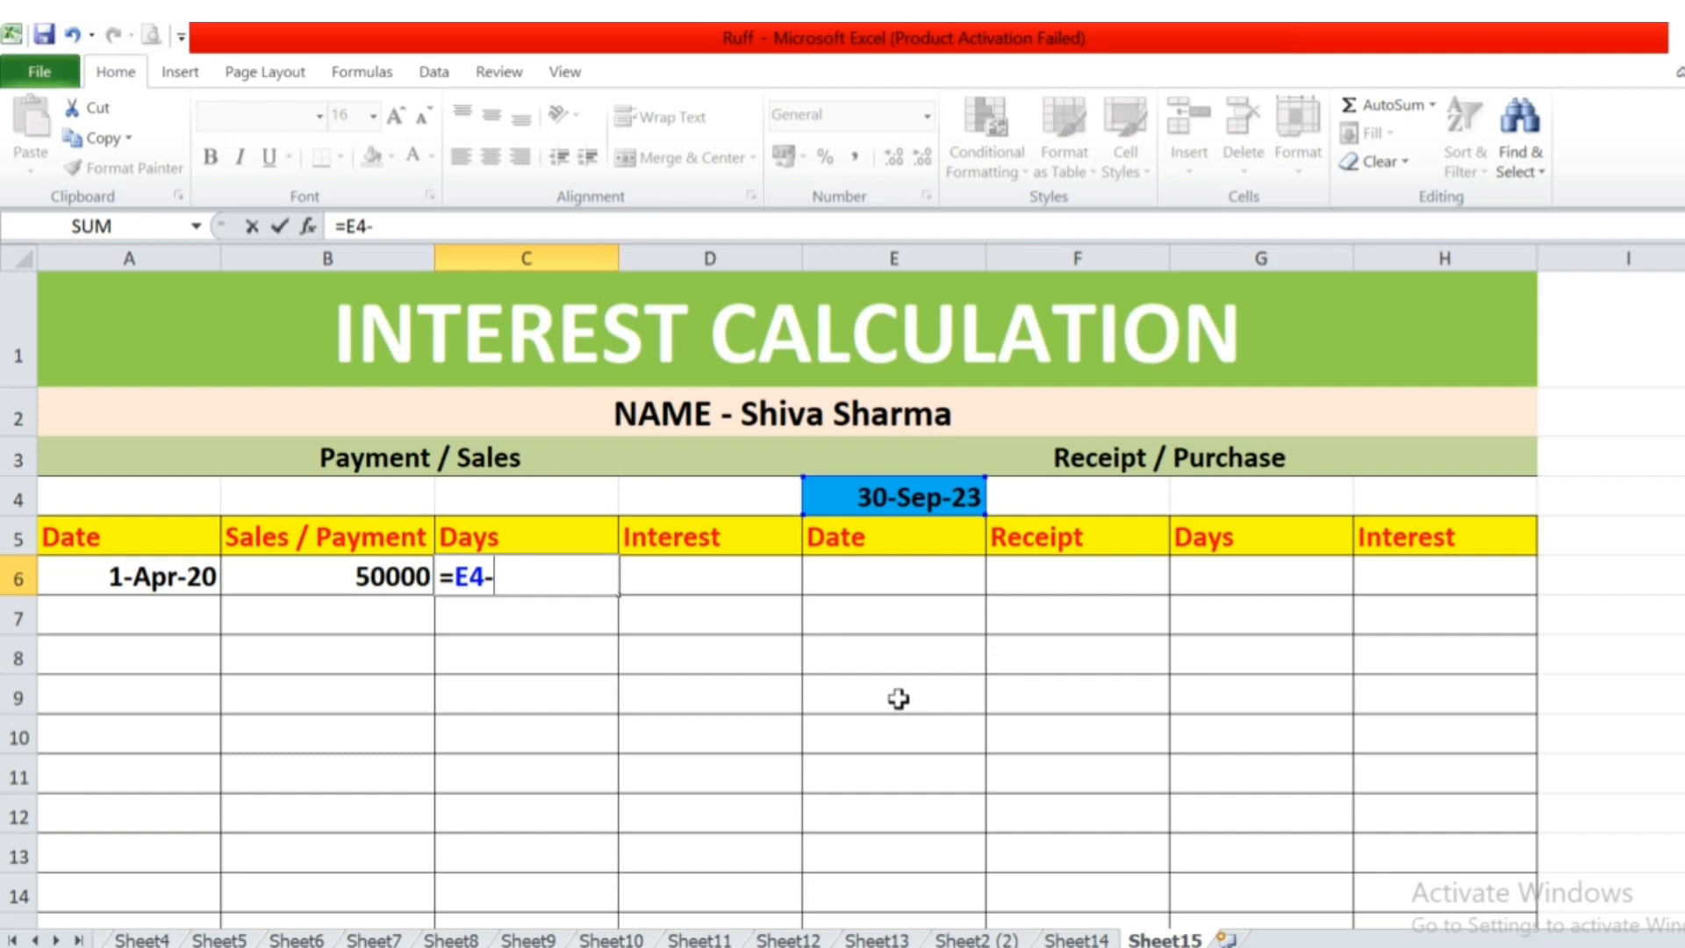
pyautogui.click(163, 581)
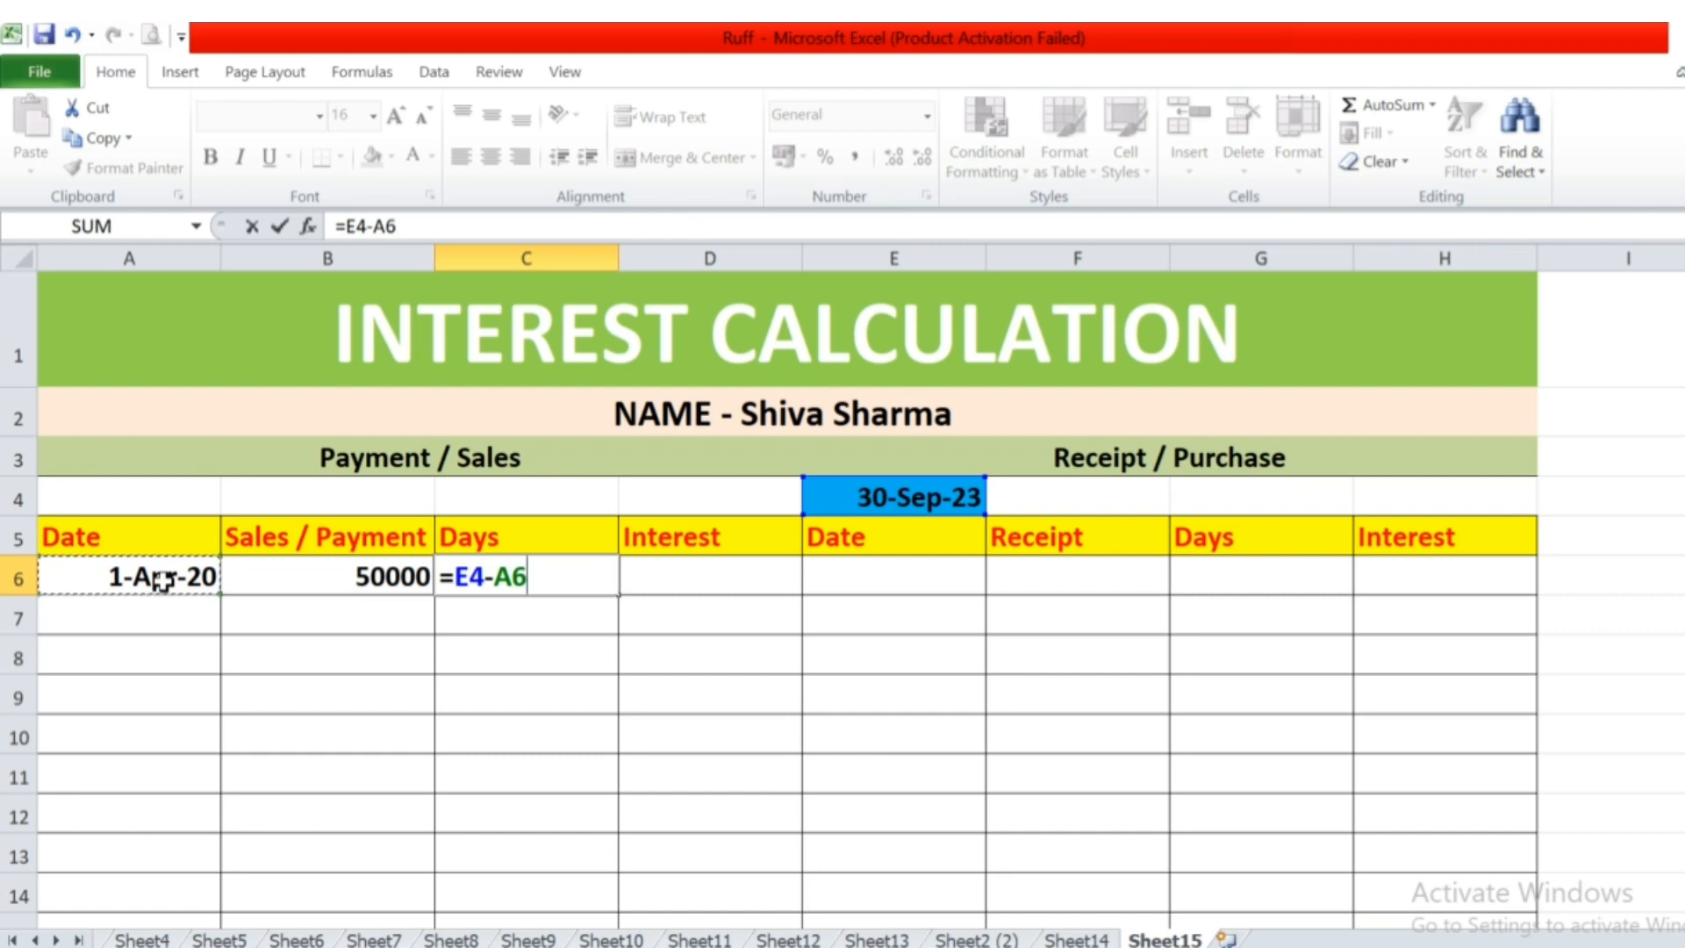
pyautogui.press('Return')
pyautogui.press('Up')
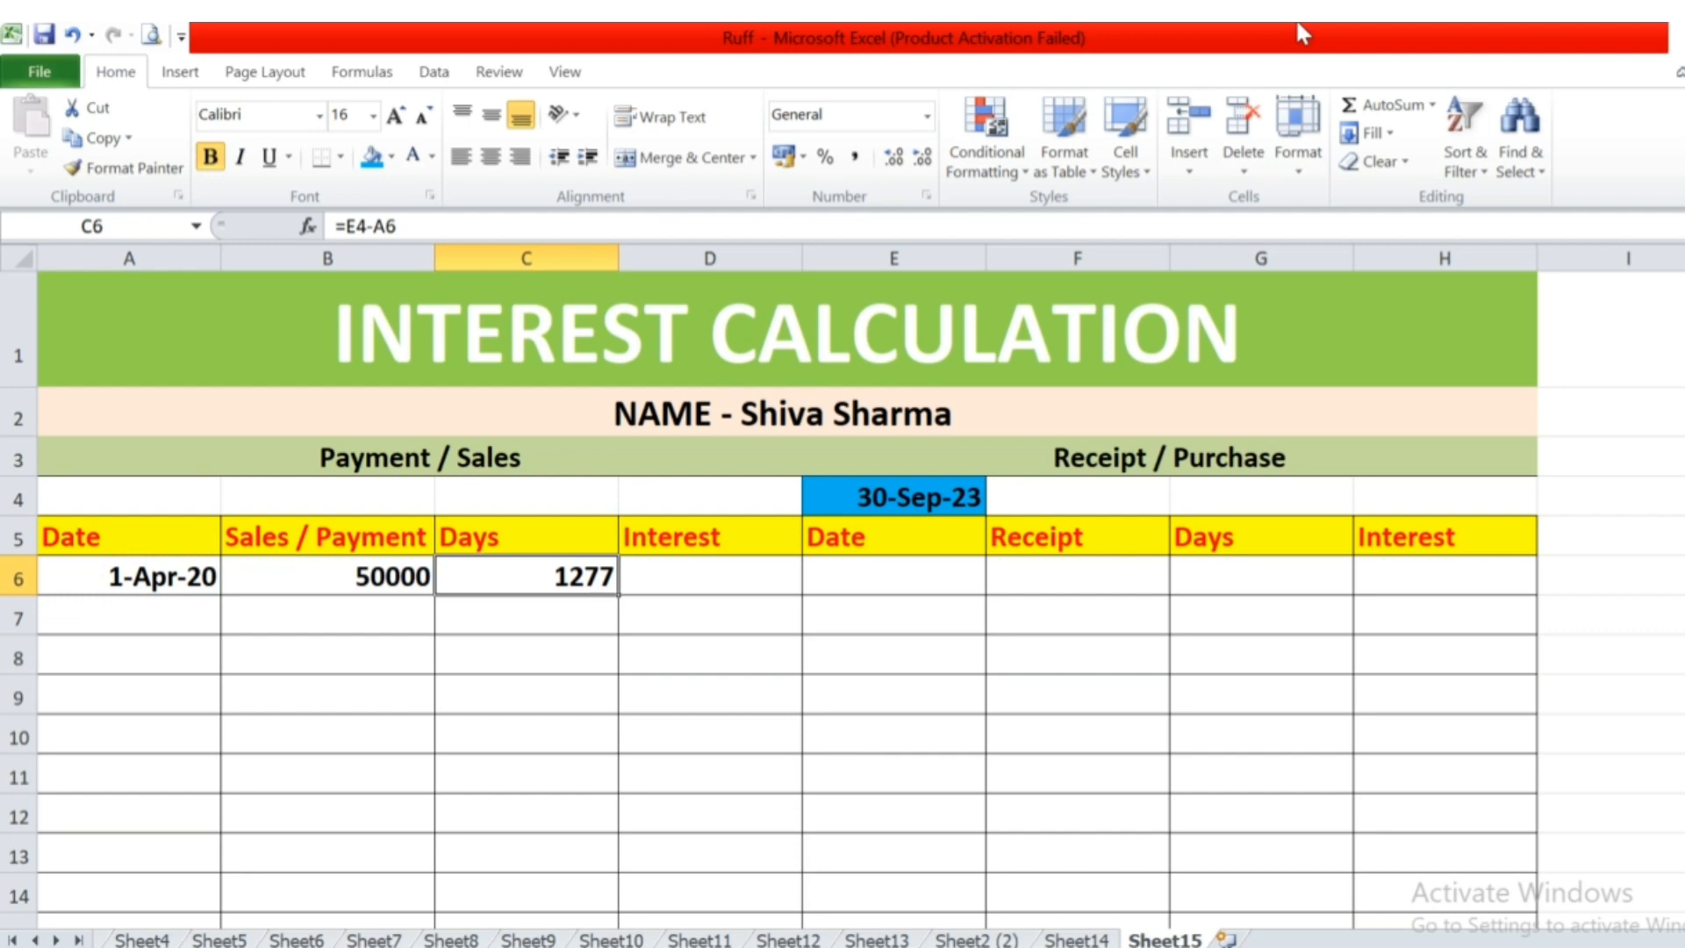
# Try the formula =B6*24 in the first payment's interest cell D6.
pyautogui.press('Right')
pyautogui.press('Left')
pyautogui.press('Right')
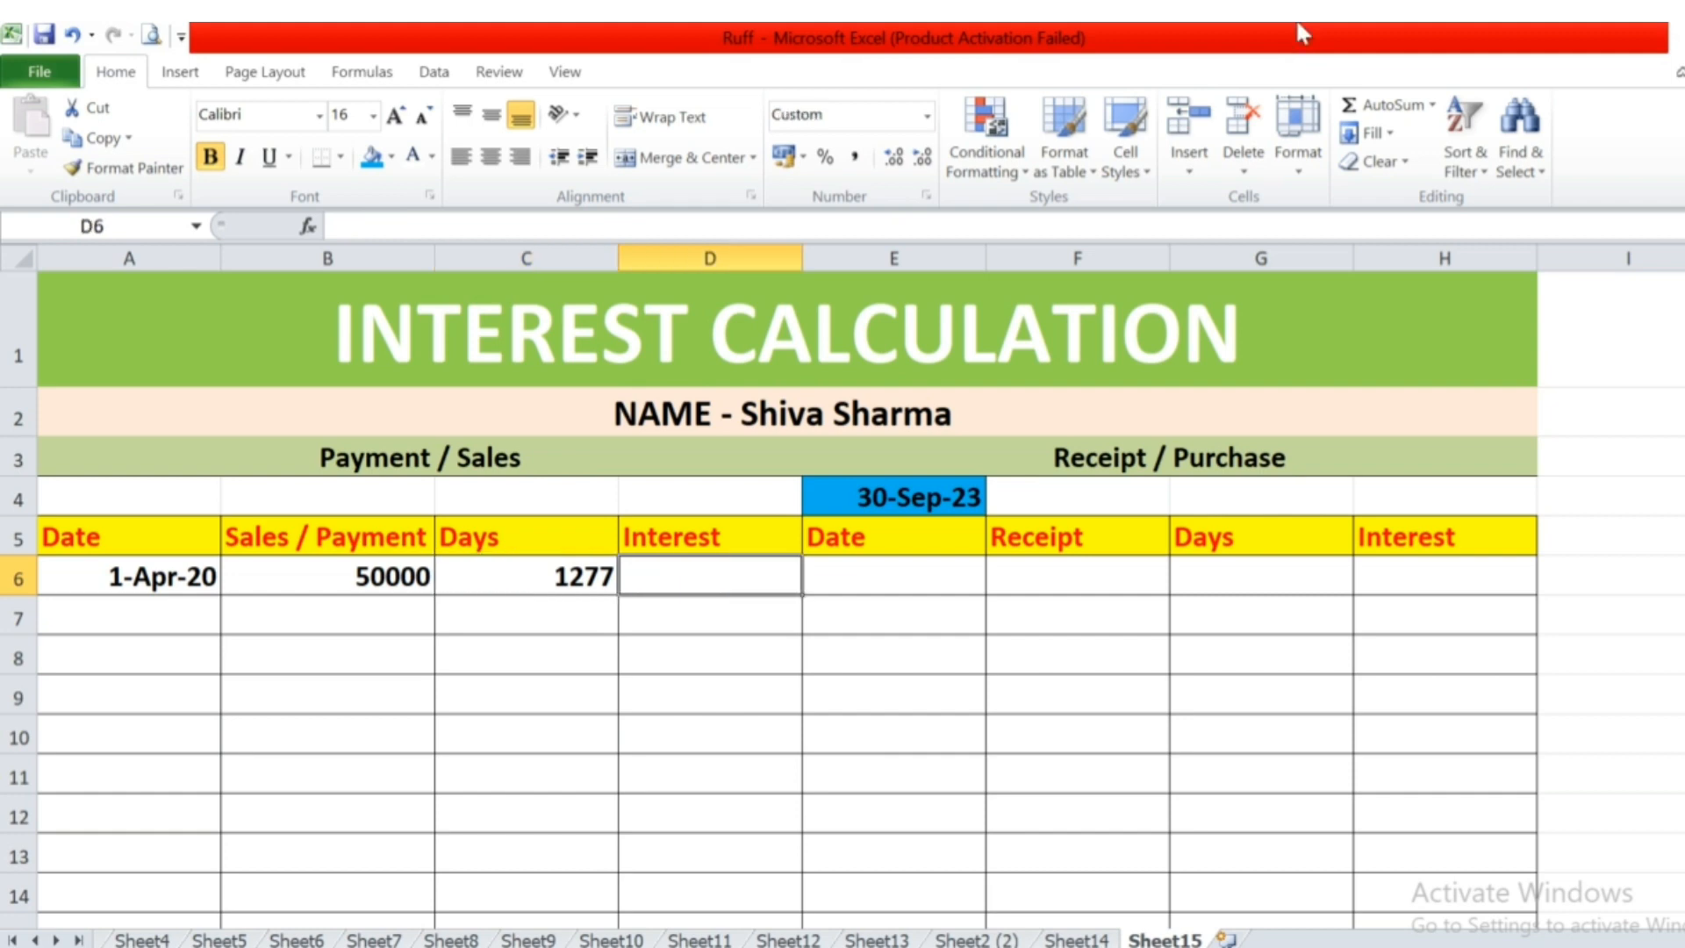
pyautogui.write('=')
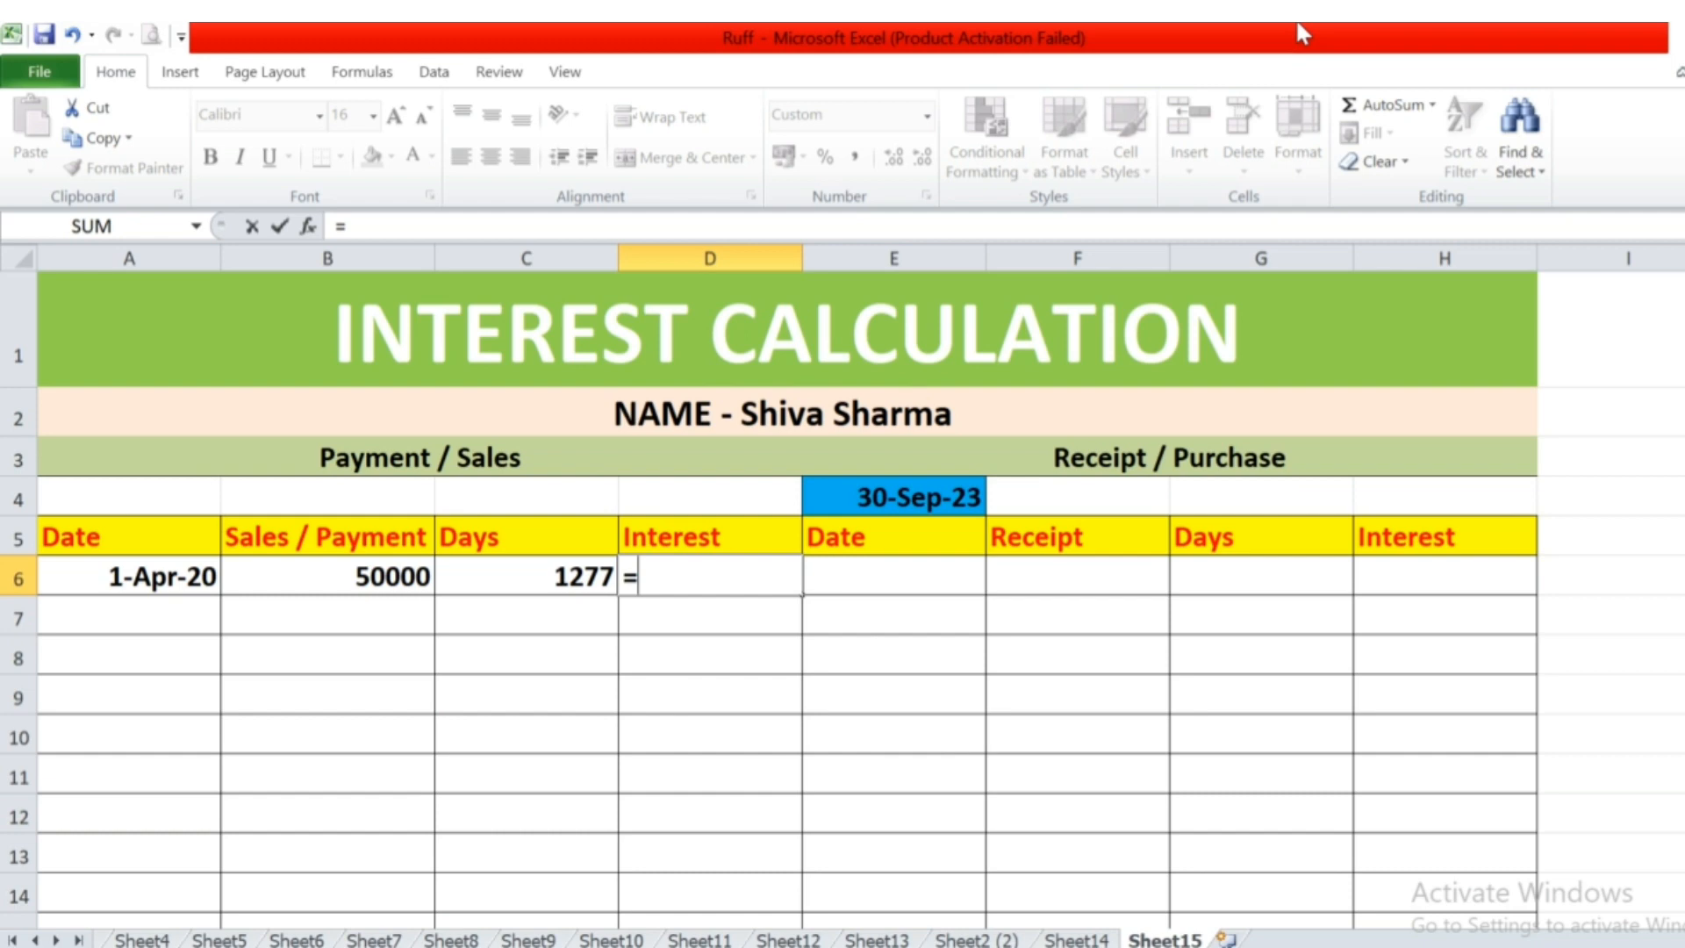
pyautogui.press('Left')
pyautogui.press('Left')
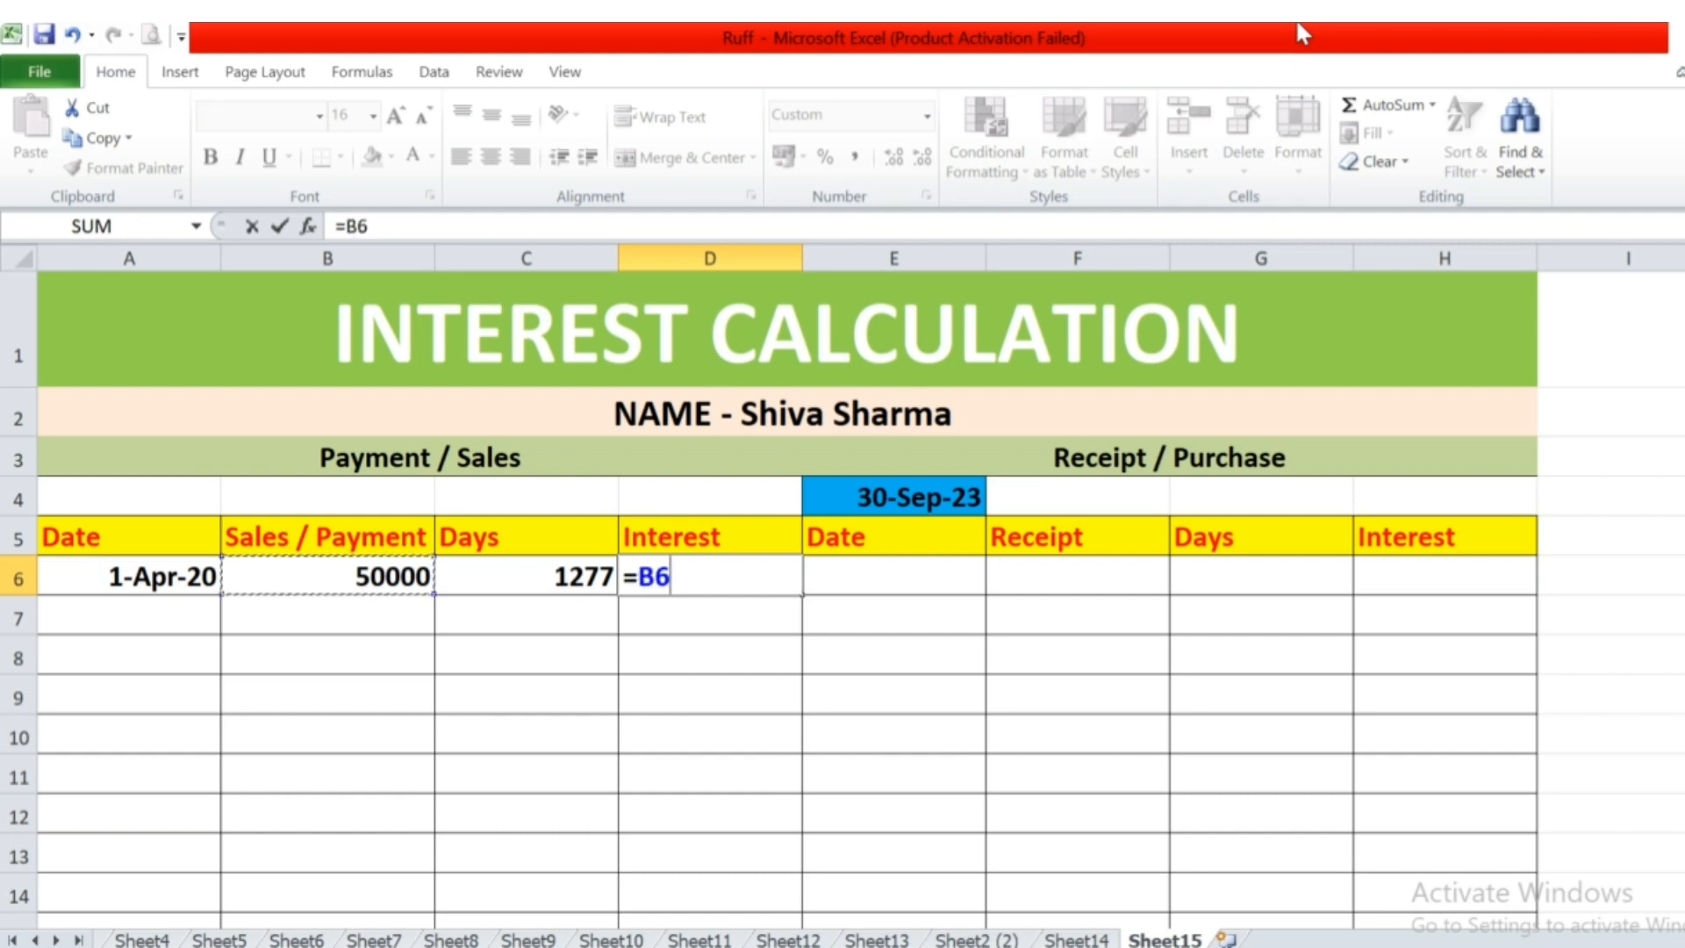
pyautogui.write('*')
pyautogui.write('12')
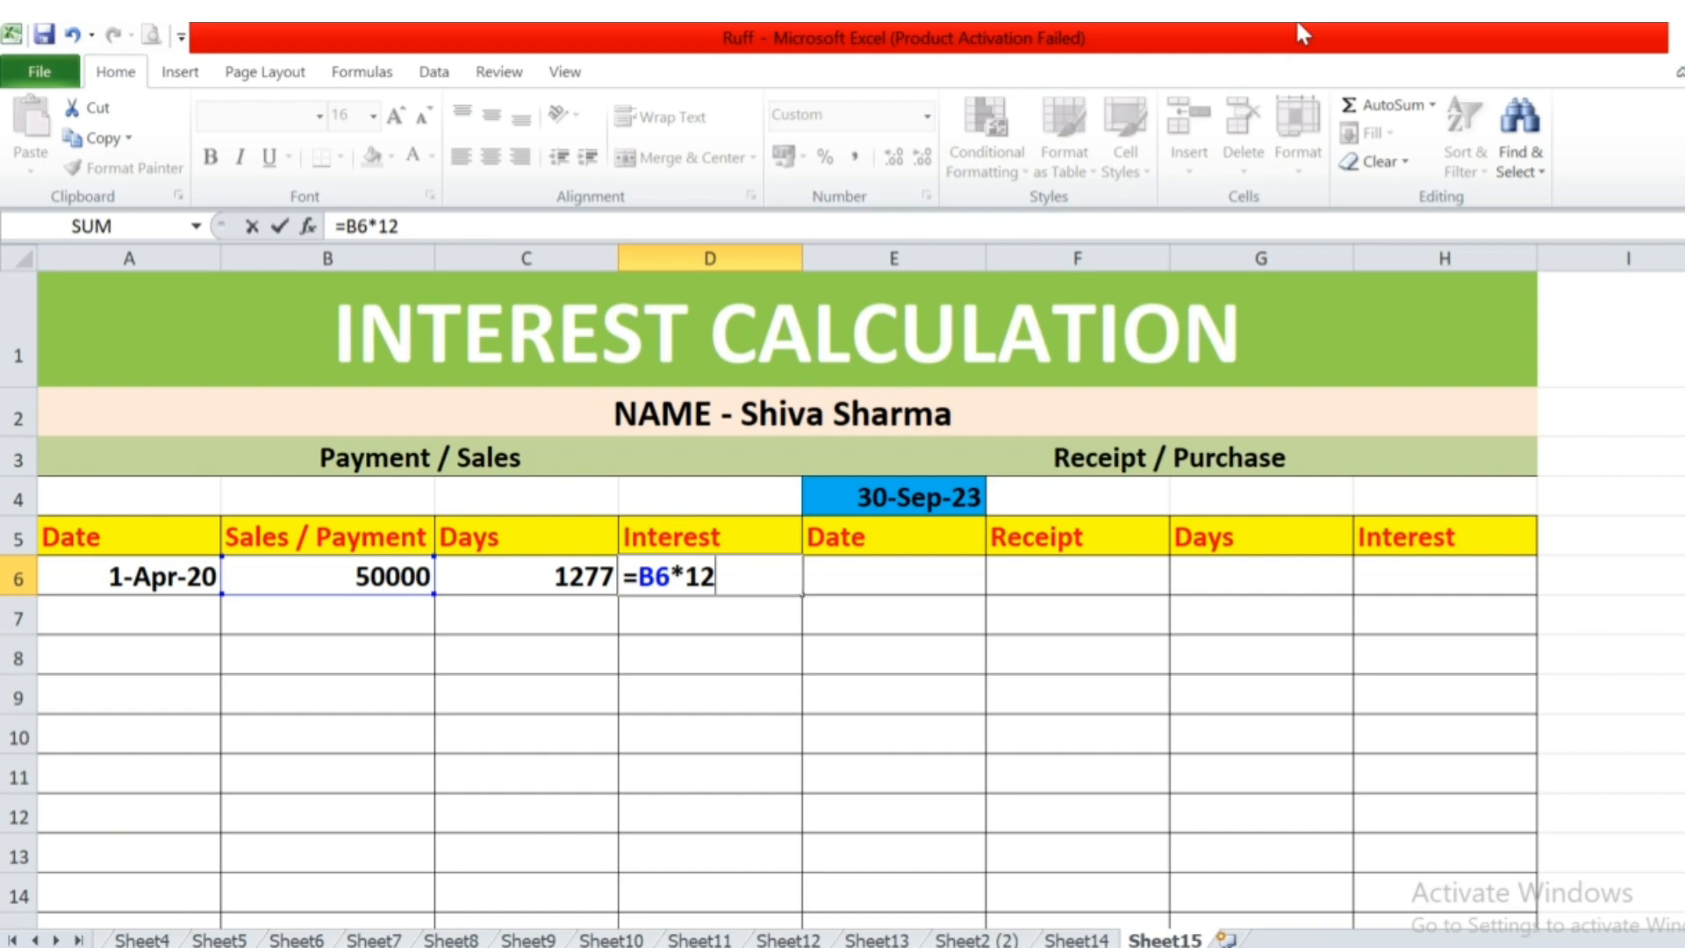
pyautogui.press('BackSpace')
pyautogui.write('8')
pyautogui.press('BackSpace')
pyautogui.press('BackSpace')
pyautogui.write('24')
pyautogui.press('BackSpace')
pyautogui.press('BackSpace')
pyautogui.write('24')
pyautogui.hotkey('ctrl', 'Return')
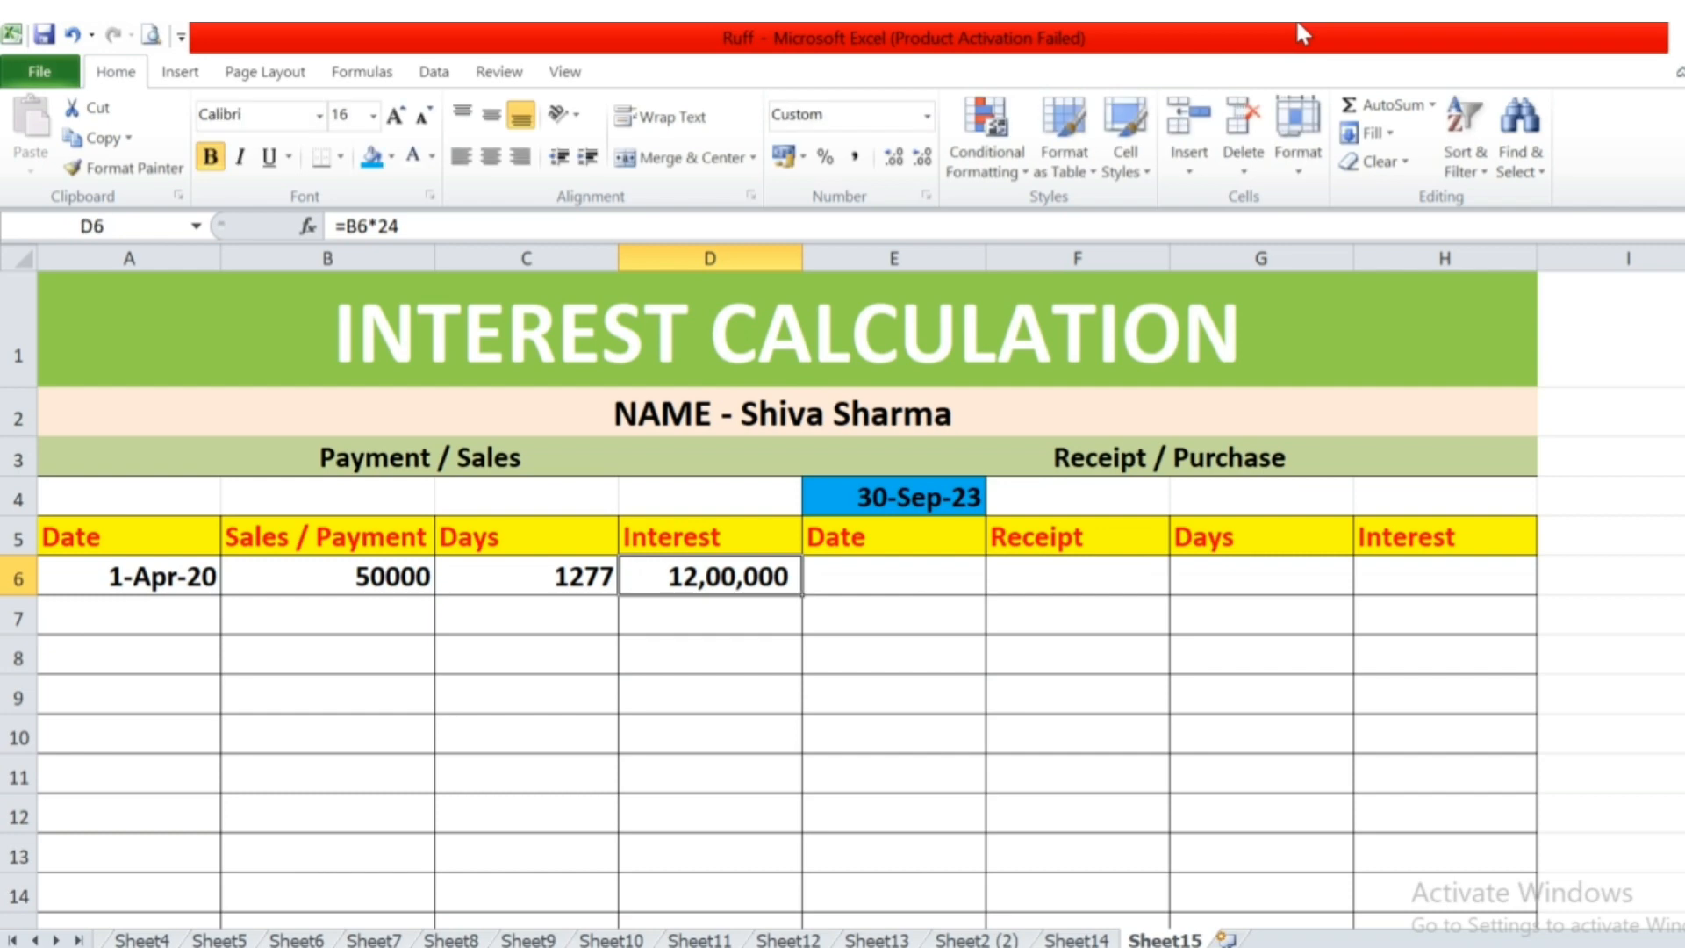
# Calculate the first payment's interest in cell D6 with the formula =B6*24/100*C6/365.
pyautogui.write('=')
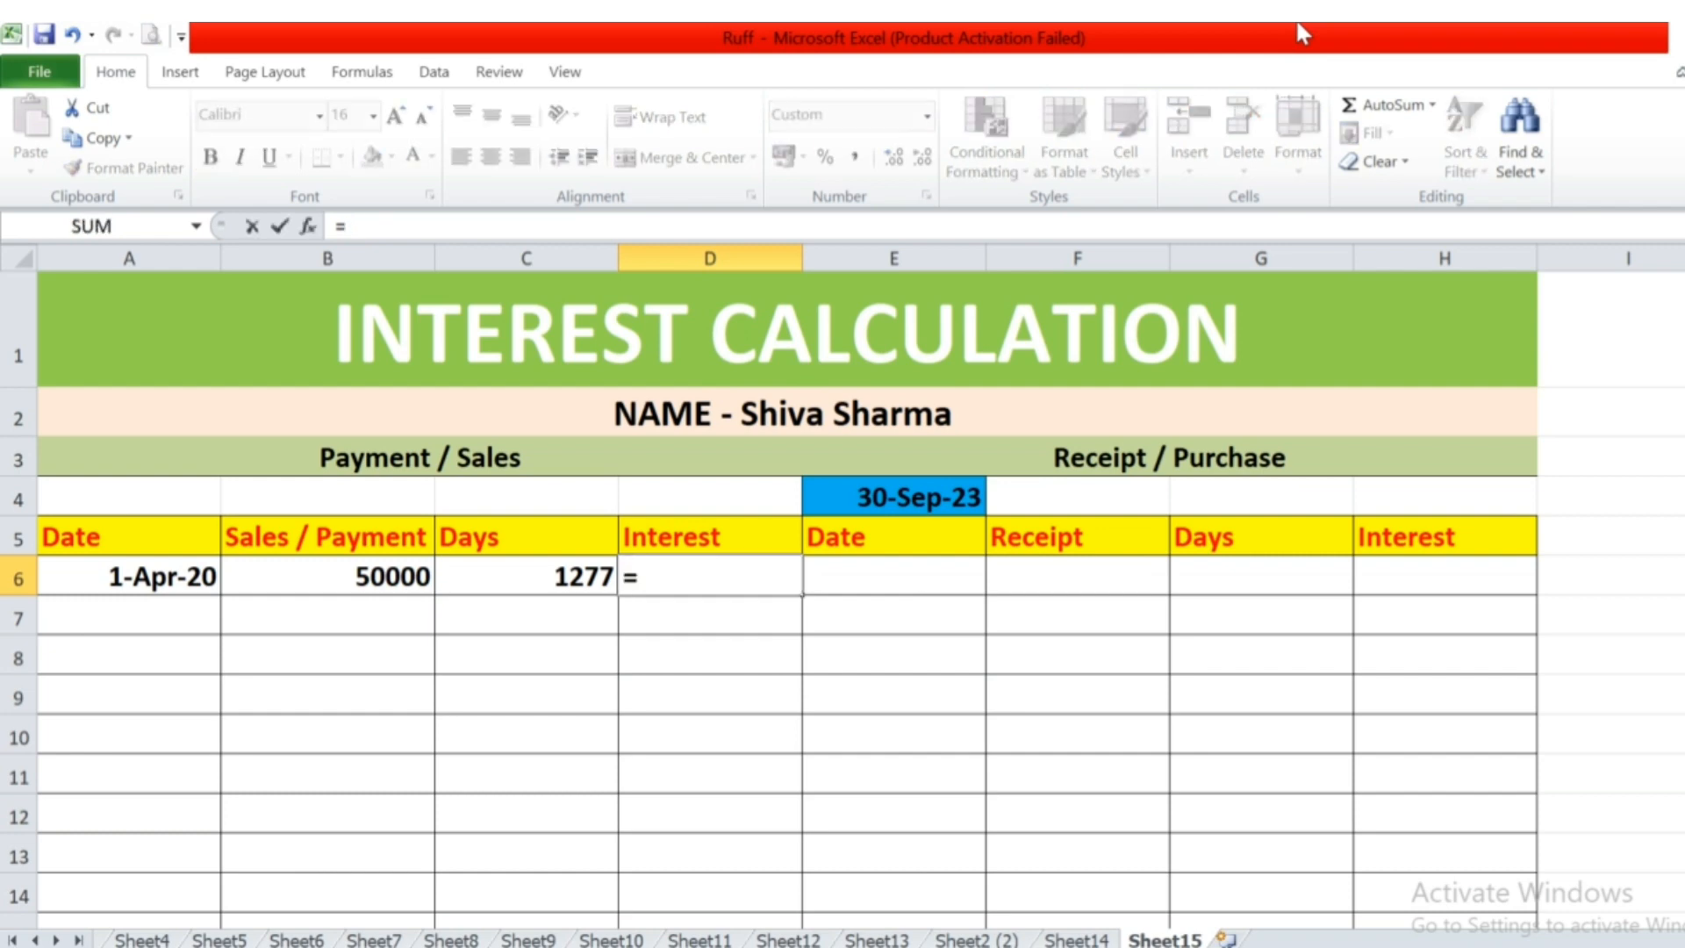
pyautogui.press('Left')
pyautogui.press('Left')
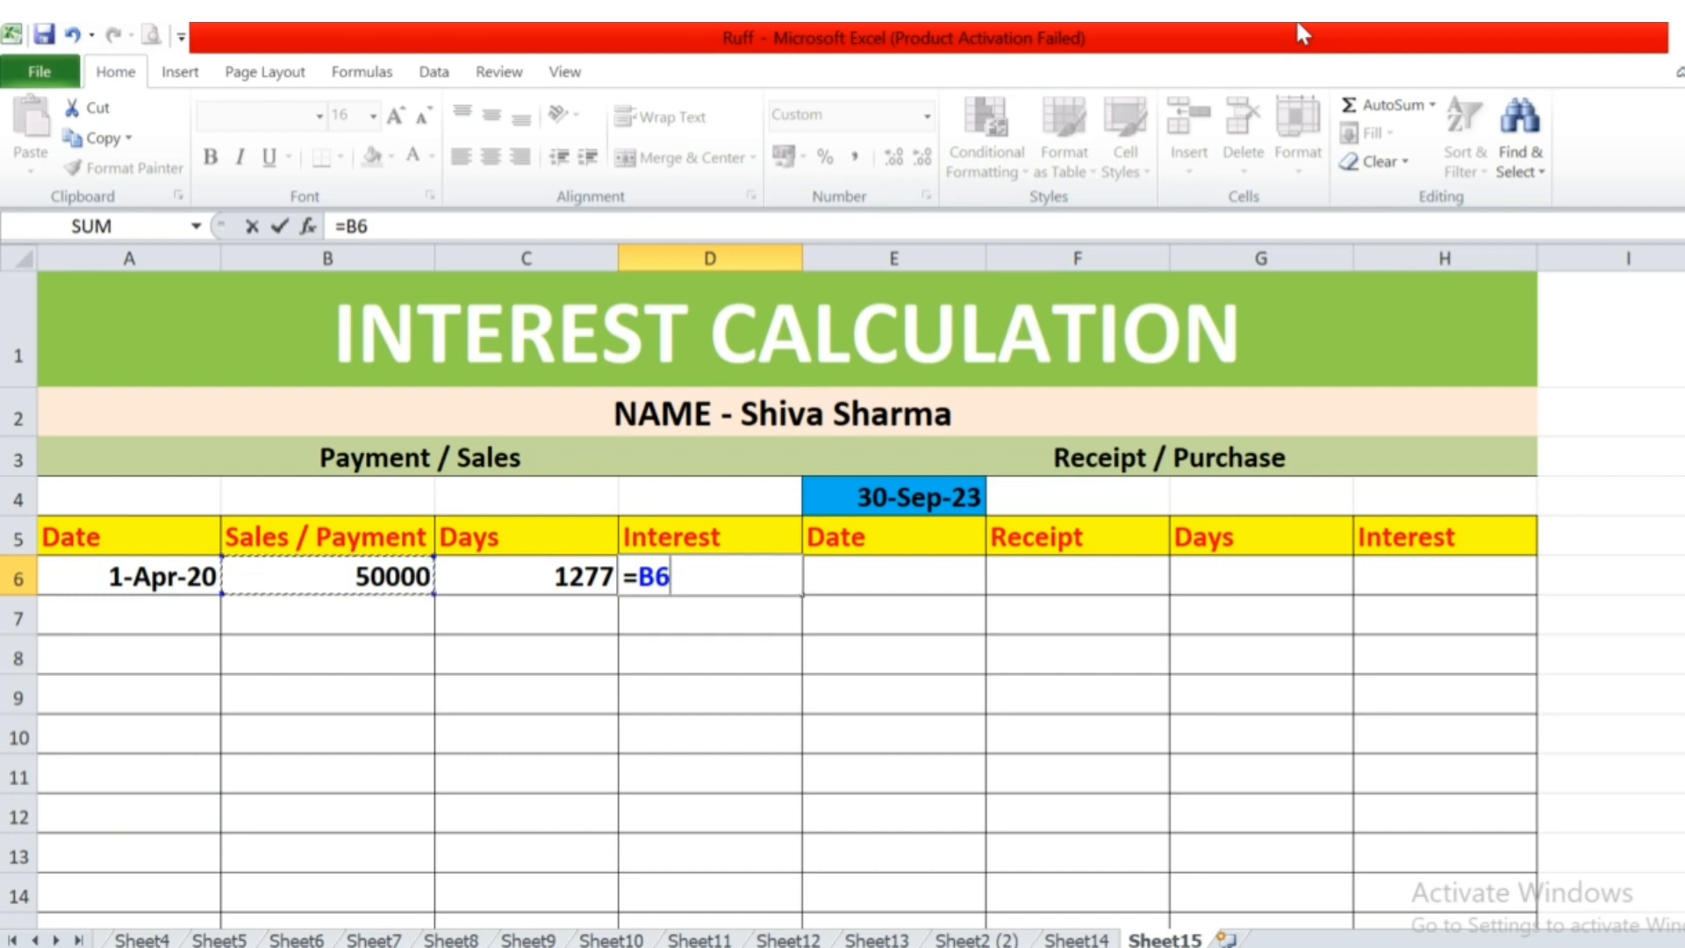
pyautogui.write('*24')
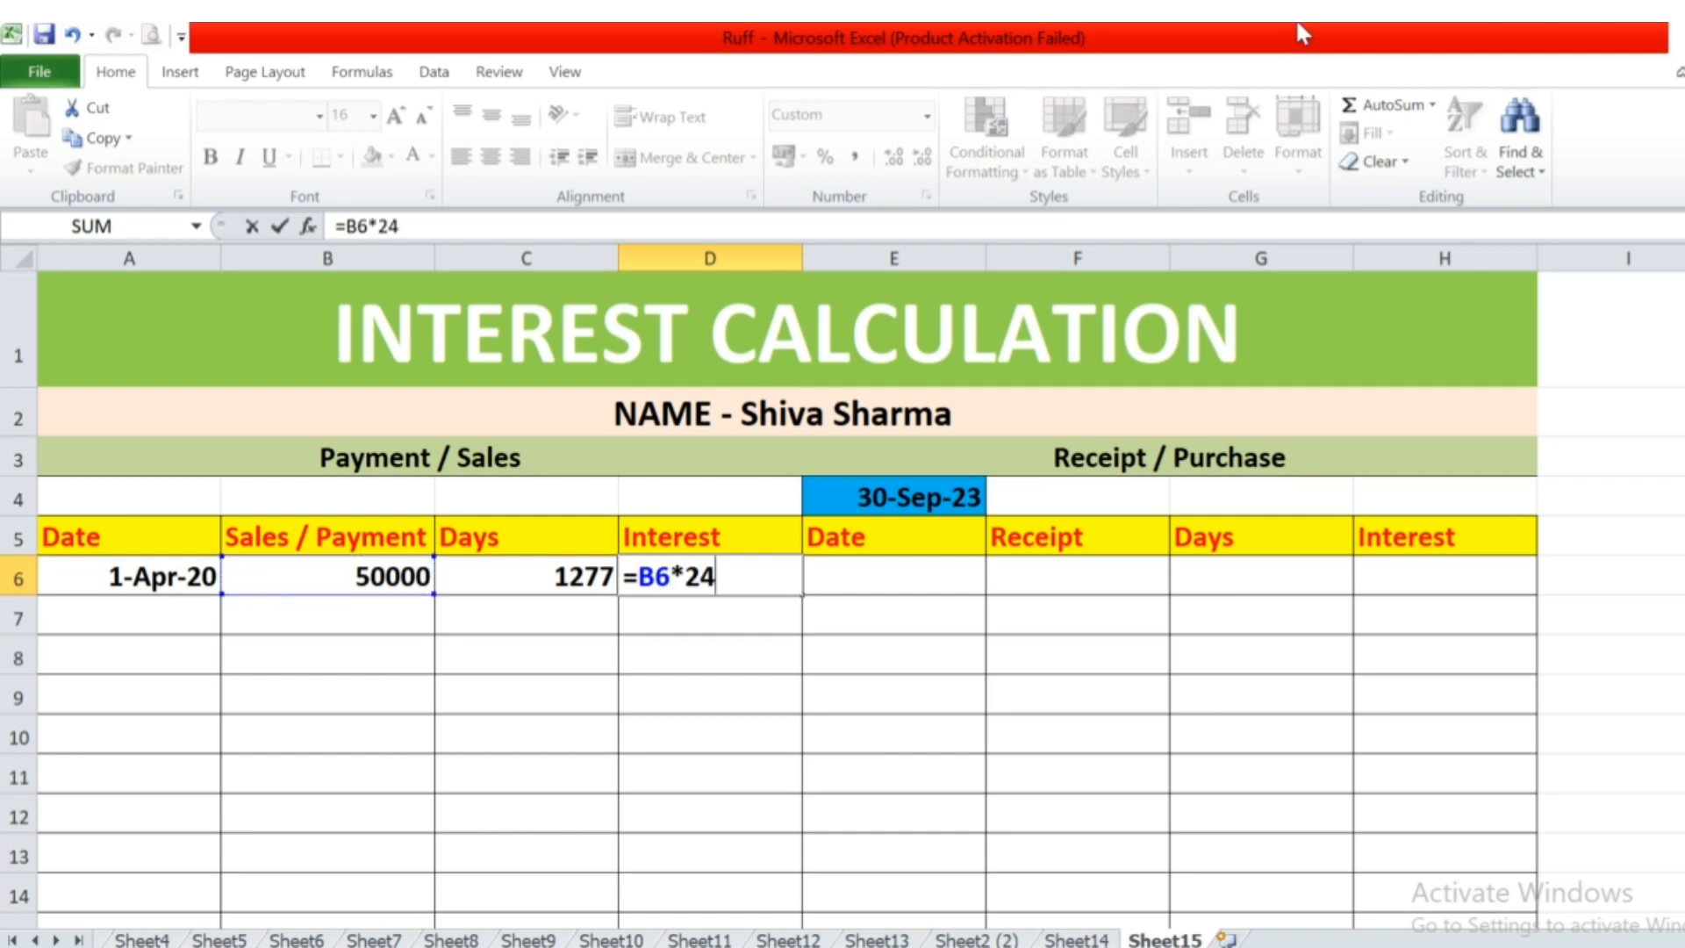
pyautogui.write('/100')
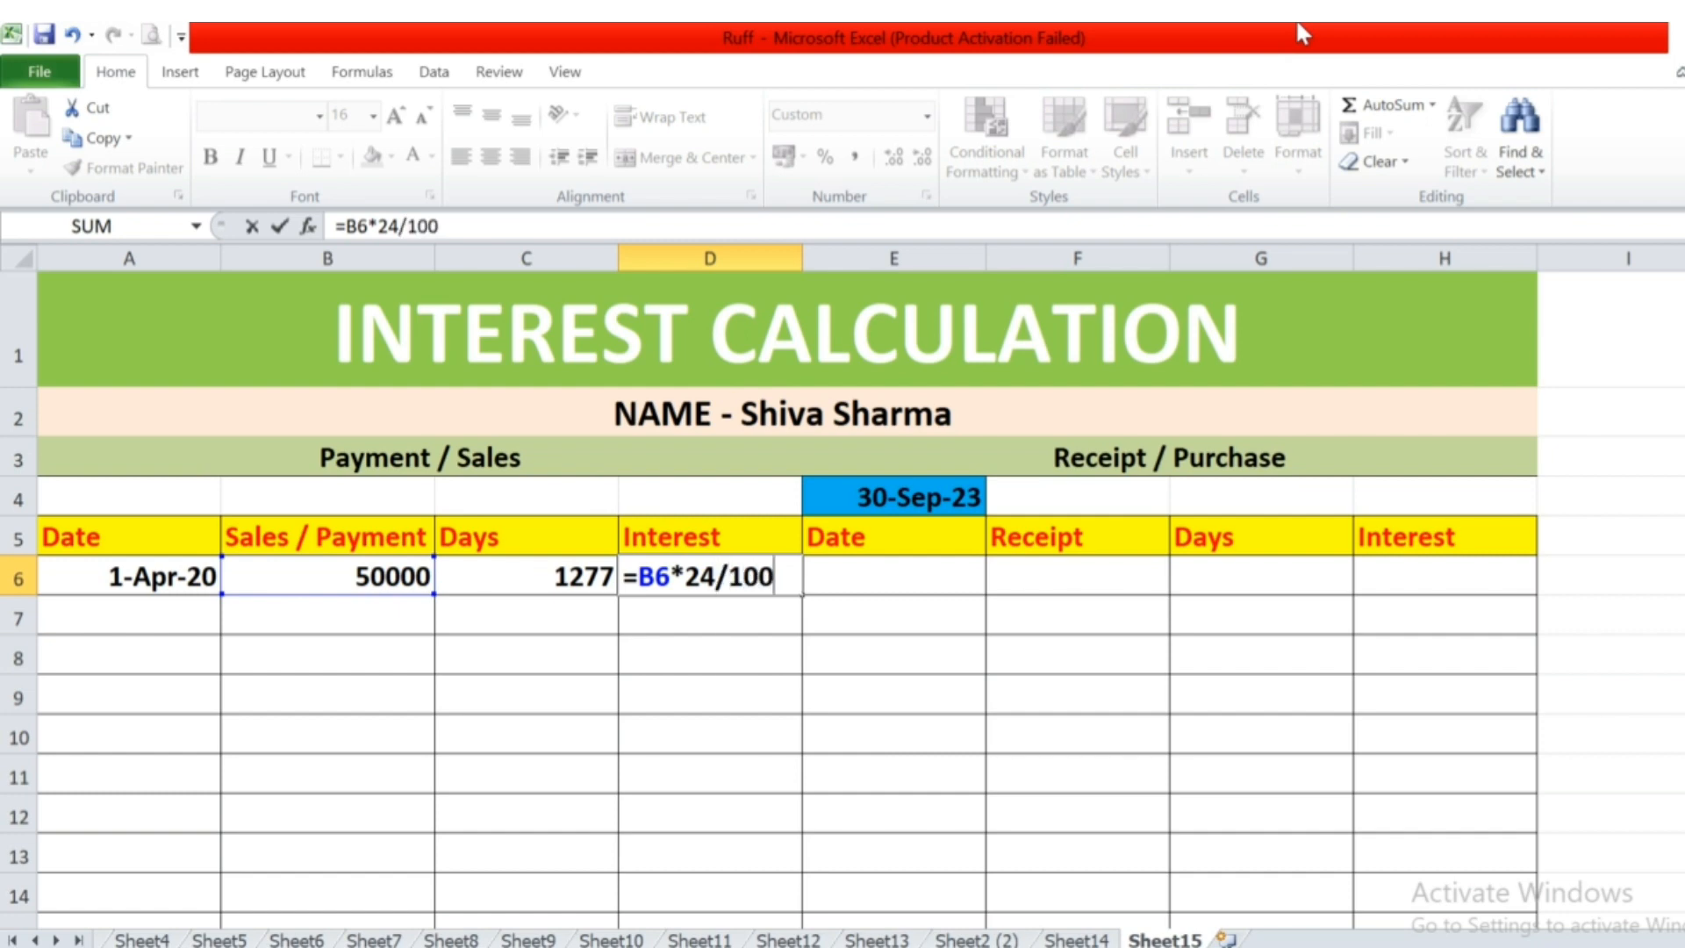
pyautogui.write('*')
pyautogui.press('Left')
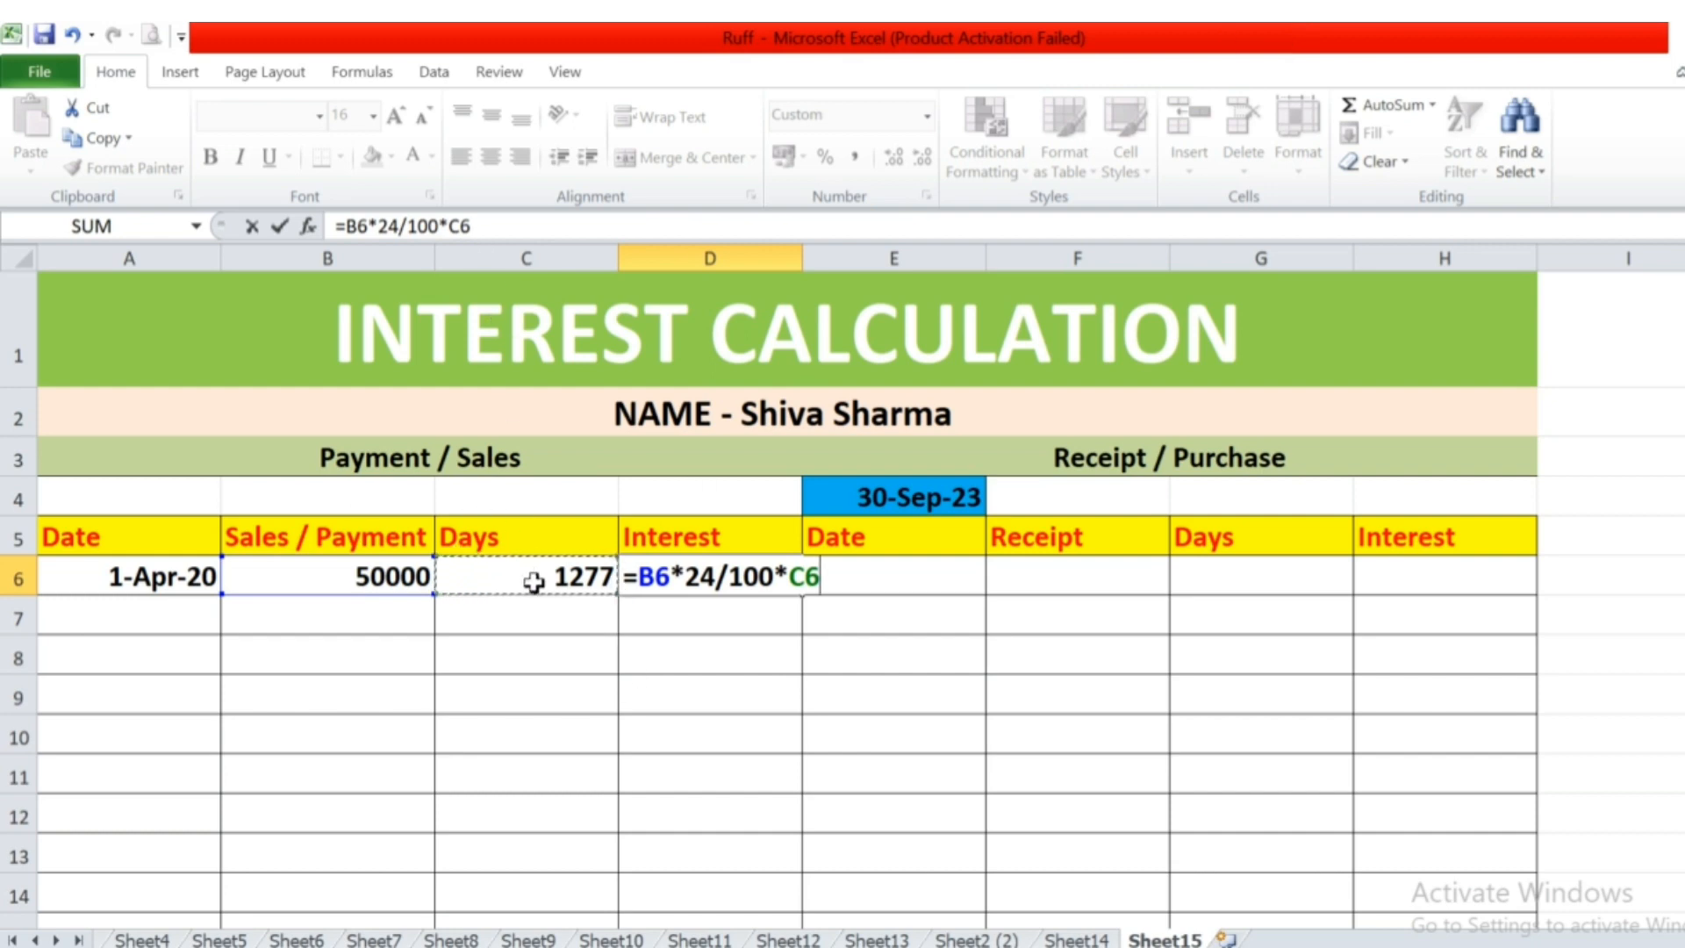
pyautogui.write('/365')
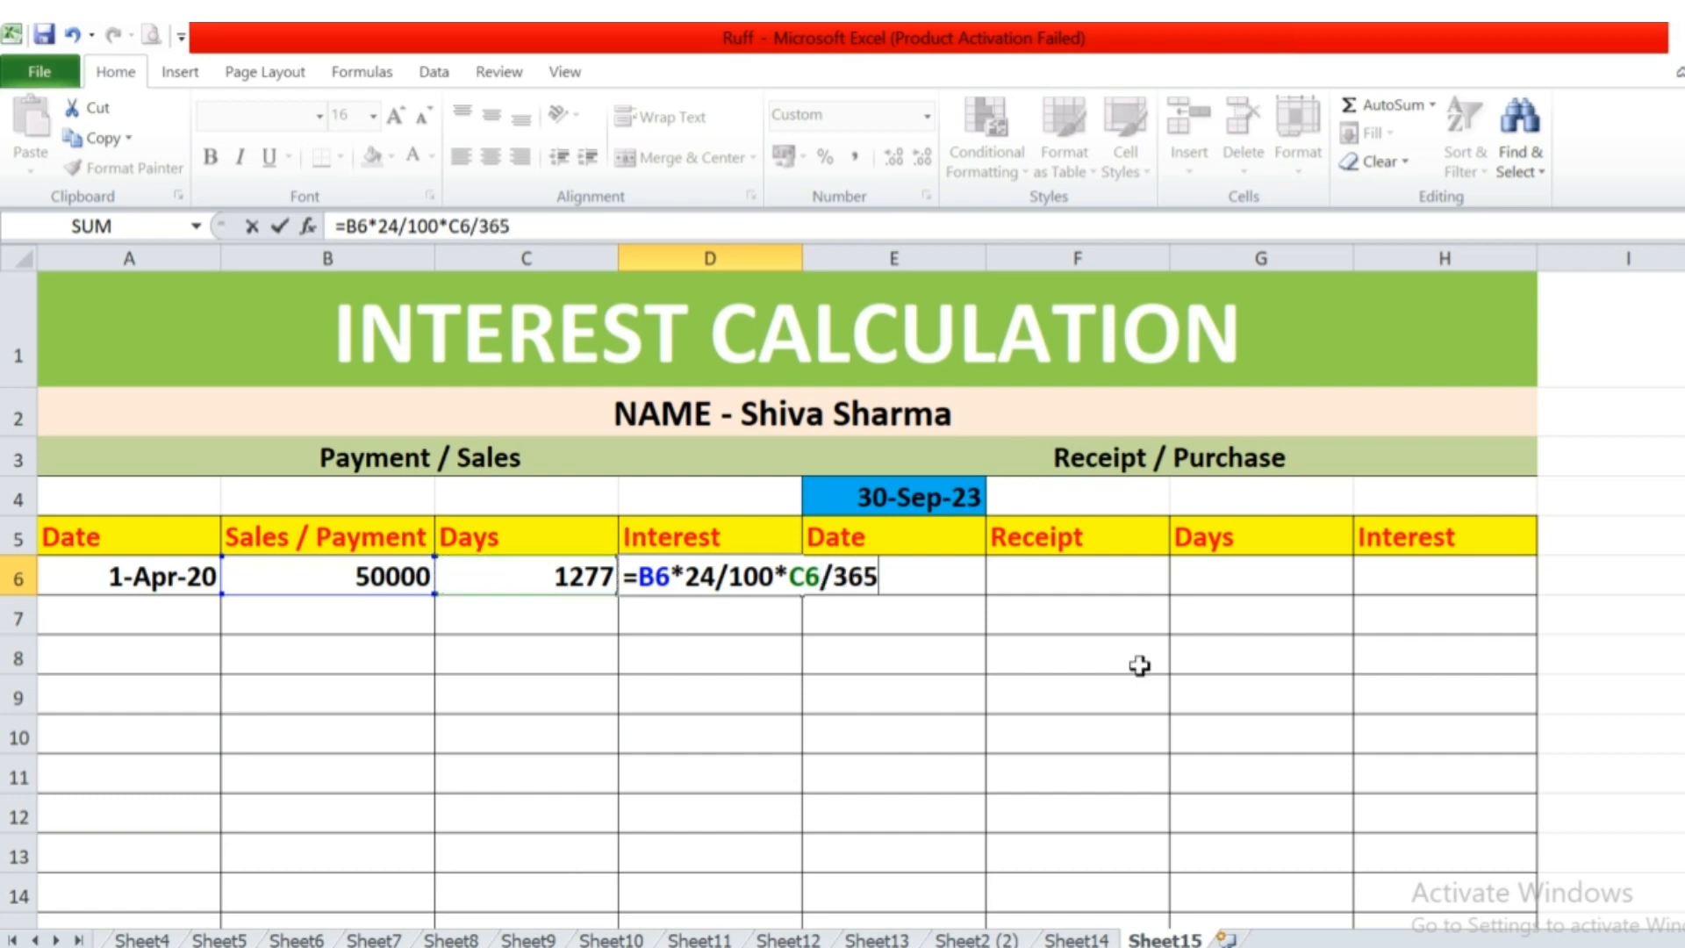
pyautogui.press('Return')
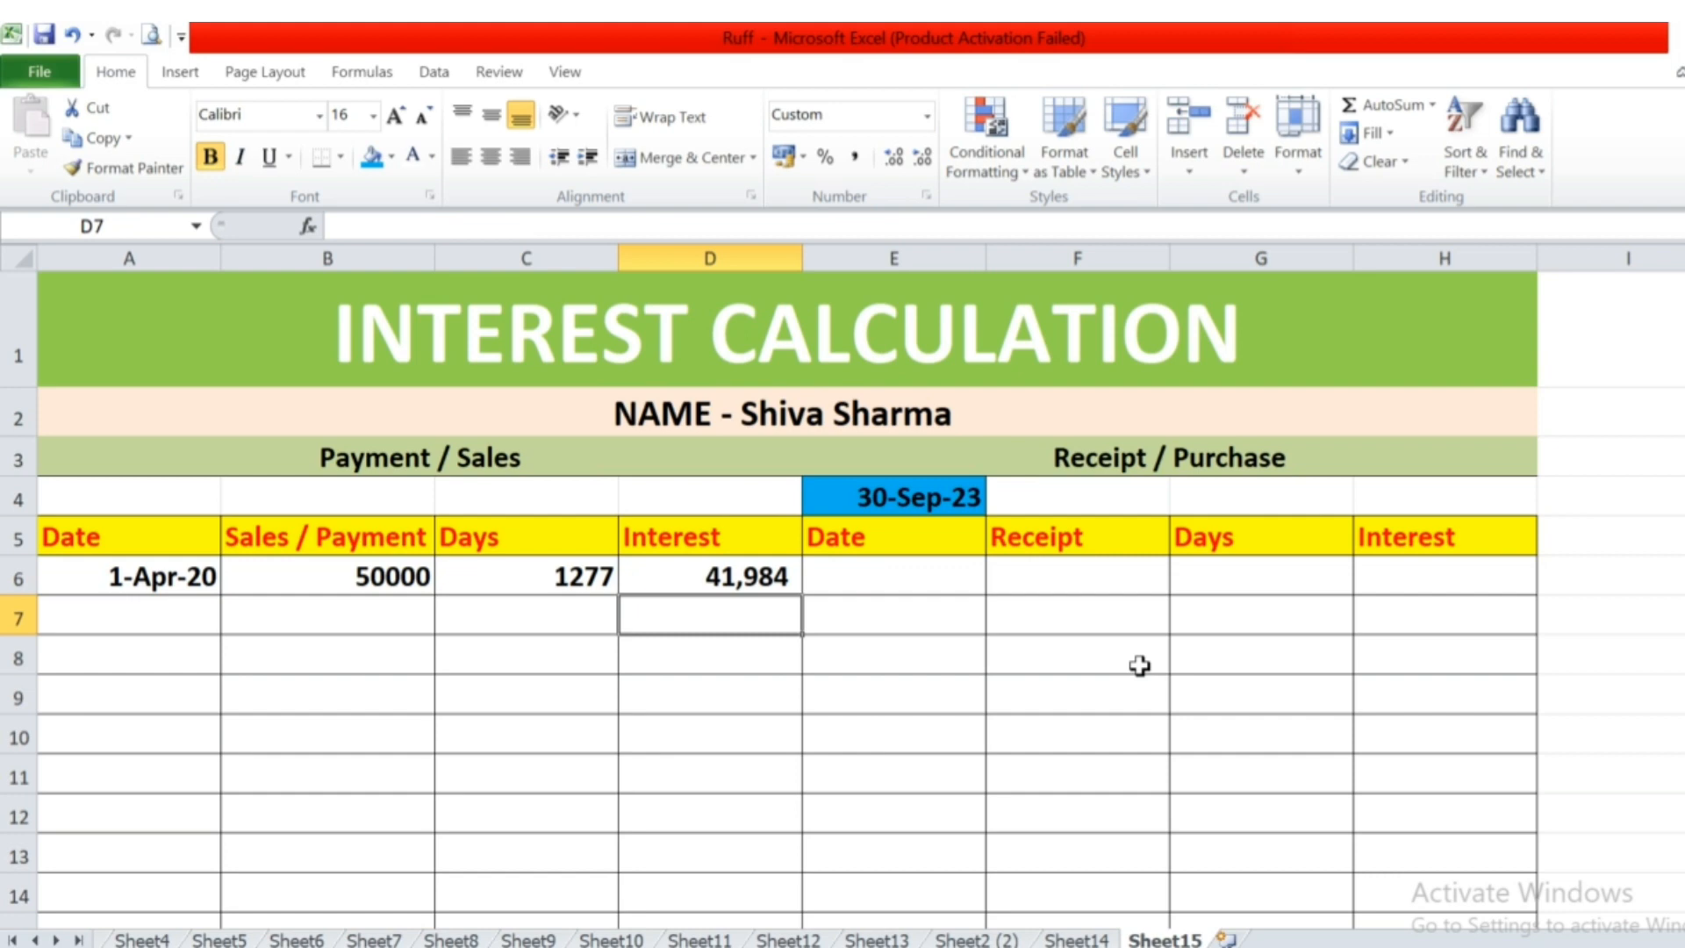
pyautogui.press('Up')
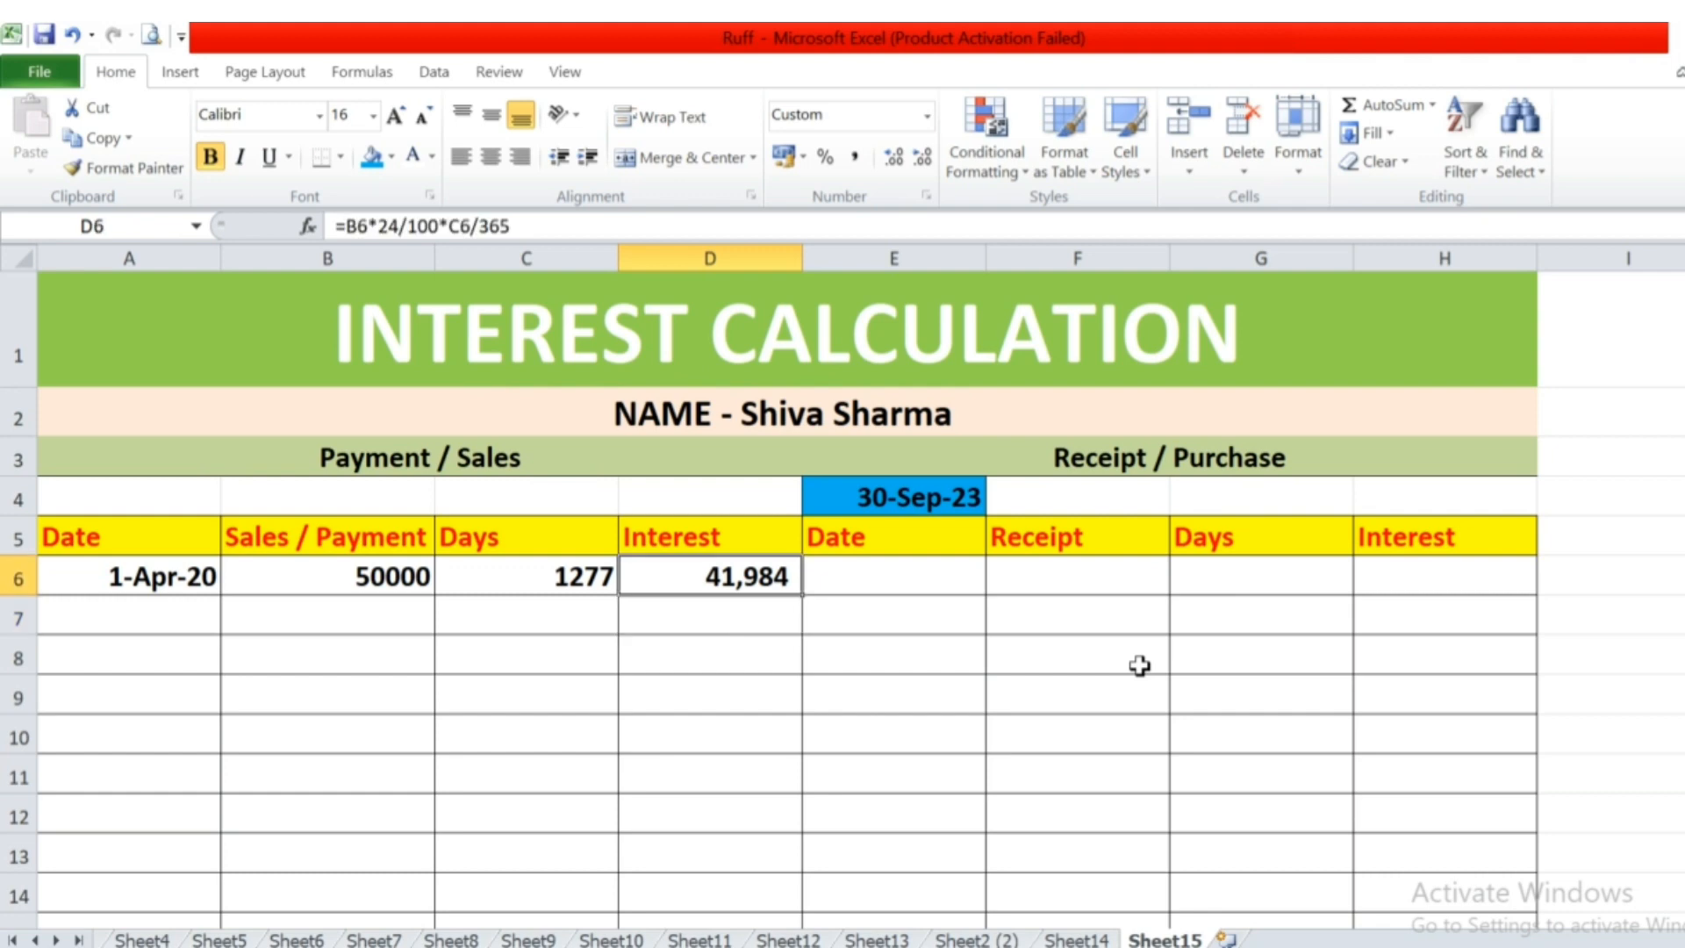
# Enter the second payment in row 7 with the date 25-5-2021 and the amount 150000.
pyautogui.press('Up')
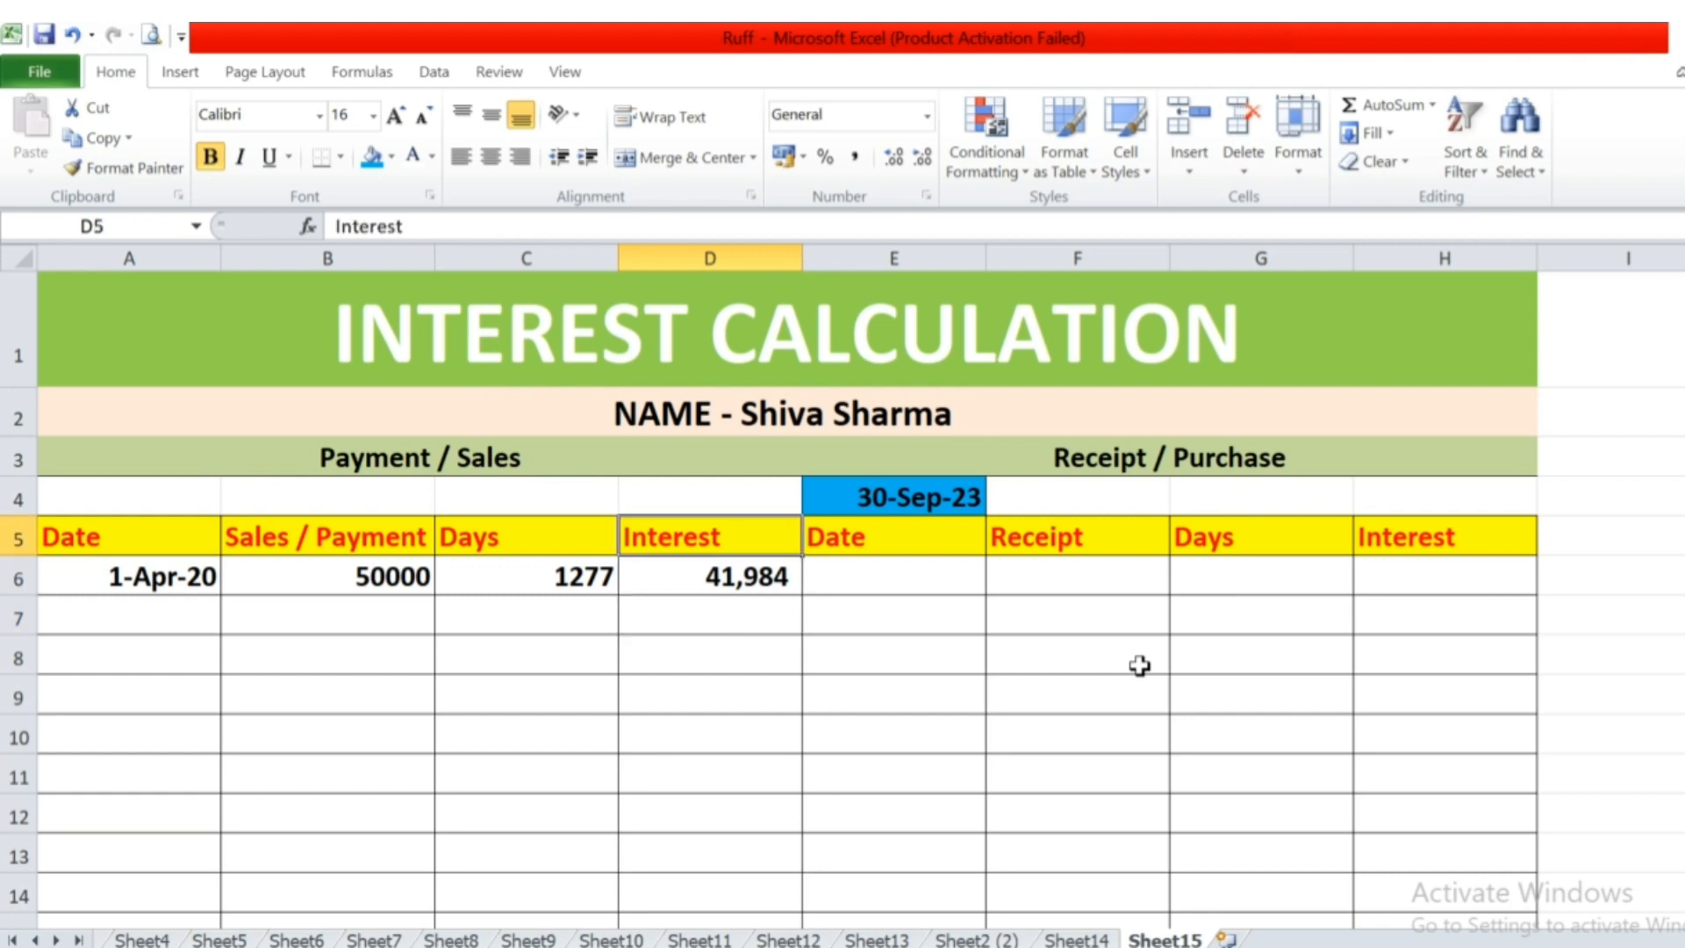
pyautogui.press('Down')
pyautogui.press('Right')
pyautogui.press('Left')
pyautogui.press('Down')
pyautogui.press('Left')
pyautogui.press('Left')
pyautogui.press('Left')
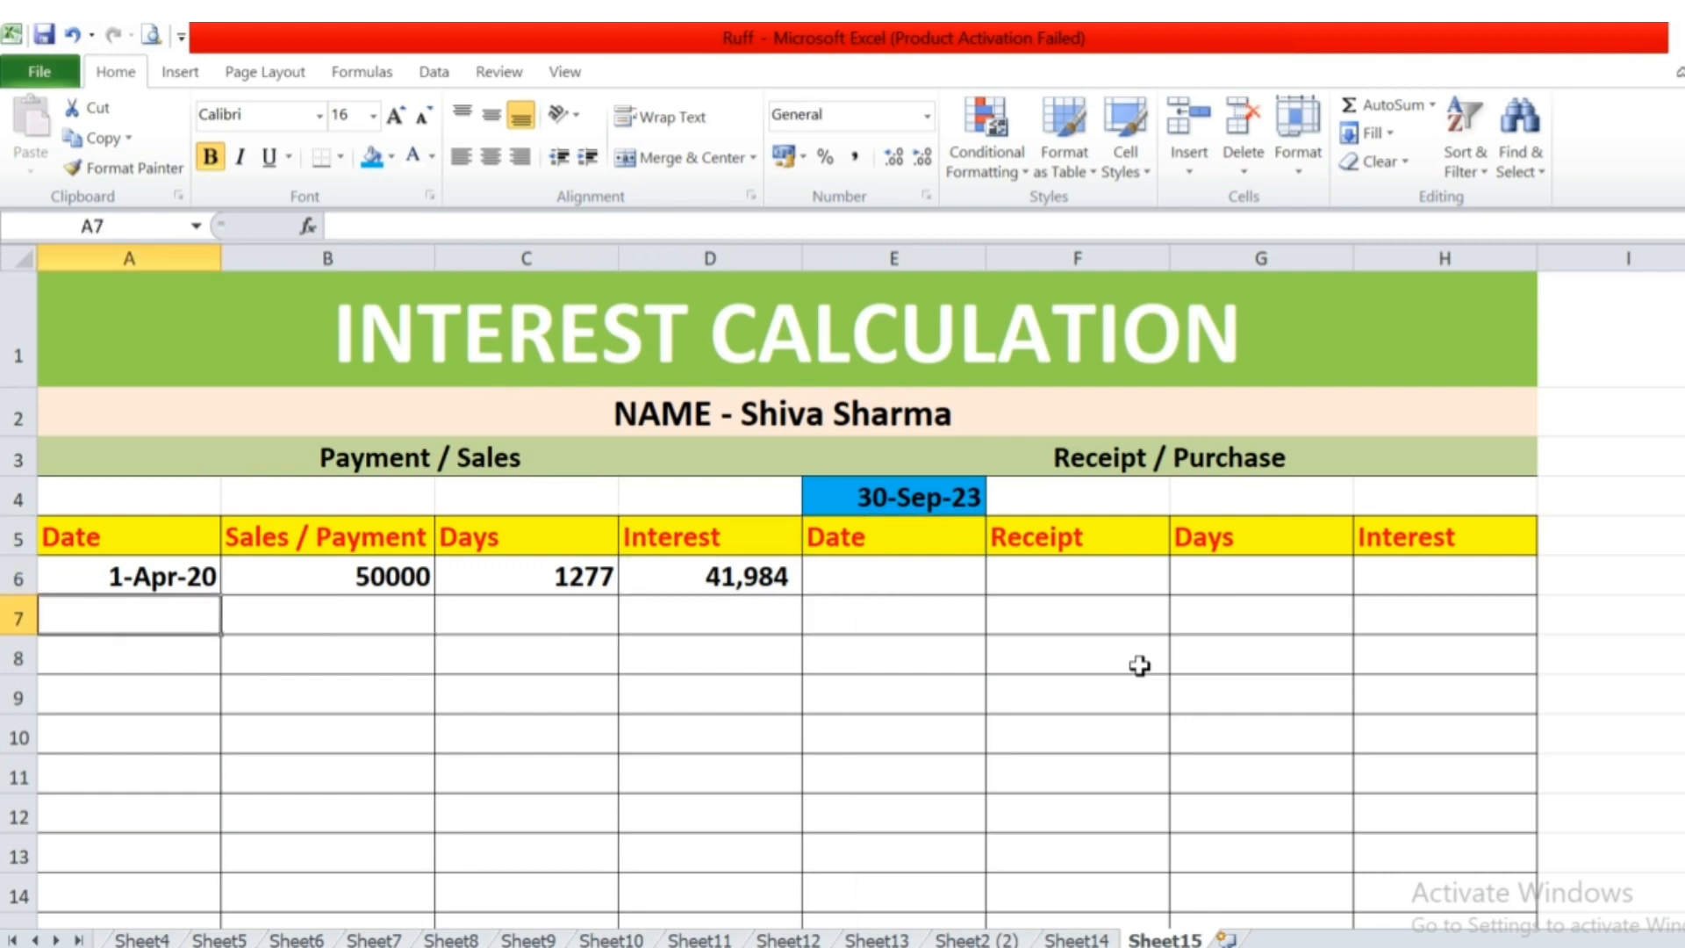
pyautogui.write('25-')
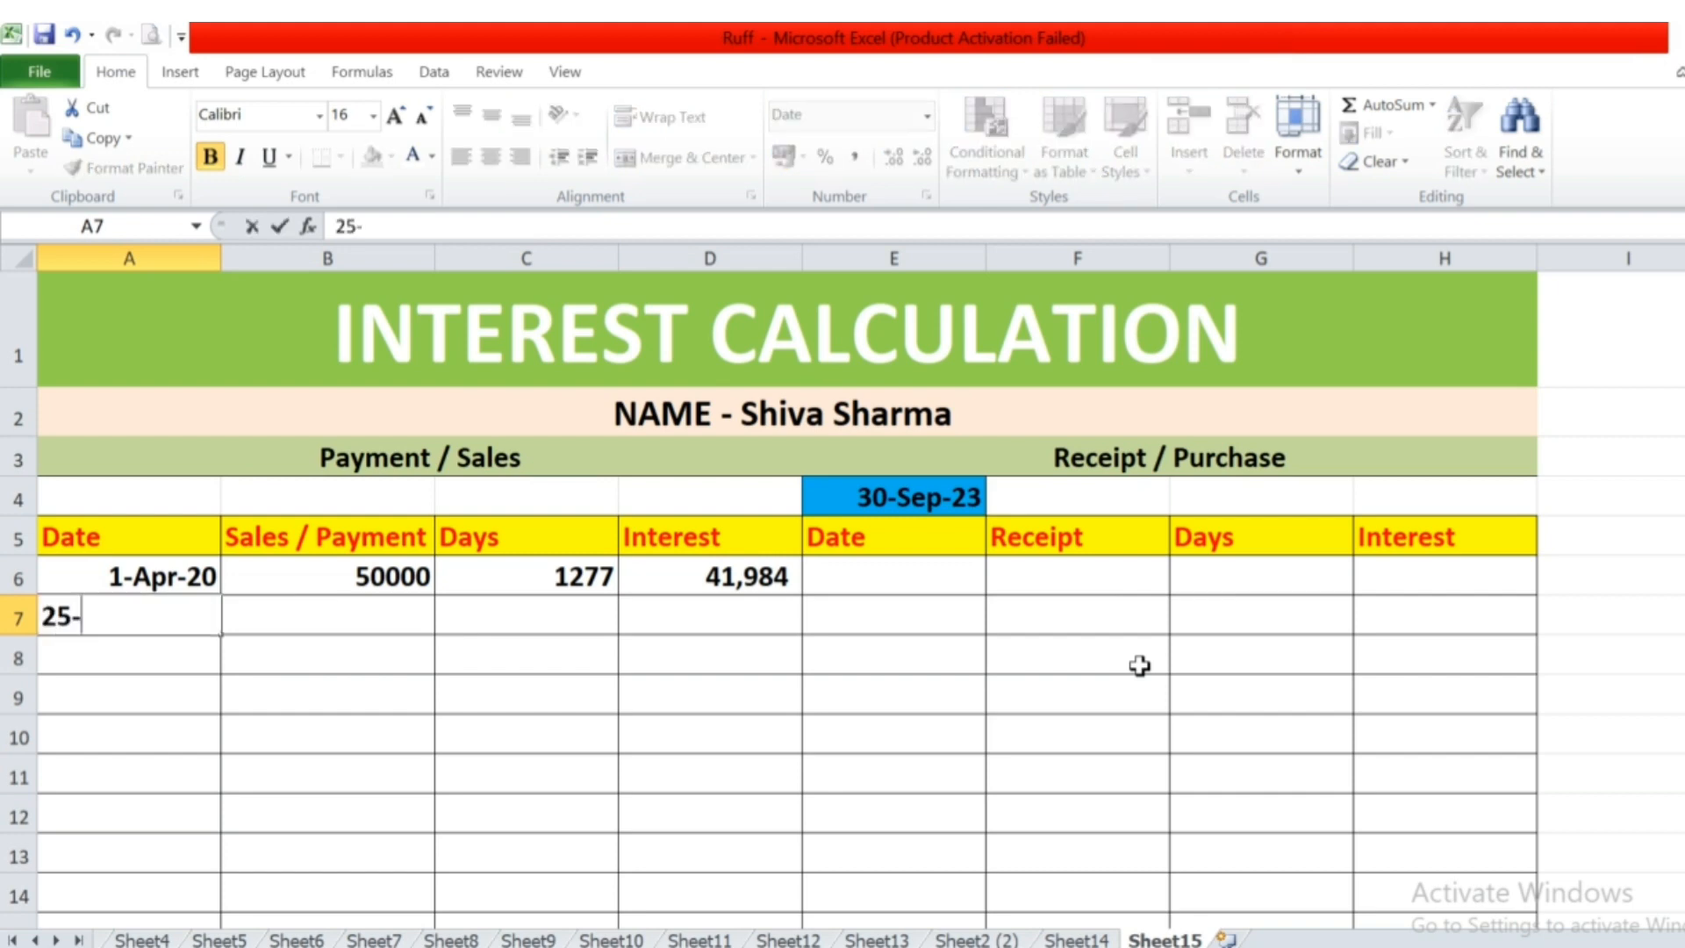
pyautogui.write('5-2021')
pyautogui.press('Tab')
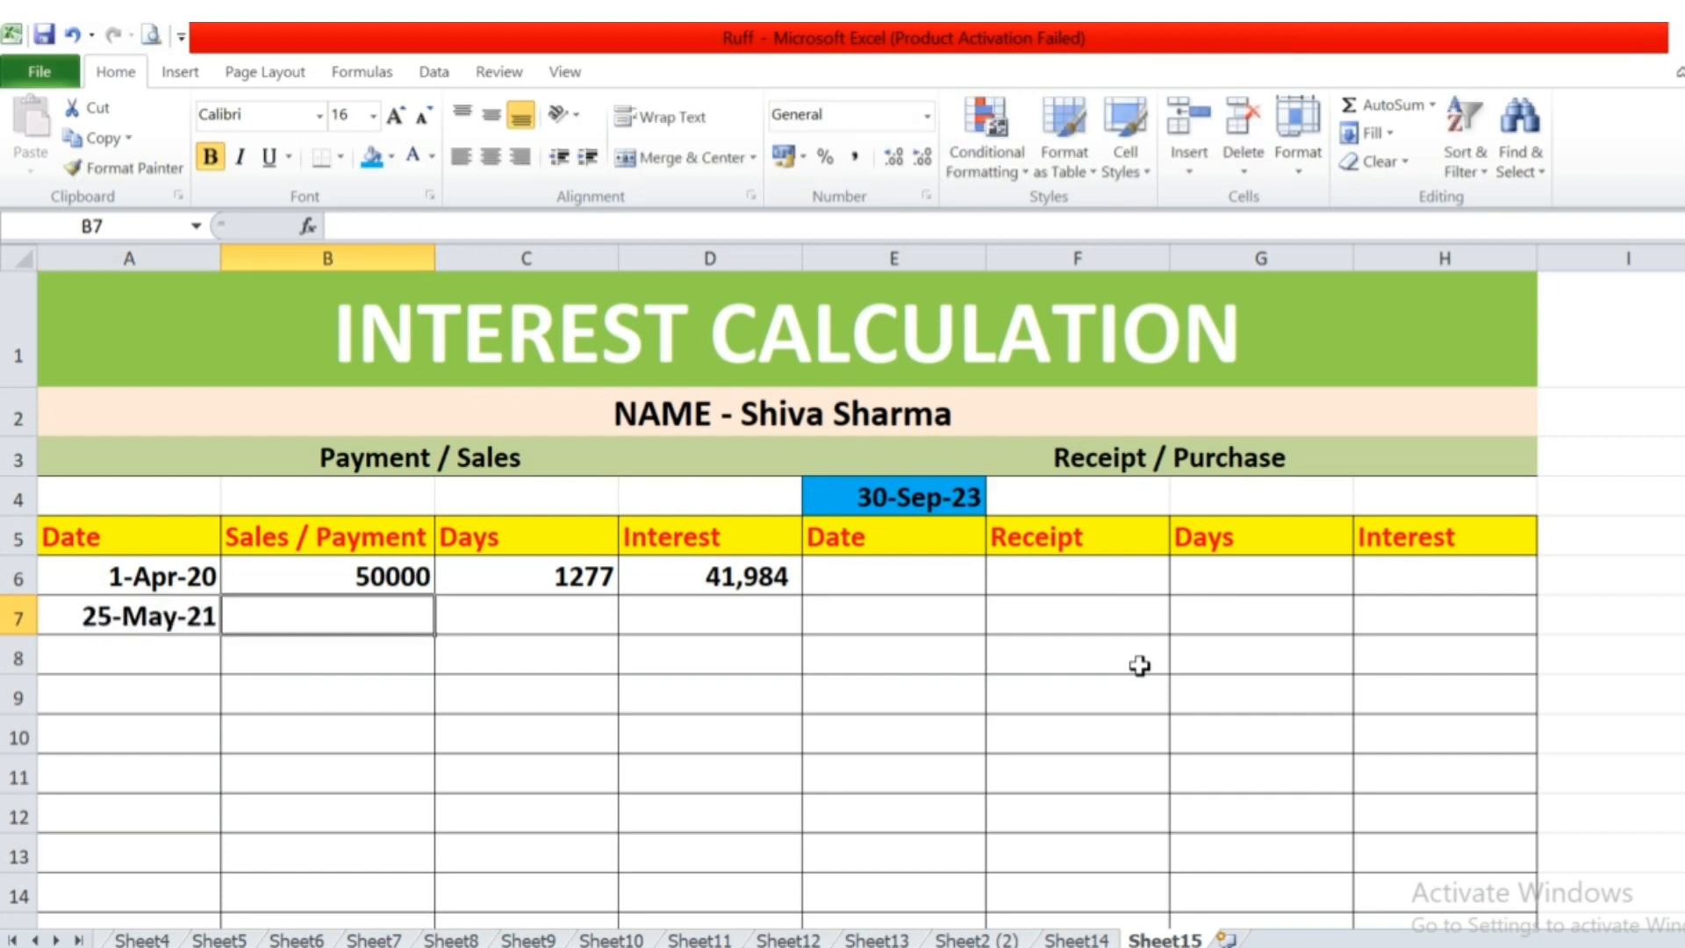
pyautogui.write('150000')
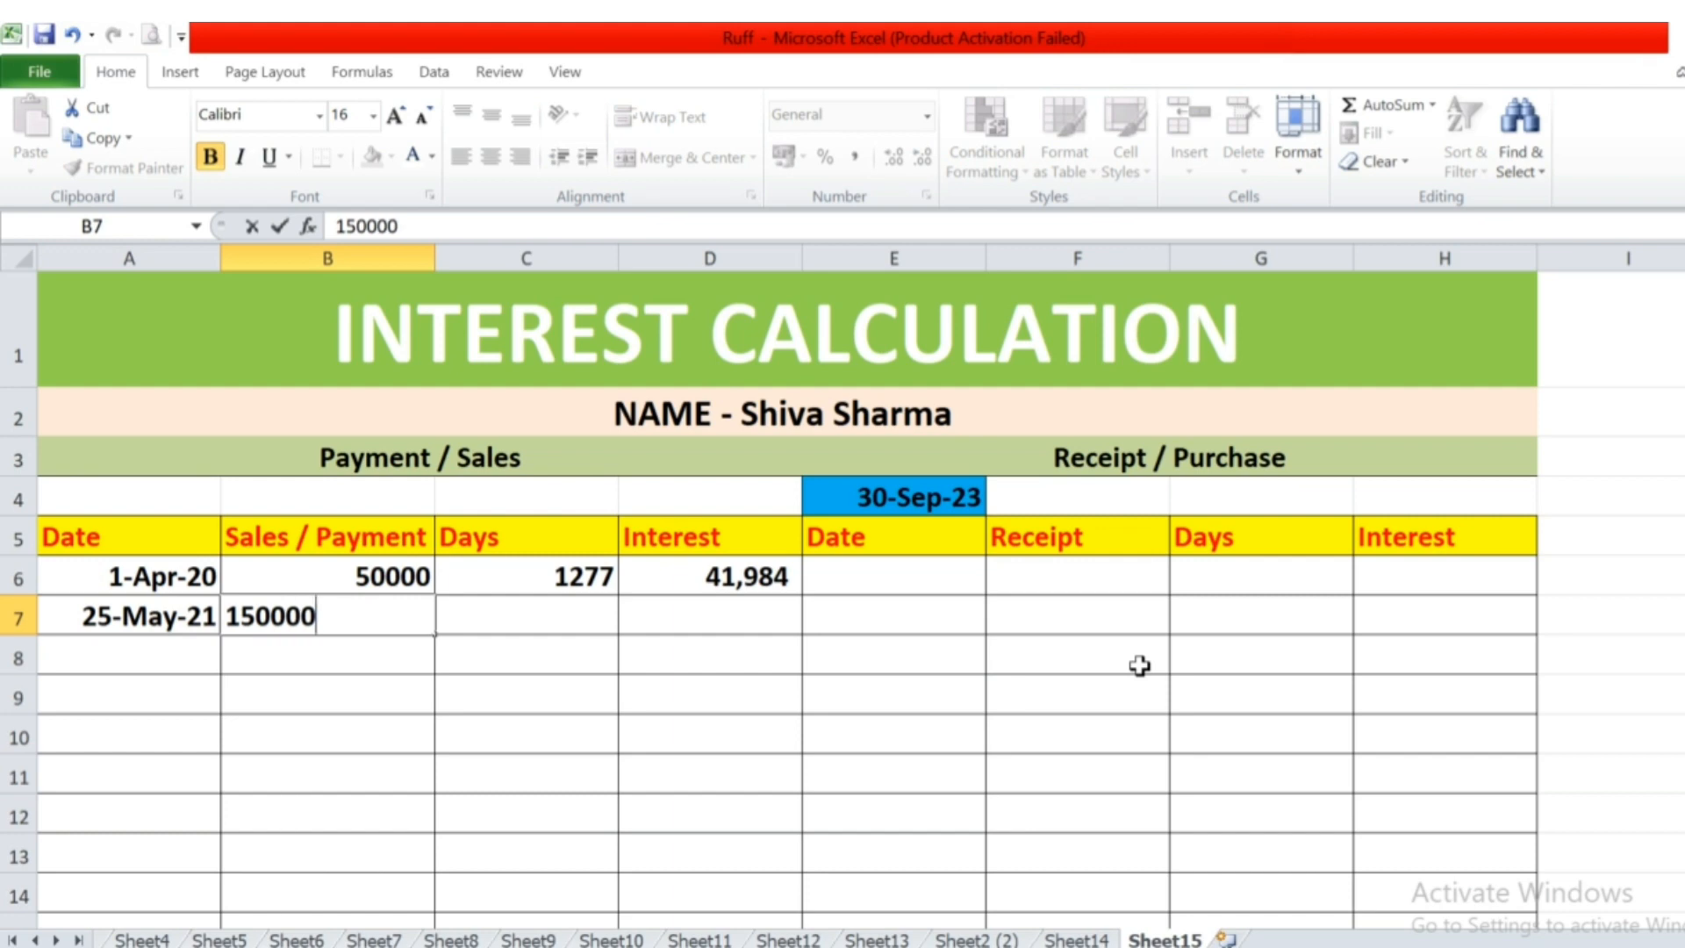
pyautogui.press('Tab')
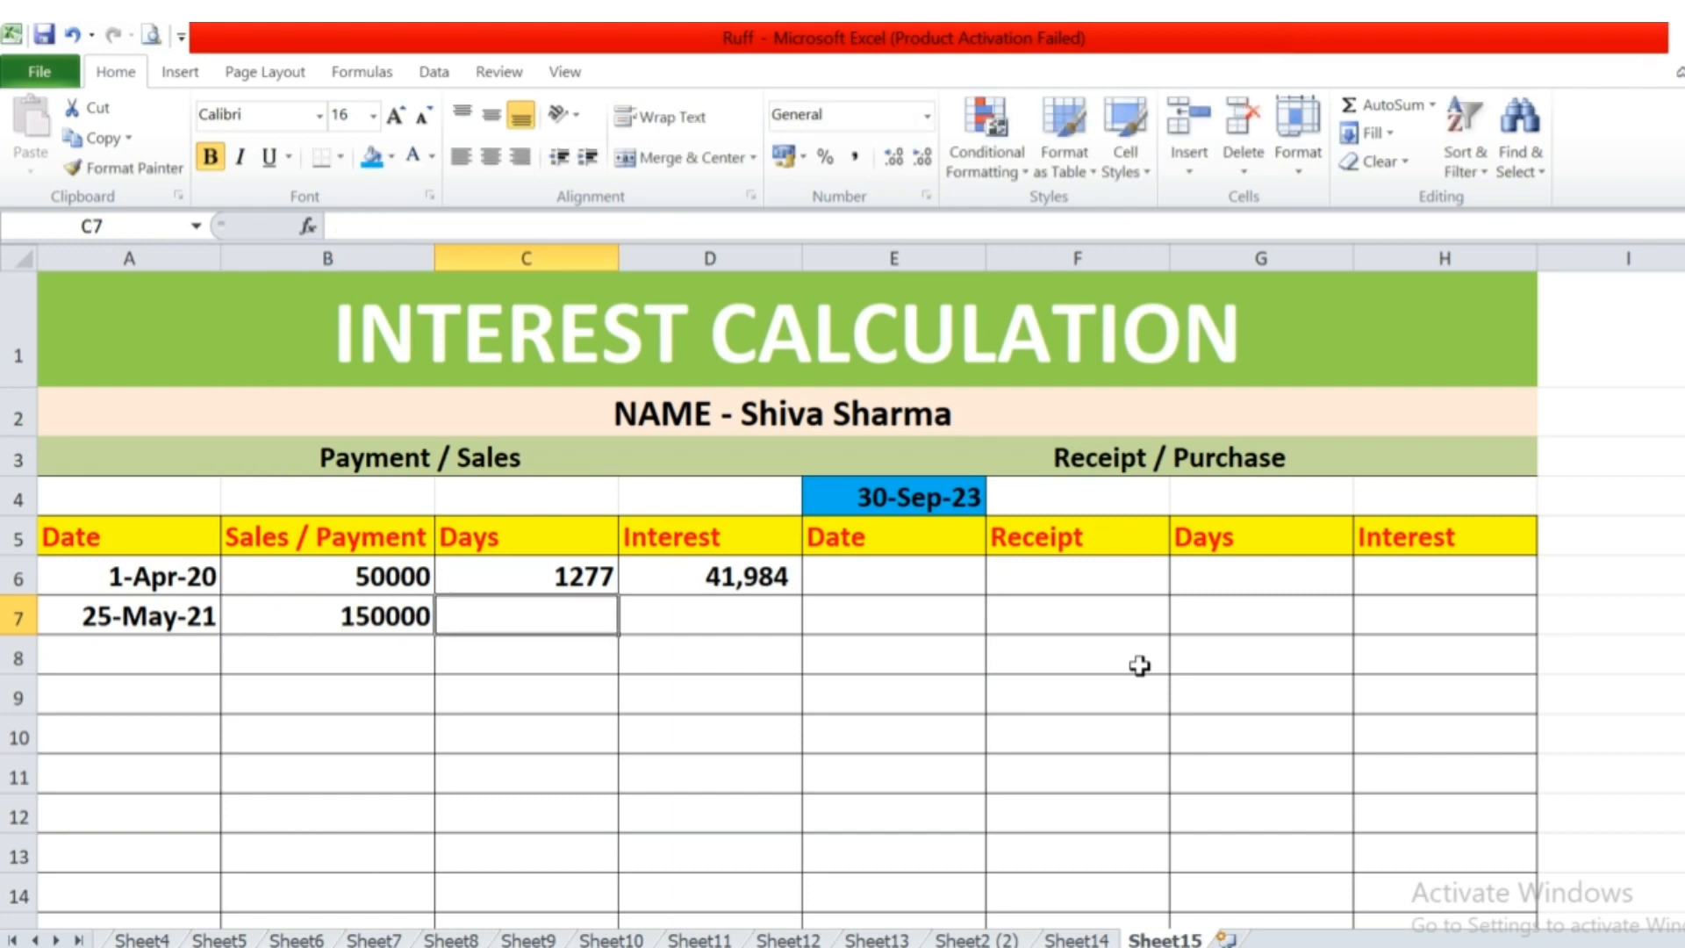
# Try copying the days formula from cell C6 into the second payment's days cell C7.
pyautogui.press('Up')
pyautogui.press('F2')
pyautogui.press('Escape')
pyautogui.press('F2')
pyautogui.press('Escape')
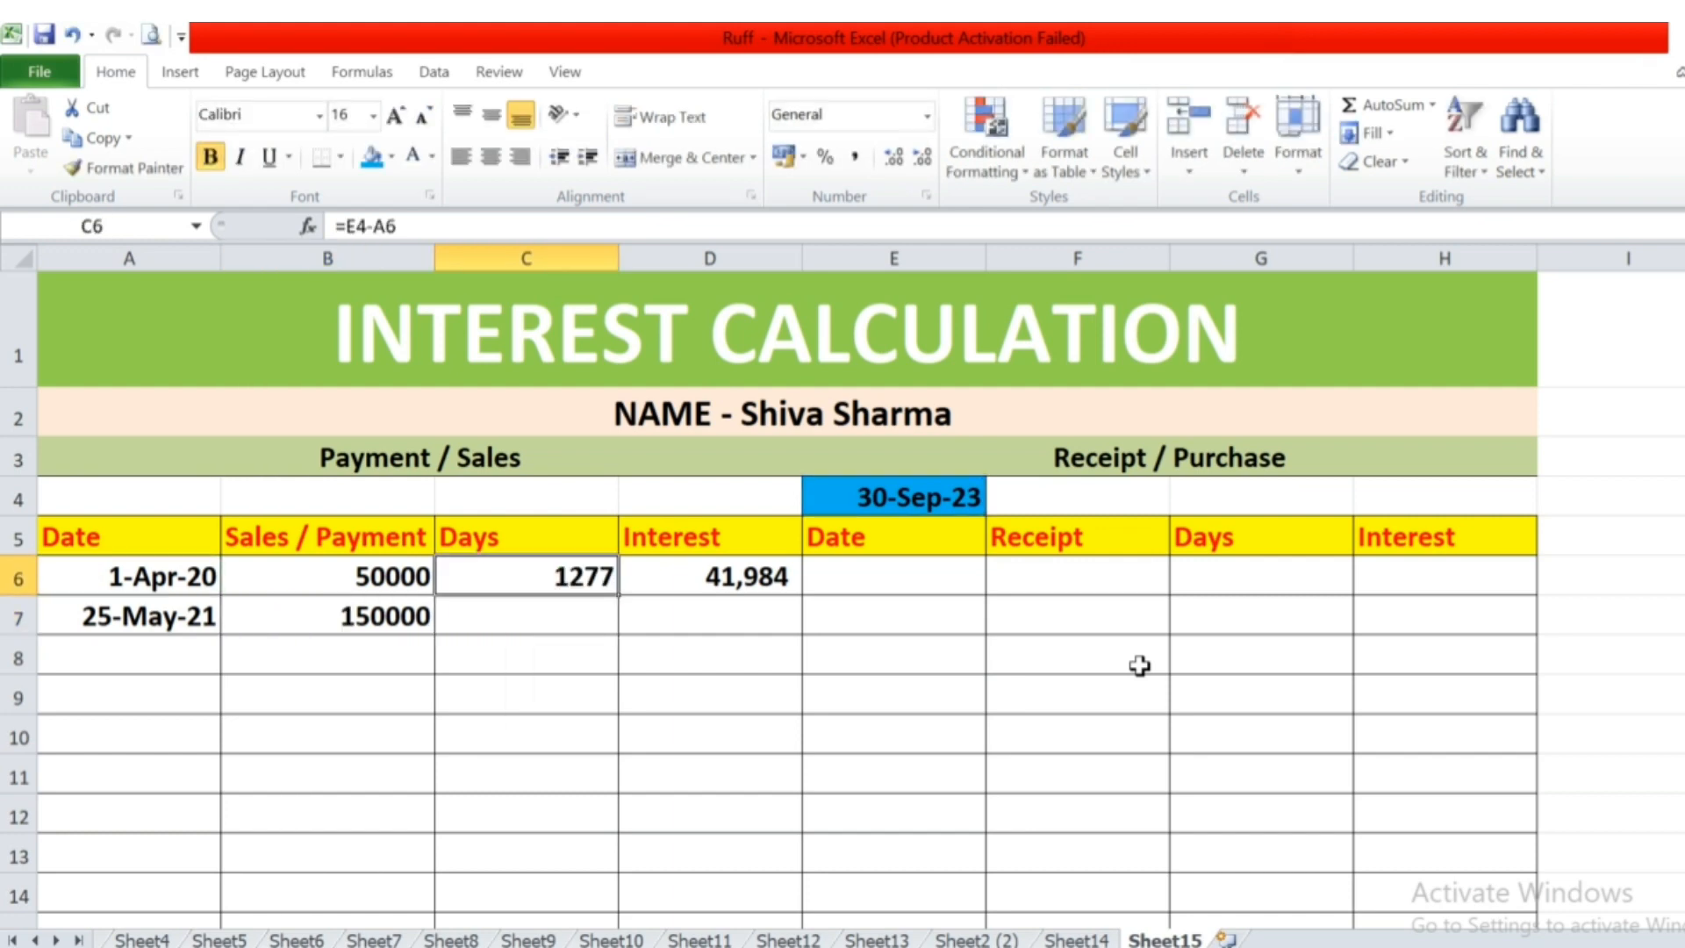
pyautogui.press('Down')
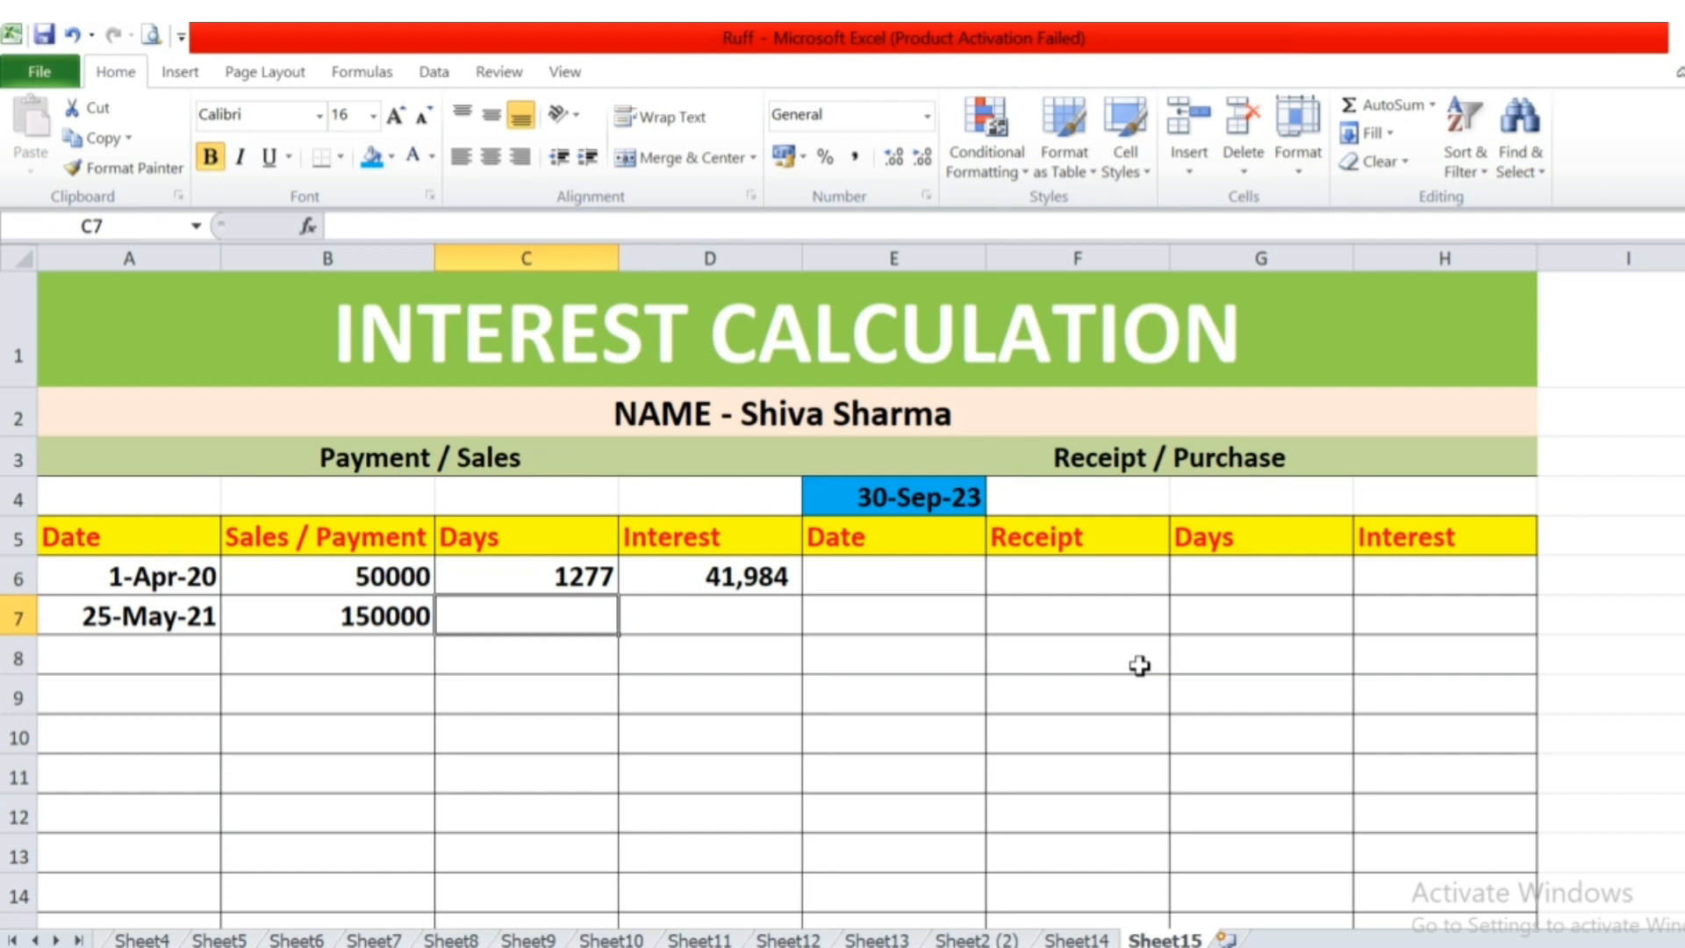
pyautogui.press('Up')
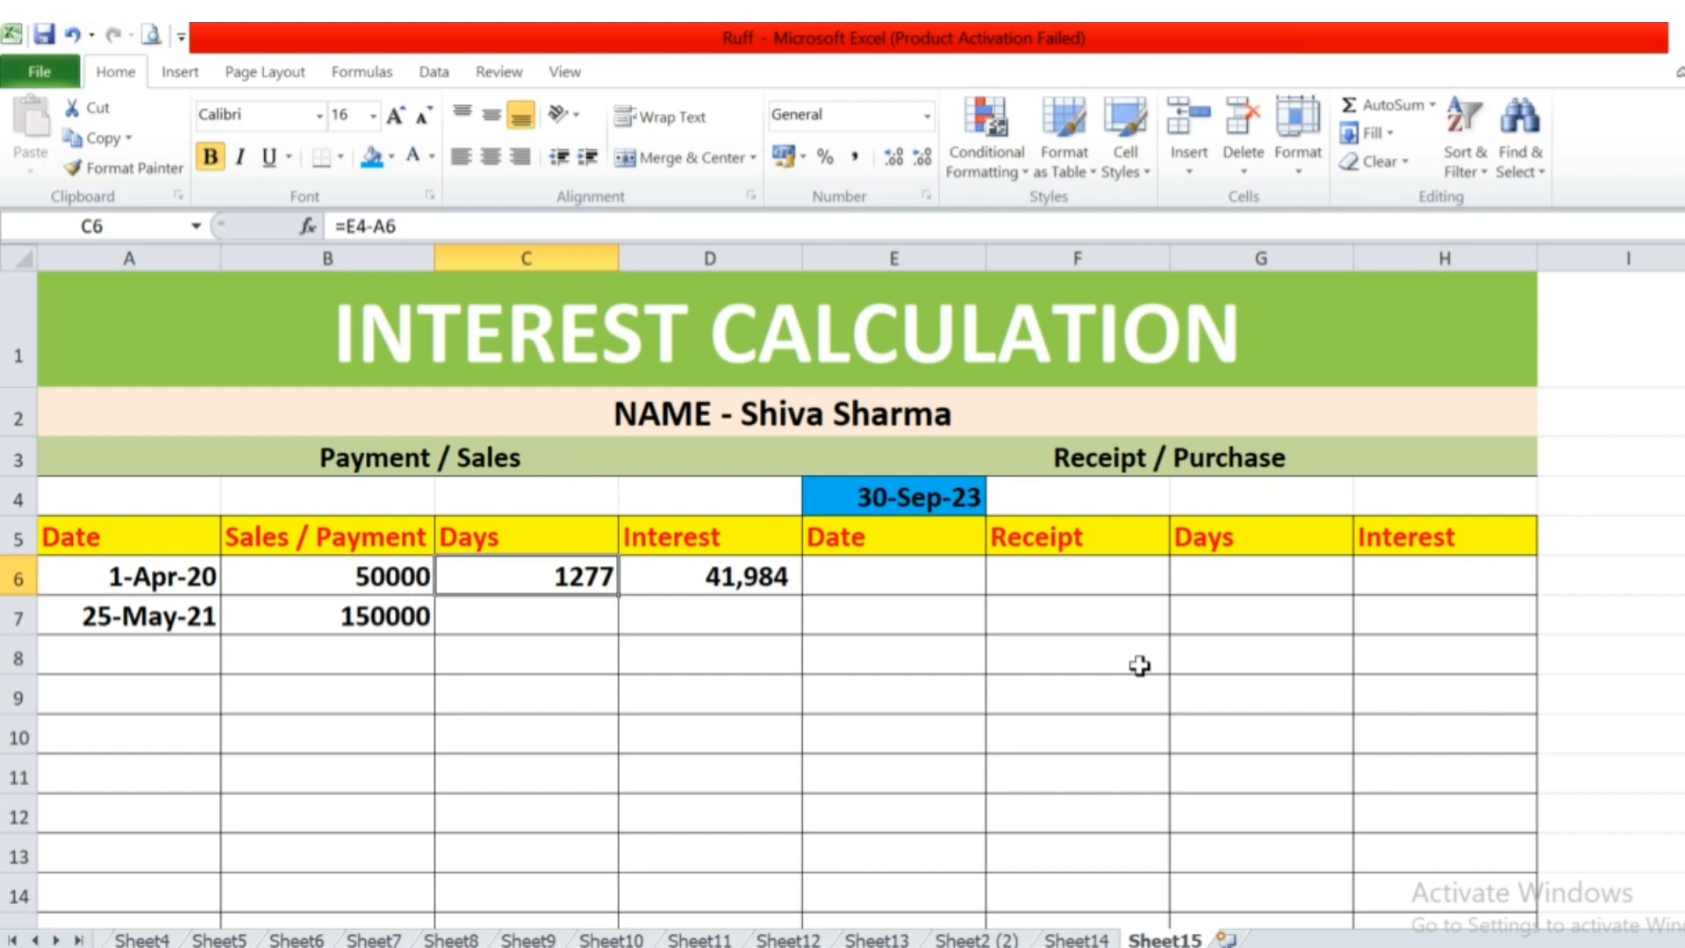
pyautogui.hotkey('ctrl', 'c')
pyautogui.press('Down')
pyautogui.hotkey('ctrl', 'v')
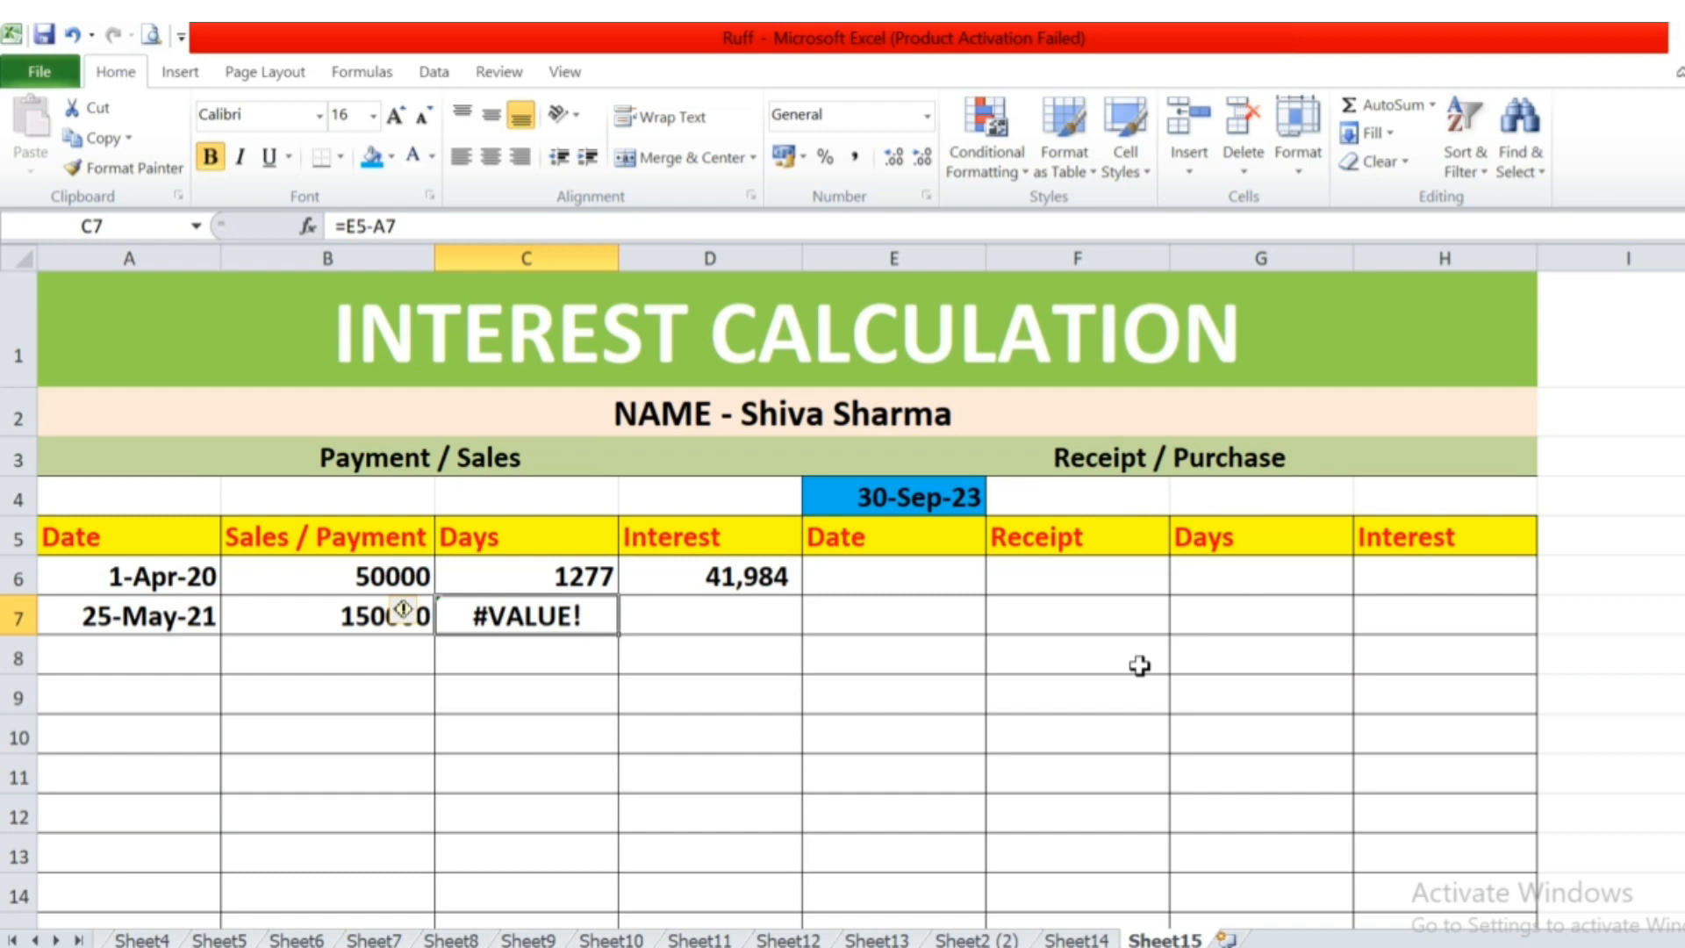
# Examine which cells the copied days formula in C7 refers to, compared with the original formula in C6.
pyautogui.press('F2')
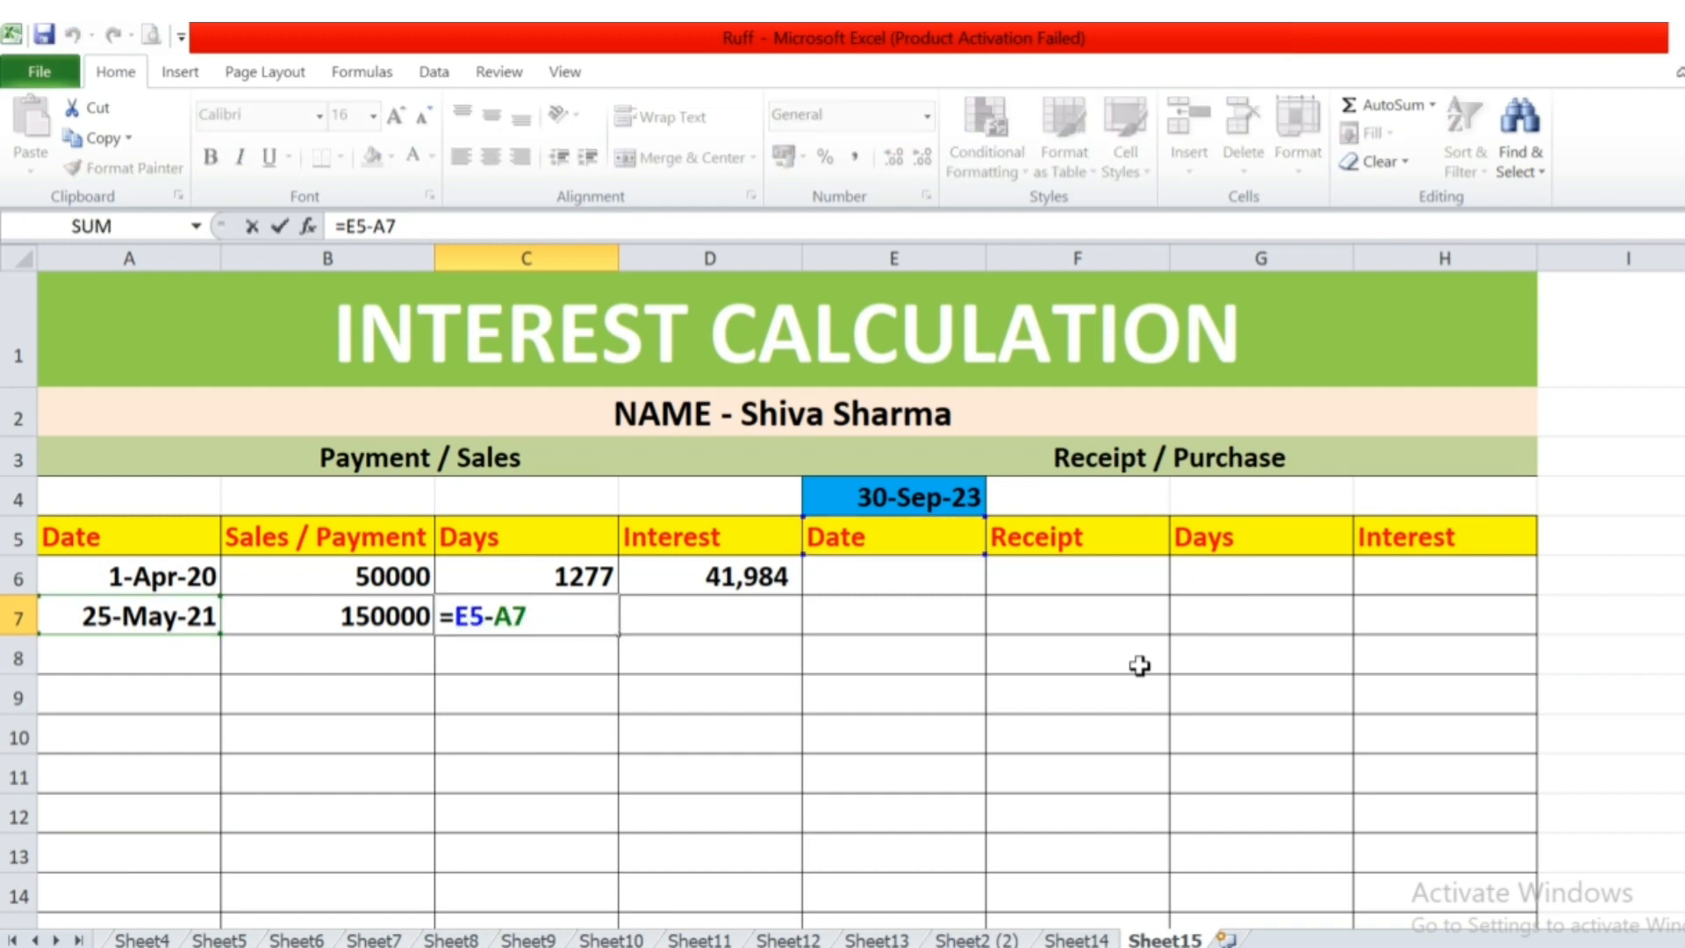
pyautogui.press('Escape')
pyautogui.press('F2')
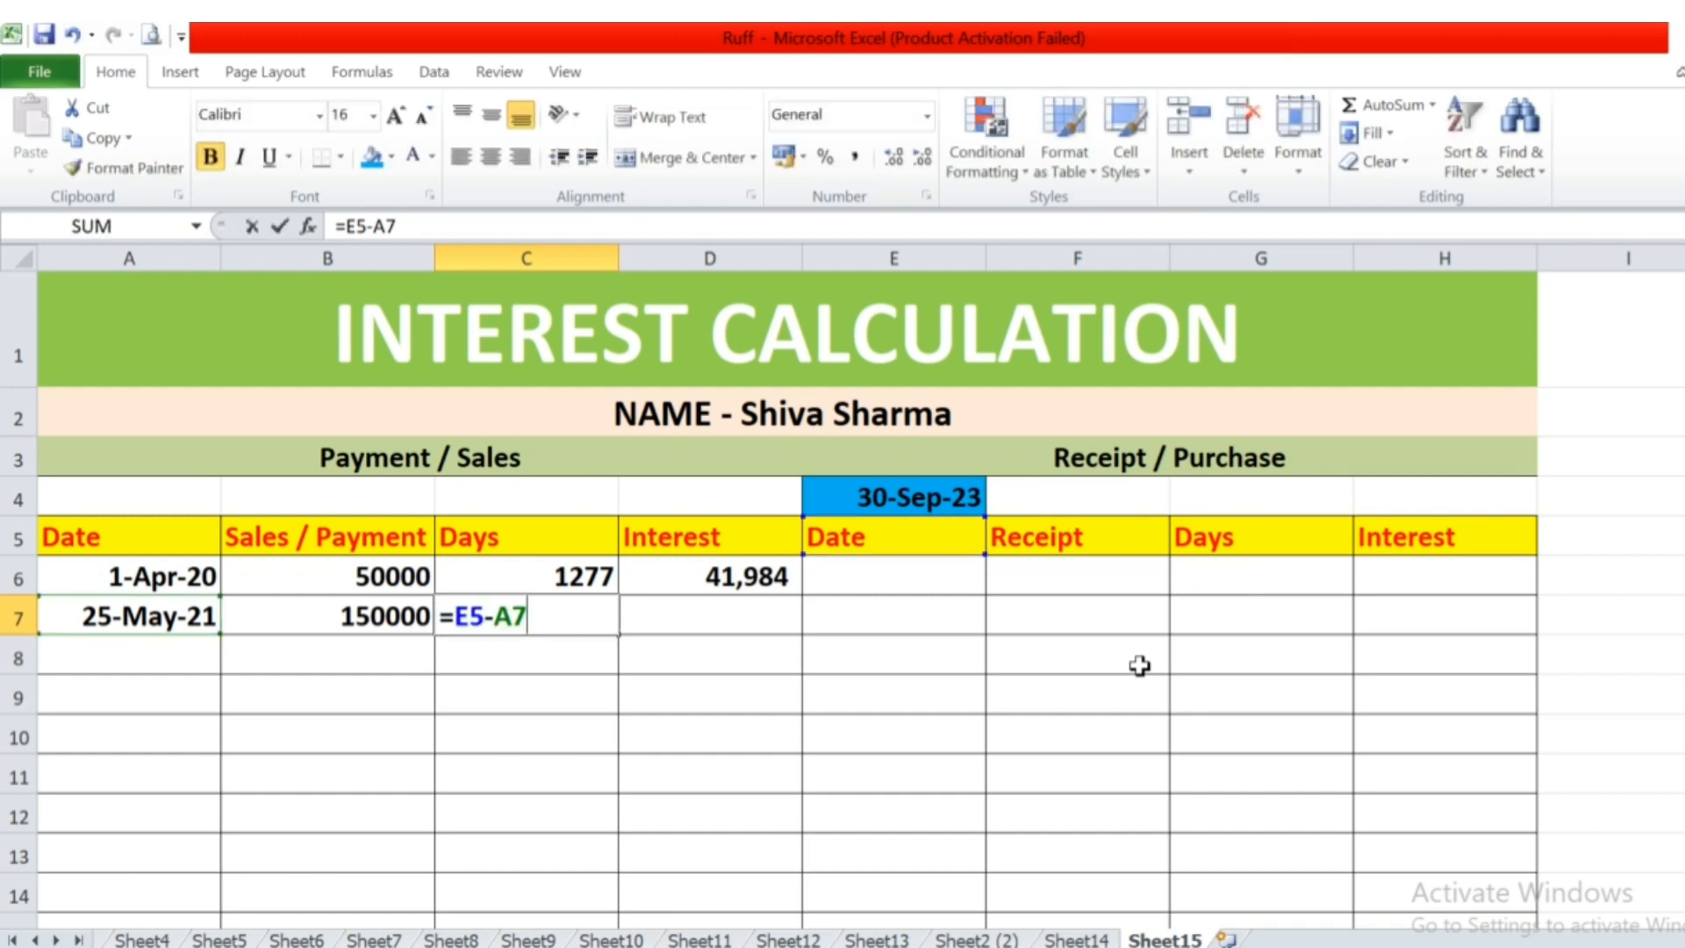
pyautogui.press('Escape')
pyautogui.press('F2')
pyautogui.press('Escape')
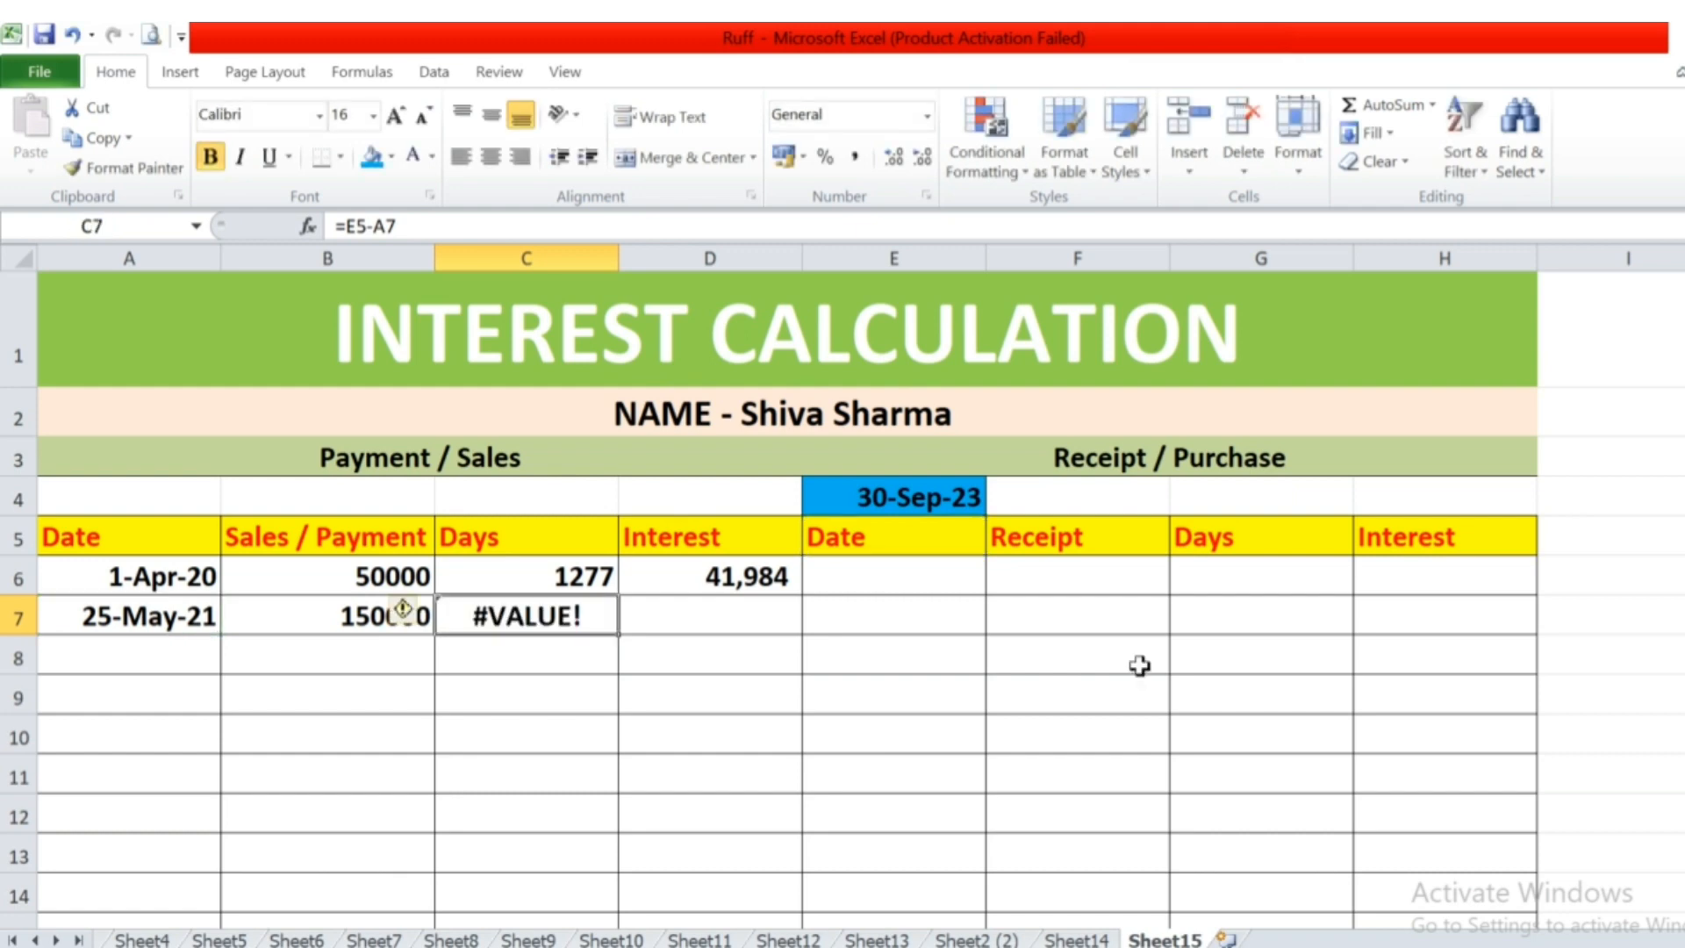
pyautogui.press('Left')
pyautogui.press('Left')
pyautogui.press('Right')
pyautogui.press('Left')
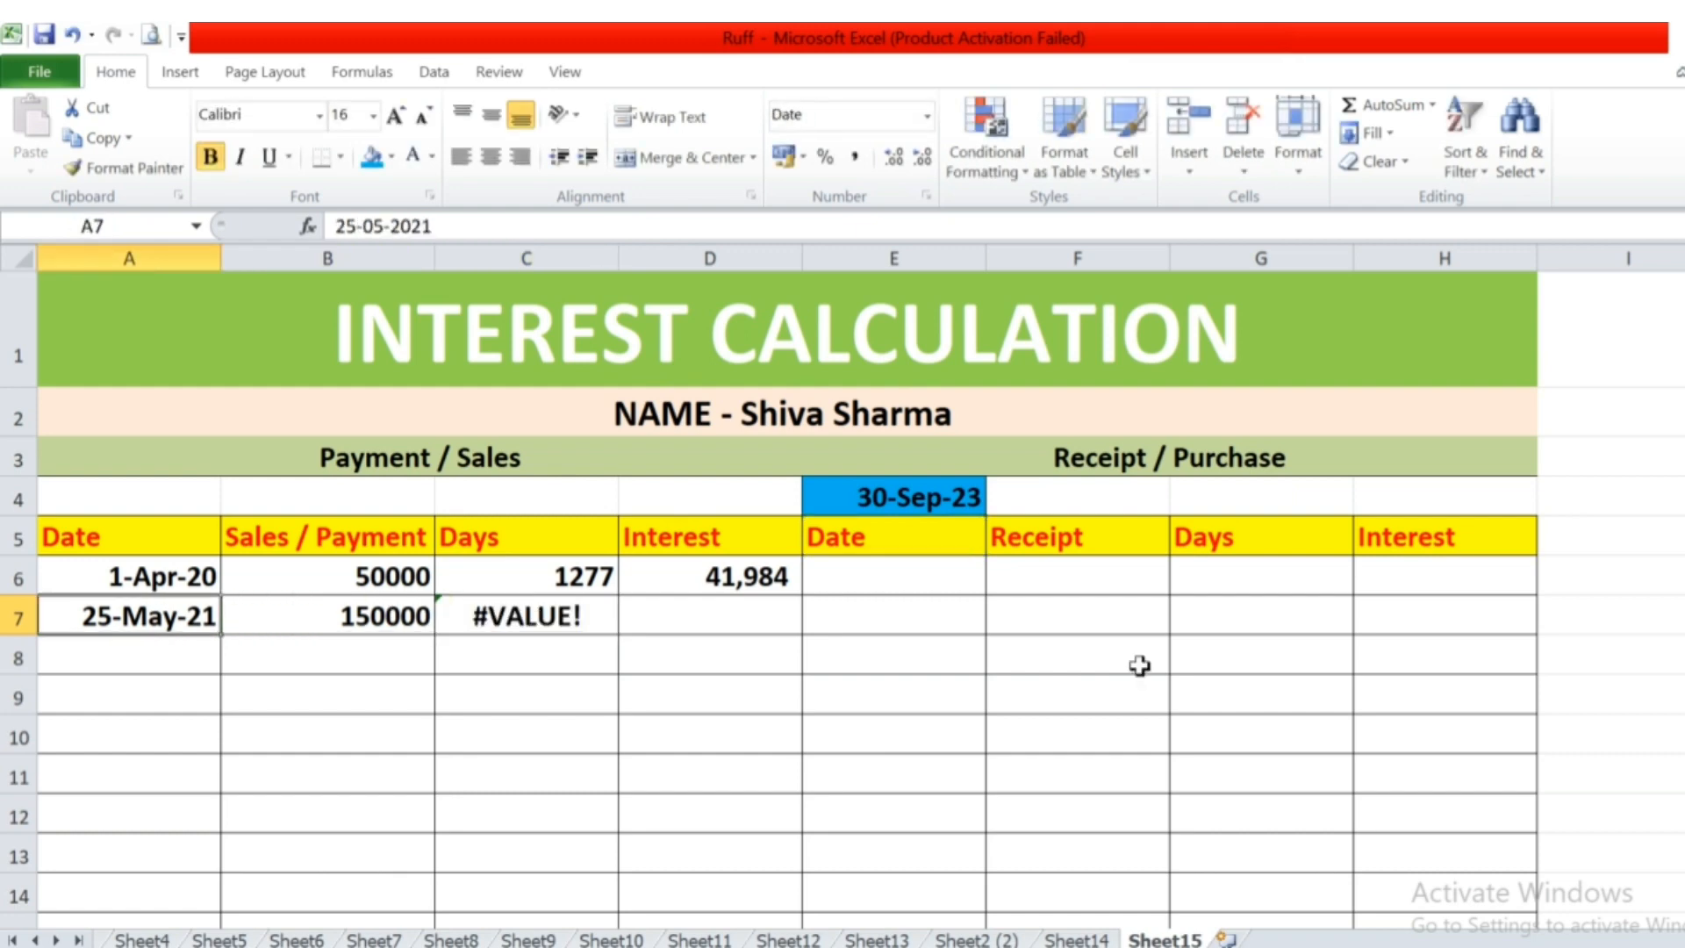
pyautogui.press('Right')
pyautogui.press('Right')
pyautogui.press('Up')
pyautogui.press('F2')
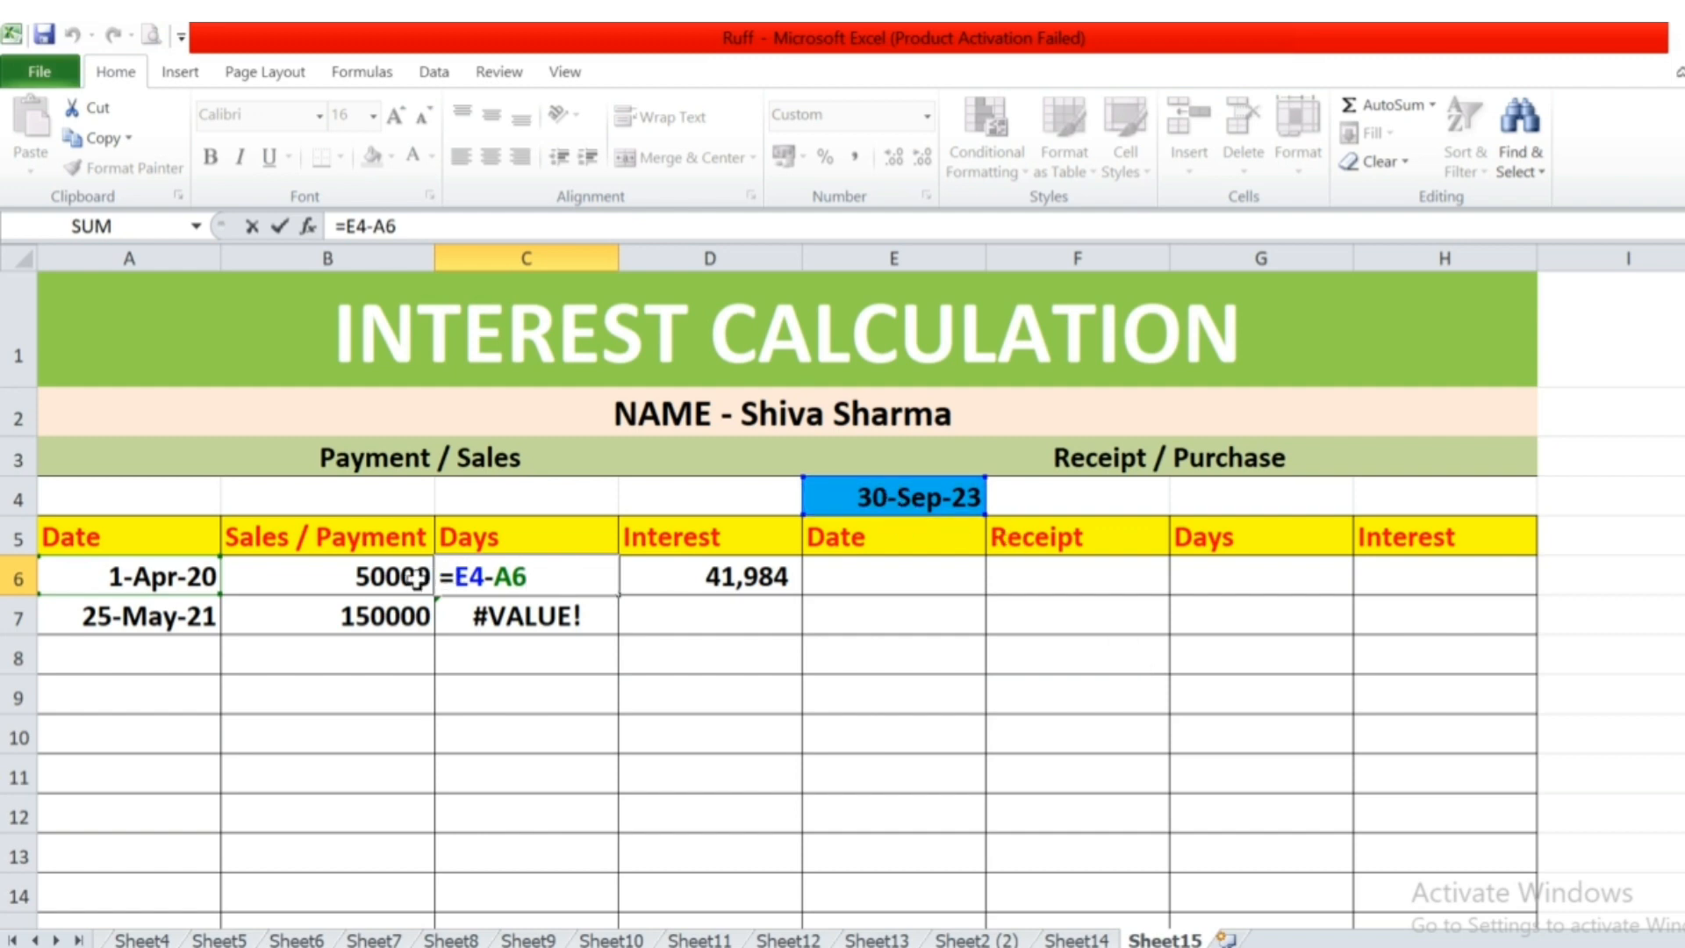
pyautogui.press('Escape')
pyautogui.press('Down')
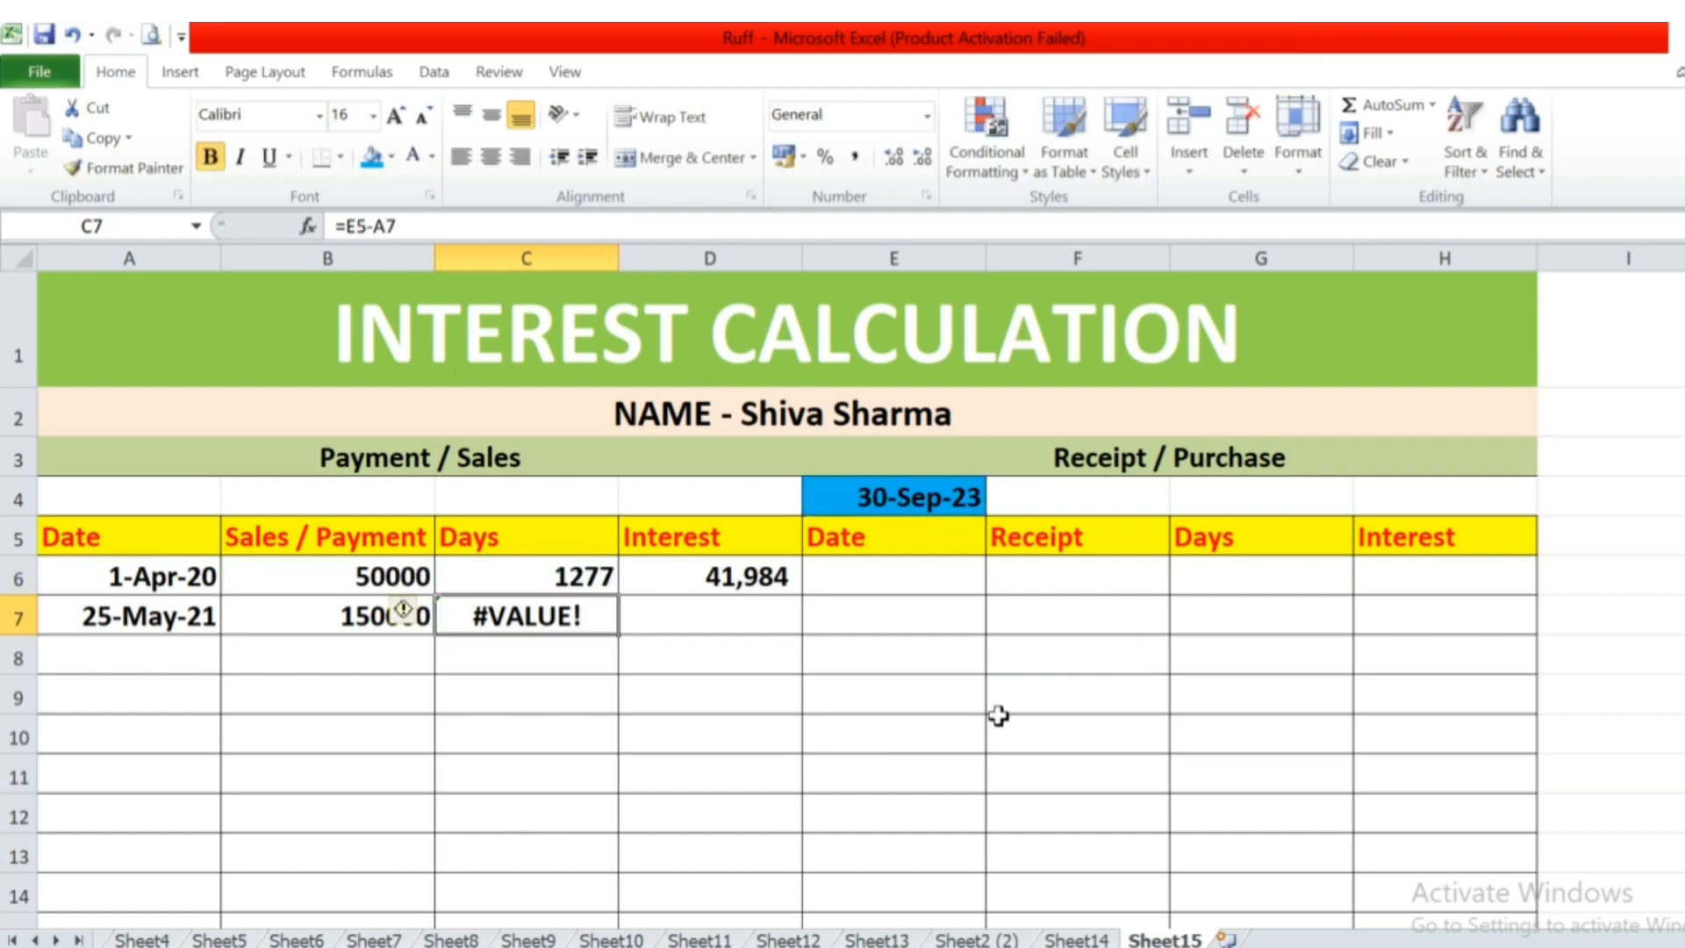
pyautogui.press('F2')
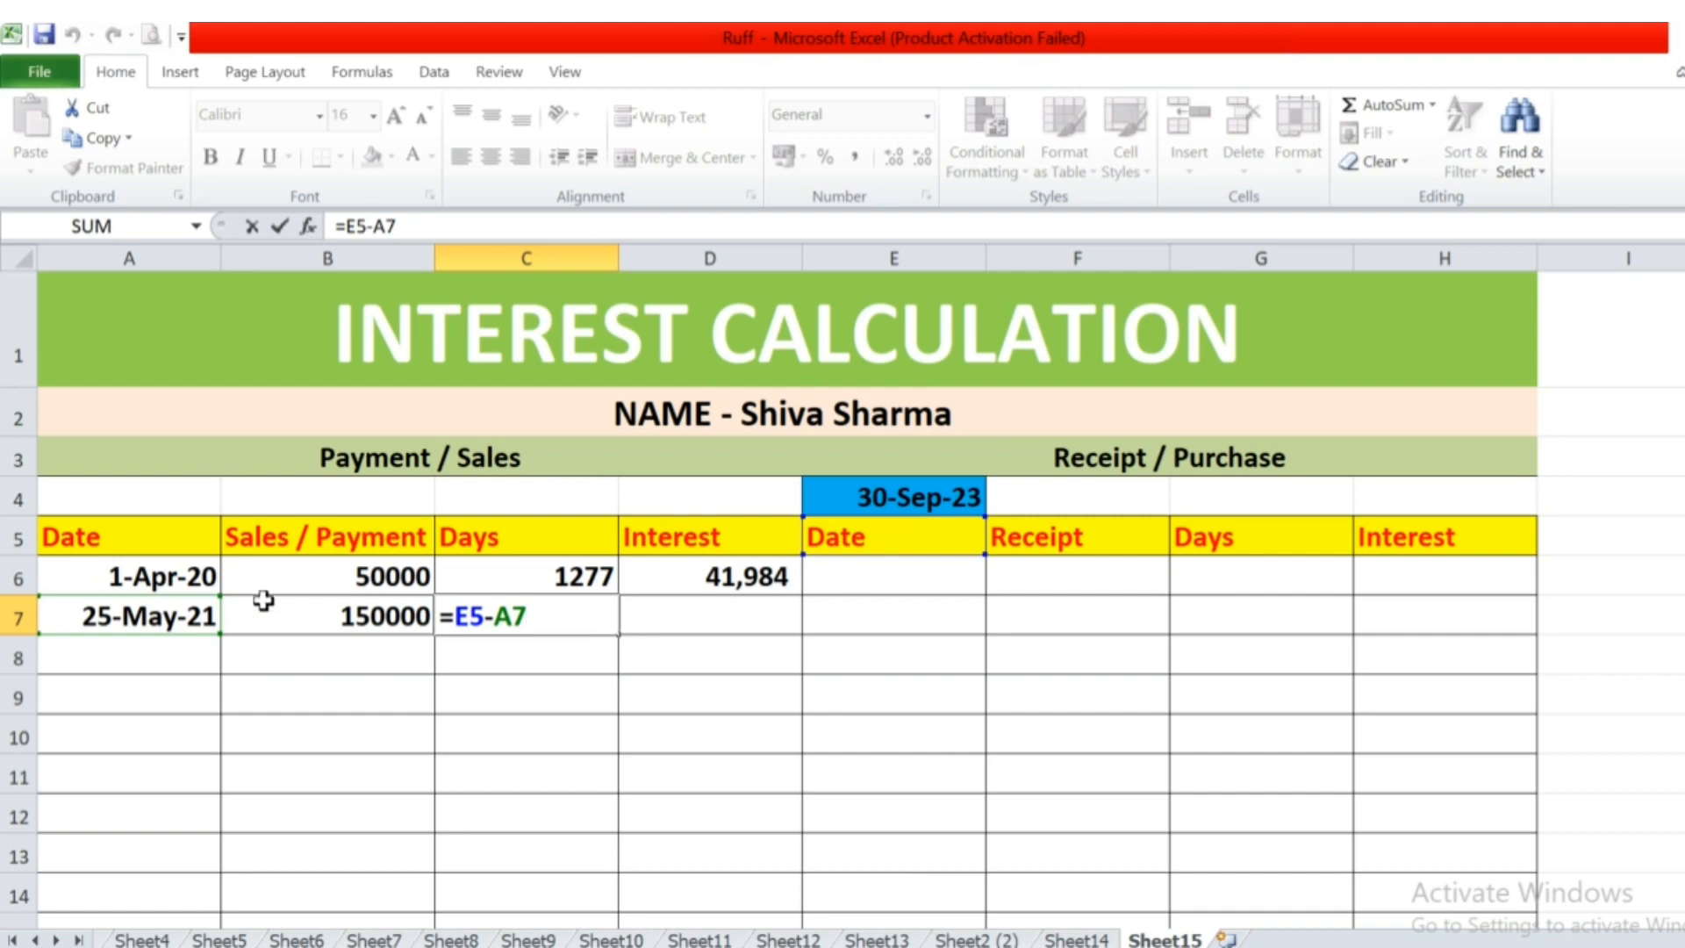
pyautogui.hotkey('ctrl', 'Return')
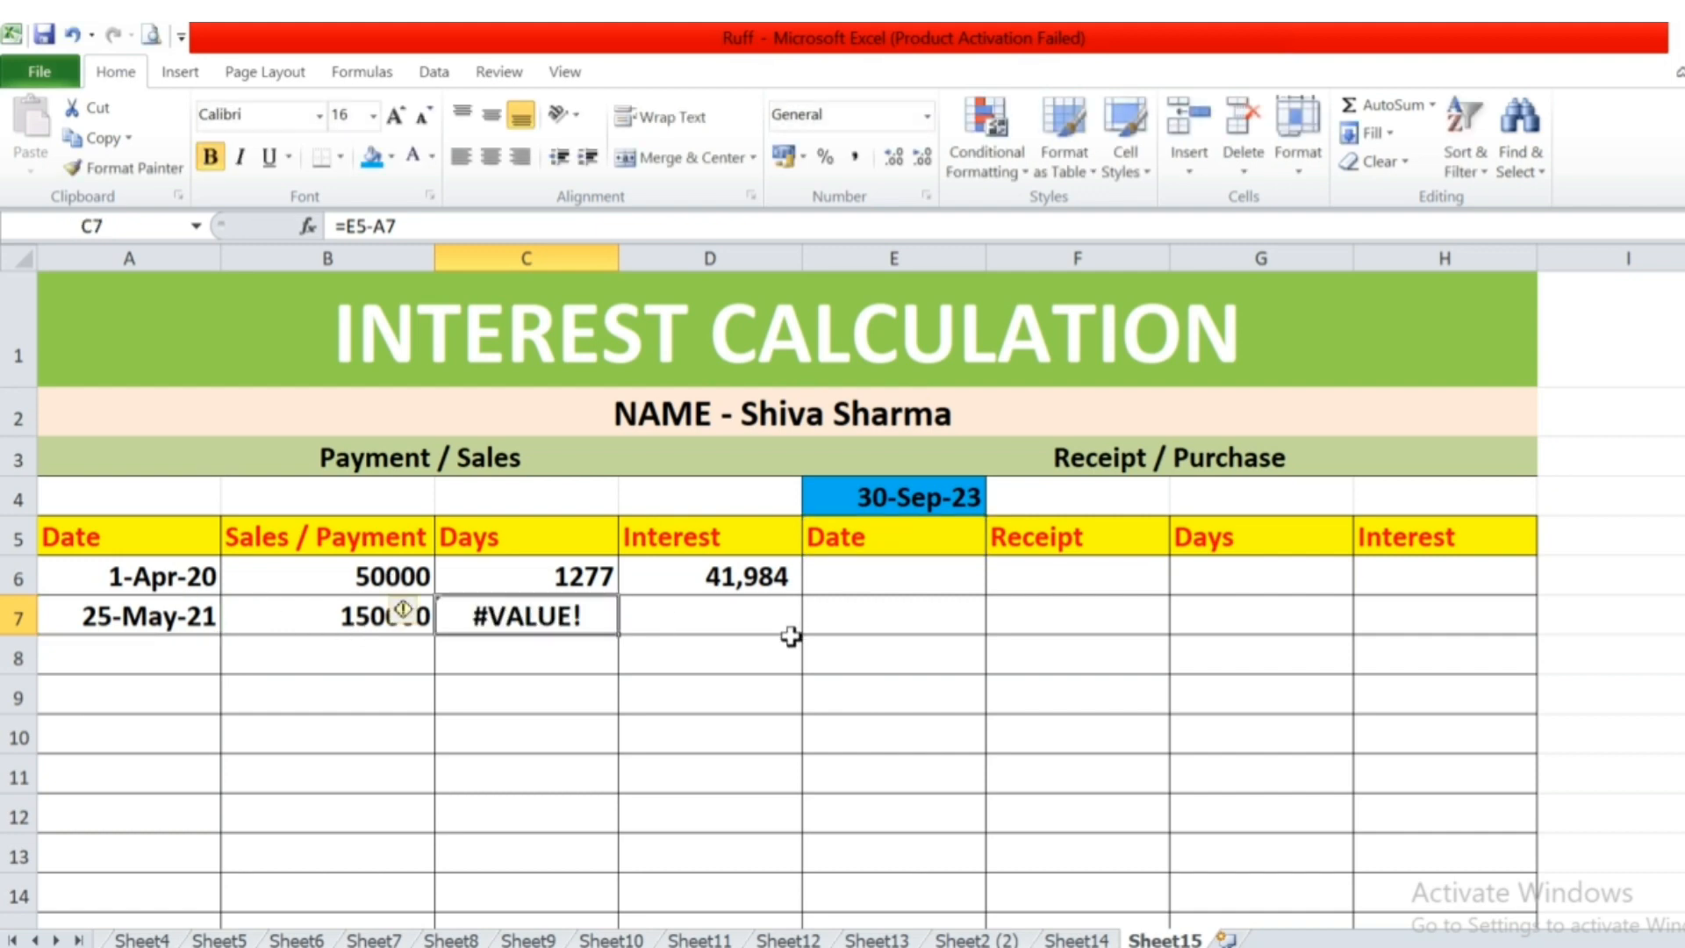
pyautogui.write('=')
pyautogui.press('Escape')
# Make the calculation date reference absolute in the first payment's days formula in C6, as =$E$4-A6.
pyautogui.press('Up')
pyautogui.press('F2')
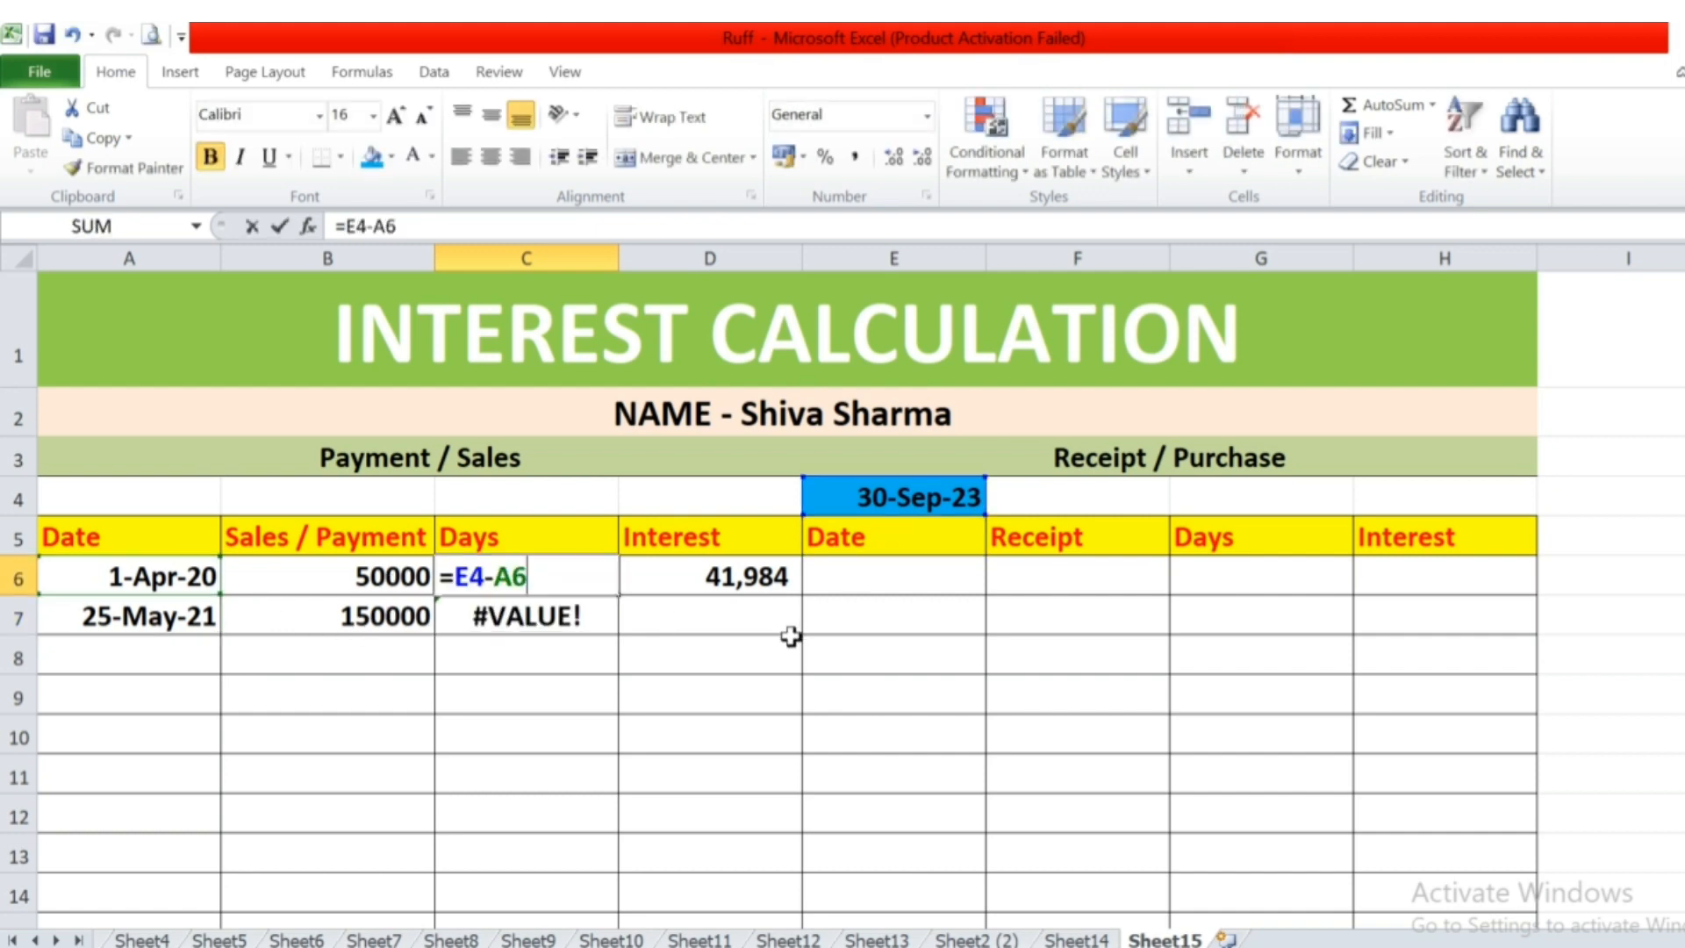
pyautogui.press('Left')
pyautogui.press('Left')
pyautogui.press('Left')
pyautogui.press('Left')
pyautogui.press('Left')
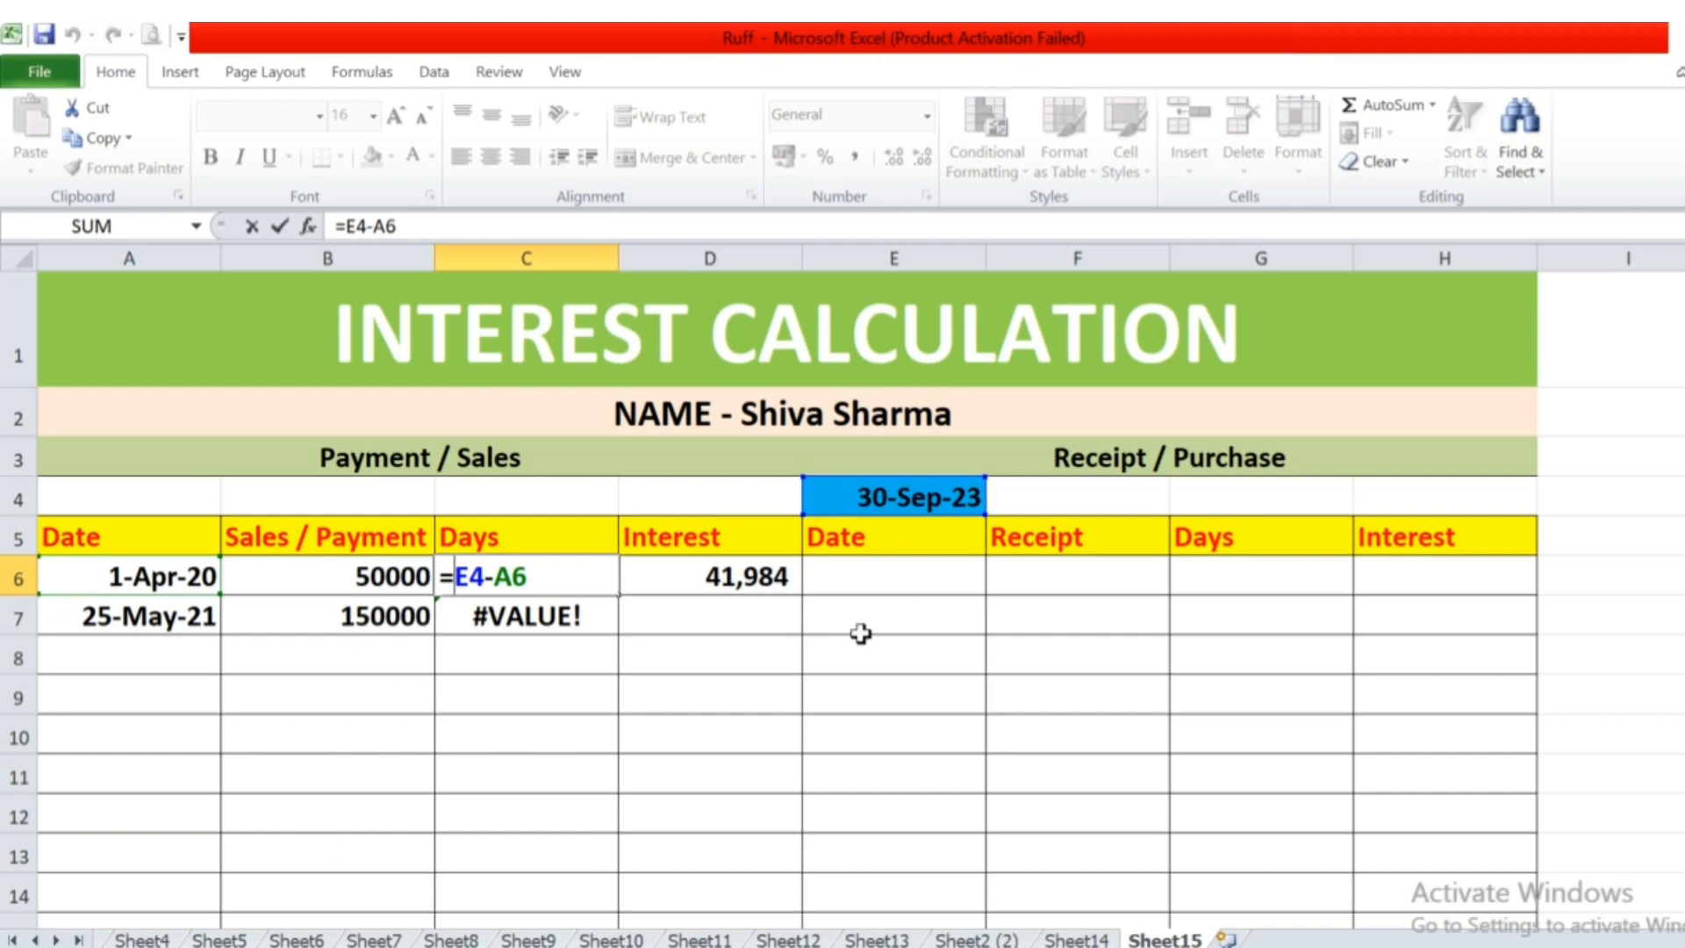
pyautogui.write('$')
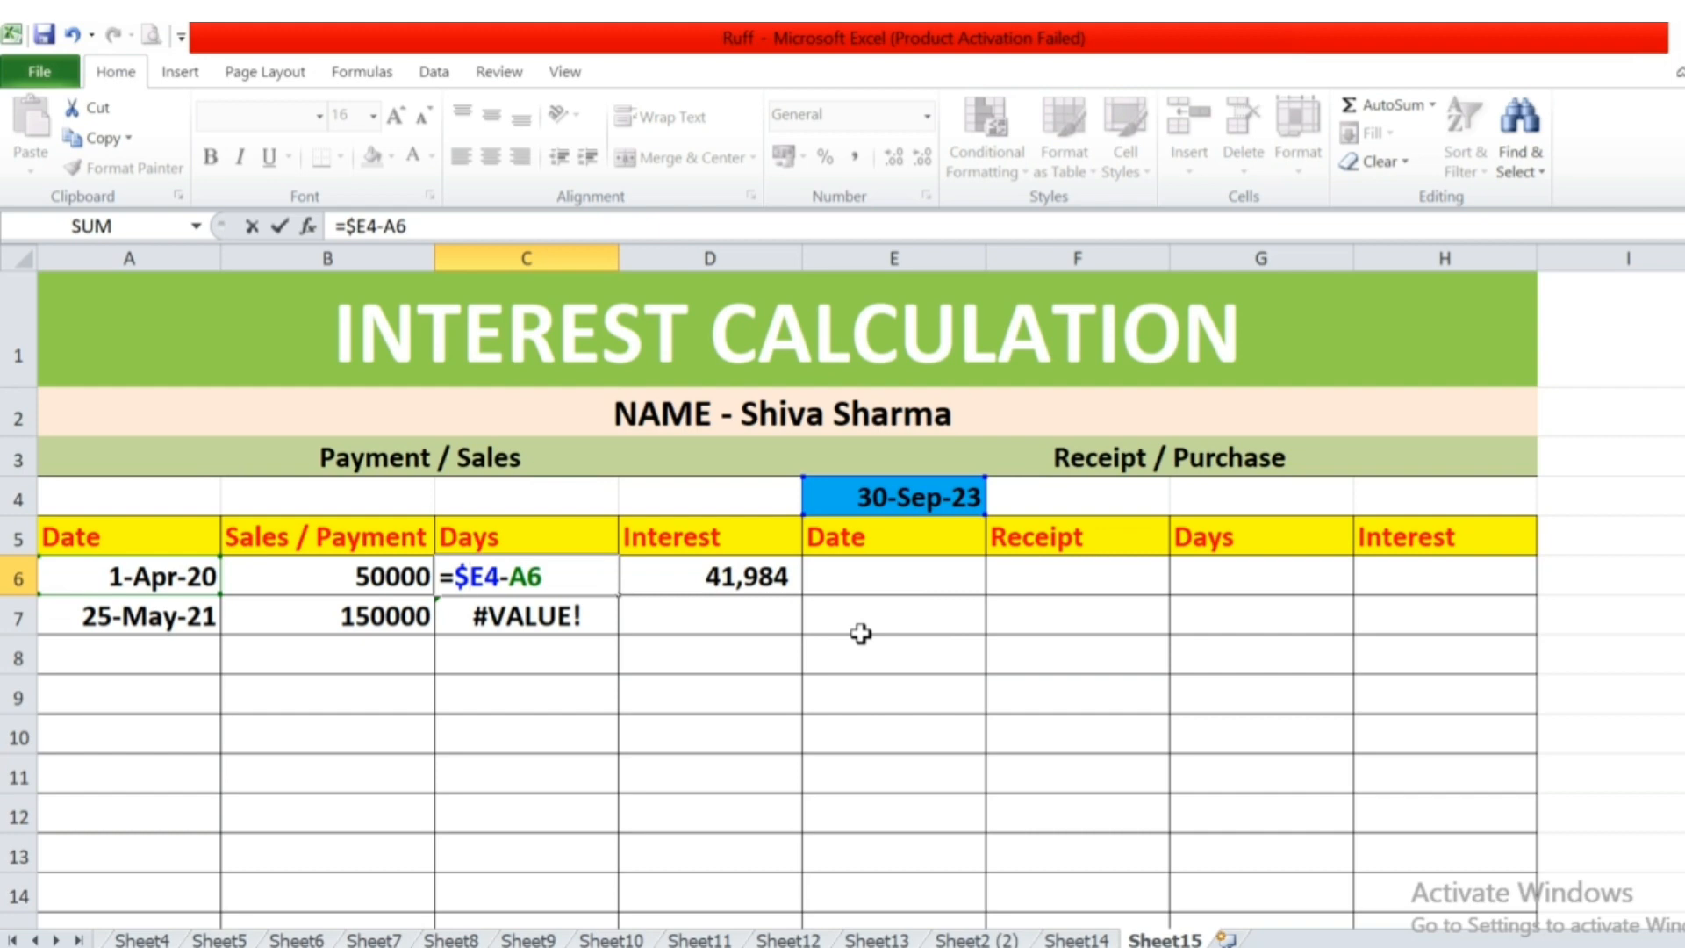
pyautogui.press('Right')
pyautogui.press('Right')
pyautogui.write('$')
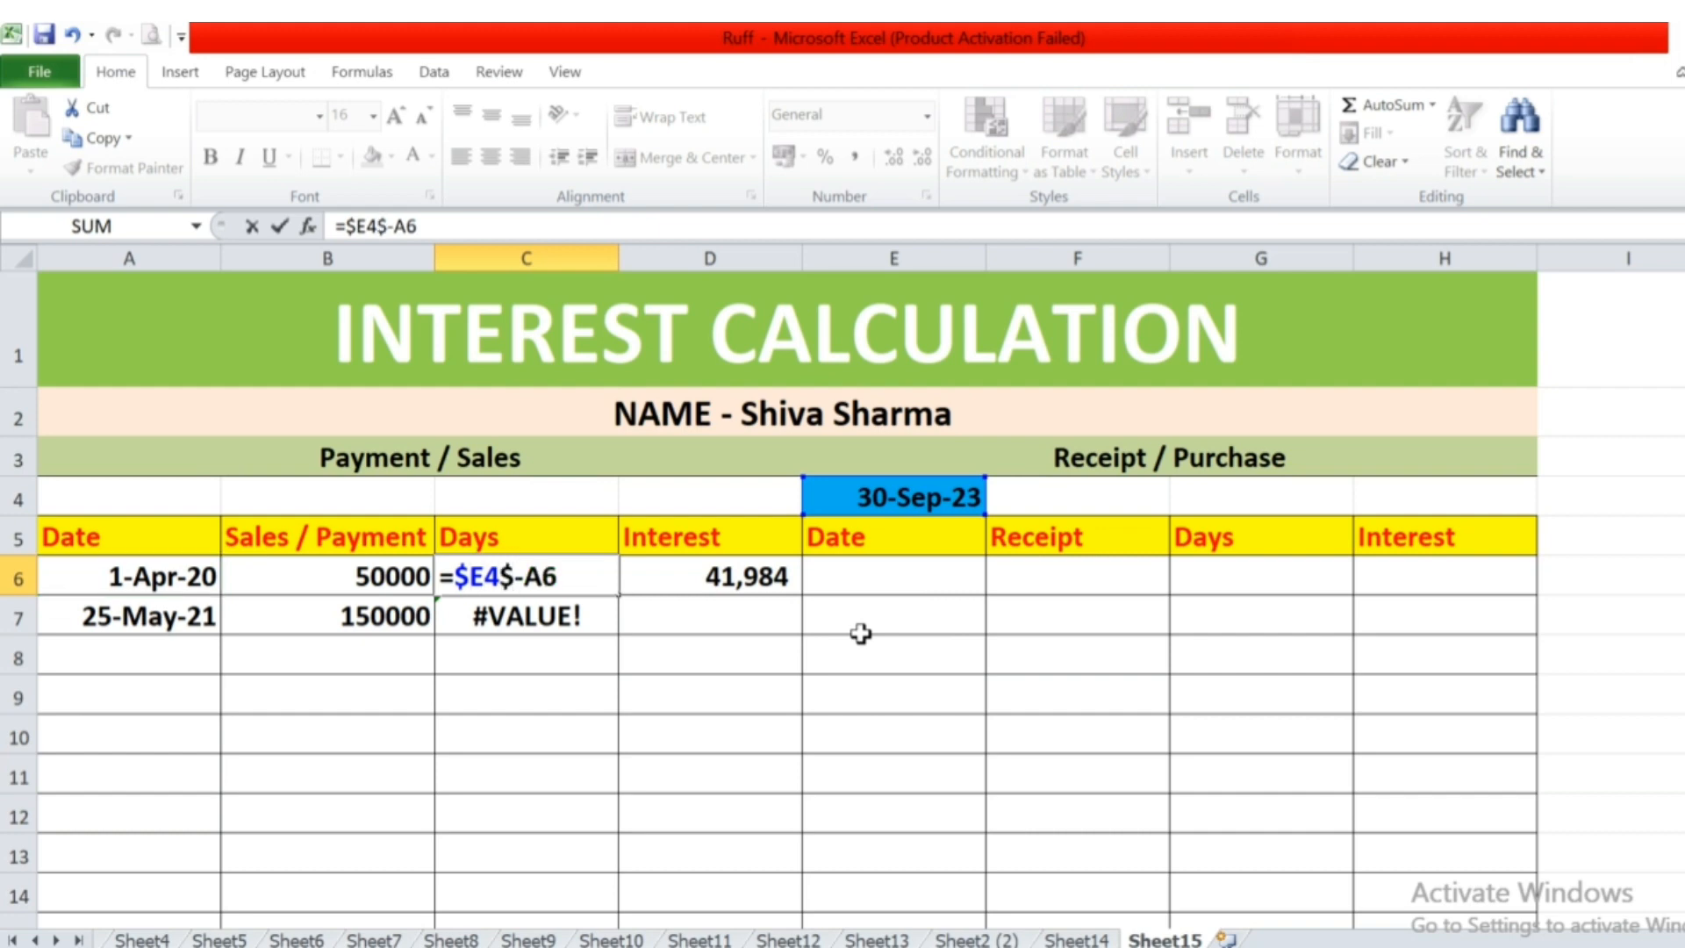
pyautogui.press('Return')
pyautogui.press('Return')
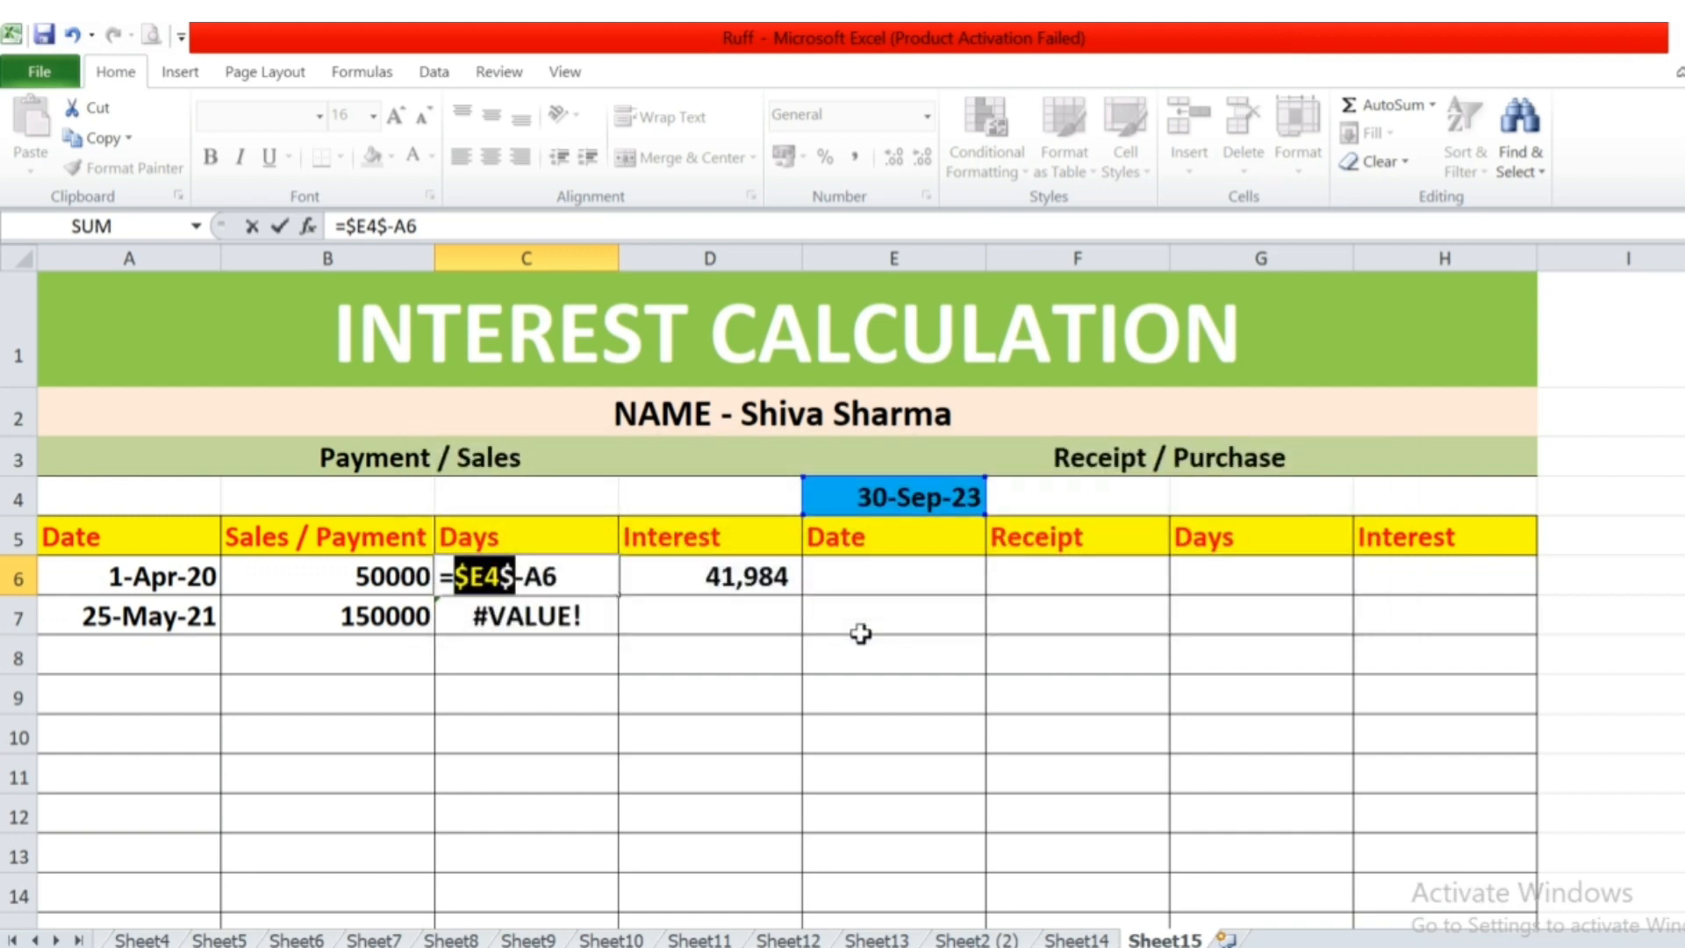
pyautogui.press('Right')
pyautogui.press('BackSpace')
pyautogui.press('Left')
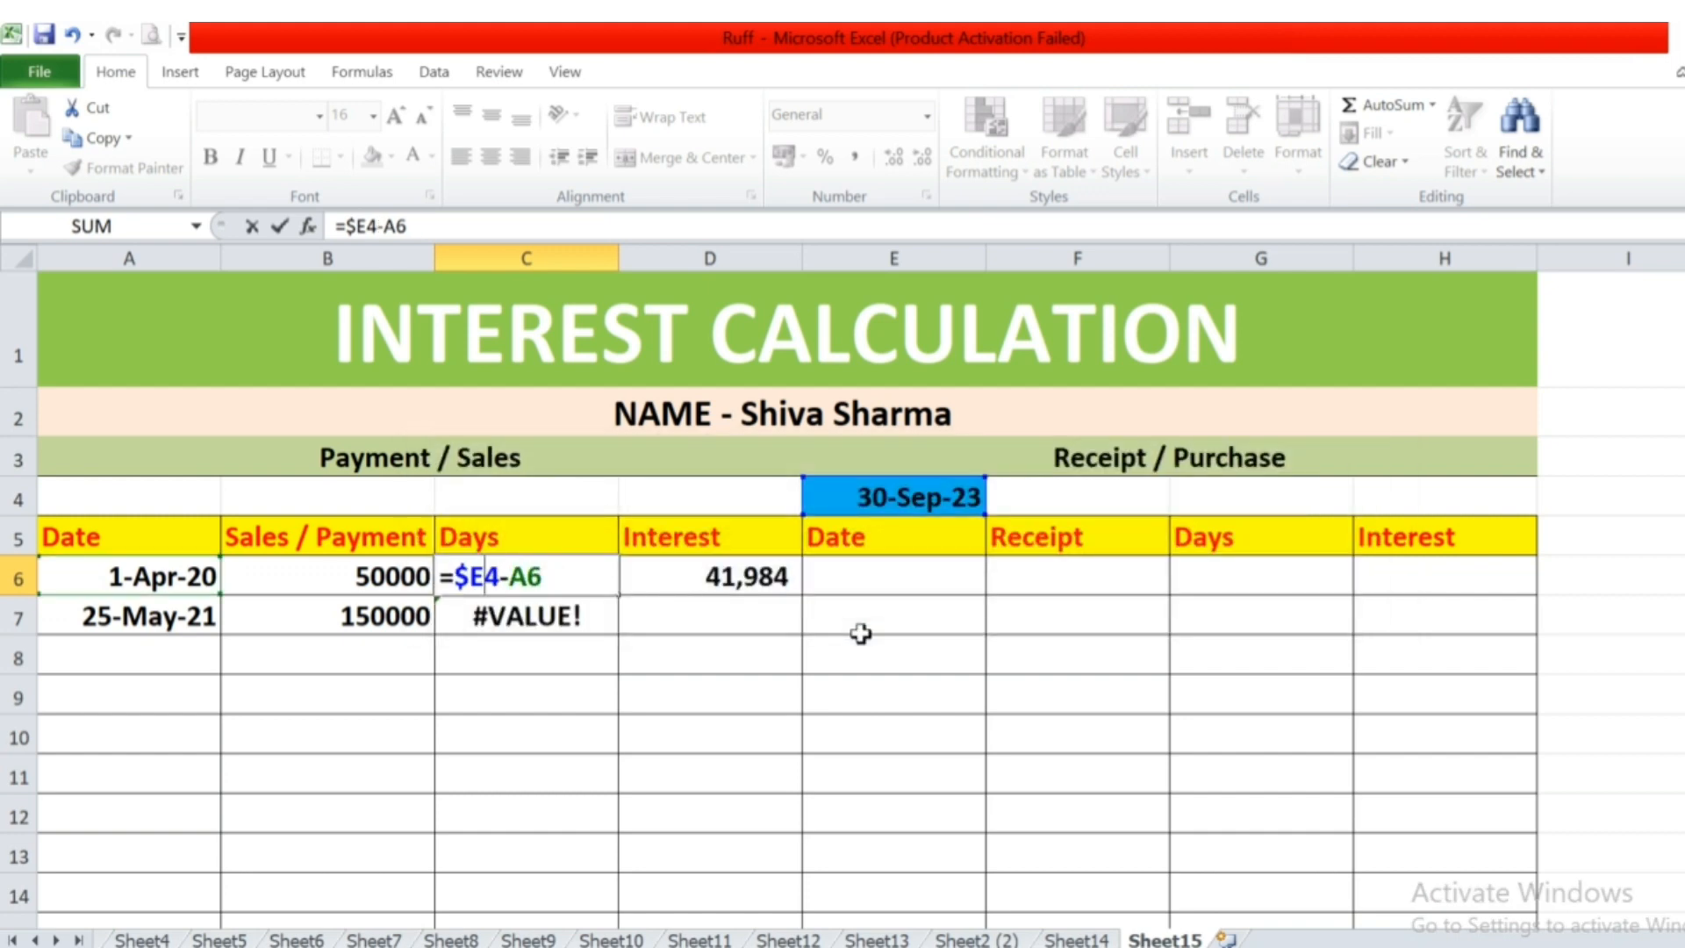
pyautogui.write('$')
pyautogui.press('Return')
pyautogui.press('Up')
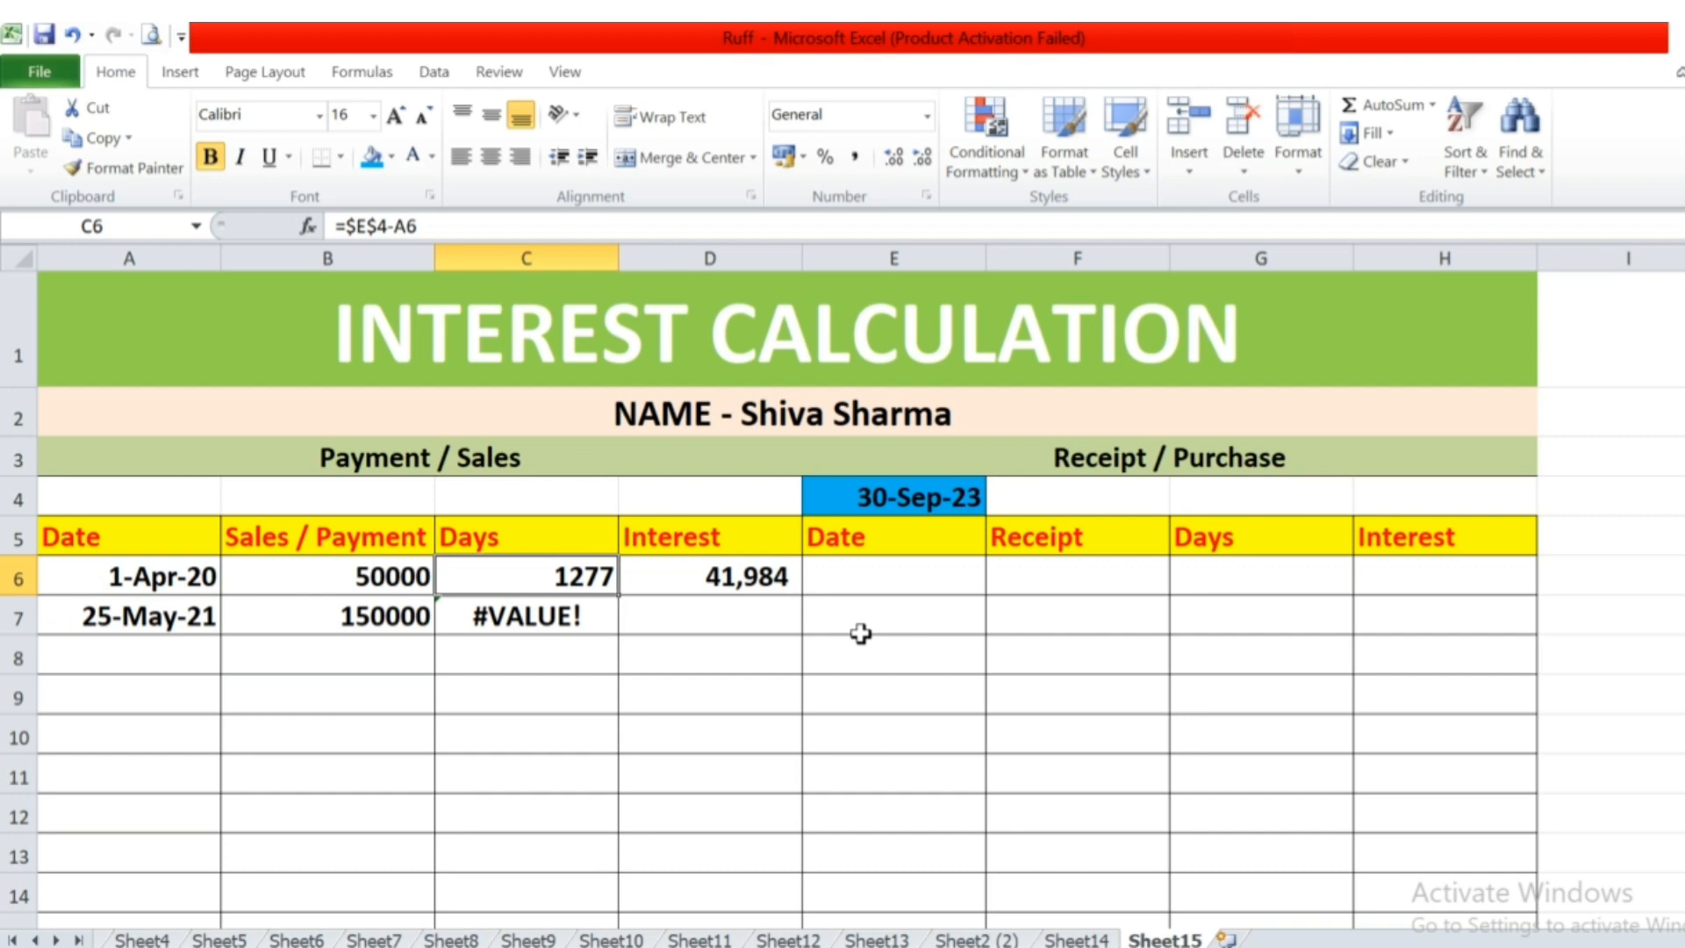
# Fill the days formula from C6 down into cell C7 and check its references.
pyautogui.press('Down')
pyautogui.hotkey('ctrl', 'd')
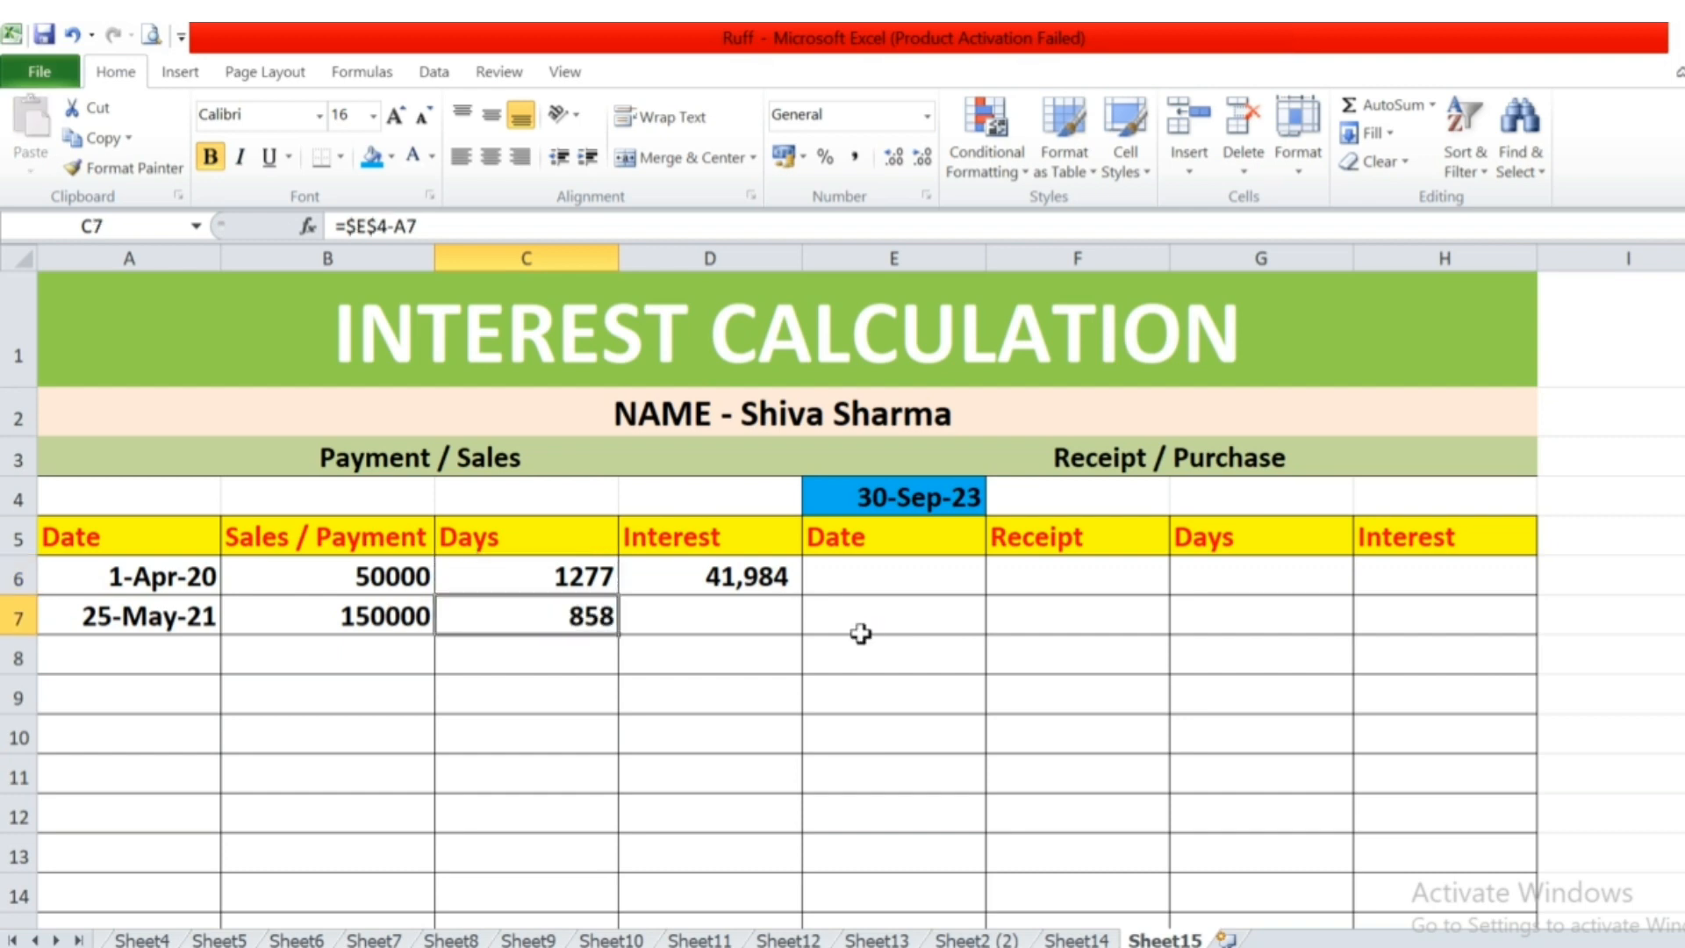
pyautogui.press('F2')
pyautogui.press('Escape')
# Extend the days formula down the Payment / Sales Days column through cells C8 to C11.
pyautogui.press('Down')
pyautogui.hotkey('ctrl', 'd')
pyautogui.press('F2')
pyautogui.press('Escape')
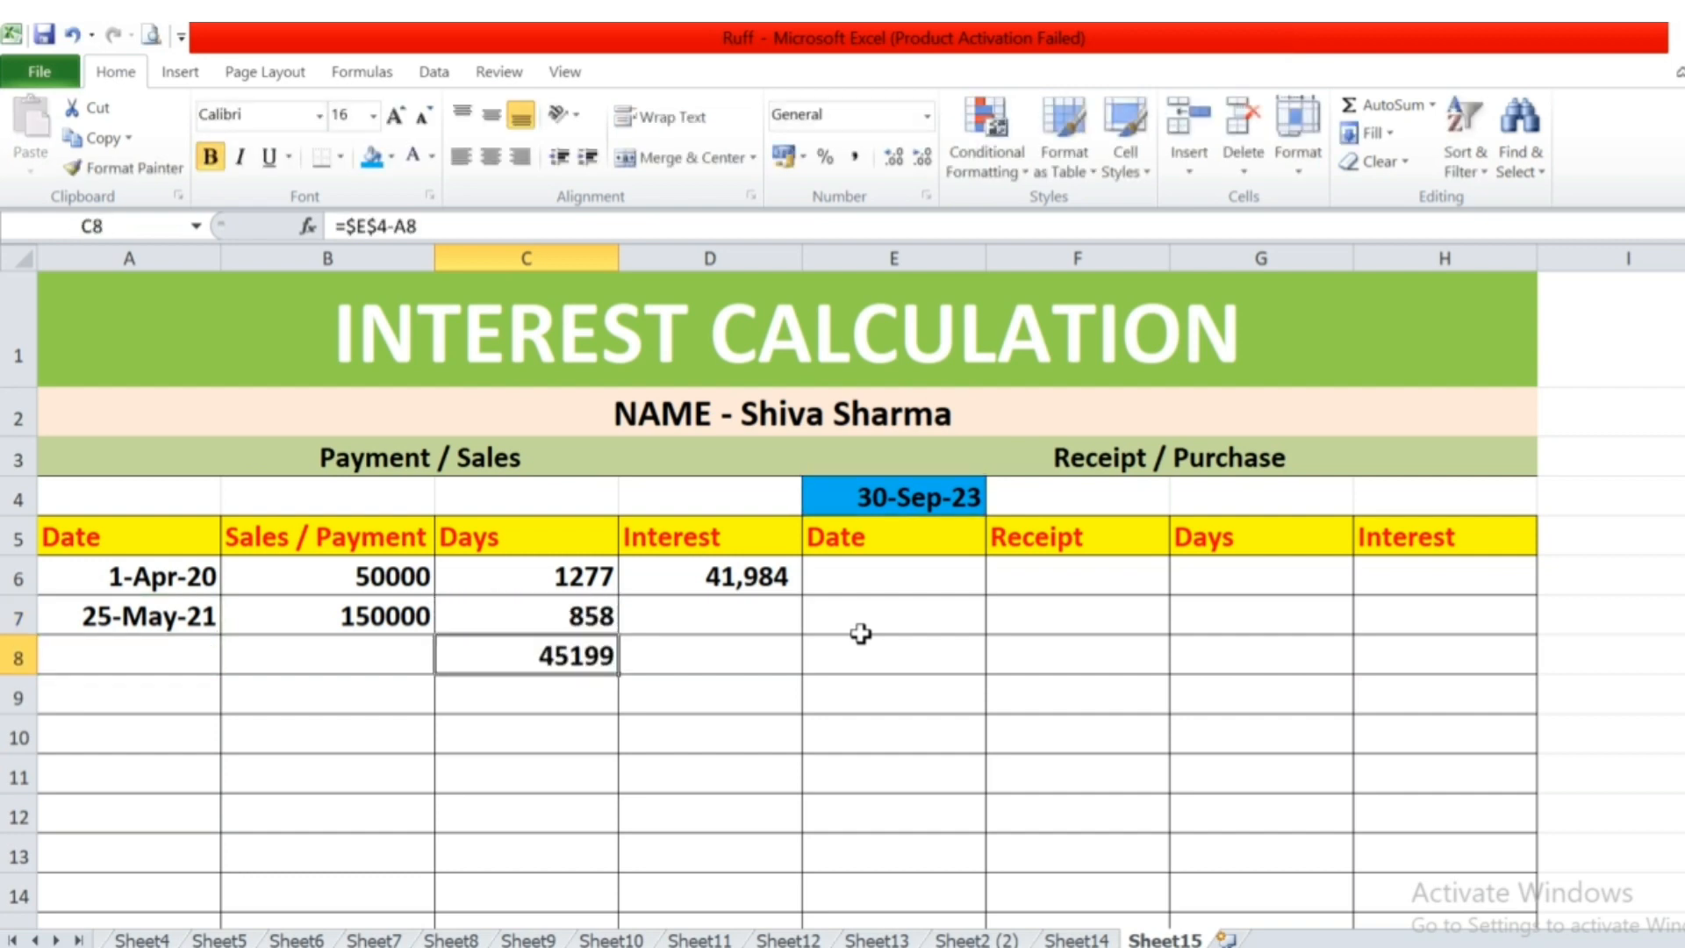
pyautogui.press('Down')
pyautogui.hotkey('ctrl', 'd')
pyautogui.press('F2')
pyautogui.press('Escape')
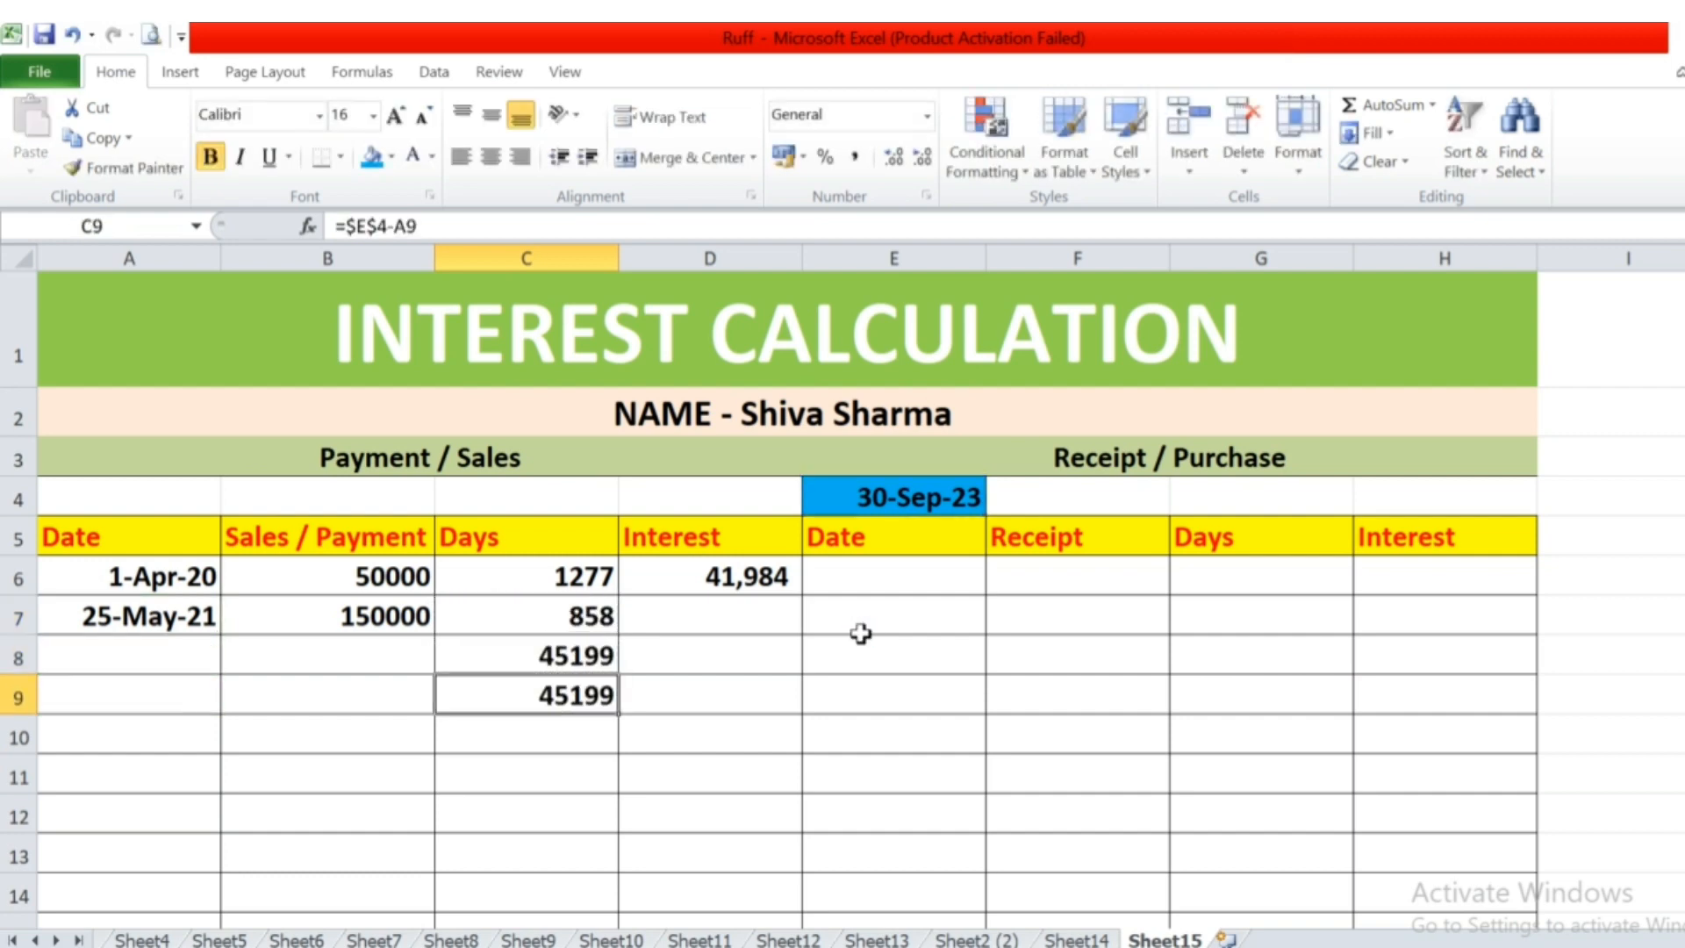
pyautogui.press('Down')
pyautogui.hotkey('ctrl', 'd')
pyautogui.press('F2')
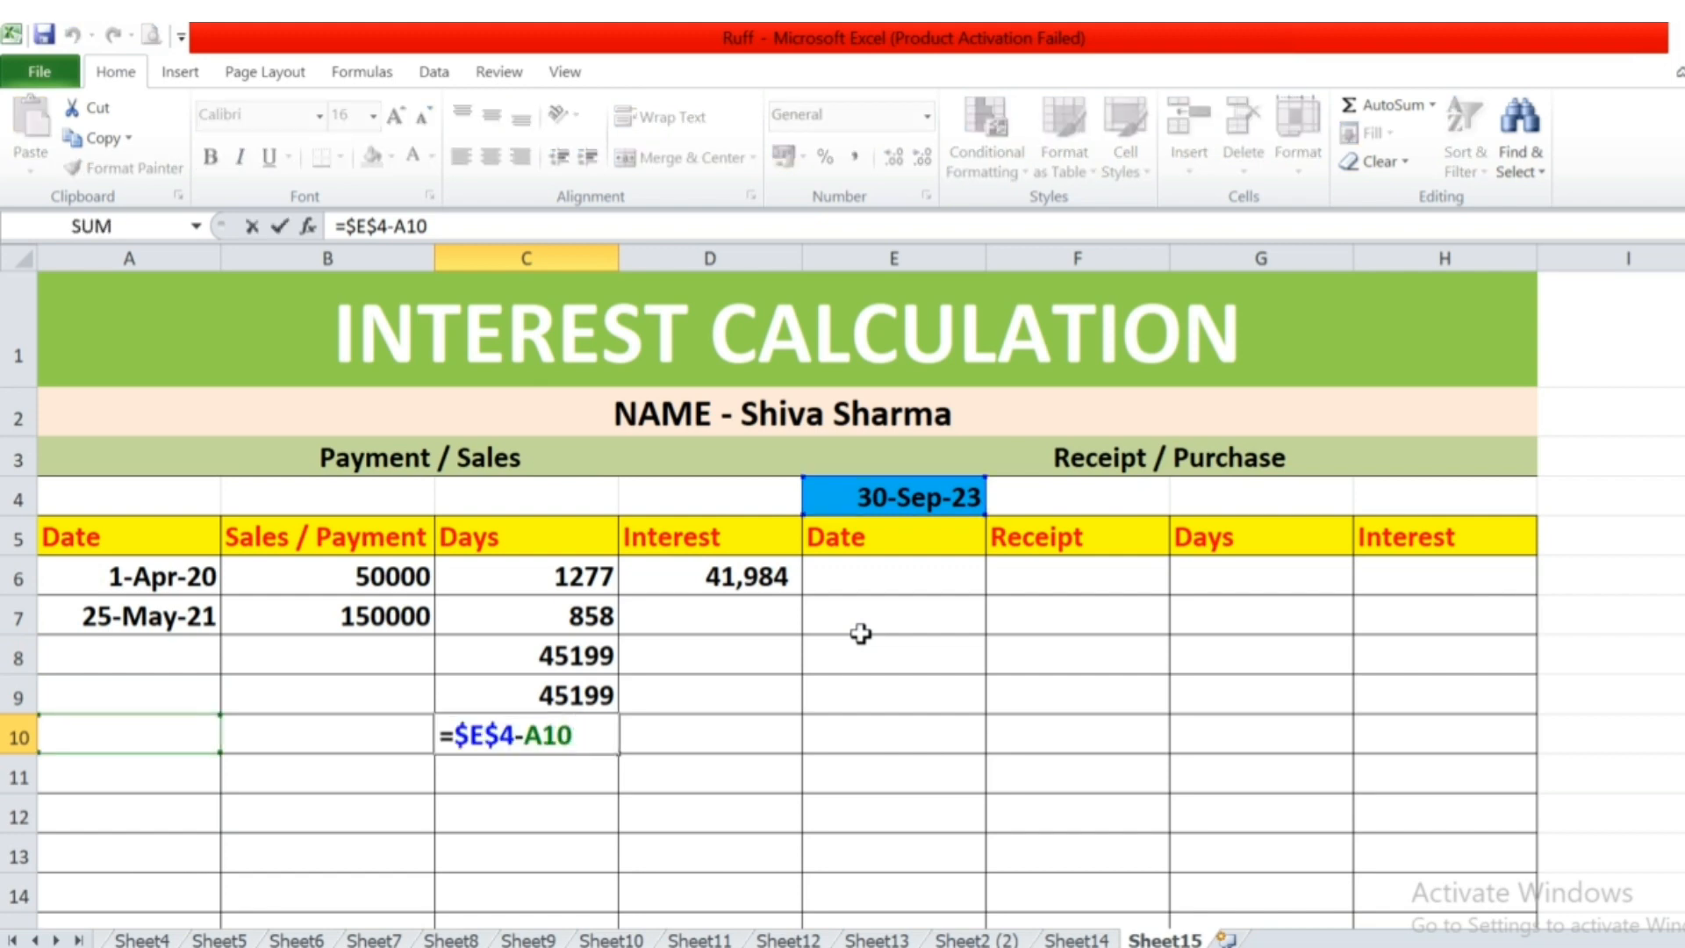
pyautogui.press('Escape')
pyautogui.hotkey('ctrl', 'c')
pyautogui.press('Down')
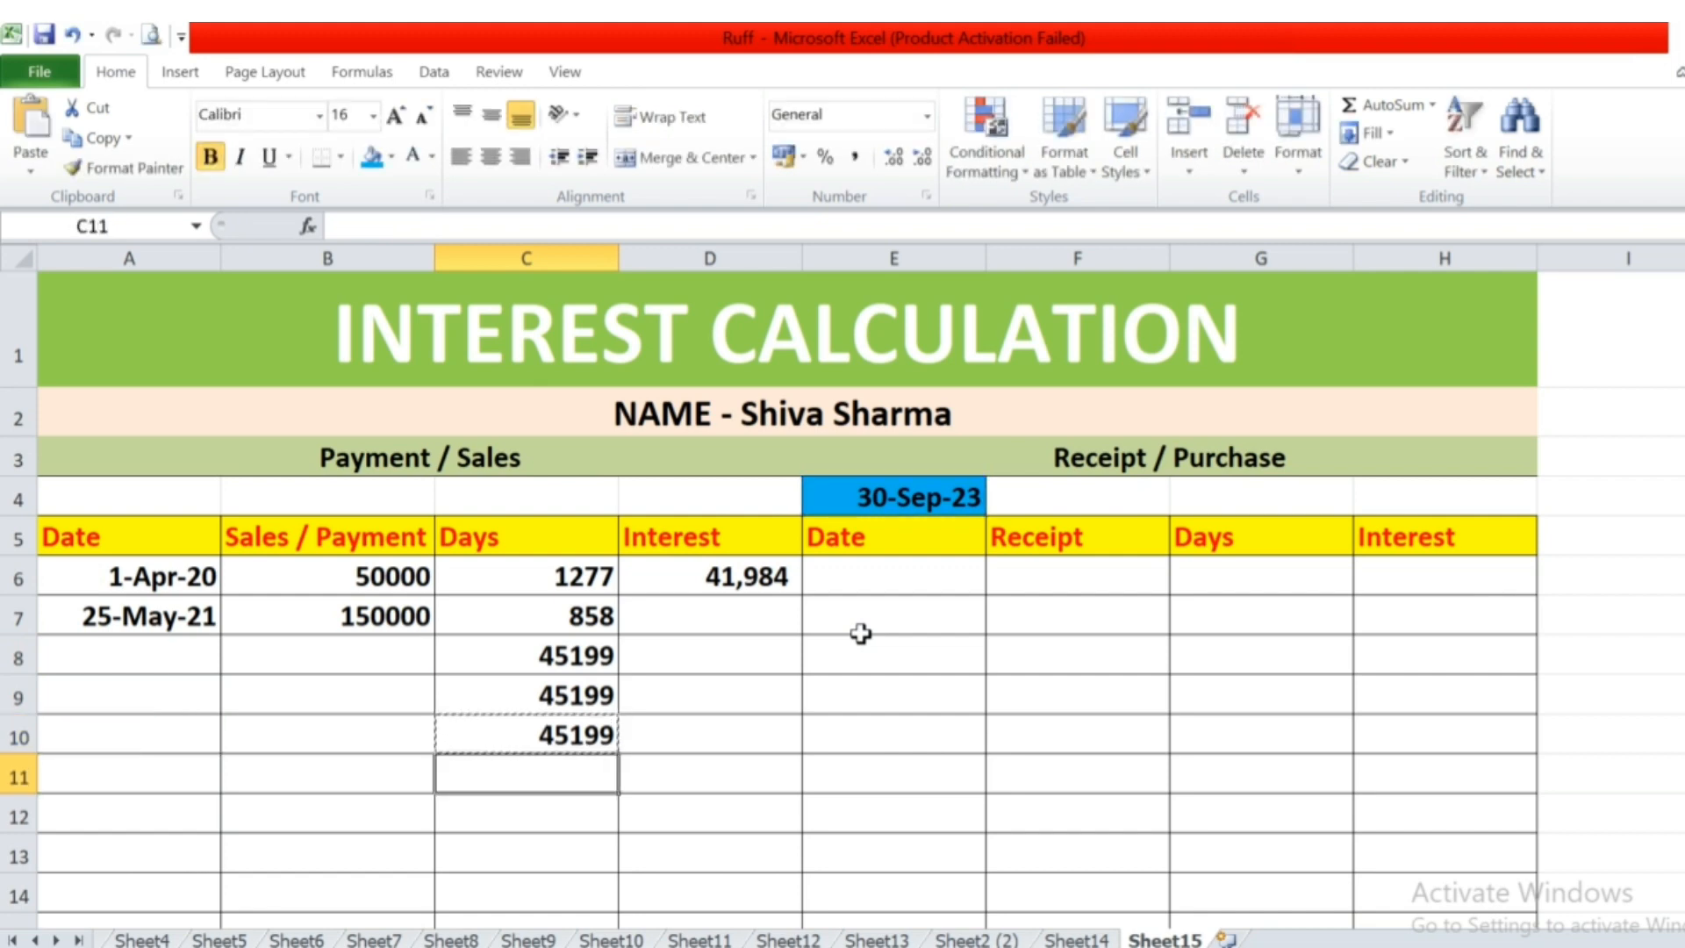
pyautogui.press('Return')
# Fill the interest formula from D6 down into cells D7 to D10.
pyautogui.press('Up')
pyautogui.press('Left')
pyautogui.press('Left')
pyautogui.press('Up')
pyautogui.press('Up')
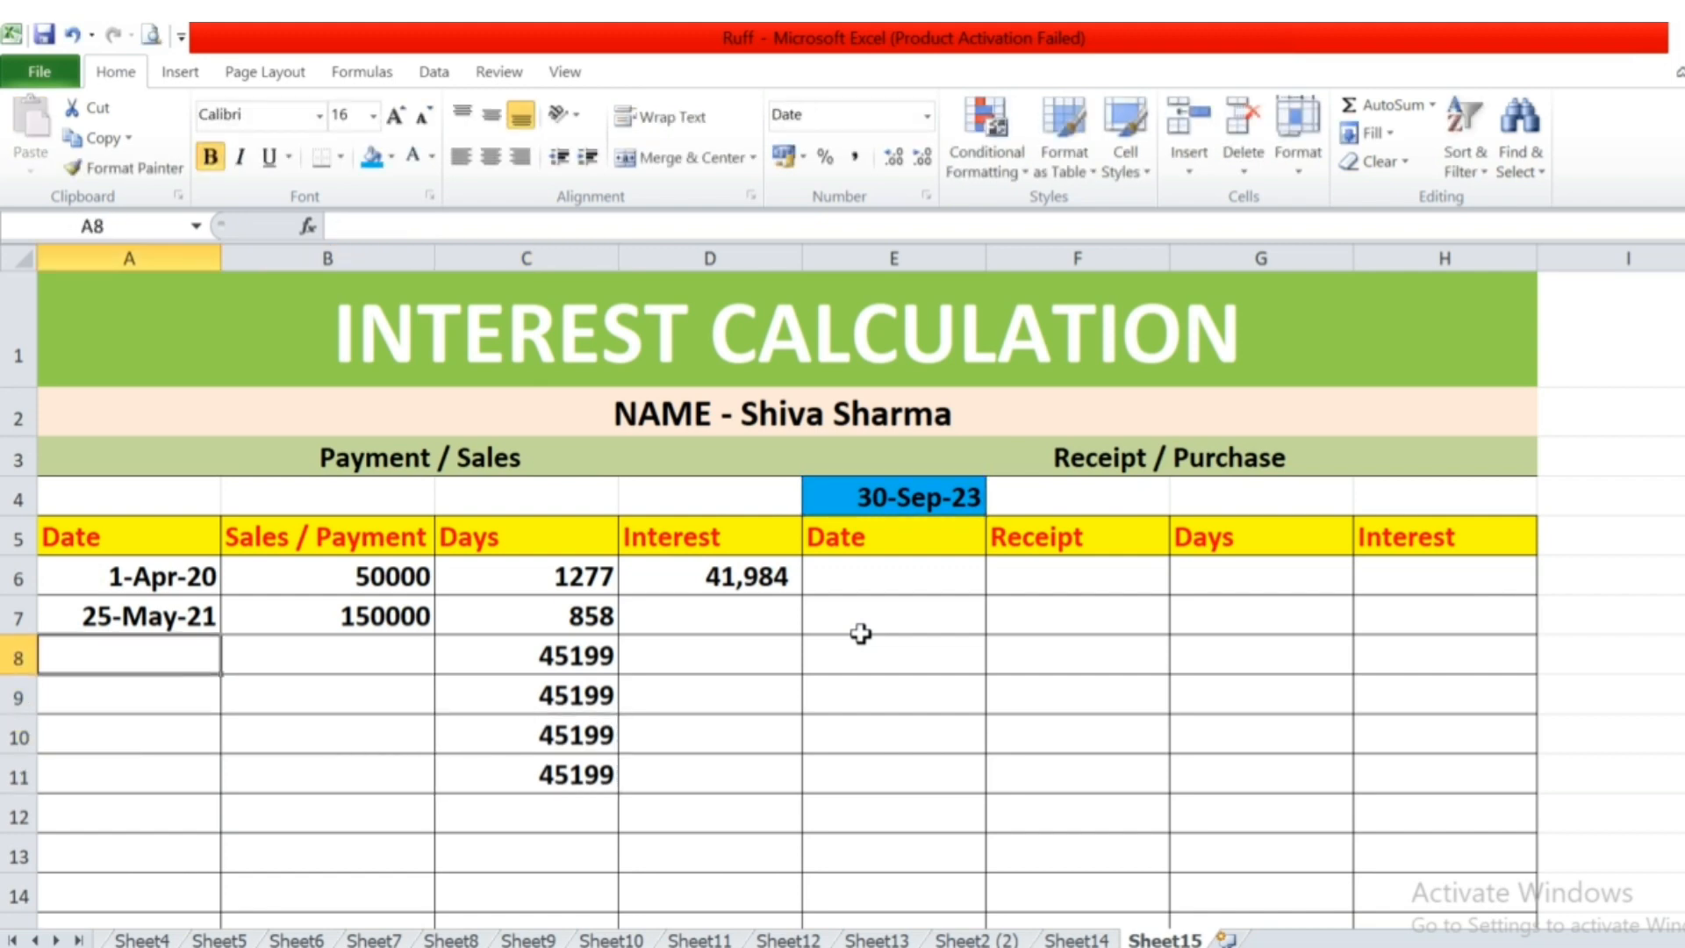
pyautogui.press('Up')
pyautogui.press('Right')
pyautogui.press('Right')
pyautogui.press('Down')
pyautogui.press('Up')
pyautogui.press('Left')
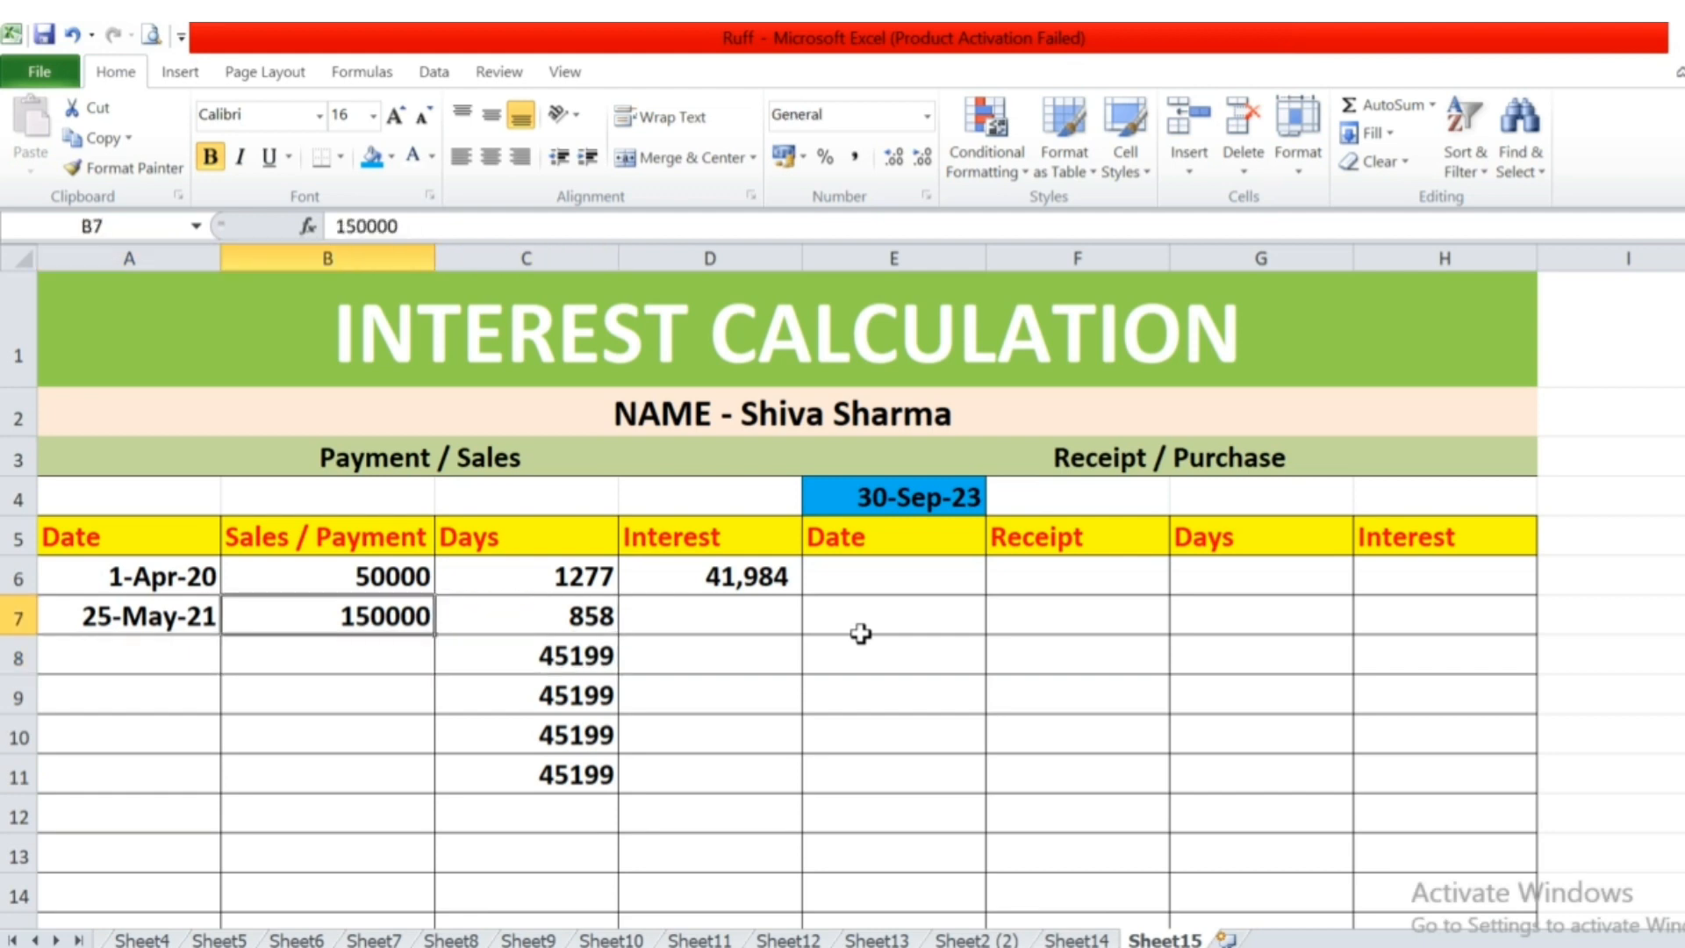
pyautogui.press('Up')
pyautogui.press('Right')
pyautogui.press('Right')
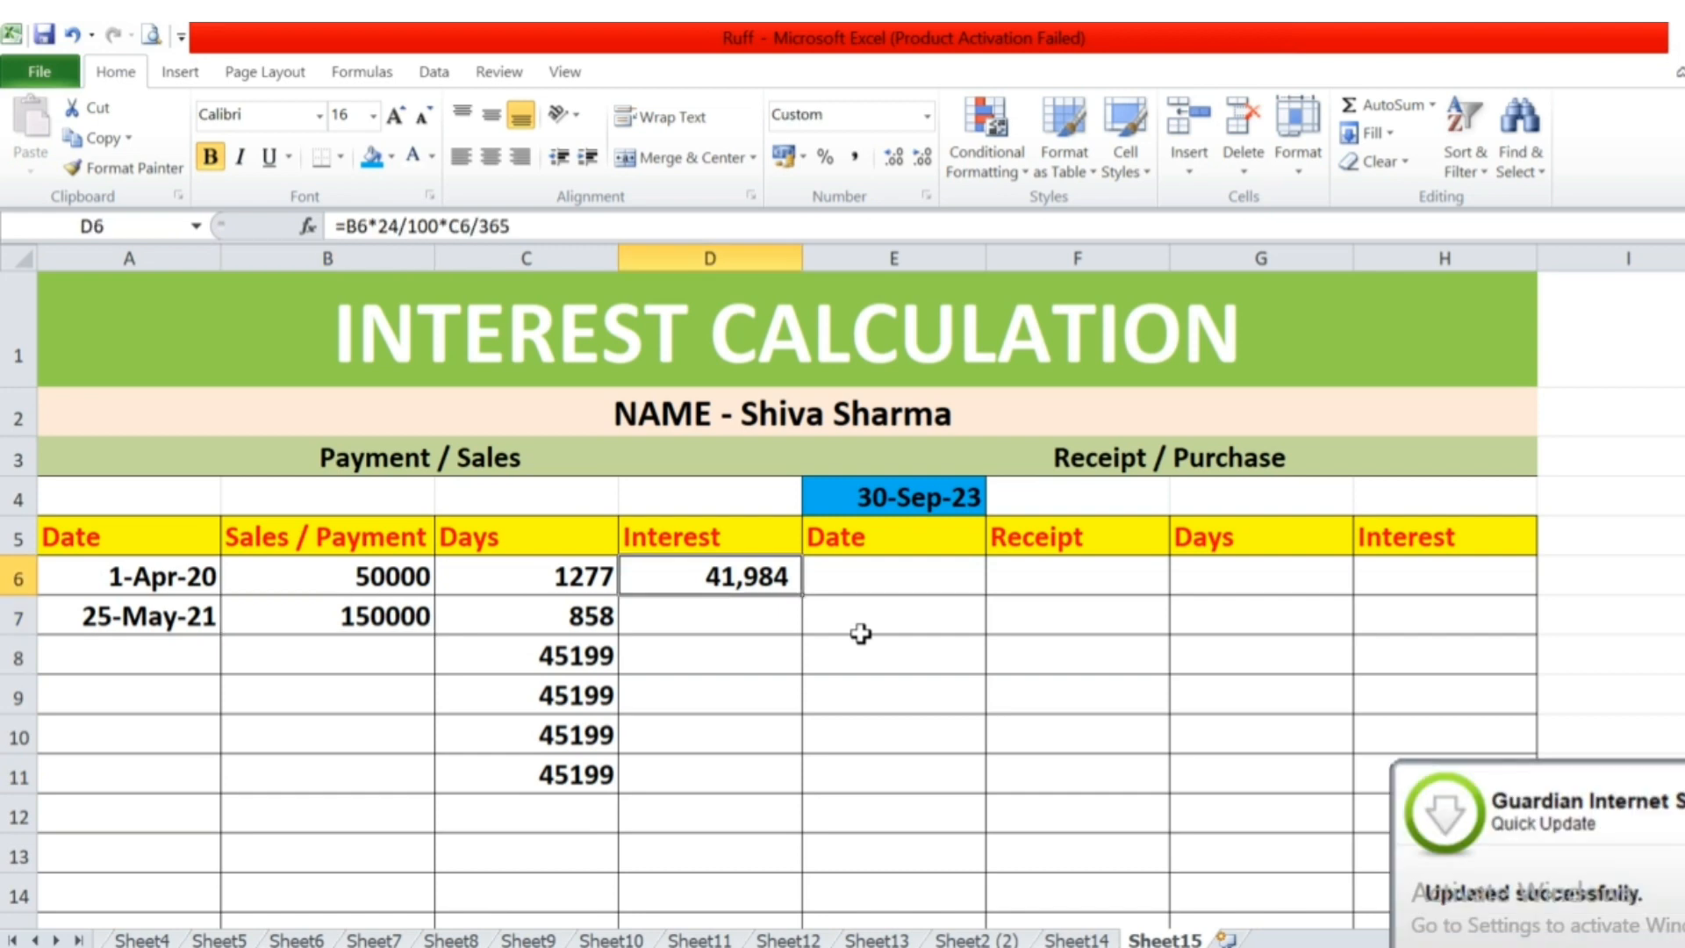
pyautogui.press('Down')
pyautogui.hotkey('ctrl', 'd')
pyautogui.hotkey('ctrl', 'c')
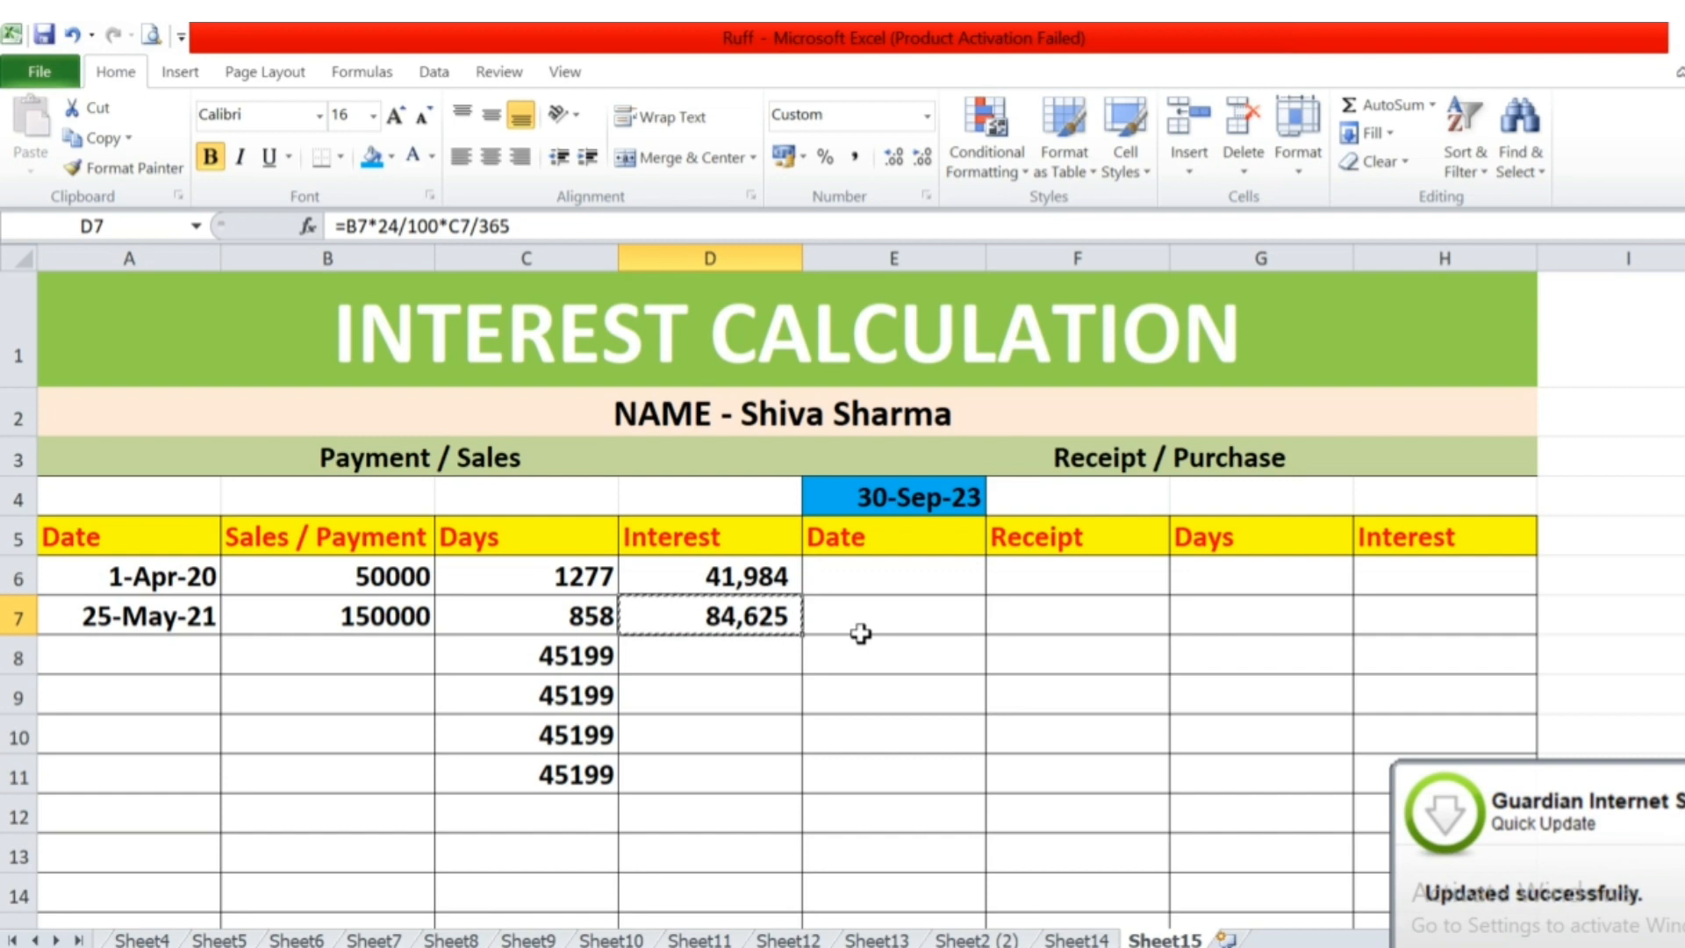
# Enter the third payment in row 8 with the date 12/12/2022 in A8 and the amount 250000 in B8.
pyautogui.write('12/12/20')
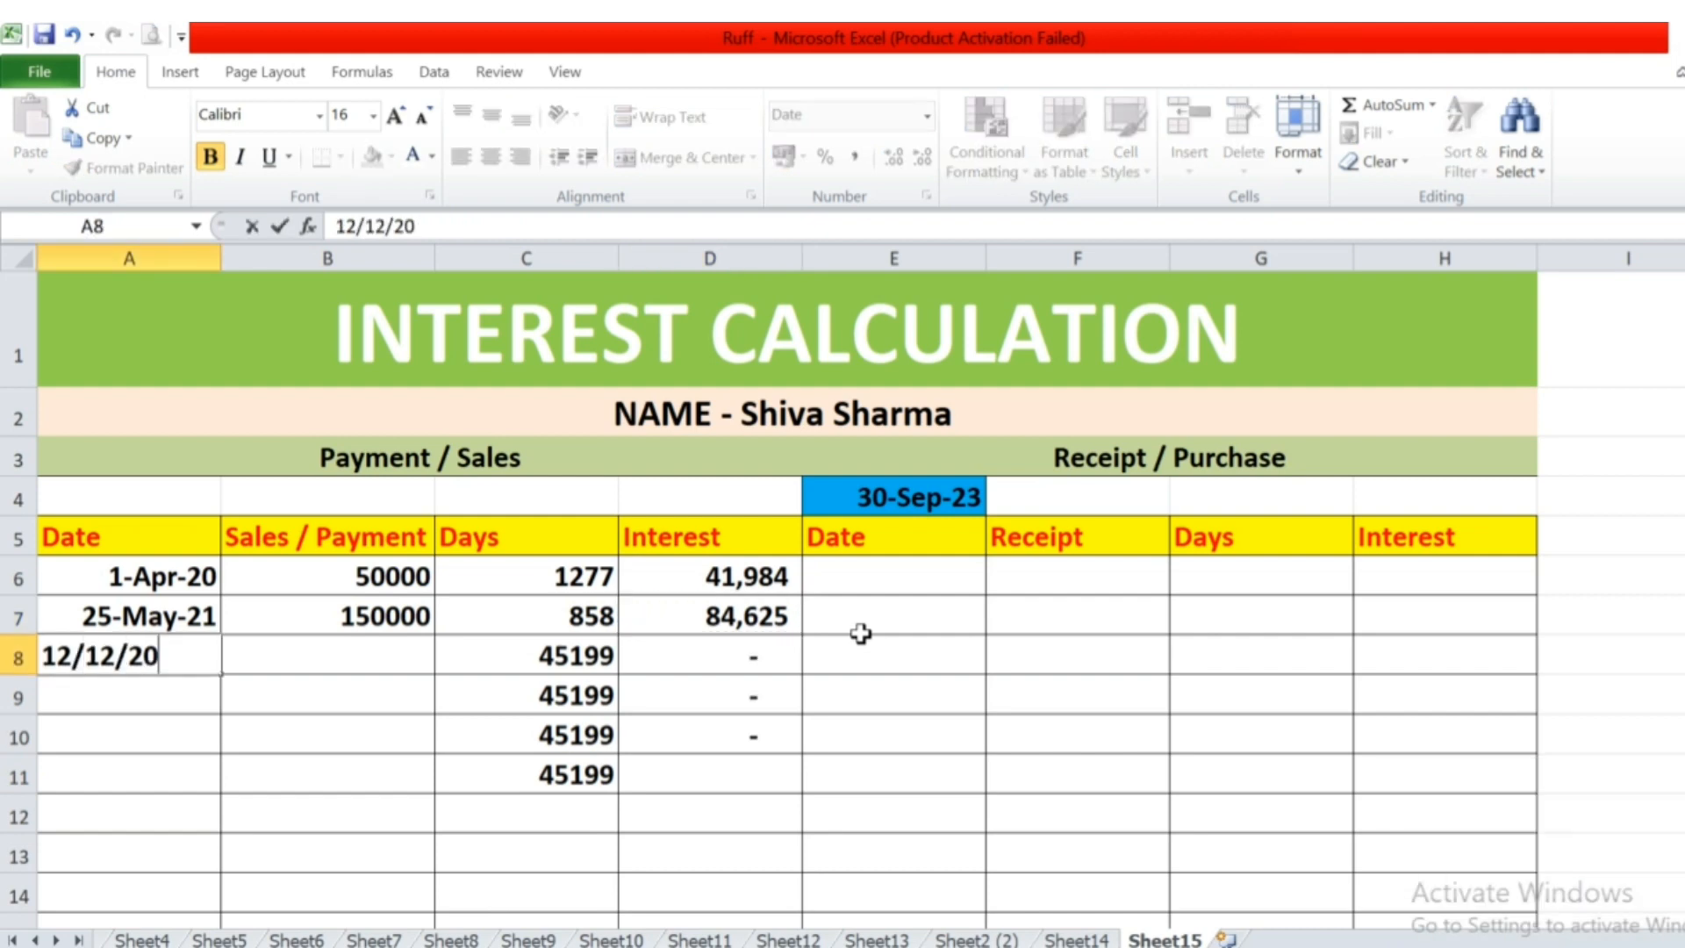
pyautogui.write('22')
pyautogui.press('Return')
pyautogui.press('Up')
pyautogui.press('Right')
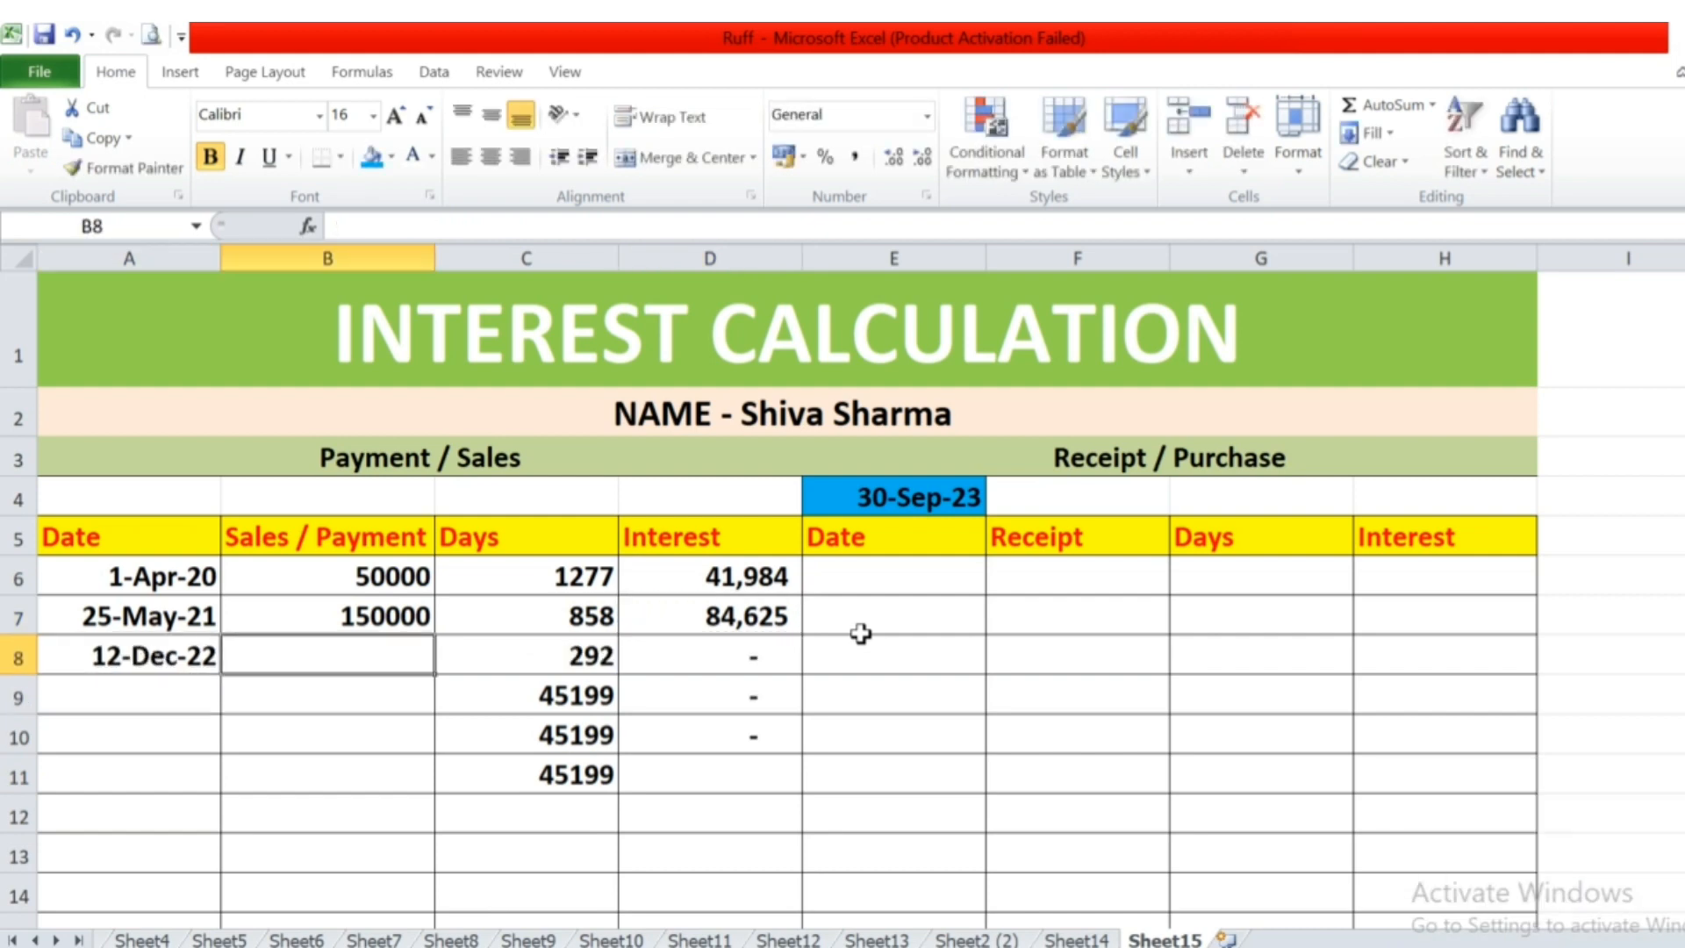
pyautogui.write('250000')
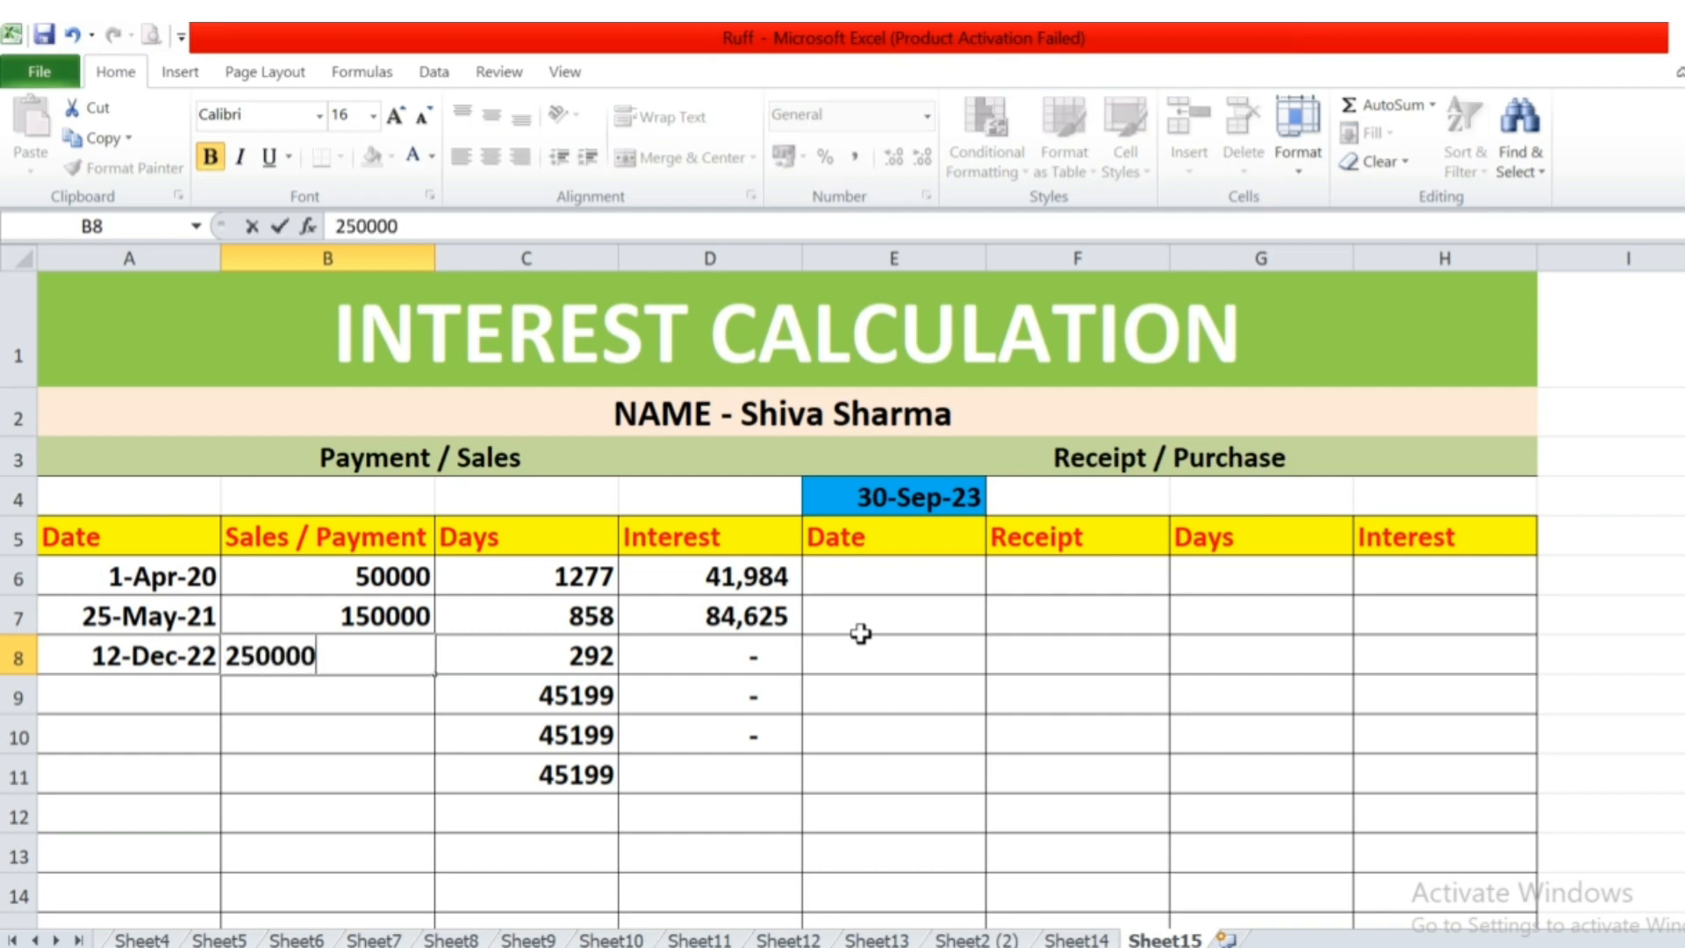
pyautogui.press('Return')
pyautogui.press('Up')
pyautogui.press('Right')
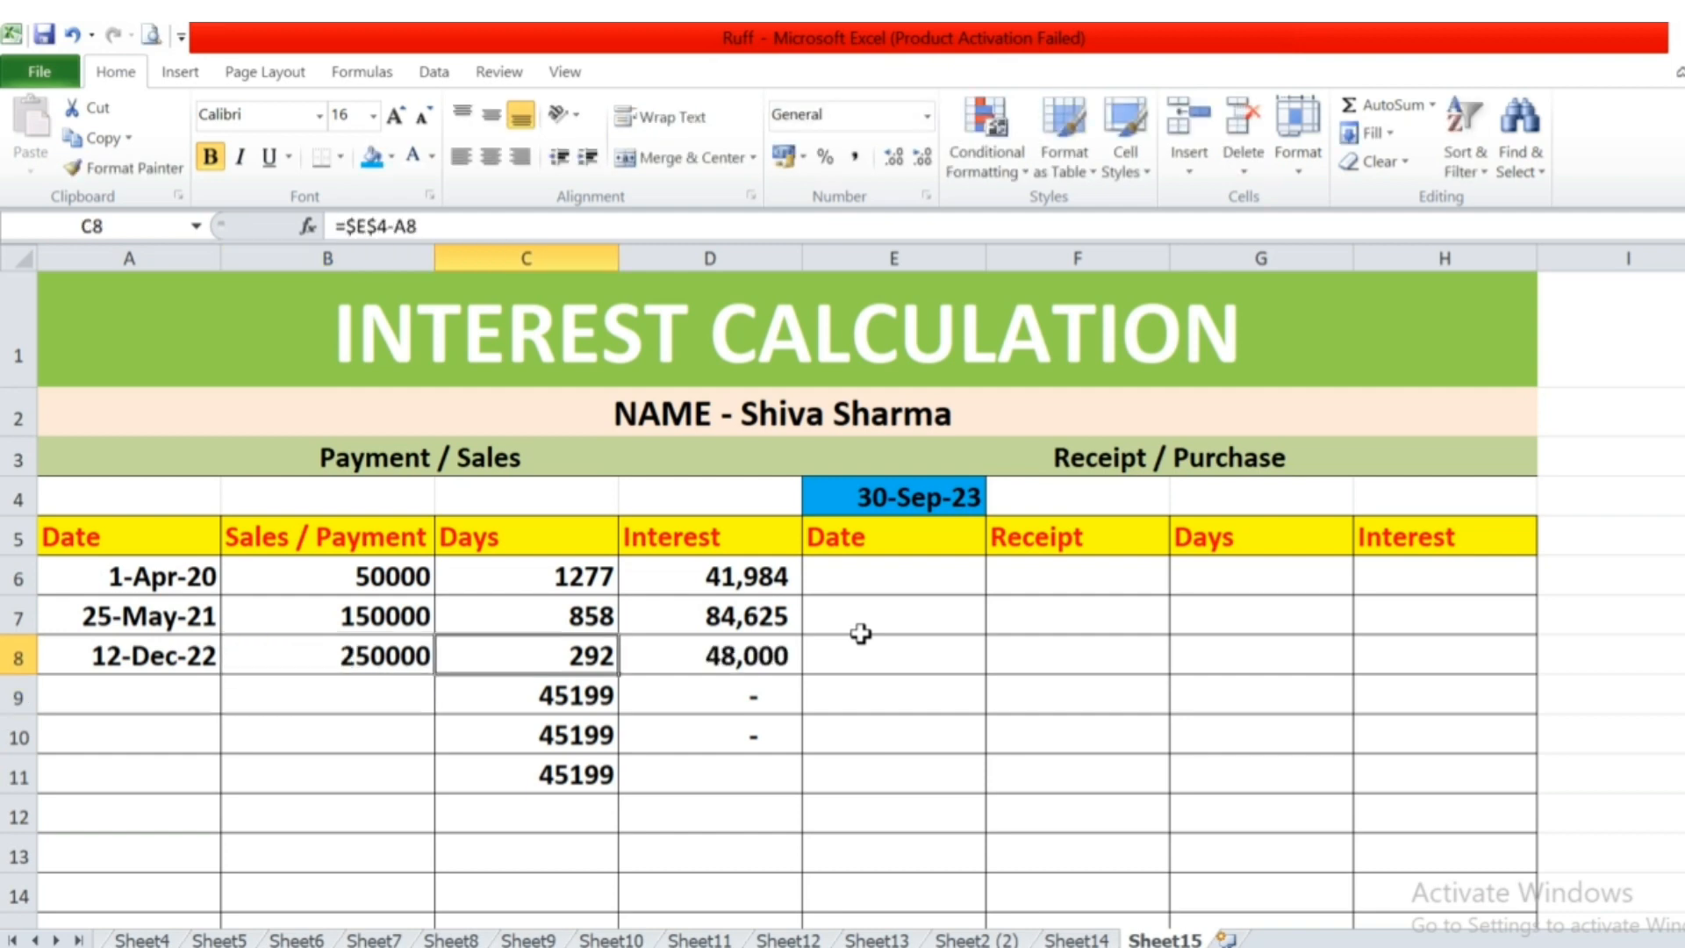
# Check the cell references in the third payment's days formula in C8 and interest formula in D8.
pyautogui.press('F2')
pyautogui.press('Escape')
pyautogui.press('Right')
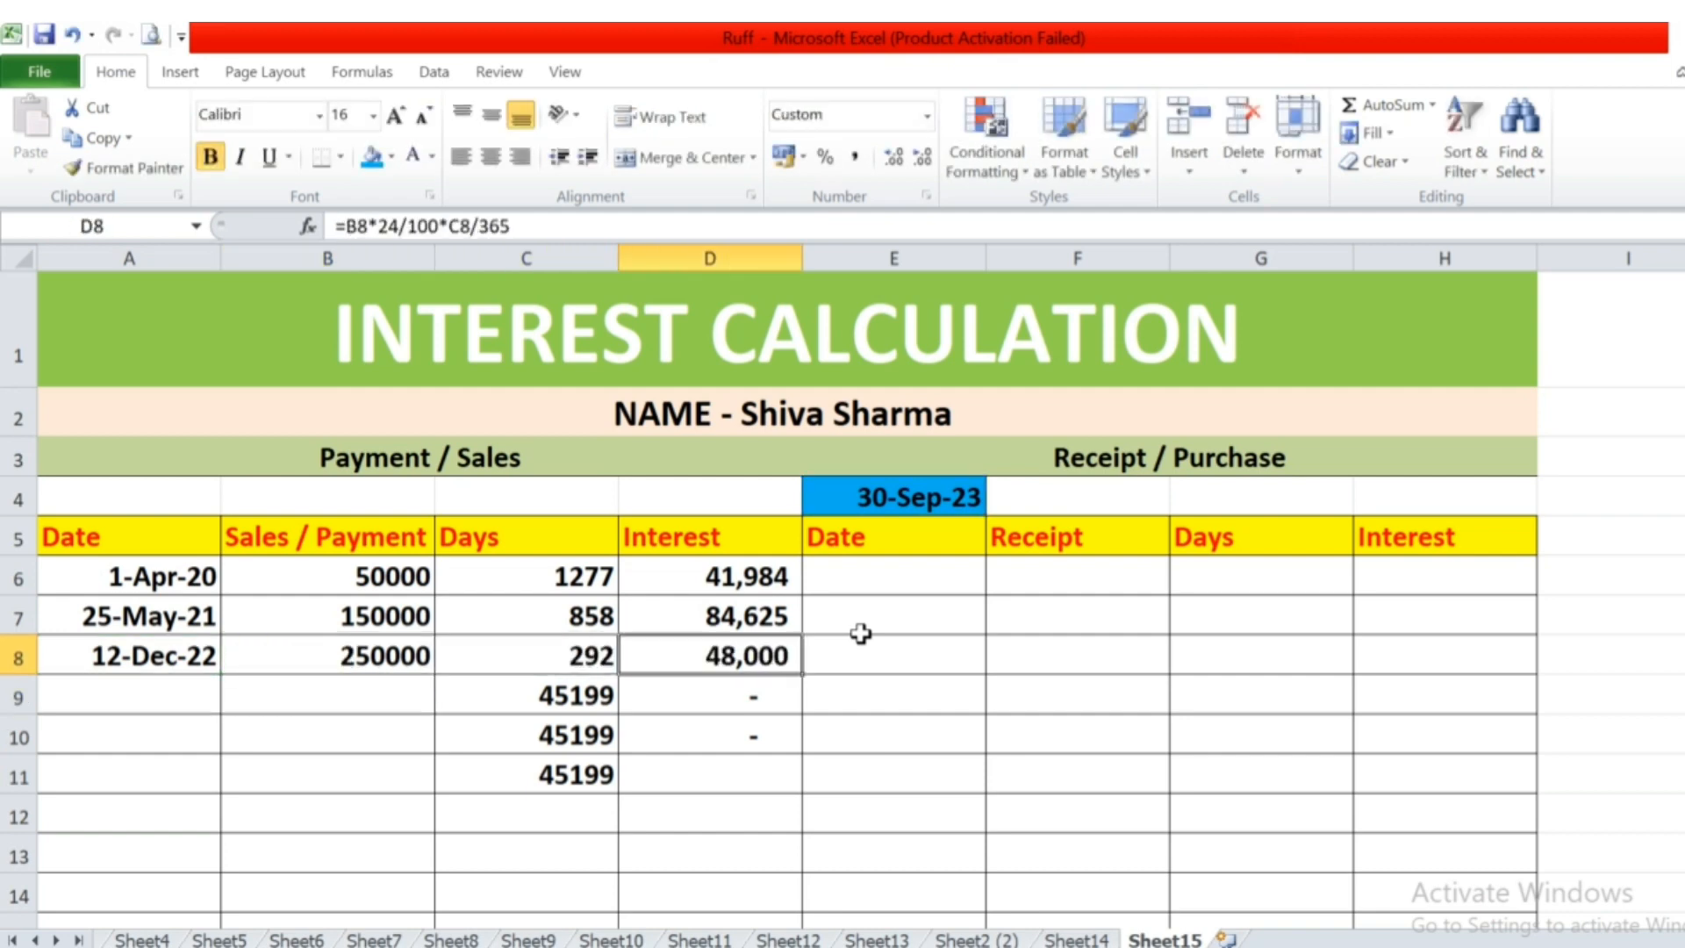
pyautogui.press('F2')
pyautogui.press('Escape')
# Enter the fourth payment in row 9 with the date 02/05/2023 in A9 and the amount 1600000 in B9.
pyautogui.press('Left')
pyautogui.press('Left')
pyautogui.press('Left')
pyautogui.press('Down')
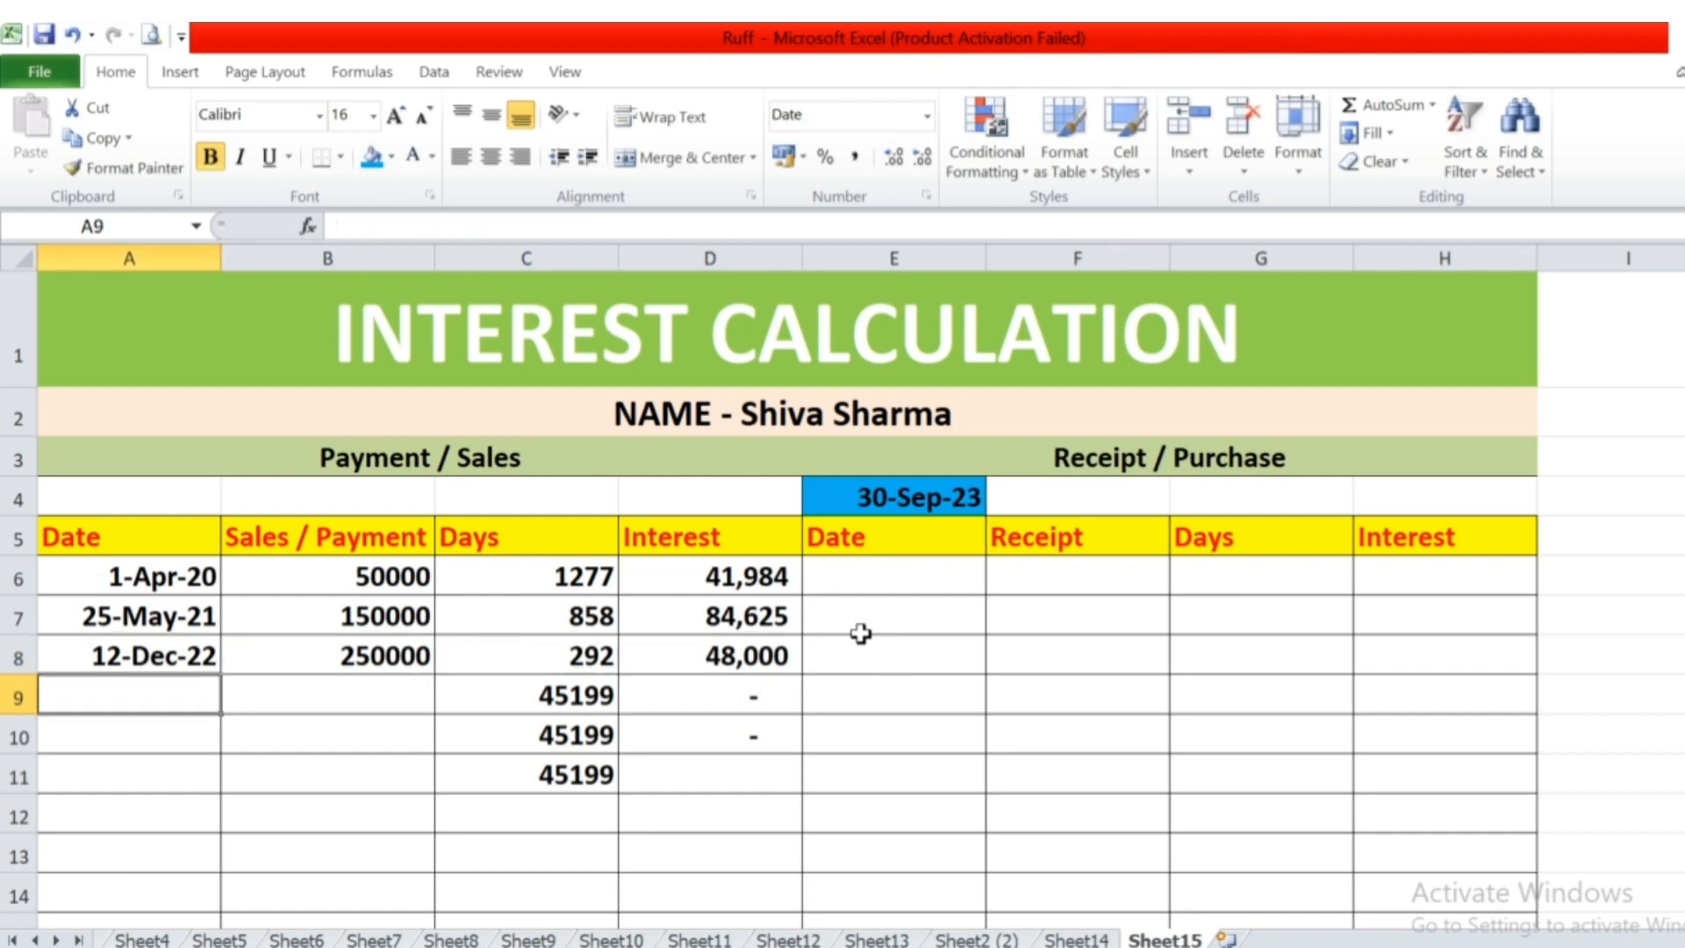
pyautogui.write('02/05/')
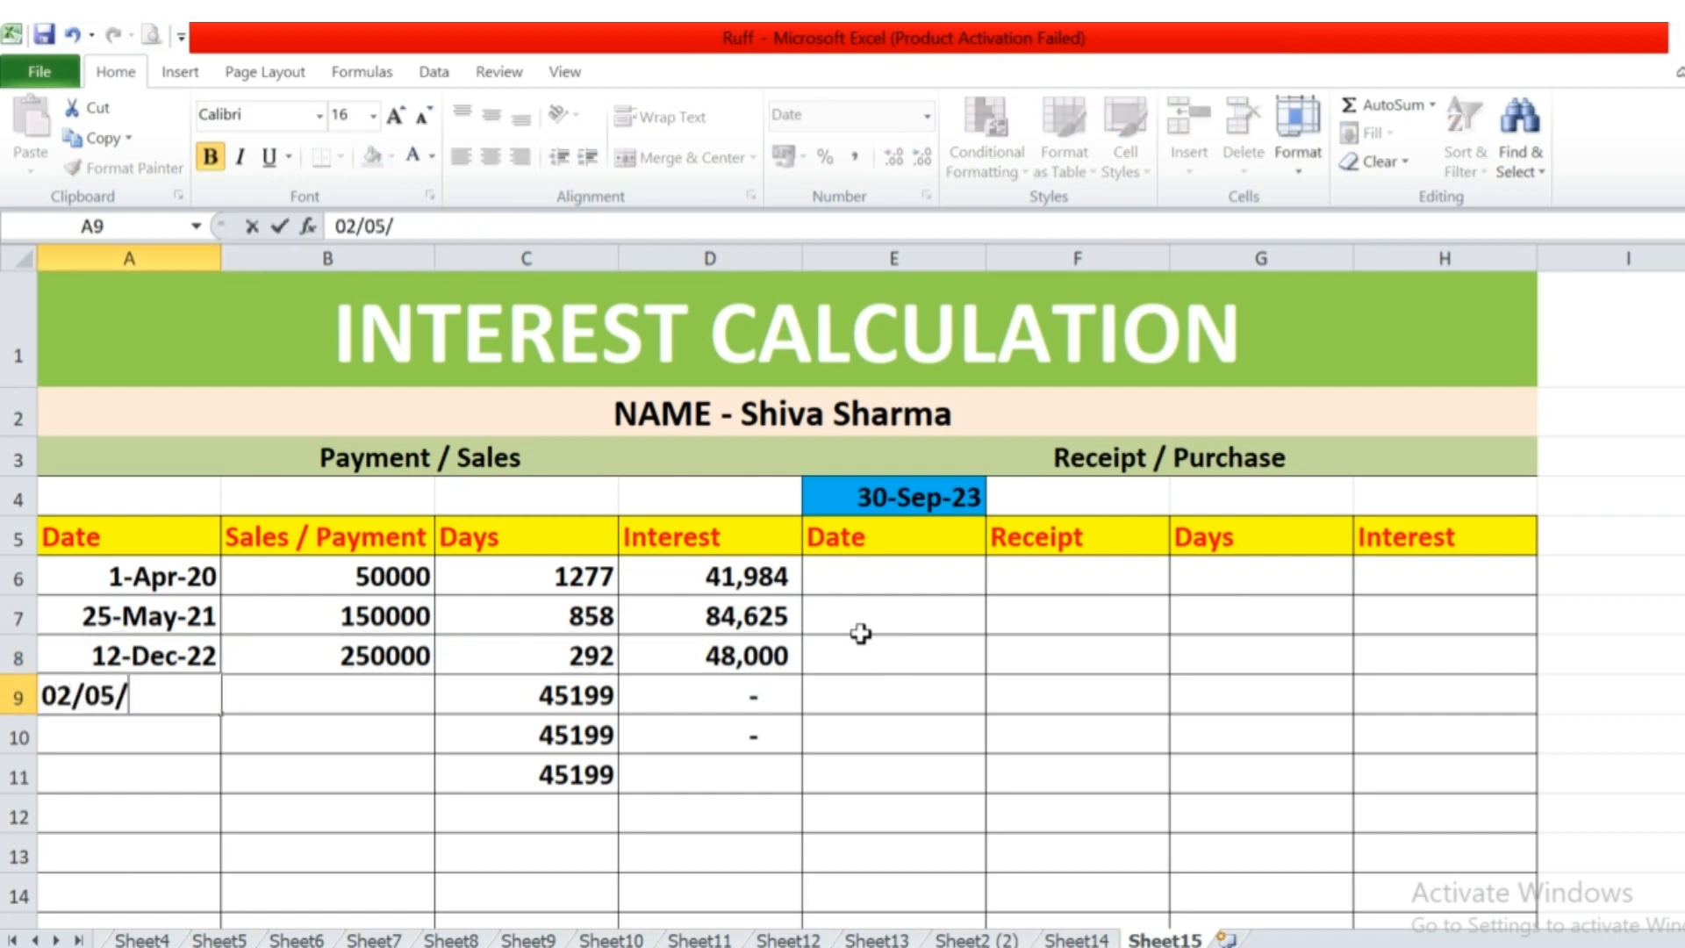
pyautogui.write('2023')
pyautogui.press('Tab')
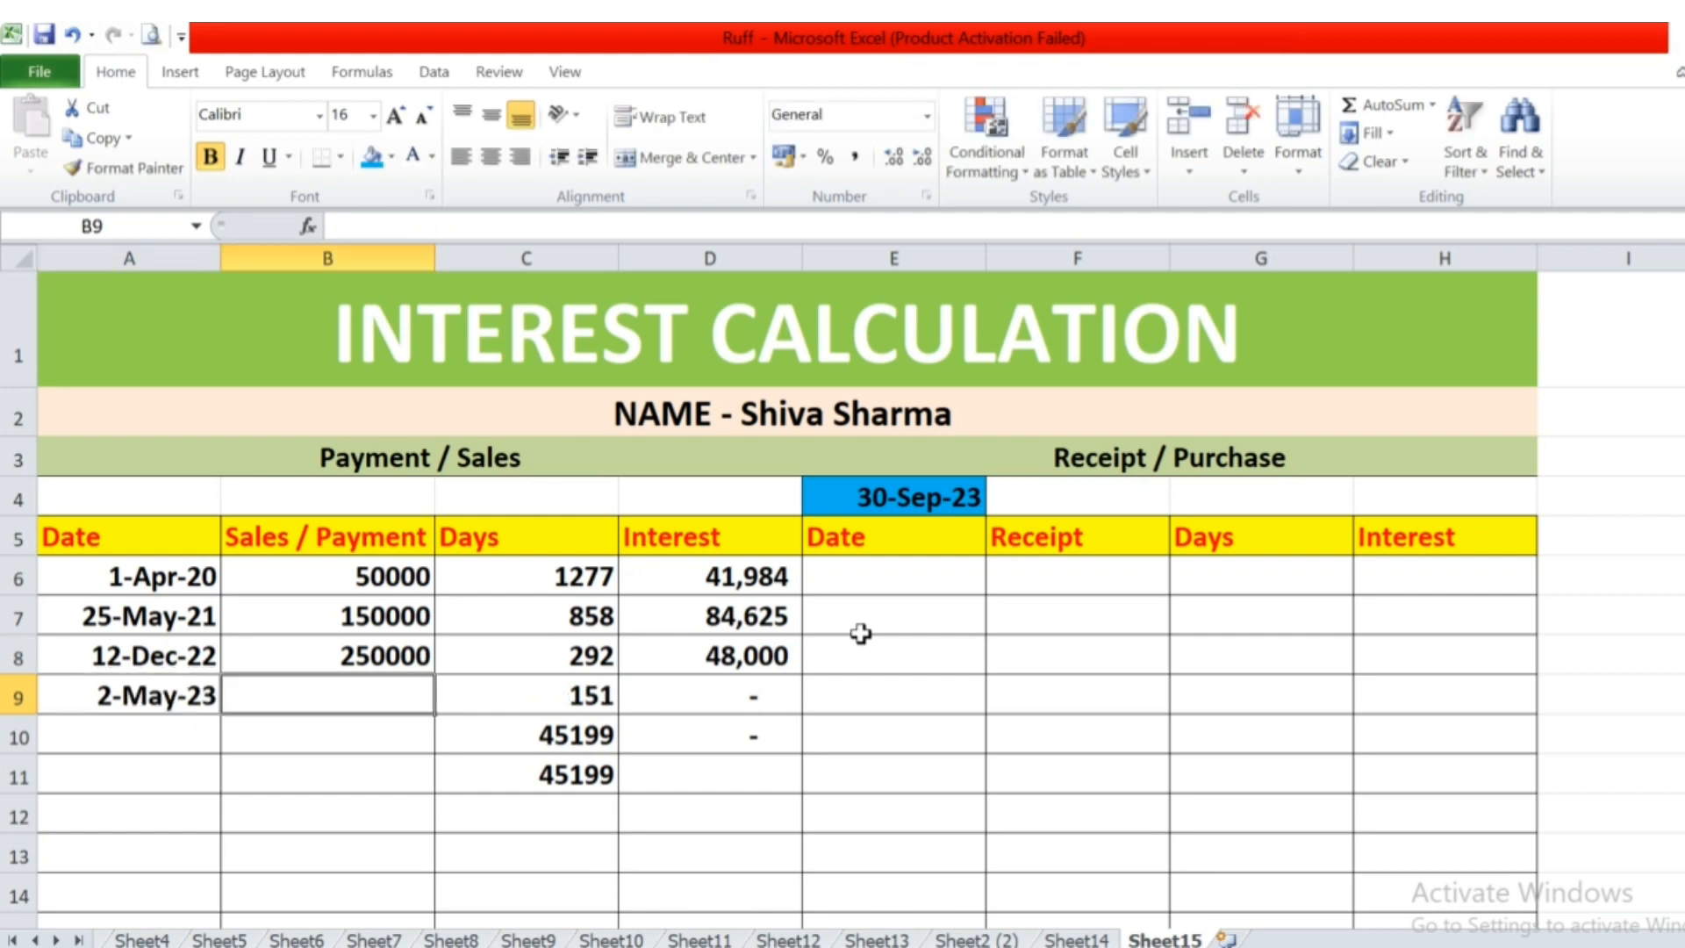
pyautogui.write('1600000')
pyautogui.press('Return')
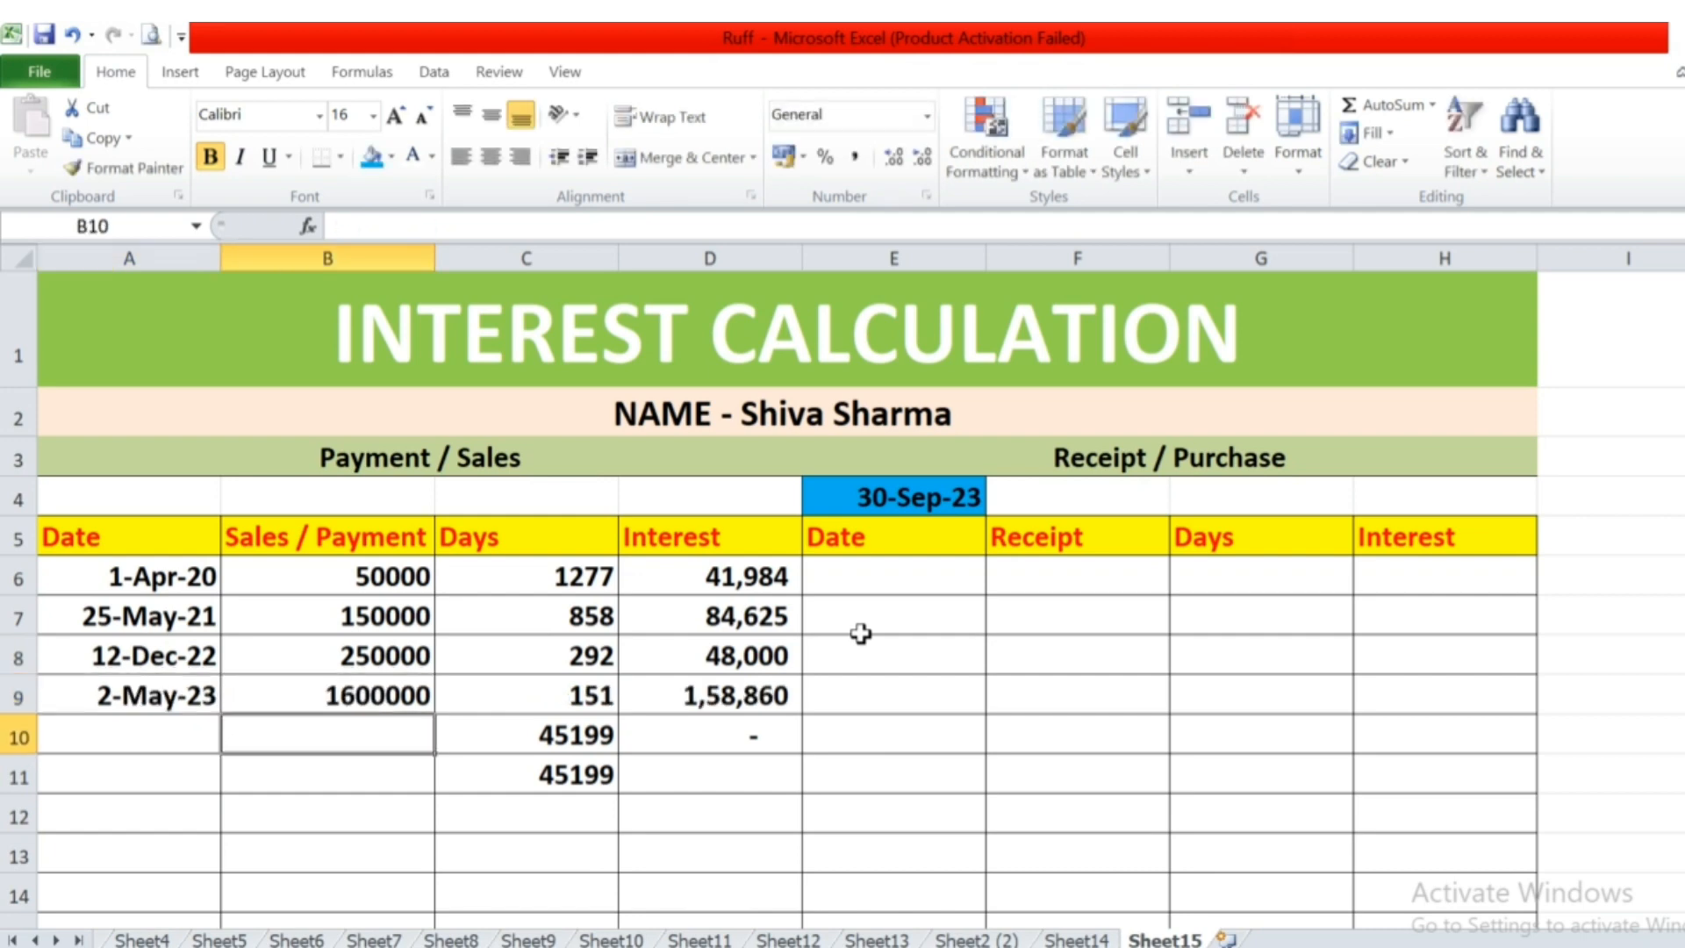
# Correct the fourth payment's amount in B9 to 160000 and check its interest formula in D9.
pyautogui.press('Up')
pyautogui.press('F2')
pyautogui.press('BackSpace')
pyautogui.press('Return')
pyautogui.press('Up')
pyautogui.press('Right')
pyautogui.press('Right')
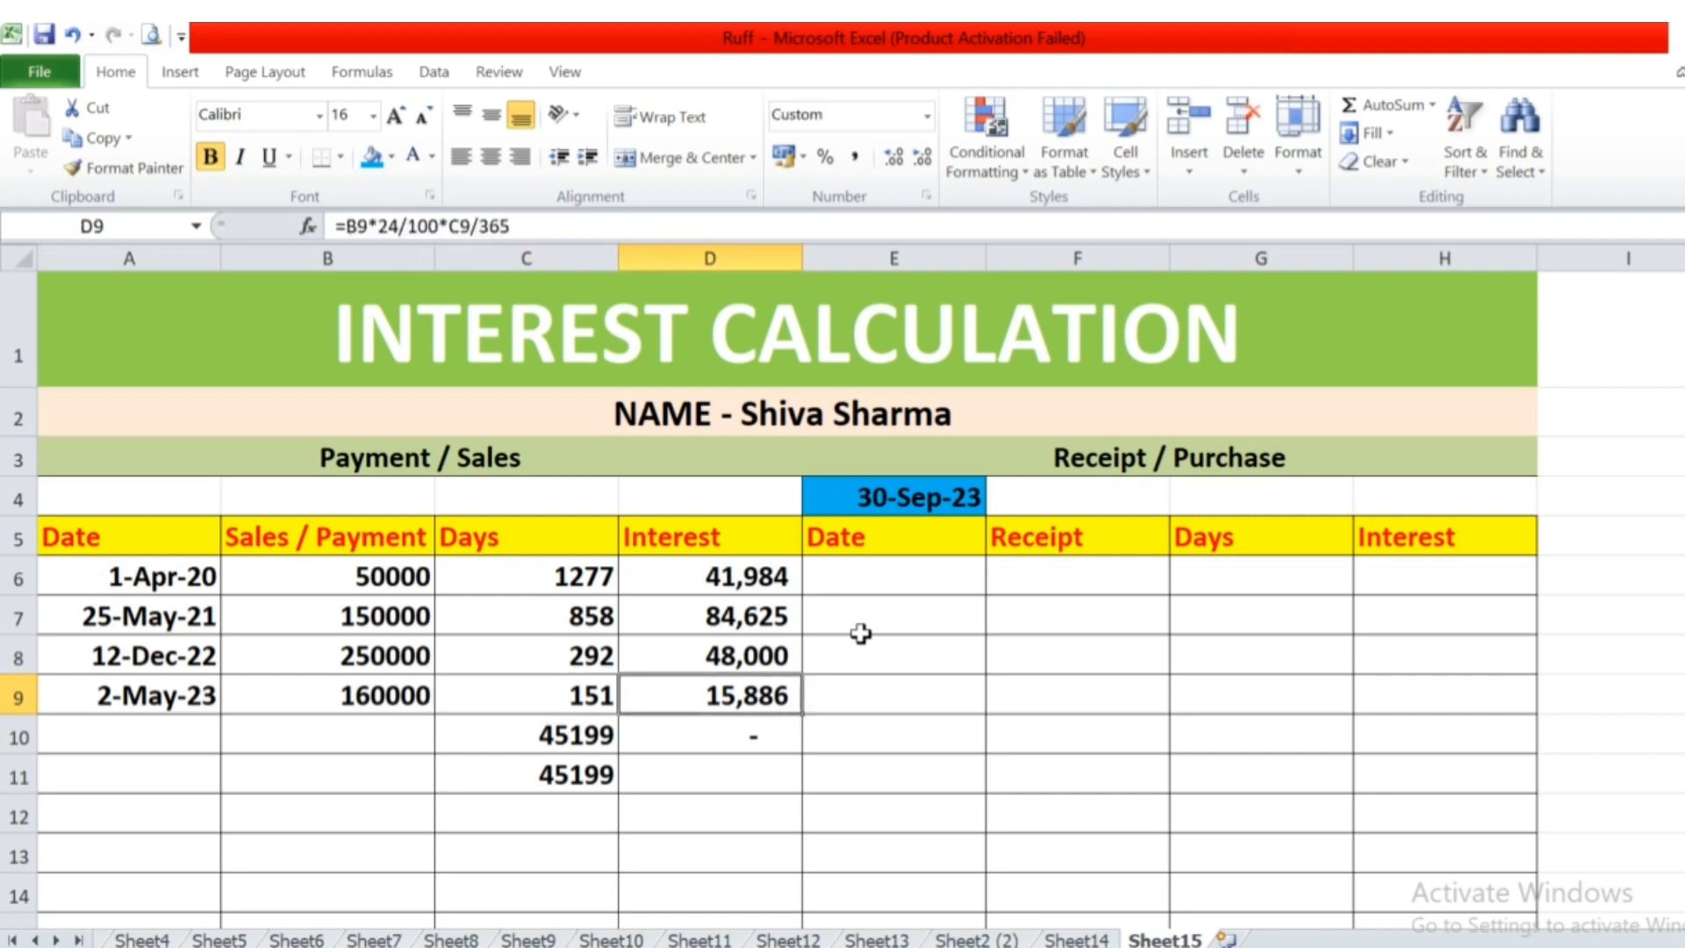
# Enter the fifth payment in row 10 with the date 06-09-2023 in A10 and the amount 100000 in B10.
pyautogui.press('Down')
pyautogui.press('Left')
pyautogui.press('Left')
pyautogui.press('Left')
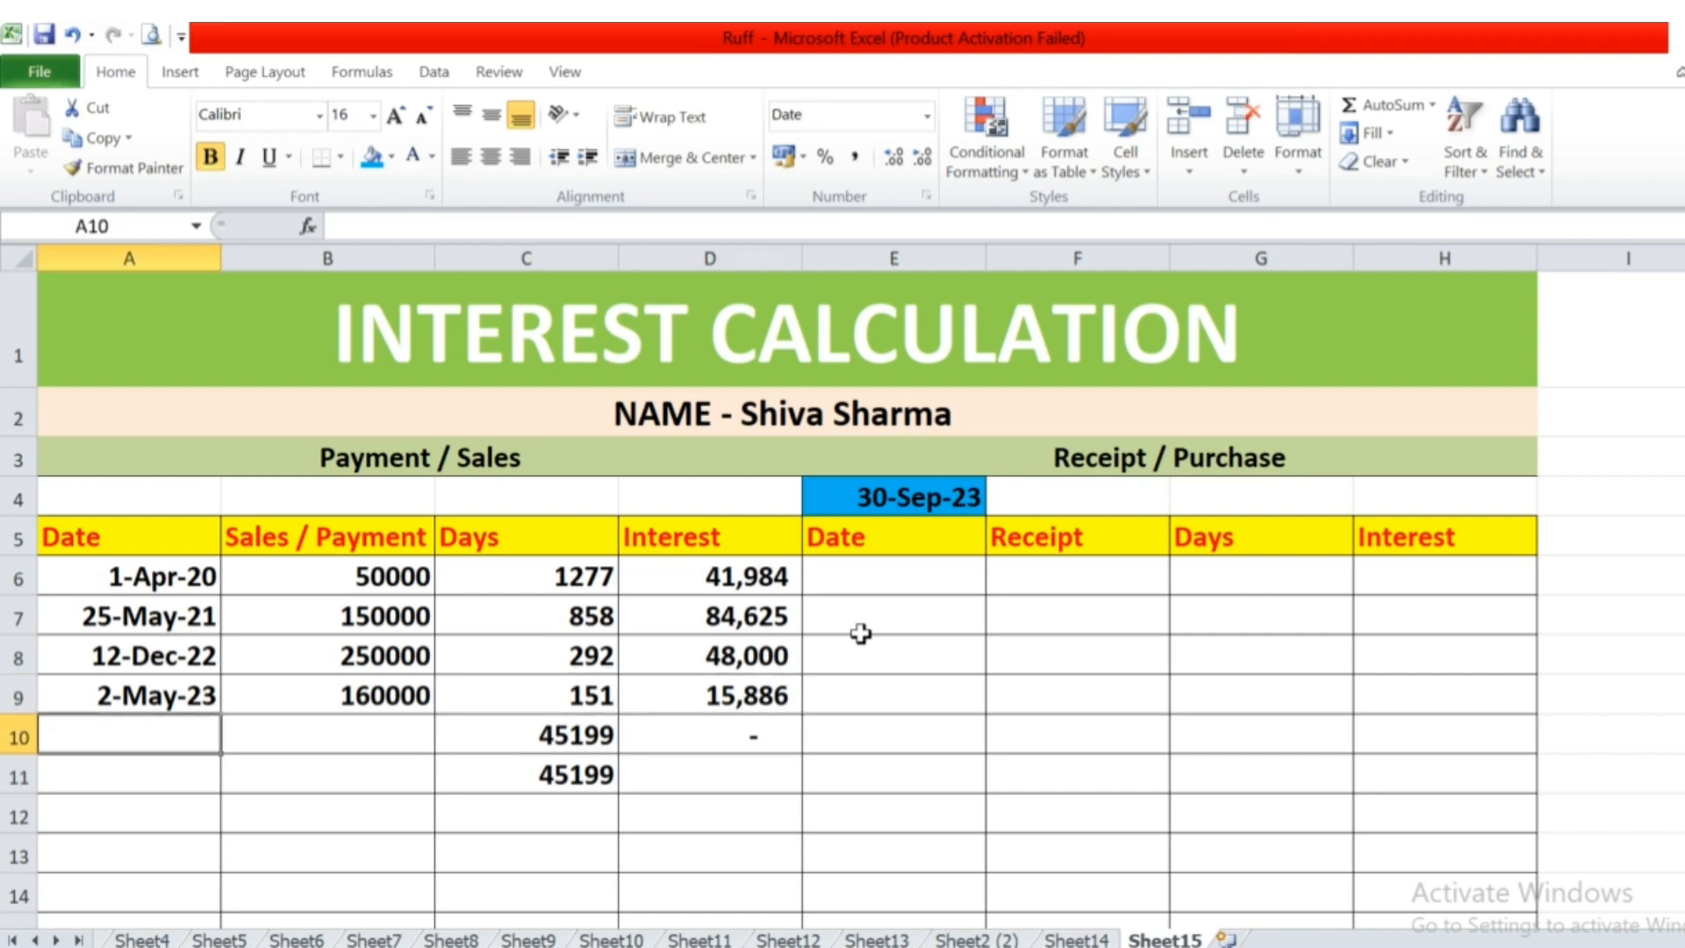
pyautogui.write('06-')
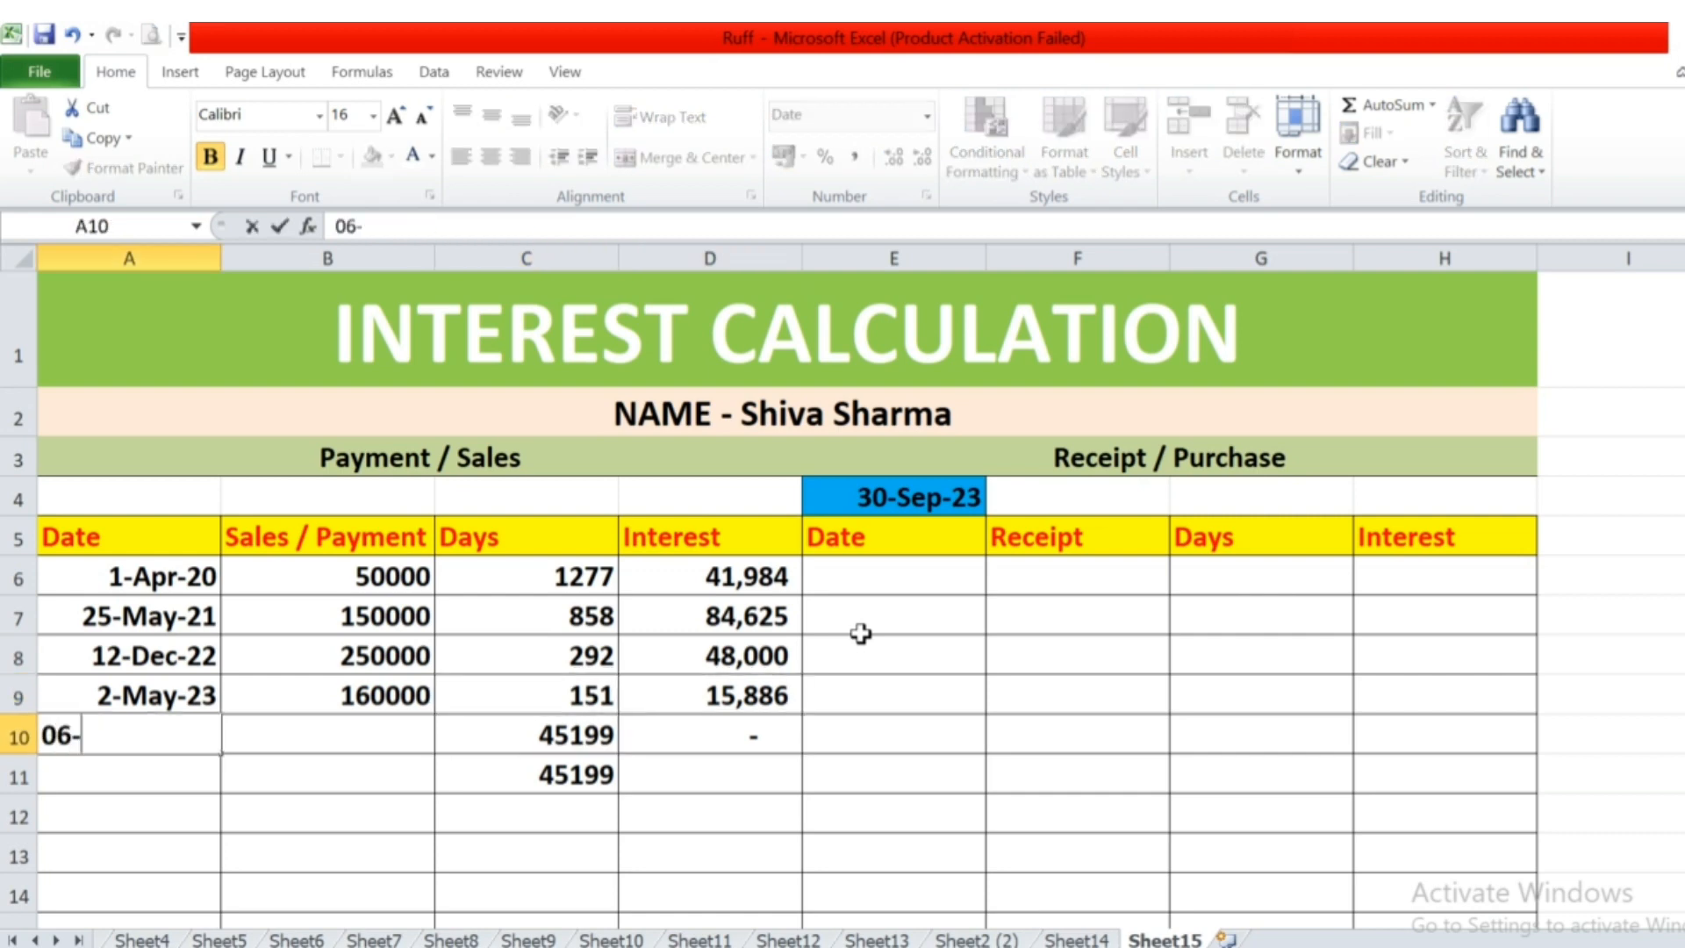
pyautogui.write('09-2023')
pyautogui.press('Right')
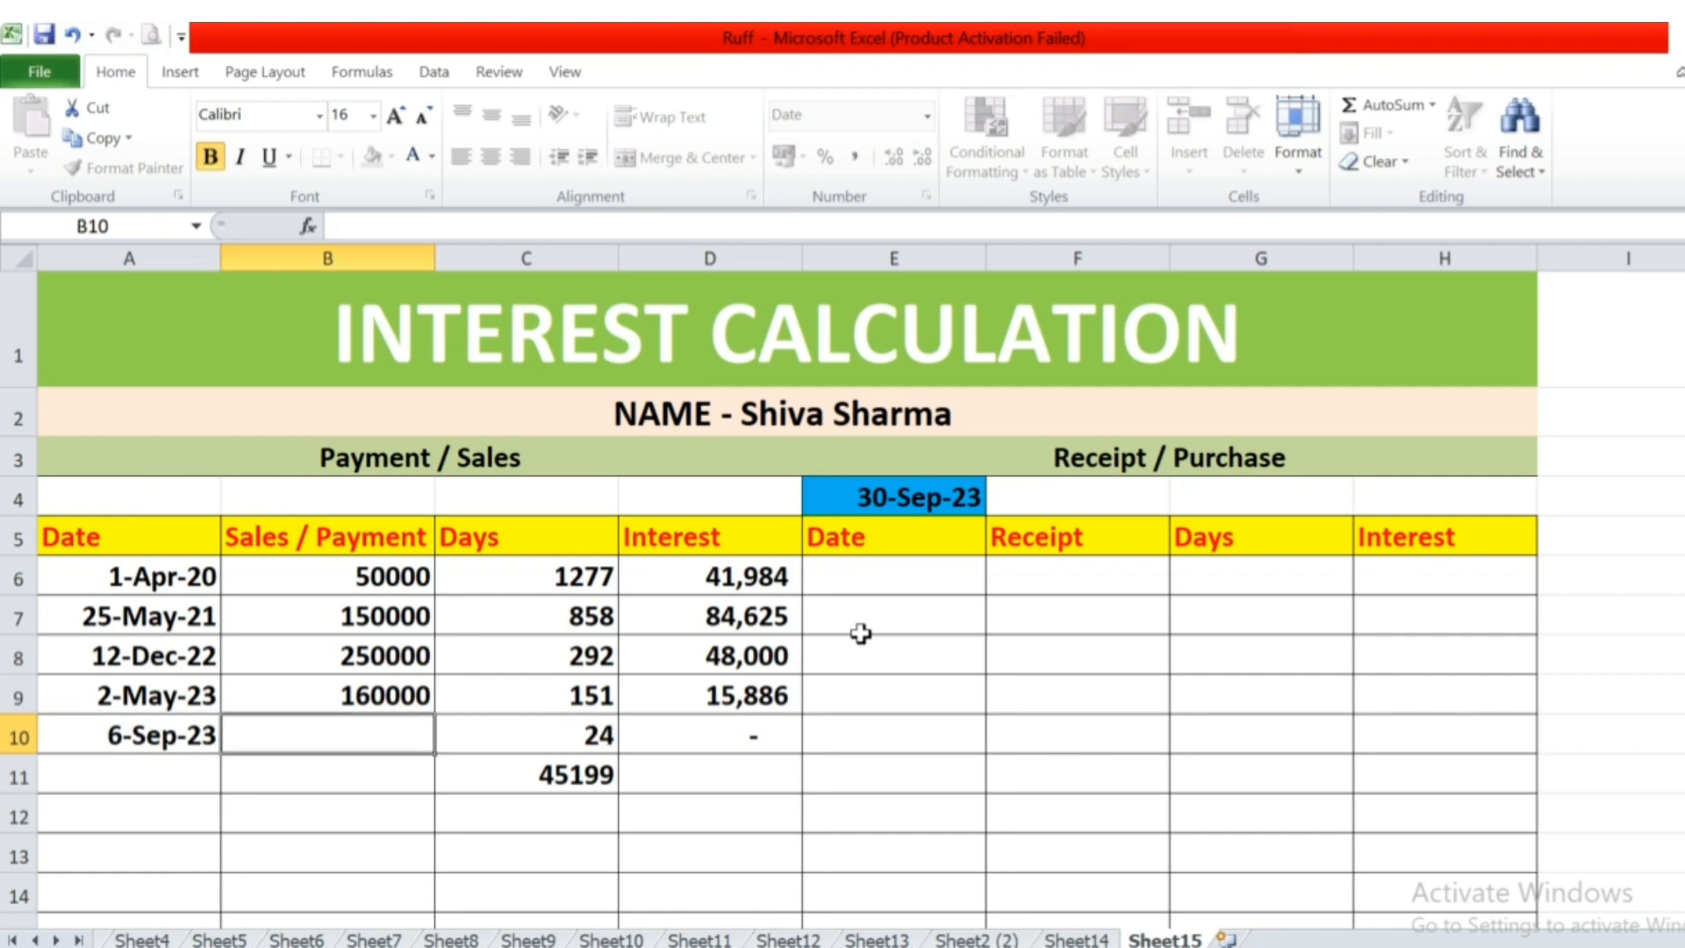
pyautogui.write('100000')
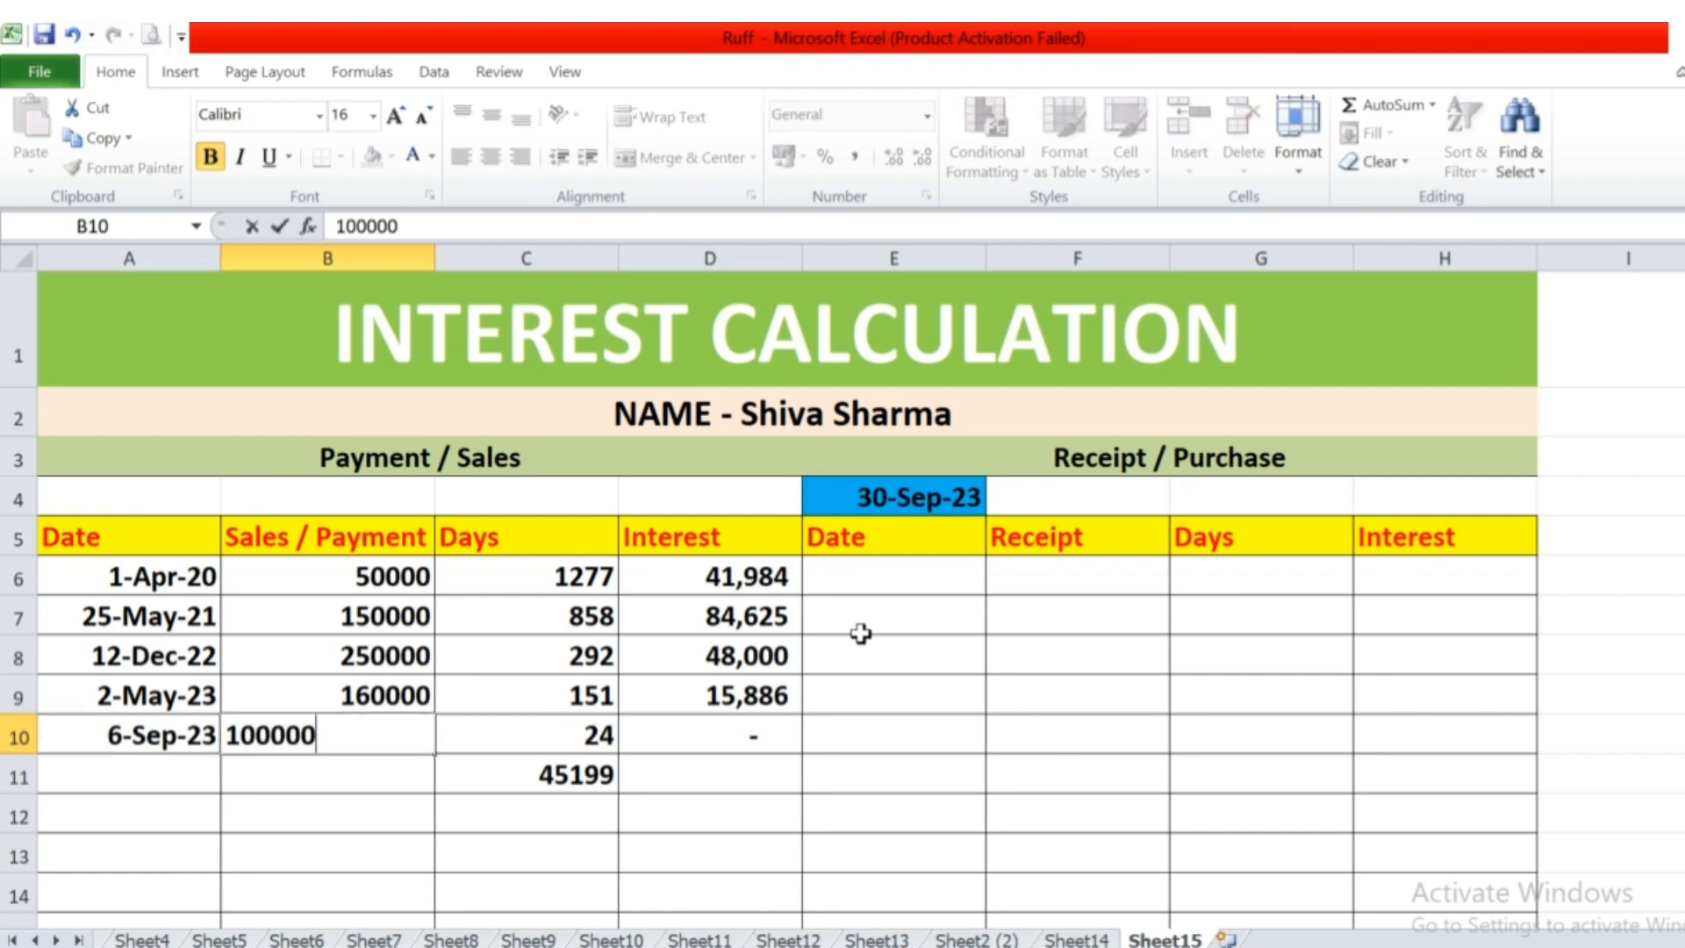
pyautogui.press('Left')
pyautogui.press('Right')
# Check the cell references in the fifth payment's interest formula in D10.
pyautogui.press('Right')
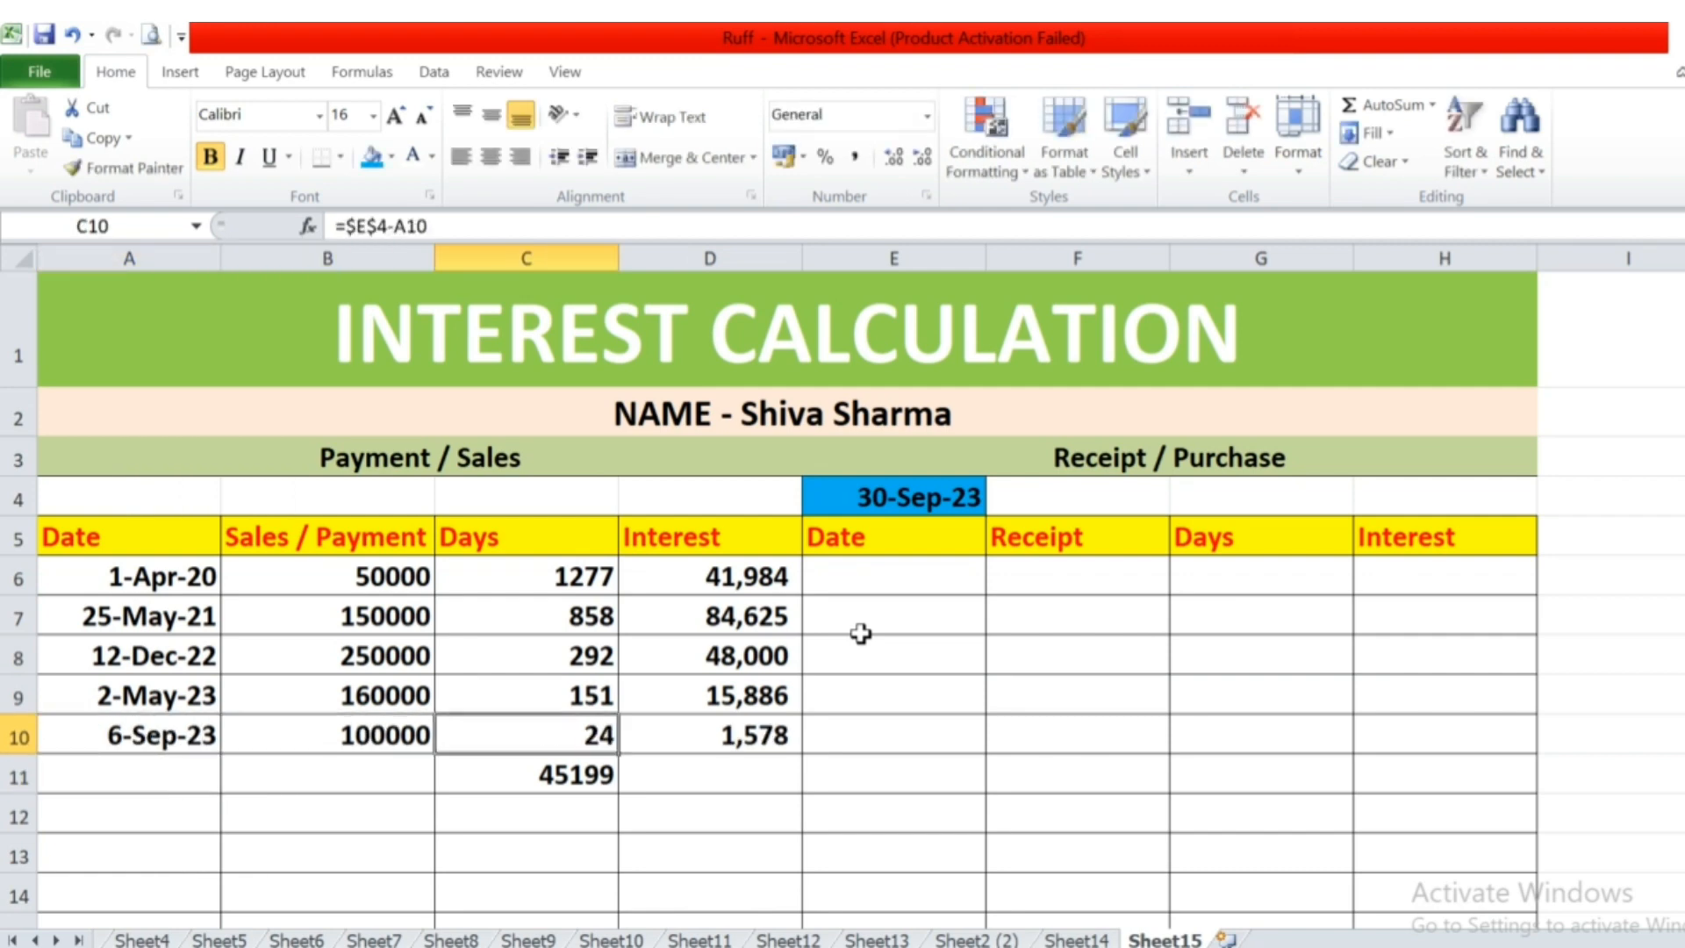
pyautogui.press('Right')
pyautogui.press('F2')
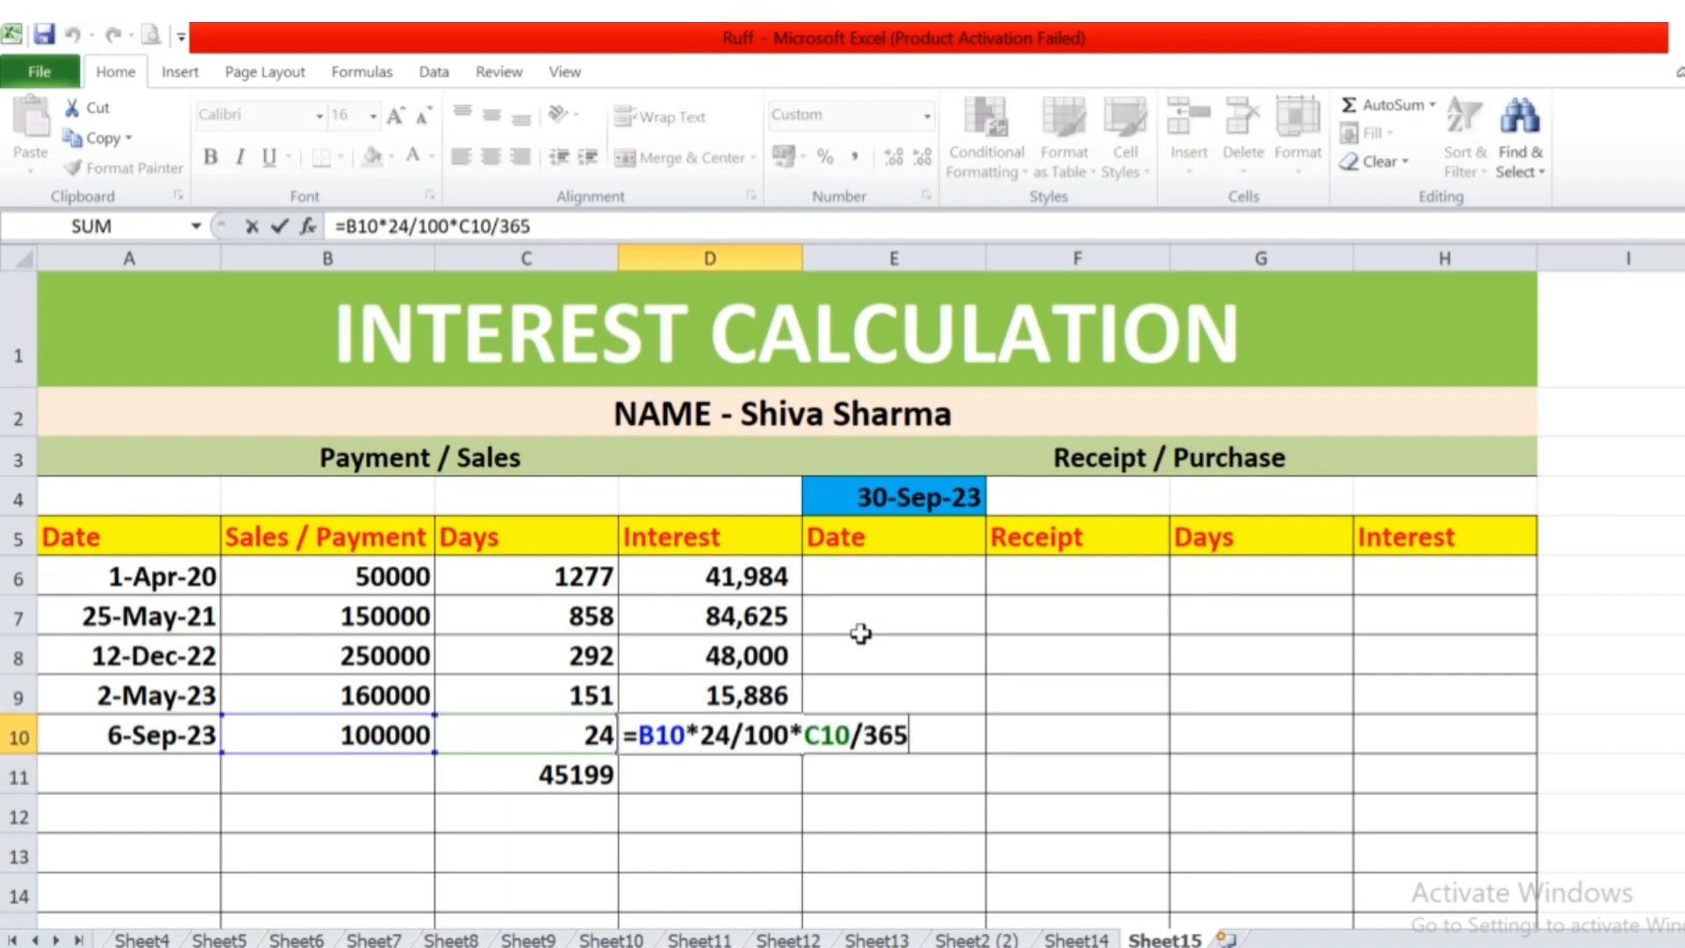
pyautogui.press('Escape')
# Enter the sixth payment in row 11 with the date 29-9-2023 in A11 and the amount 50000 in B11.
pyautogui.press('Down')
pyautogui.press('Left')
pyautogui.press('Left')
pyautogui.press('Left')
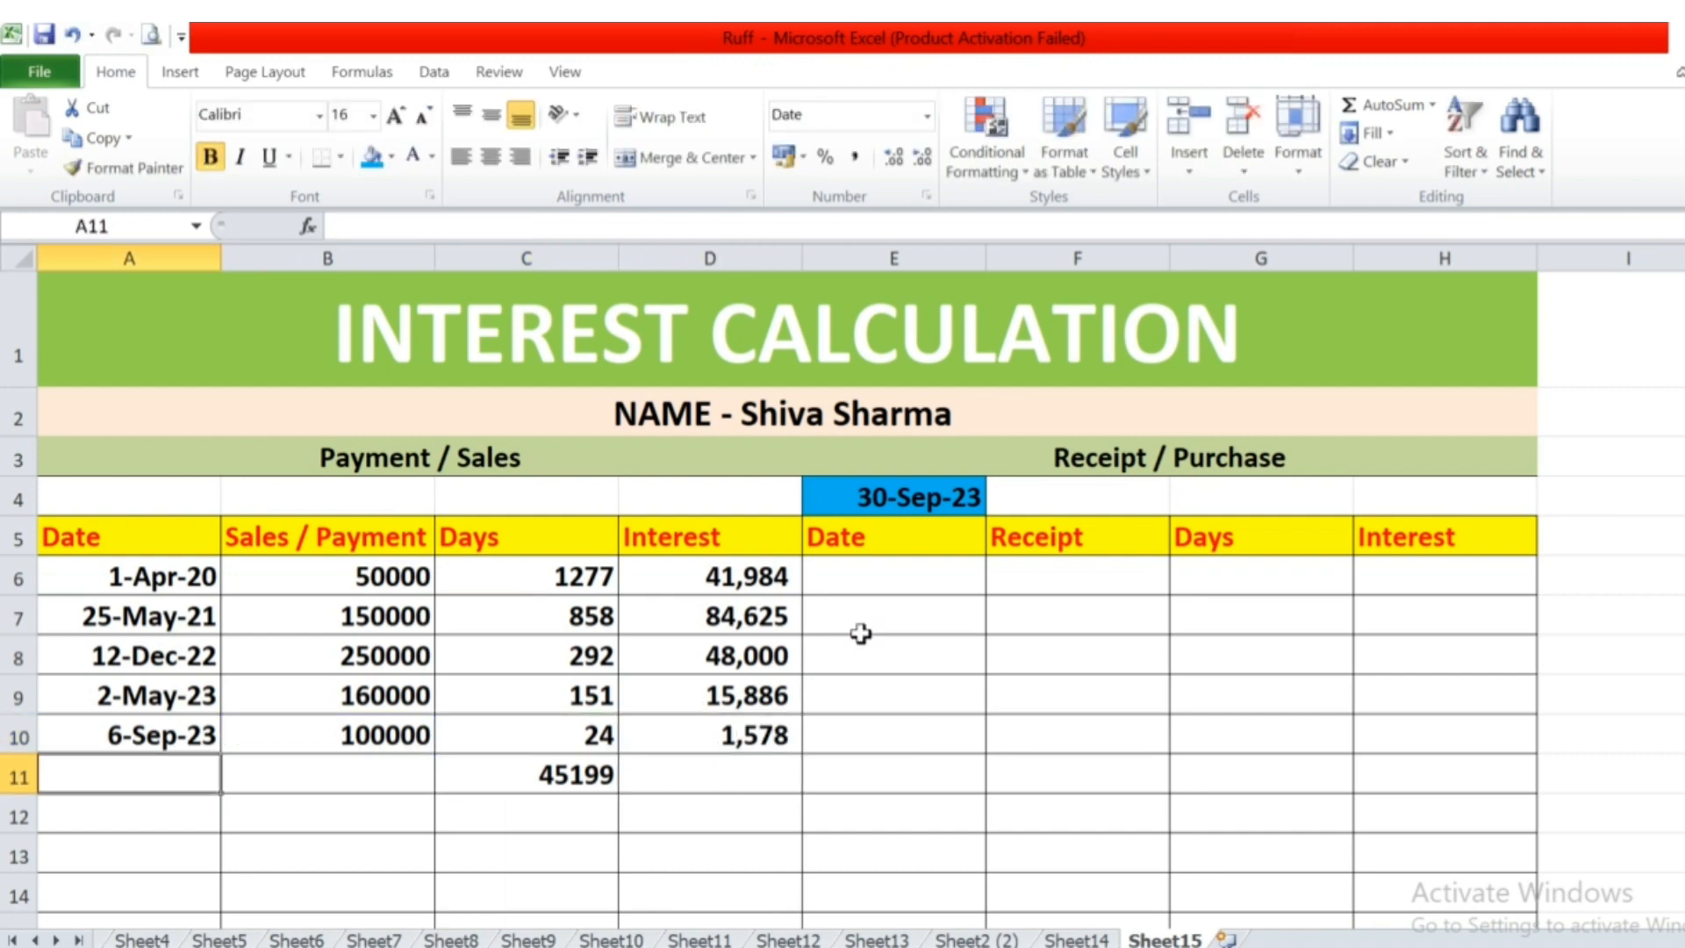
pyautogui.write('29-9-2023')
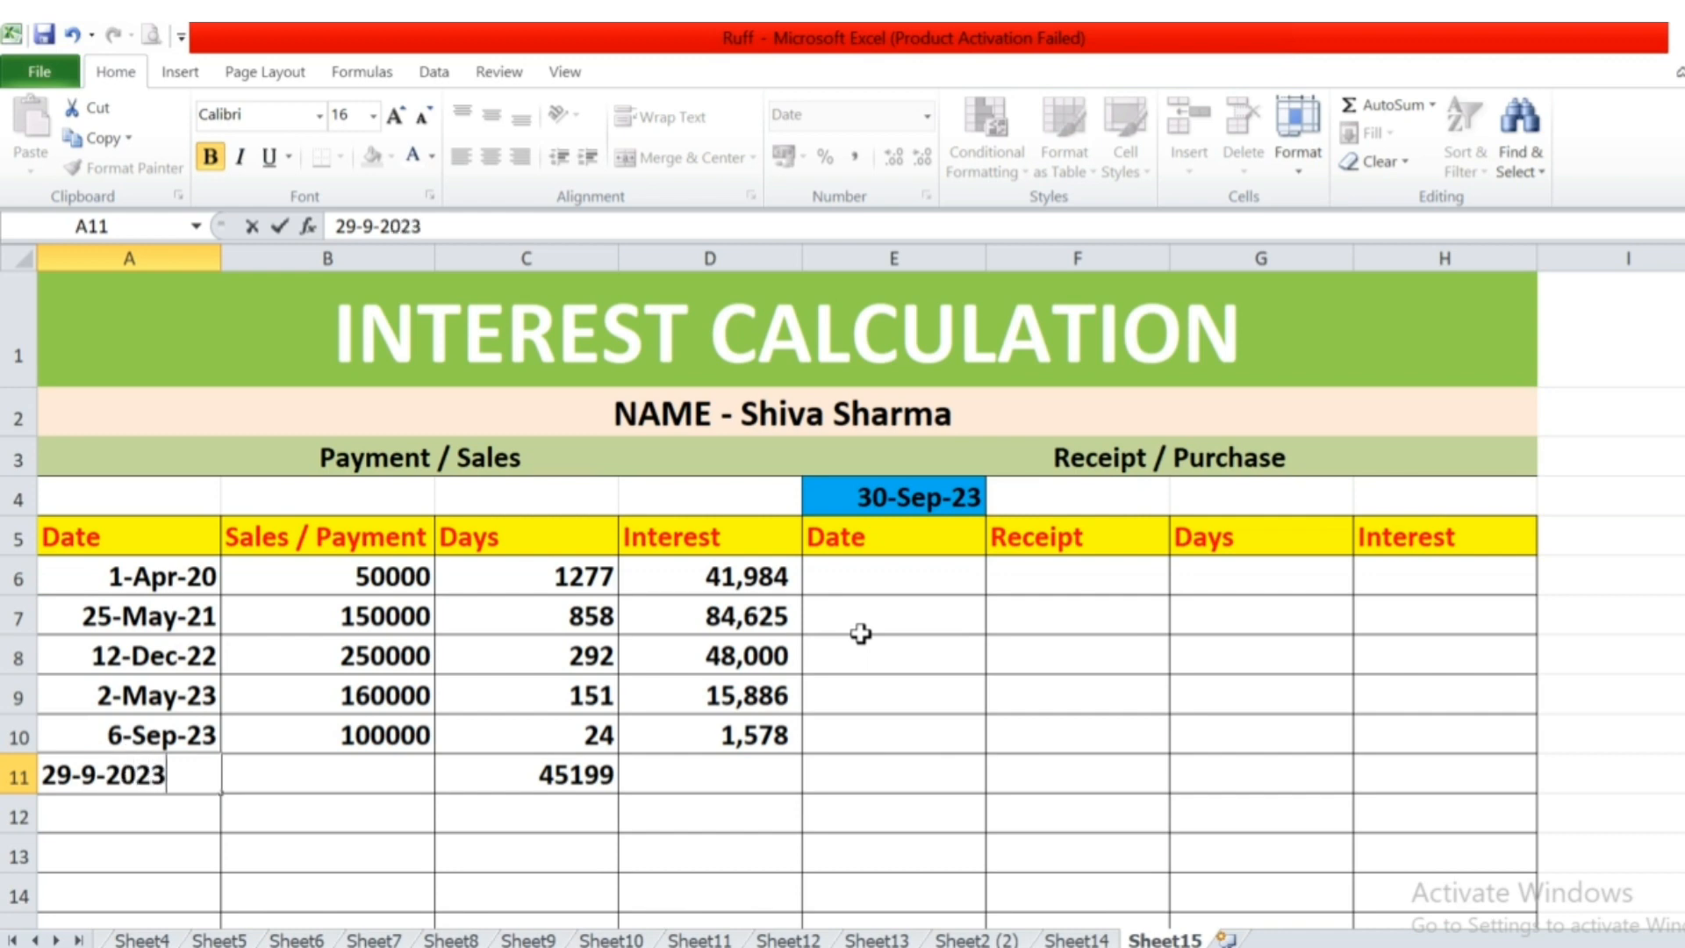
pyautogui.press('Tab')
pyautogui.write('50000')
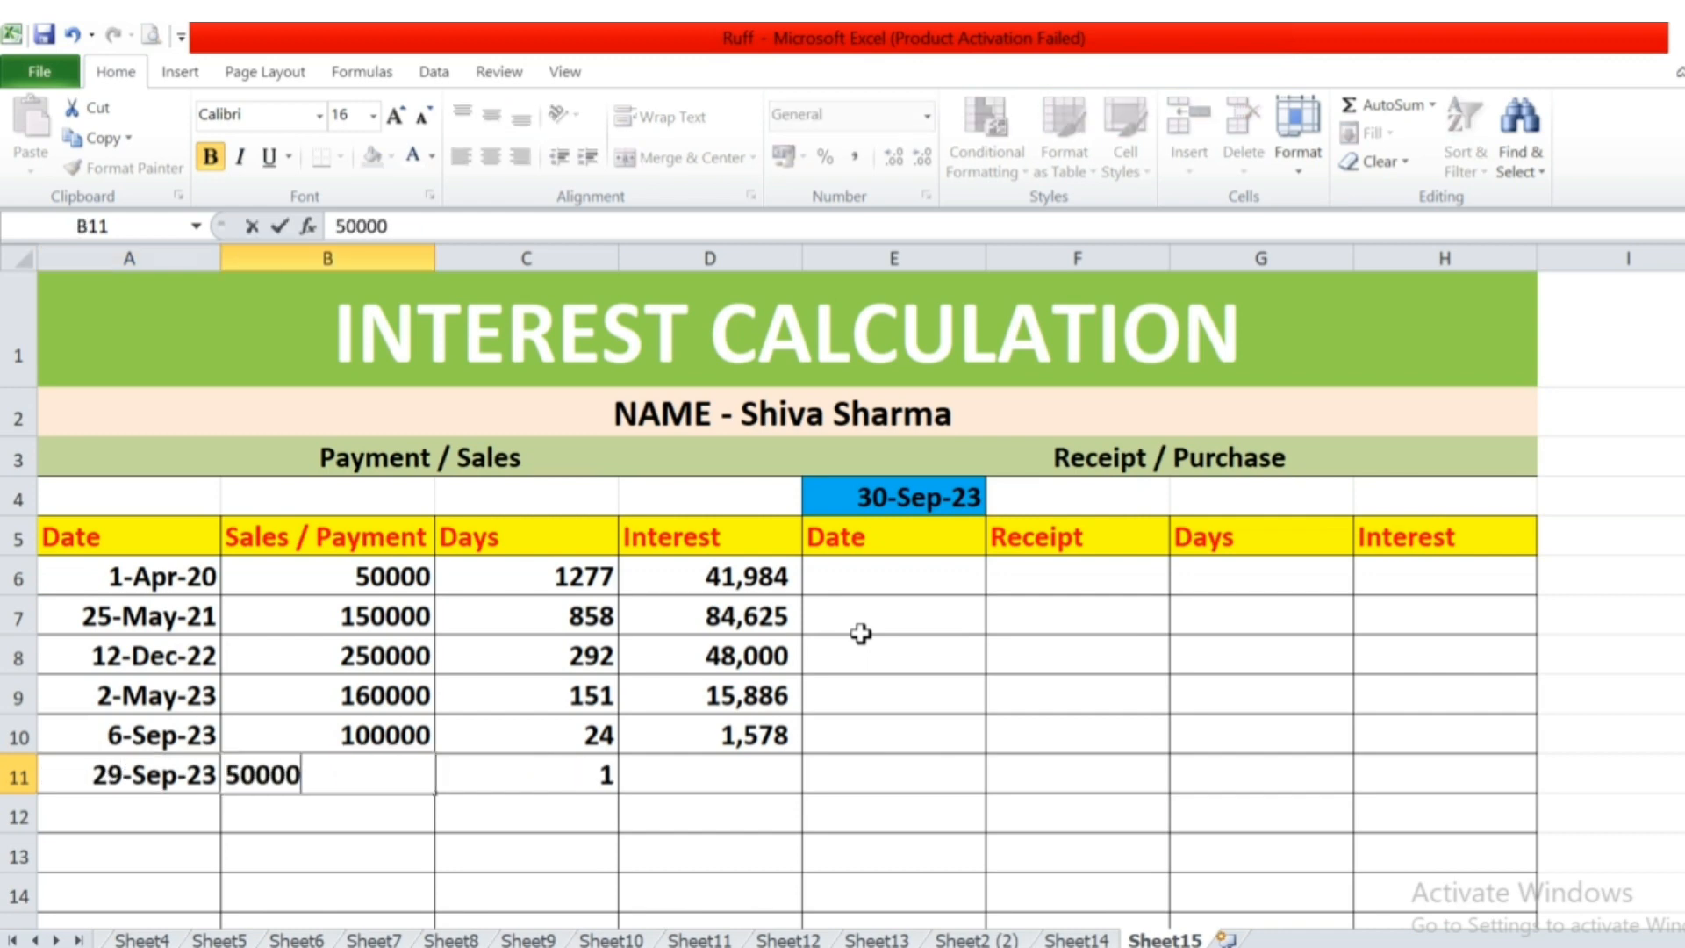
pyautogui.press('Tab')
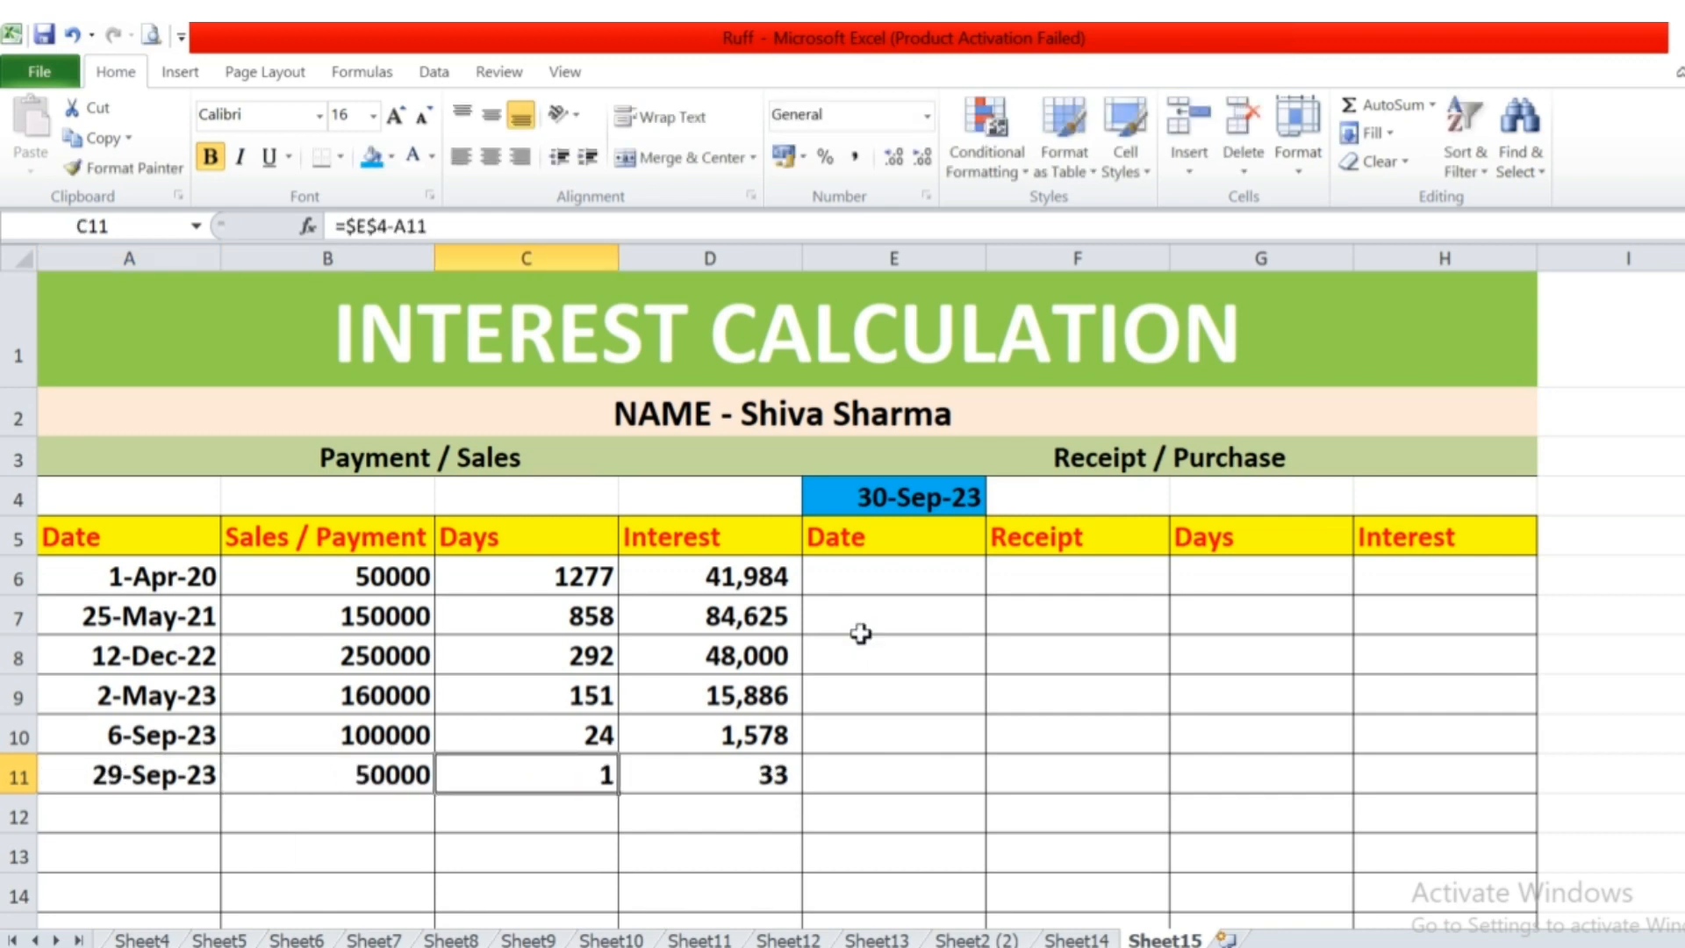
# Check the cell references in the sixth payment's interest formula in D11.
pyautogui.press('Tab')
pyautogui.press('F2')
pyautogui.press('Escape')
pyautogui.press('Right')
pyautogui.press('Left')
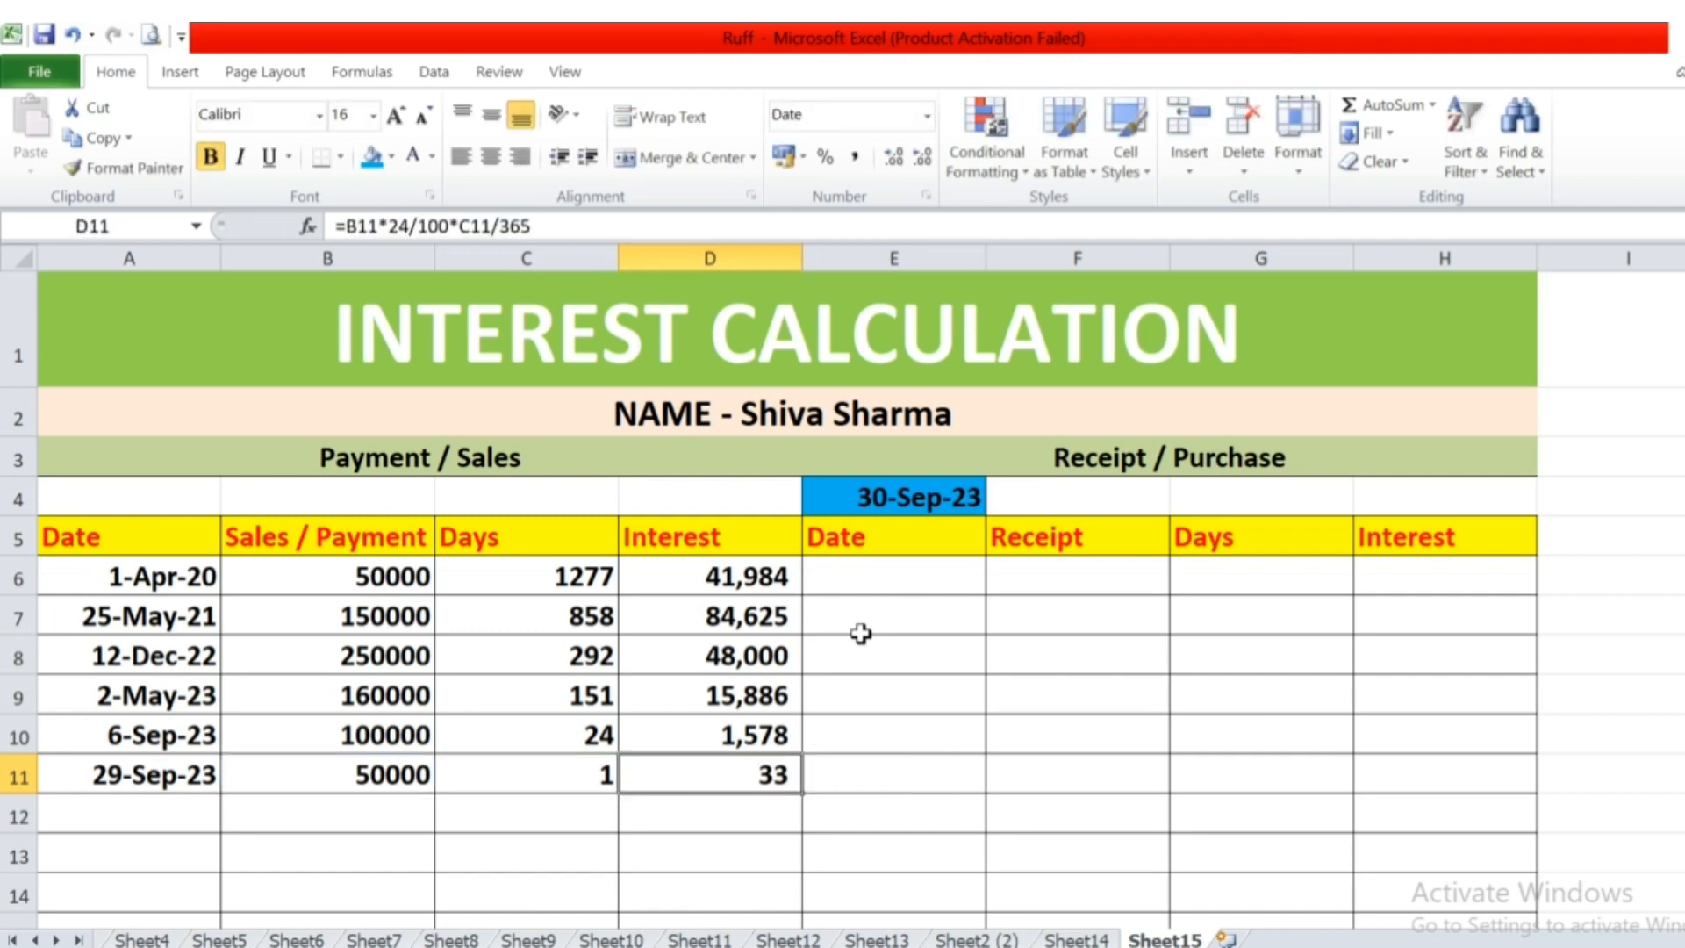
pyautogui.press('Right')
pyautogui.press('Up')
pyautogui.press('Up')
pyautogui.press('Up')
pyautogui.press('Up')
pyautogui.press('Up')
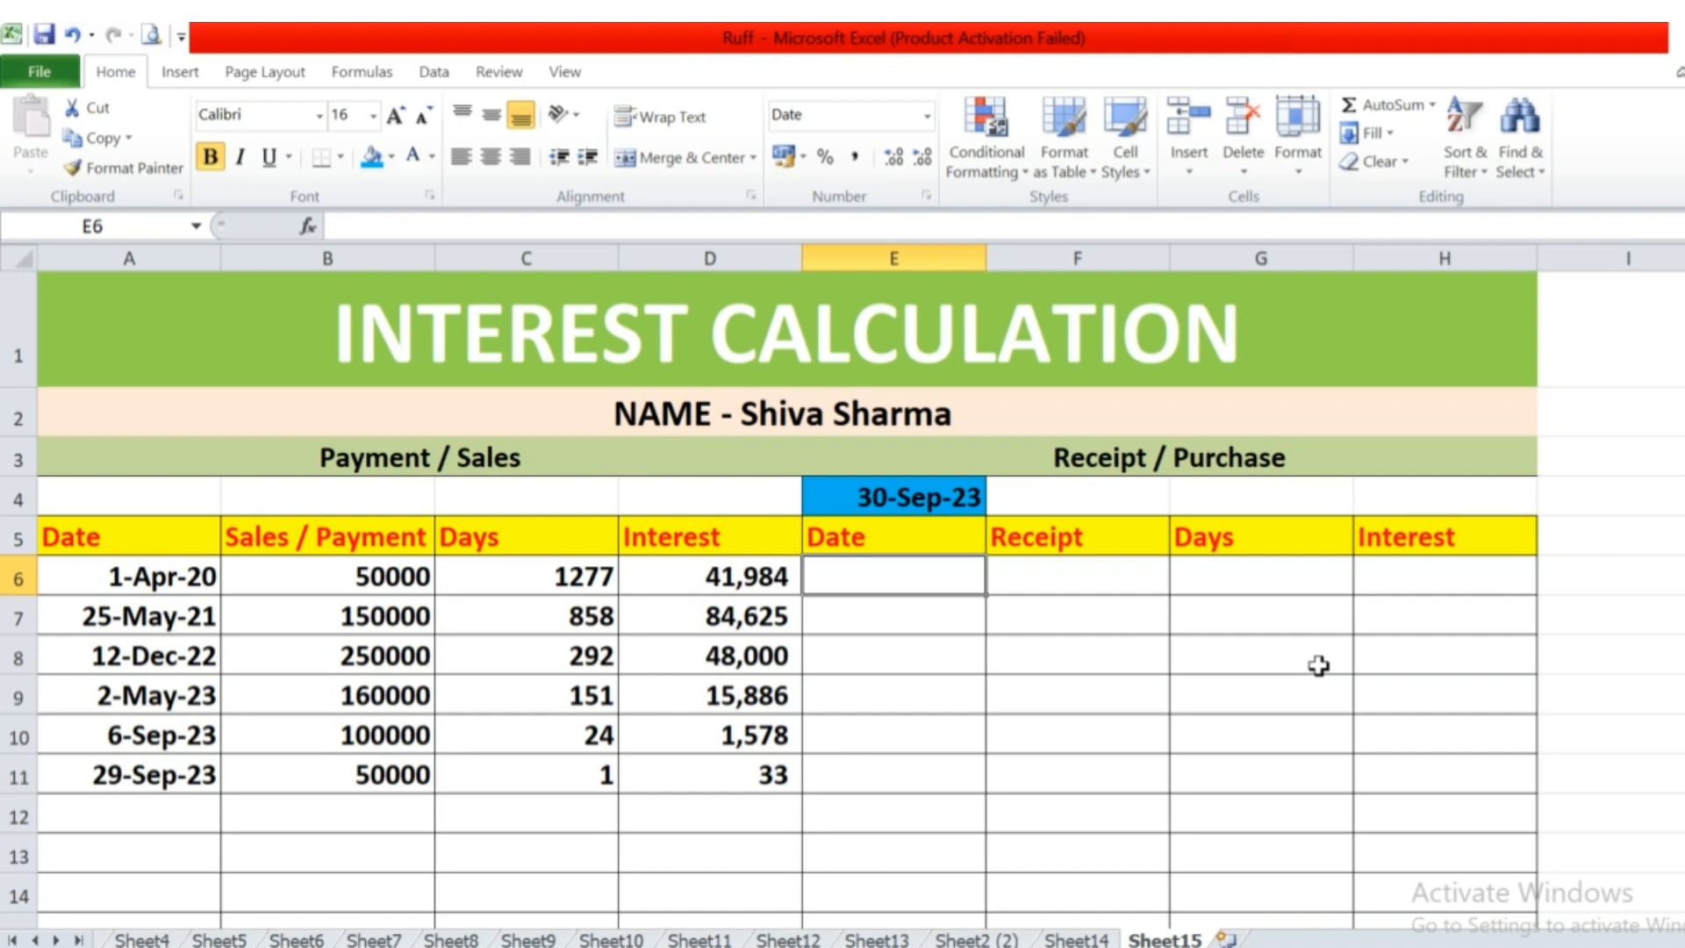
pyautogui.click(685, 412)
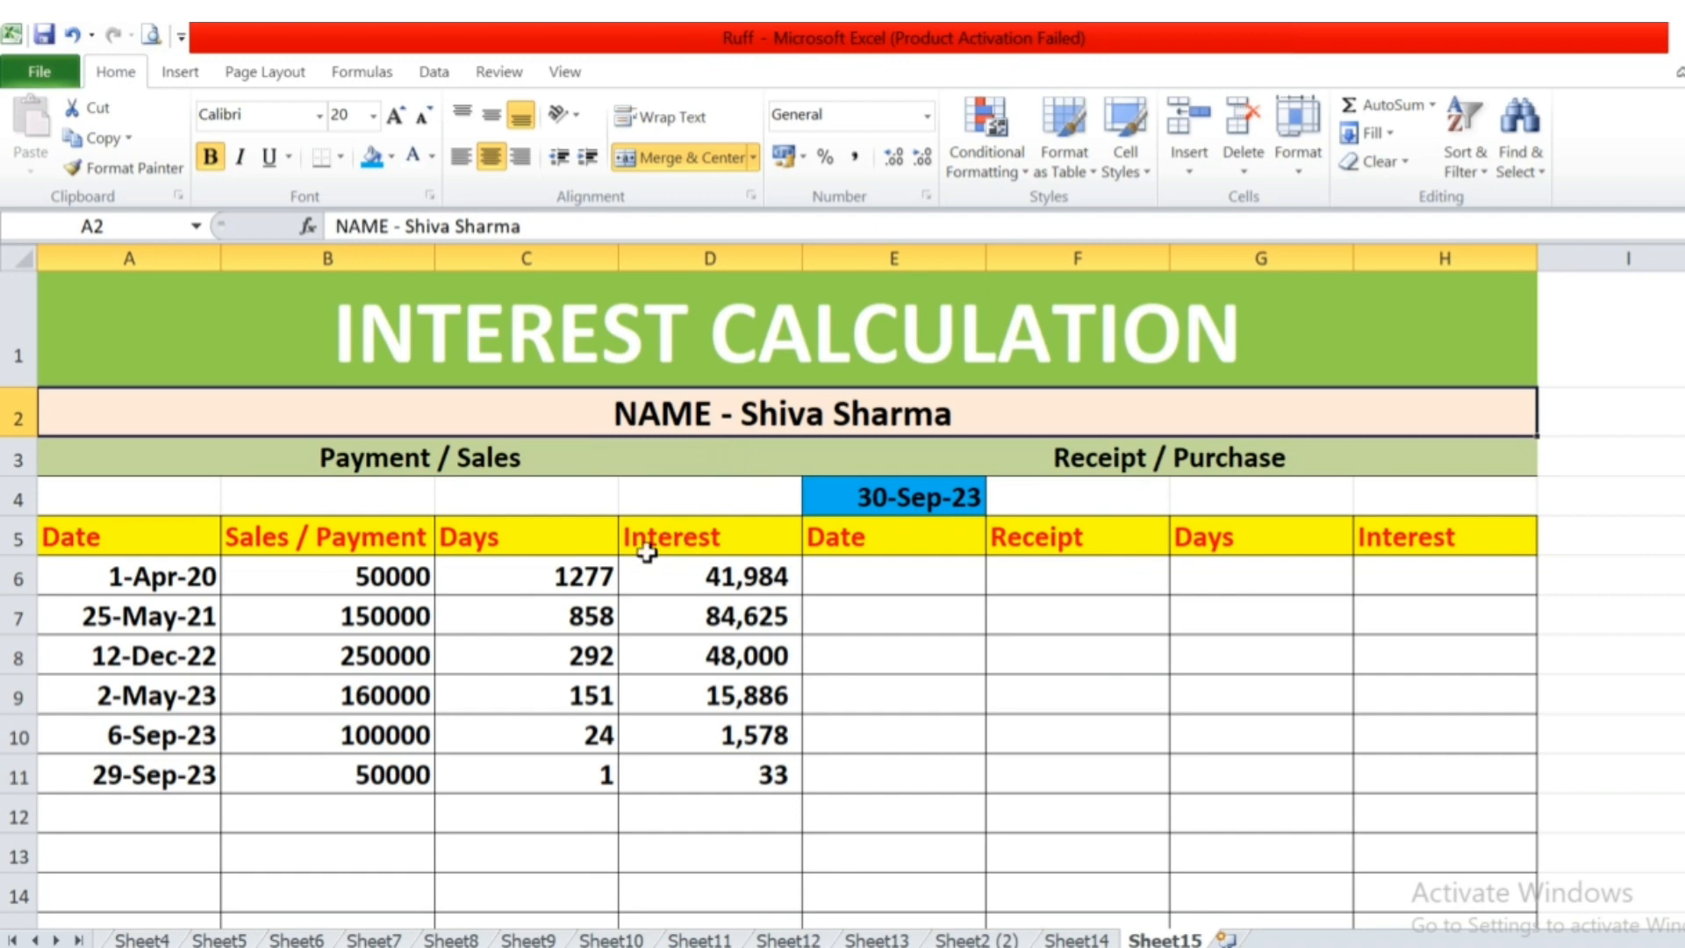
pyautogui.moveTo(424, 570); pyautogui.dragTo(372, 799)
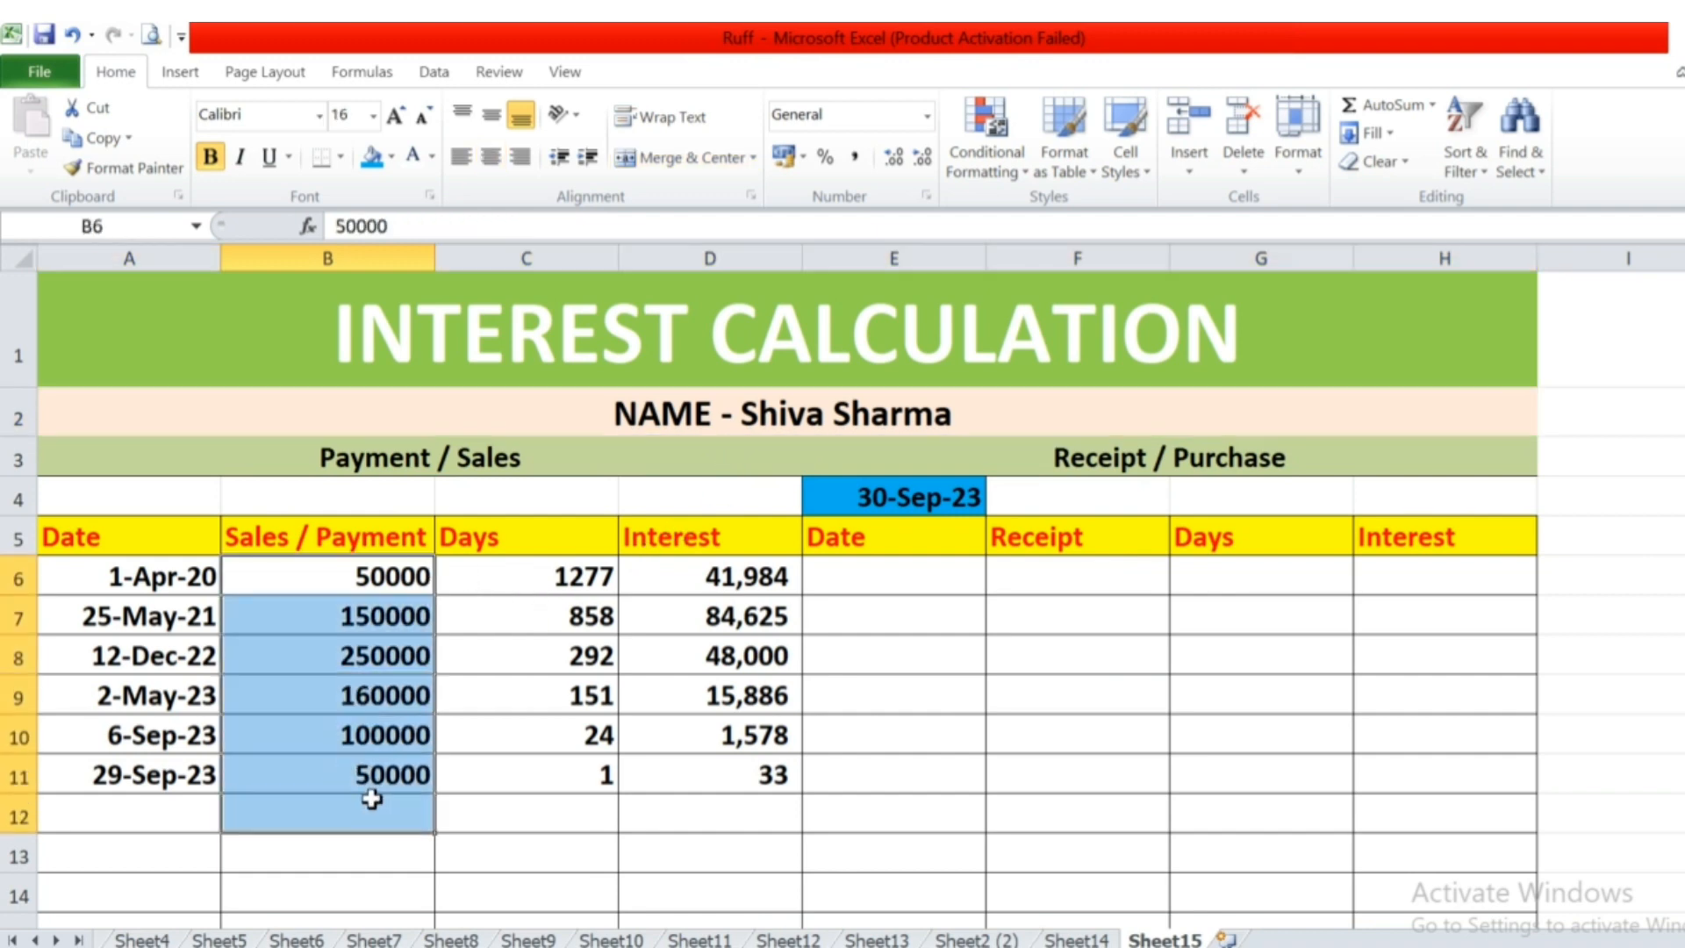
# Enter the first Receipt / Purchase entry with the date 25-12-2020 in E6 and the receipt amount 20000 in F6.
pyautogui.click(910, 577)
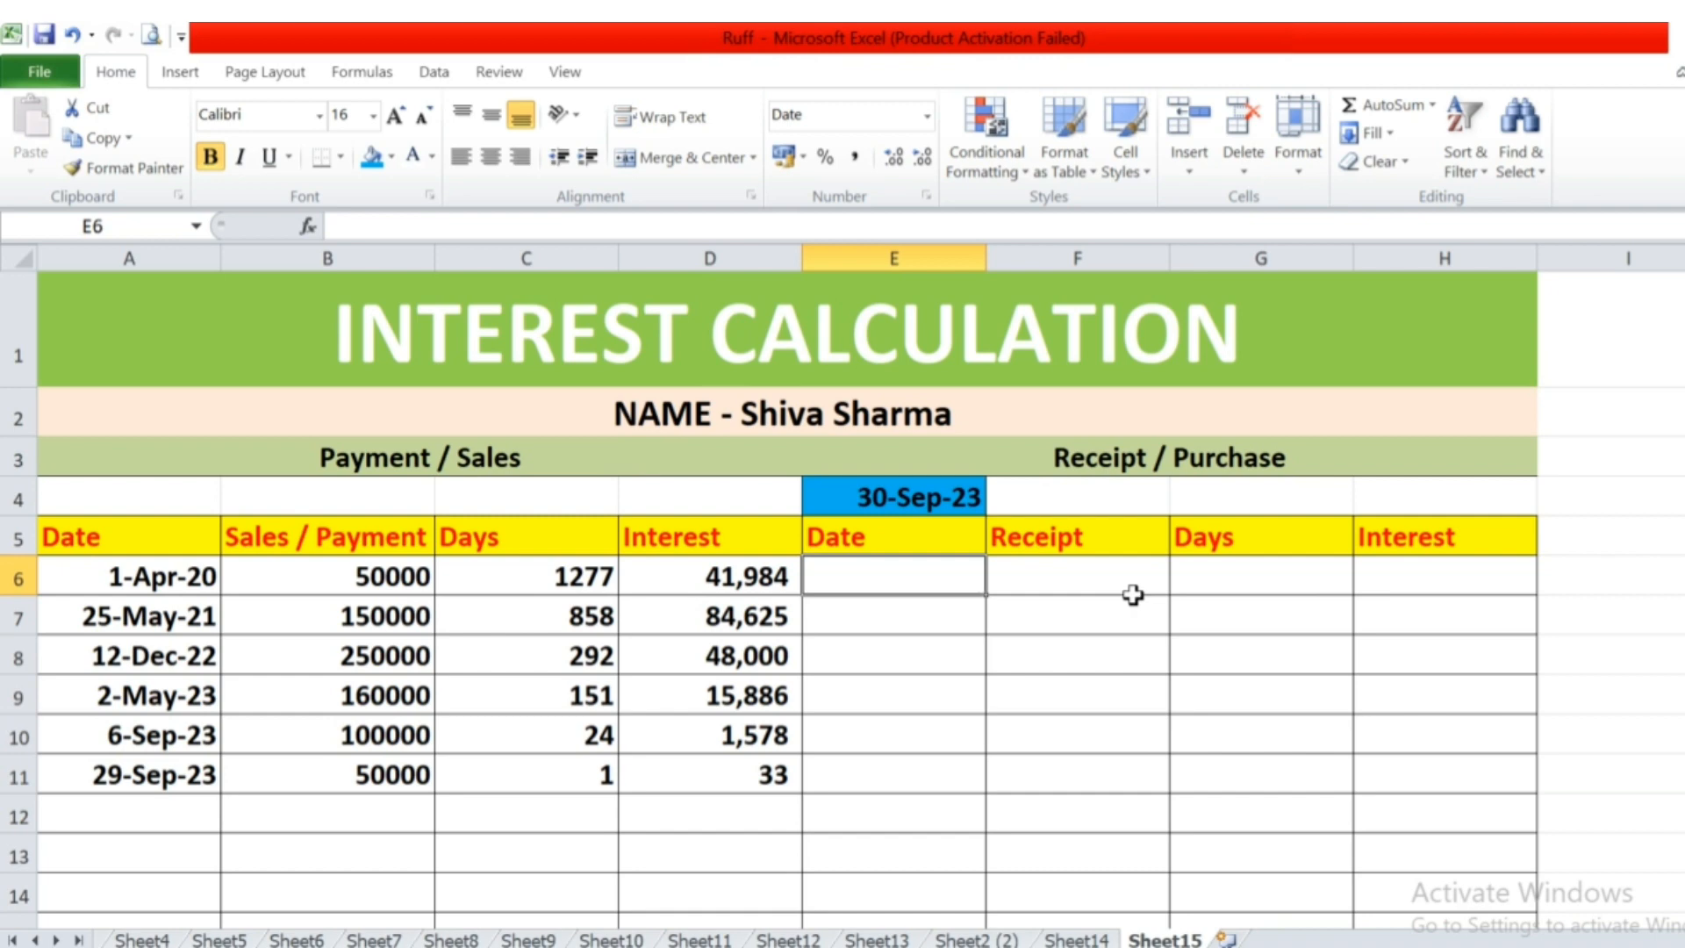
pyautogui.write('25-12')
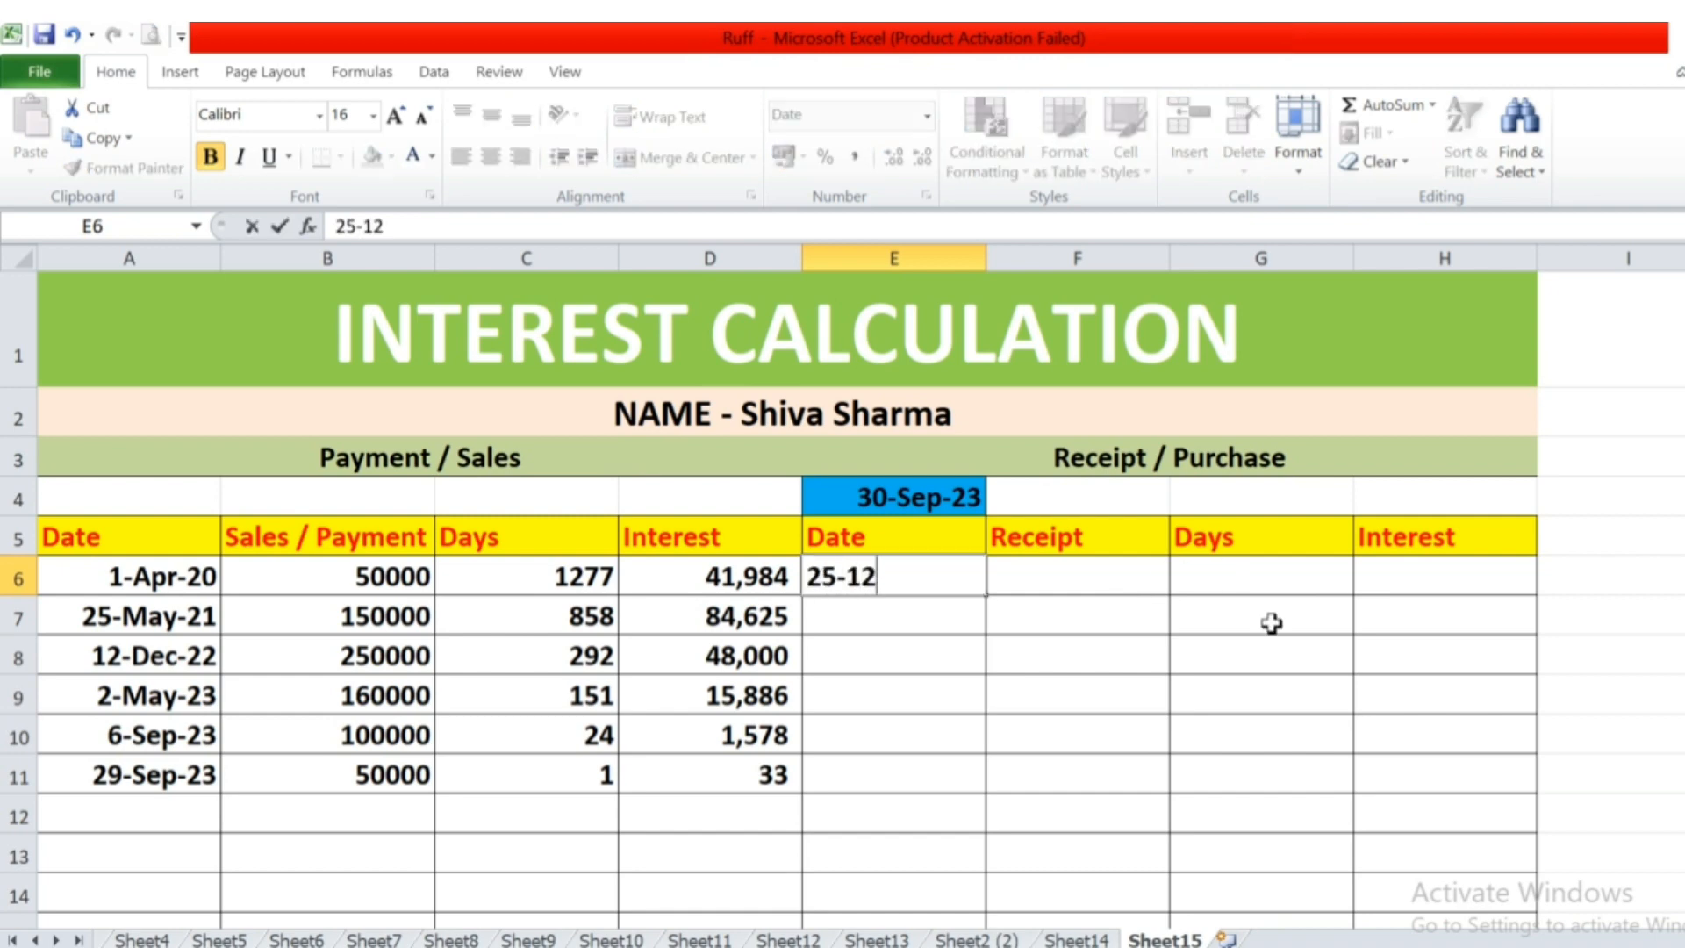
pyautogui.write('-2020')
pyautogui.press('Tab')
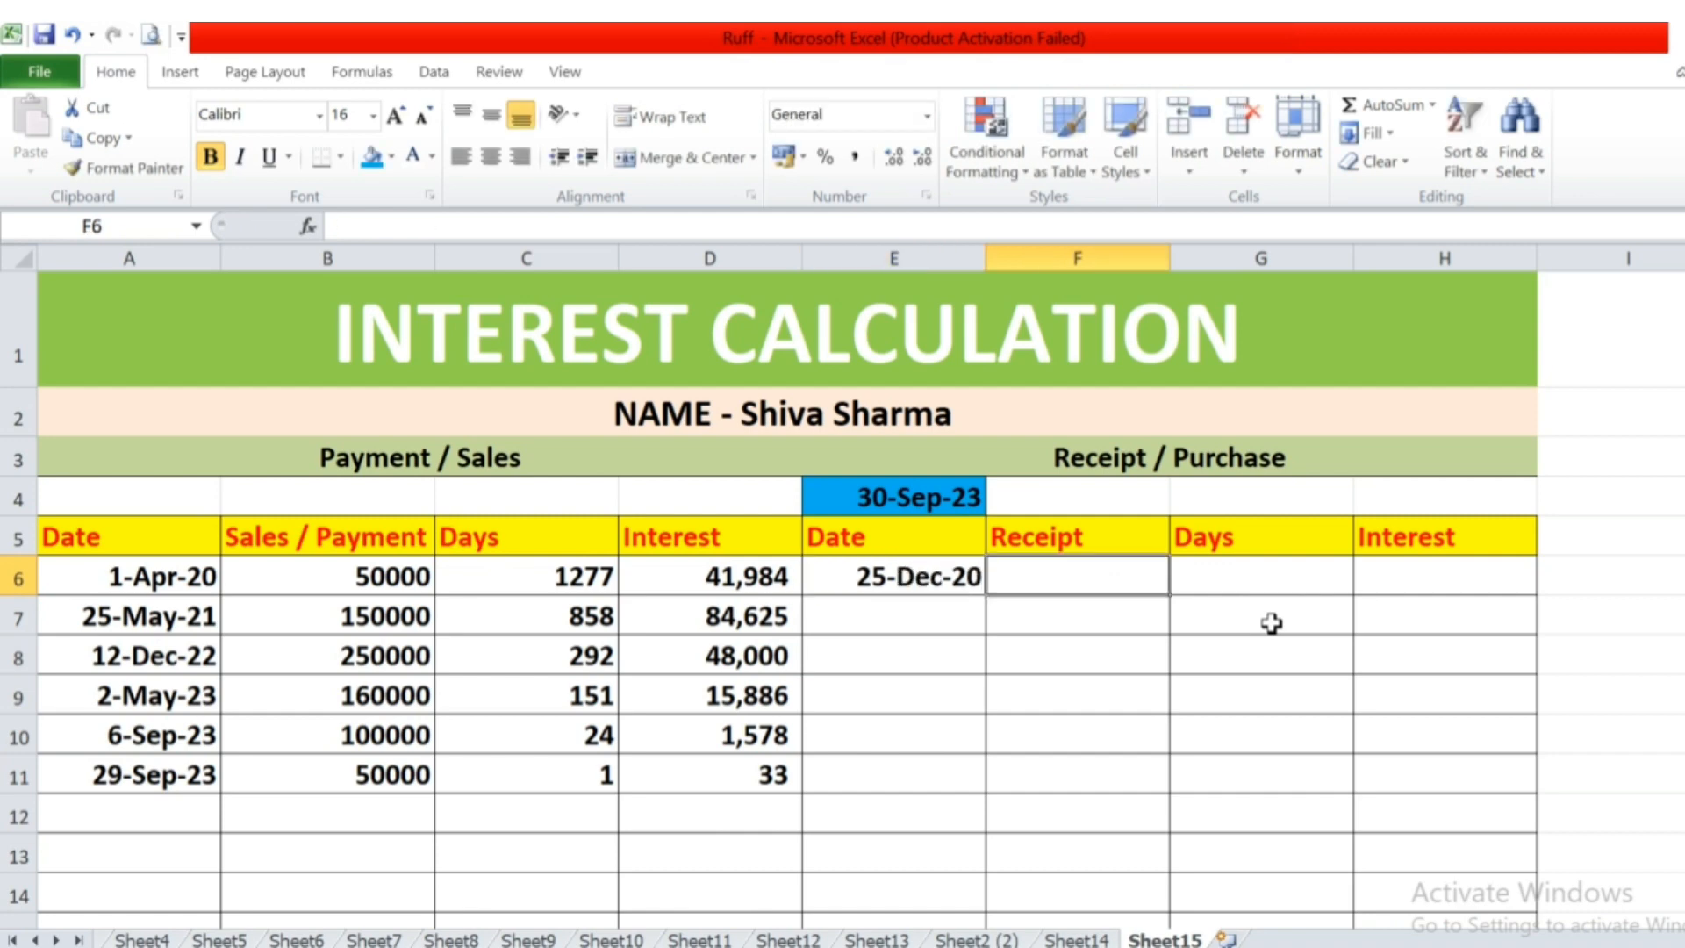
pyautogui.write('20000')
pyautogui.press('Tab')
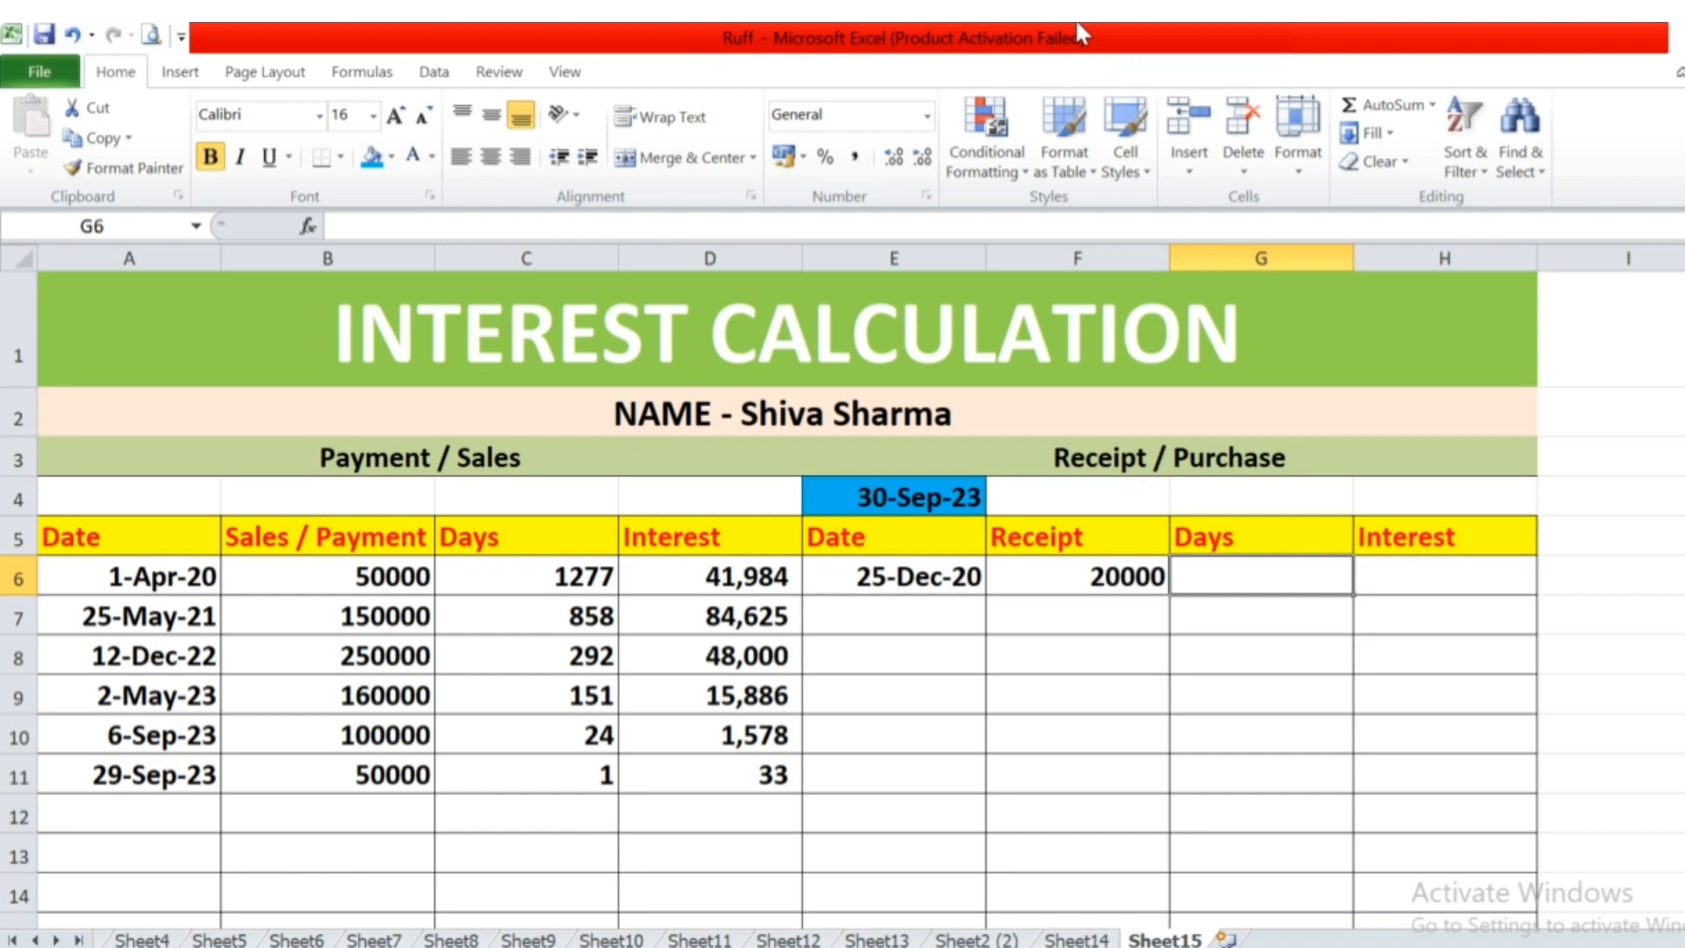
# Calculate the first receipt's days in G6 by subtracting its date from the calculation date, as =E4-E6.
pyautogui.write('=')
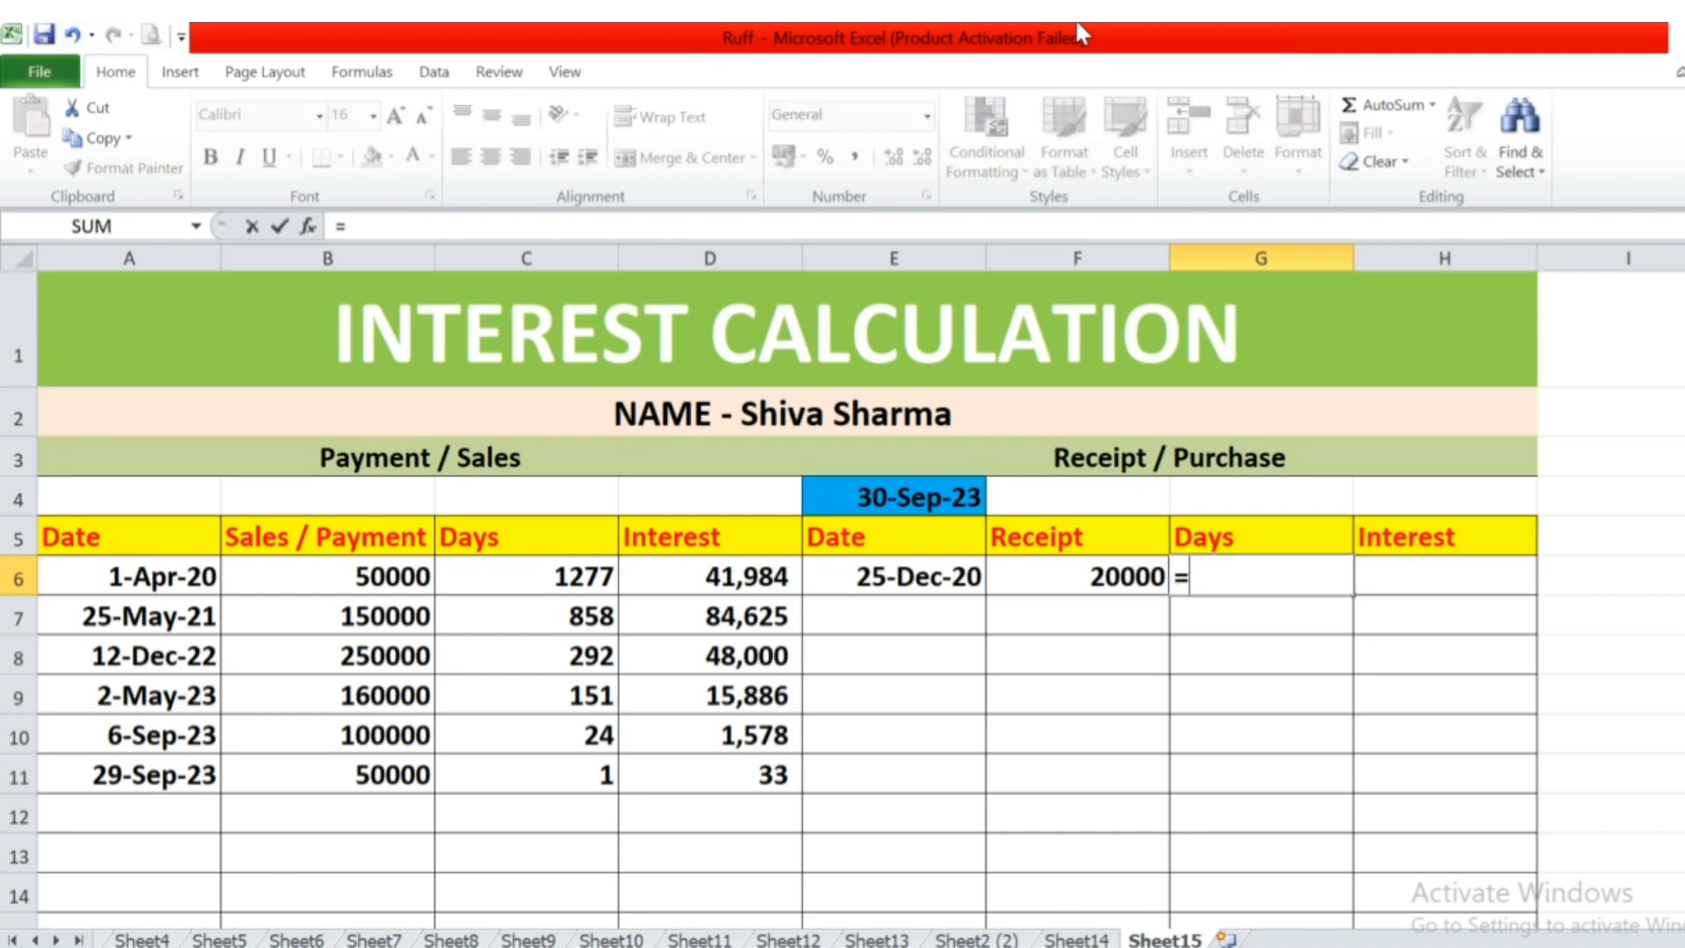
pyautogui.press('Left')
pyautogui.press('Left')
pyautogui.press('Up')
pyautogui.press('Up')
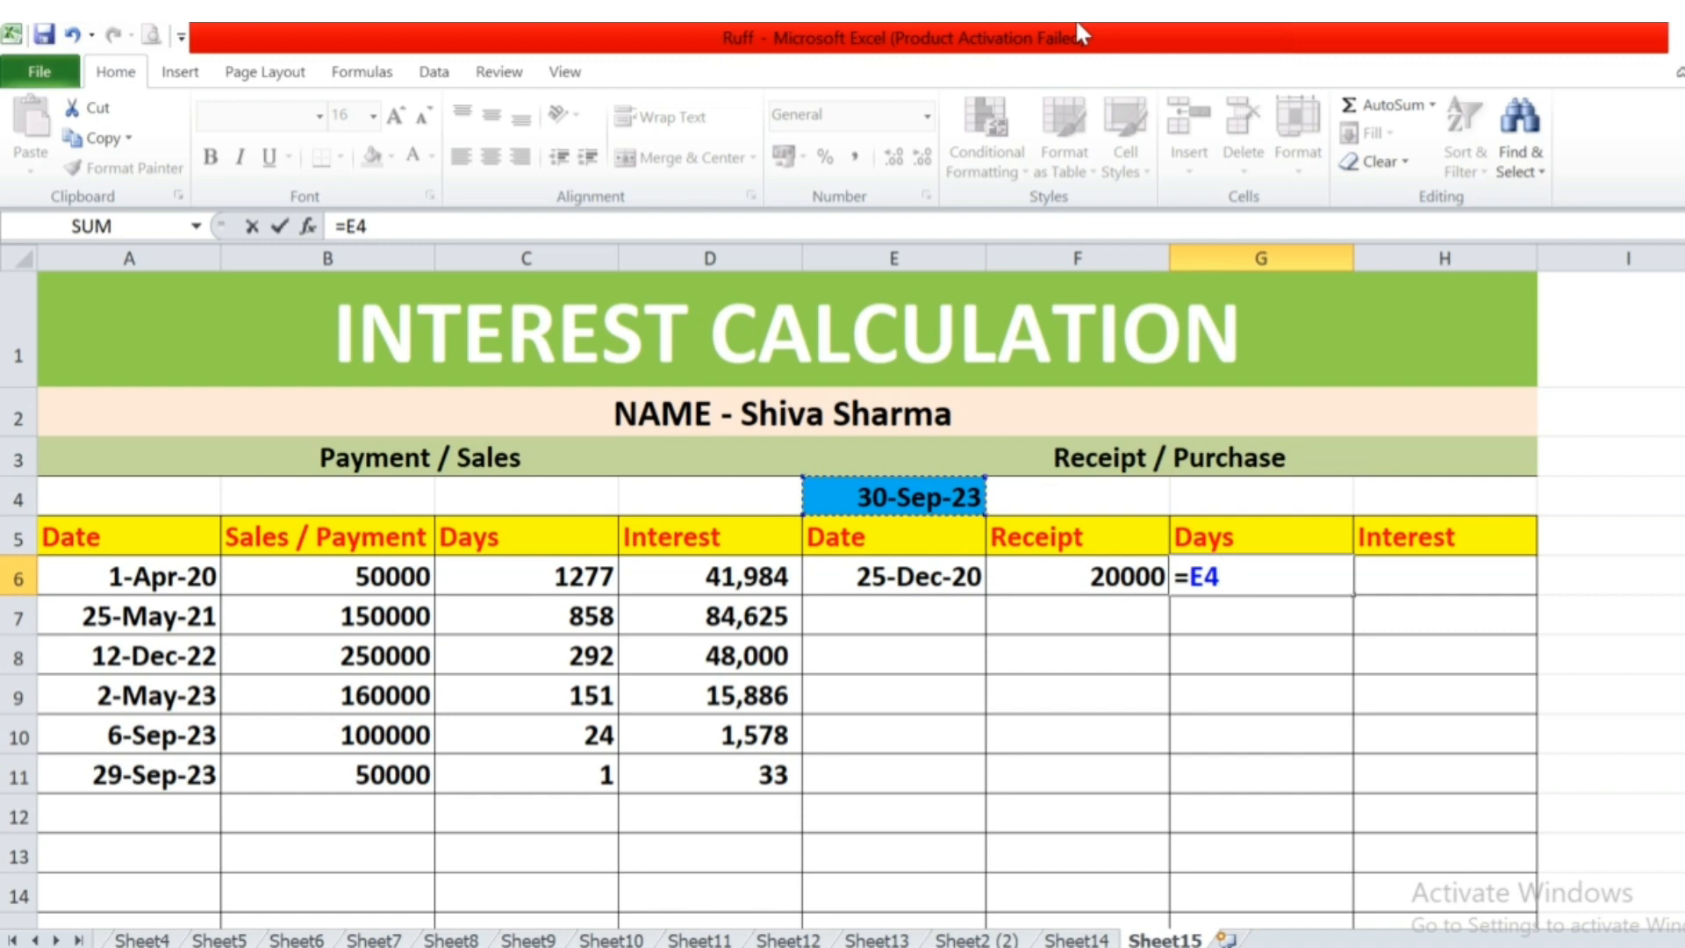
pyautogui.write('-')
pyautogui.press('Left')
pyautogui.press('Left')
pyautogui.press('Return')
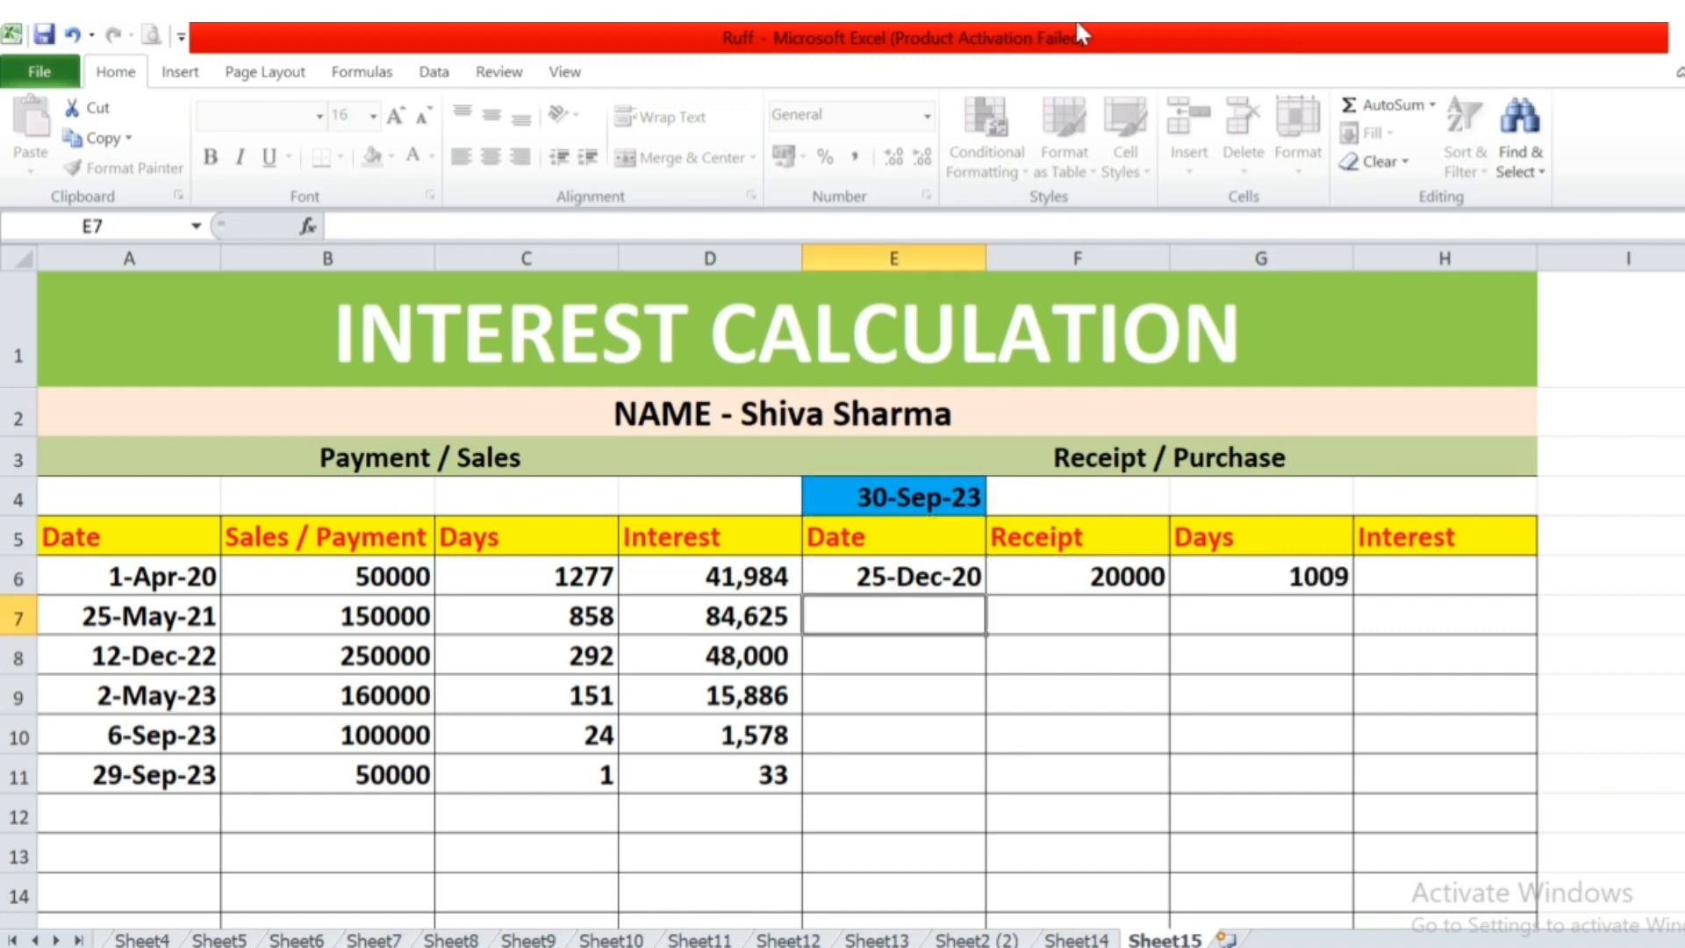
# Calculate the first receipt's interest at 24% in H6 with the formula =F6*24/100*G6/365.
pyautogui.press('Up')
pyautogui.press('Right')
pyautogui.press('Right')
pyautogui.press('Right')
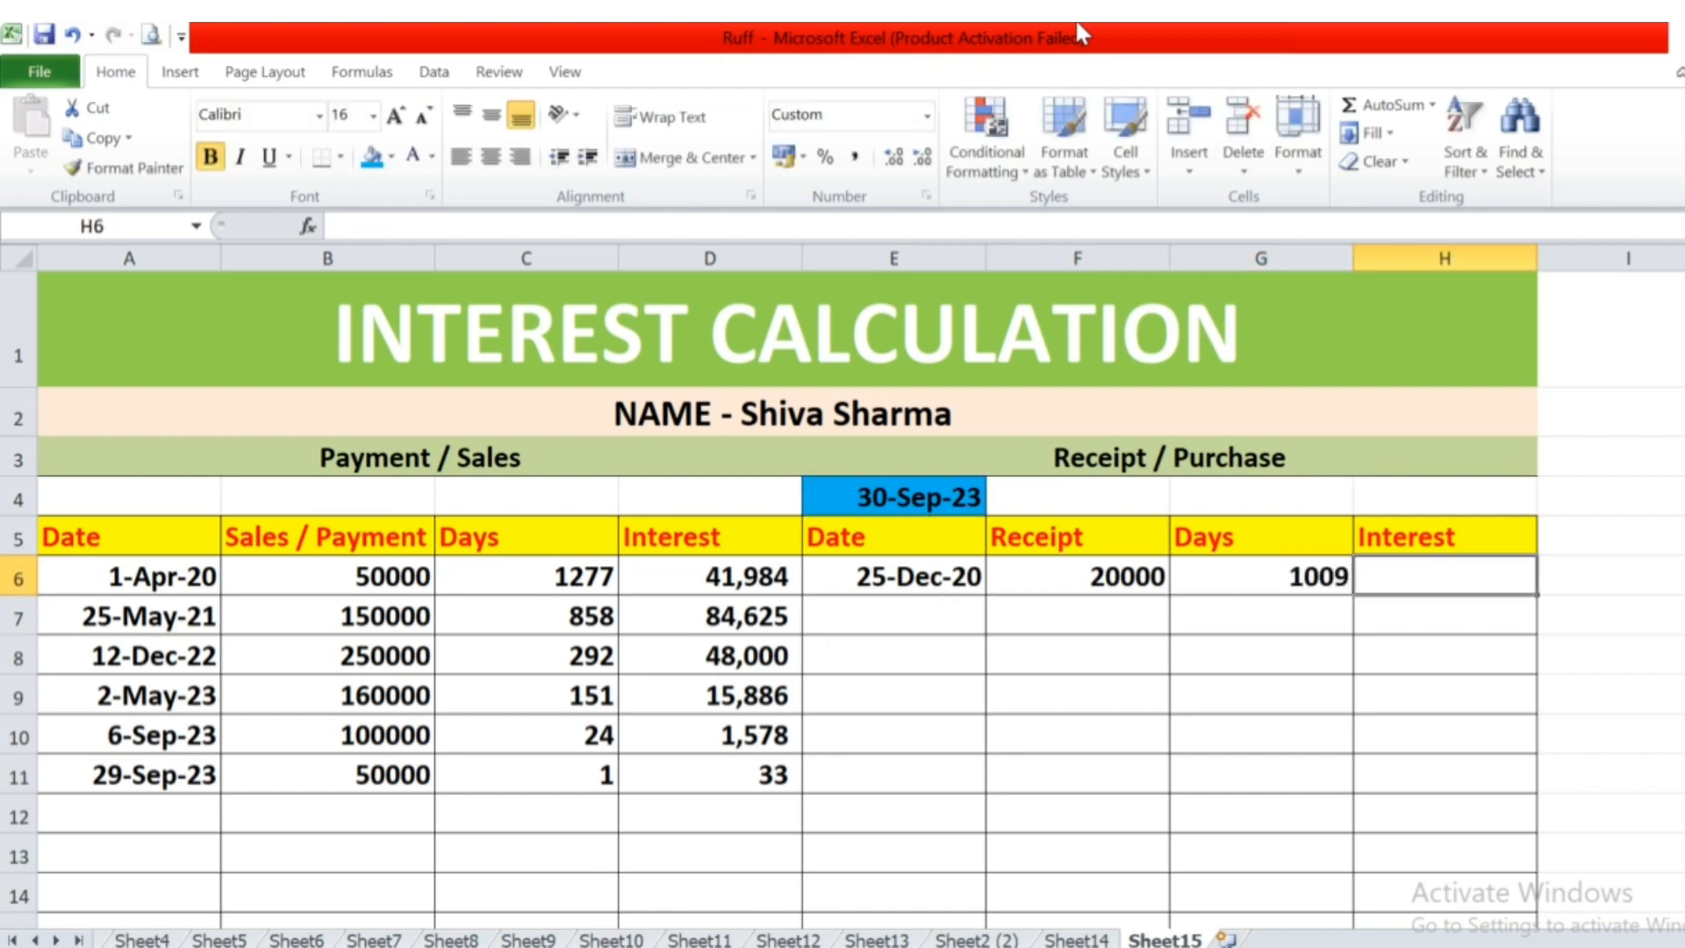
pyautogui.write('=')
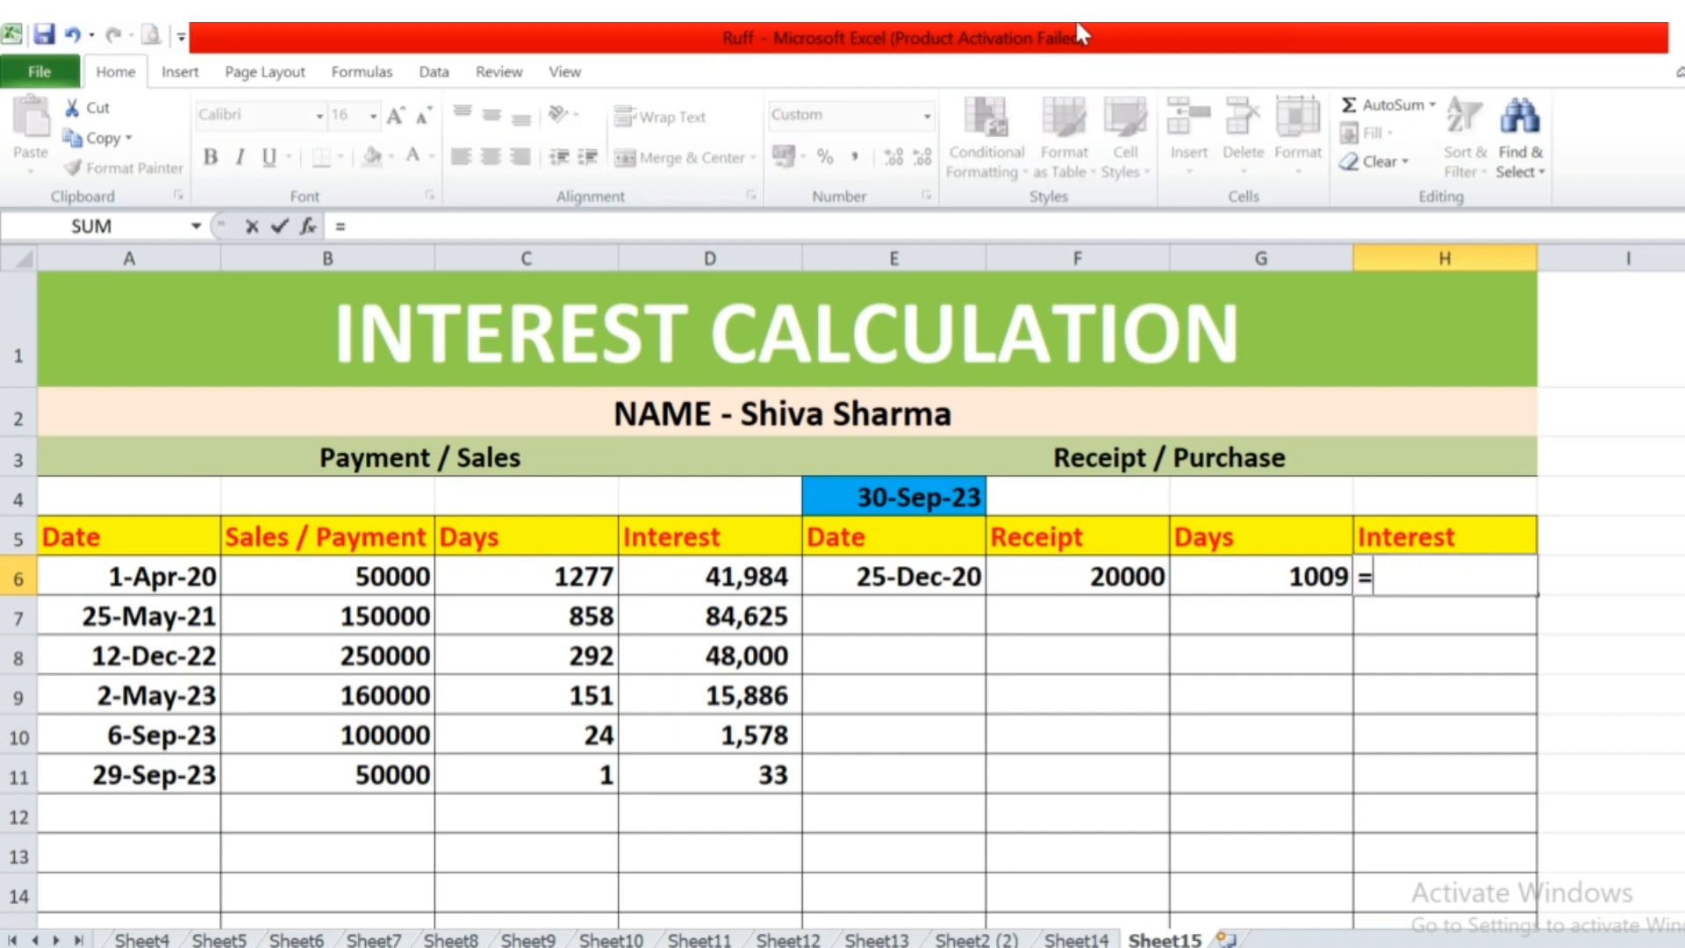
pyautogui.press('Left')
pyautogui.press('Left')
pyautogui.write('*')
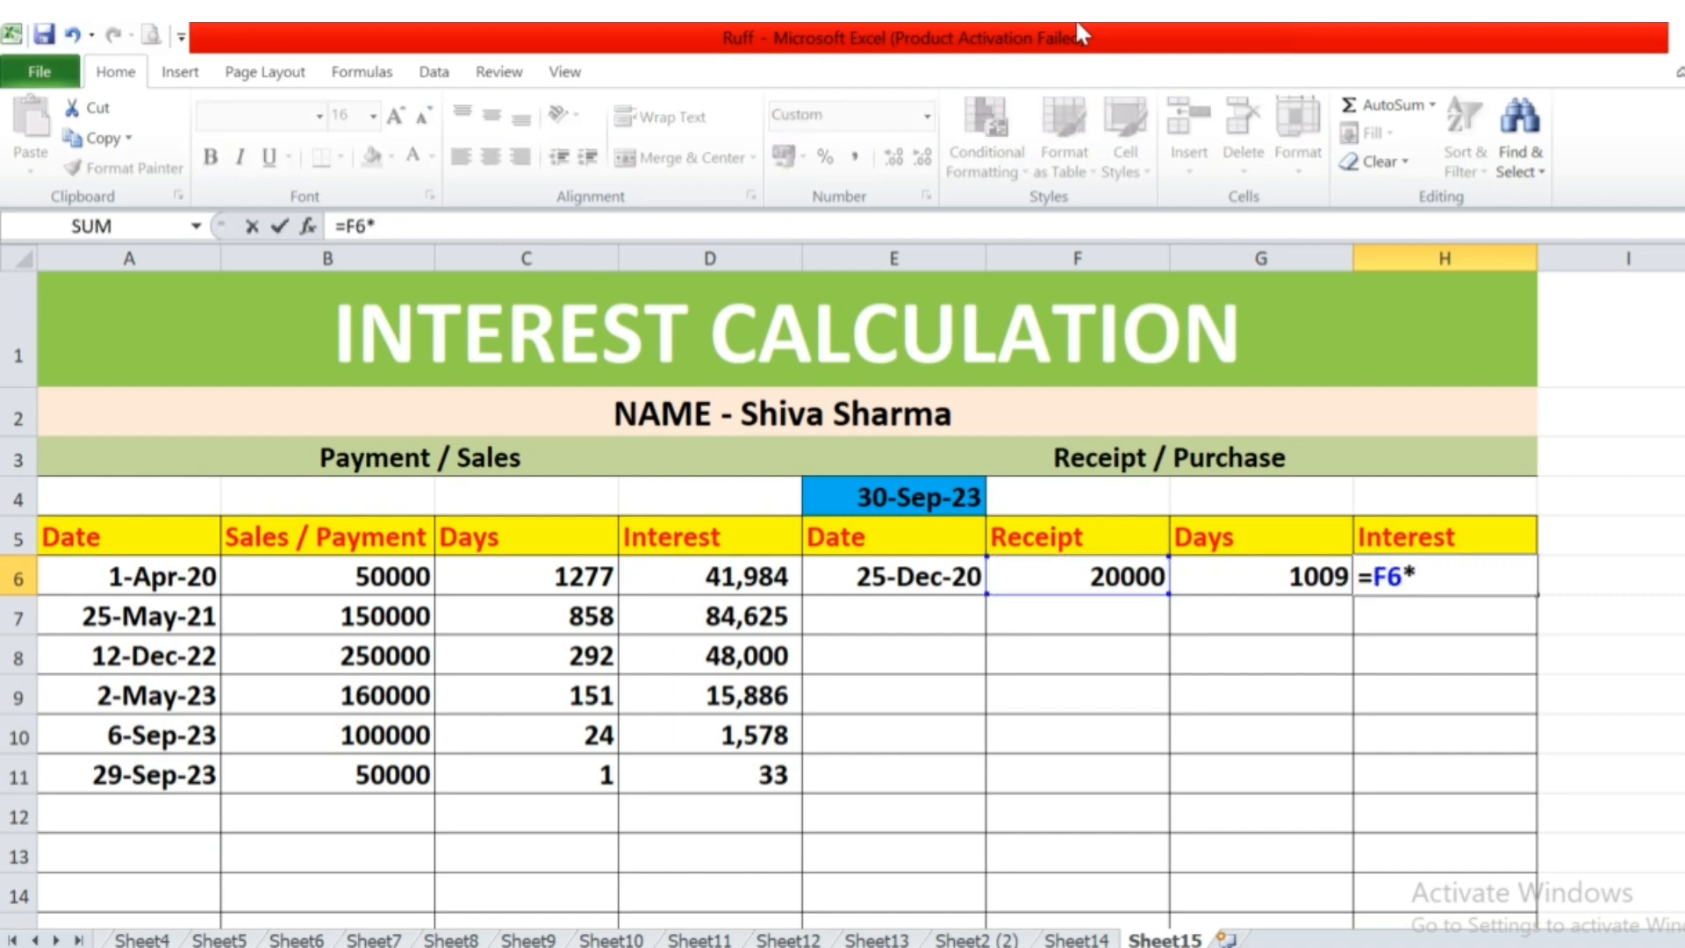
pyautogui.write('24/100')
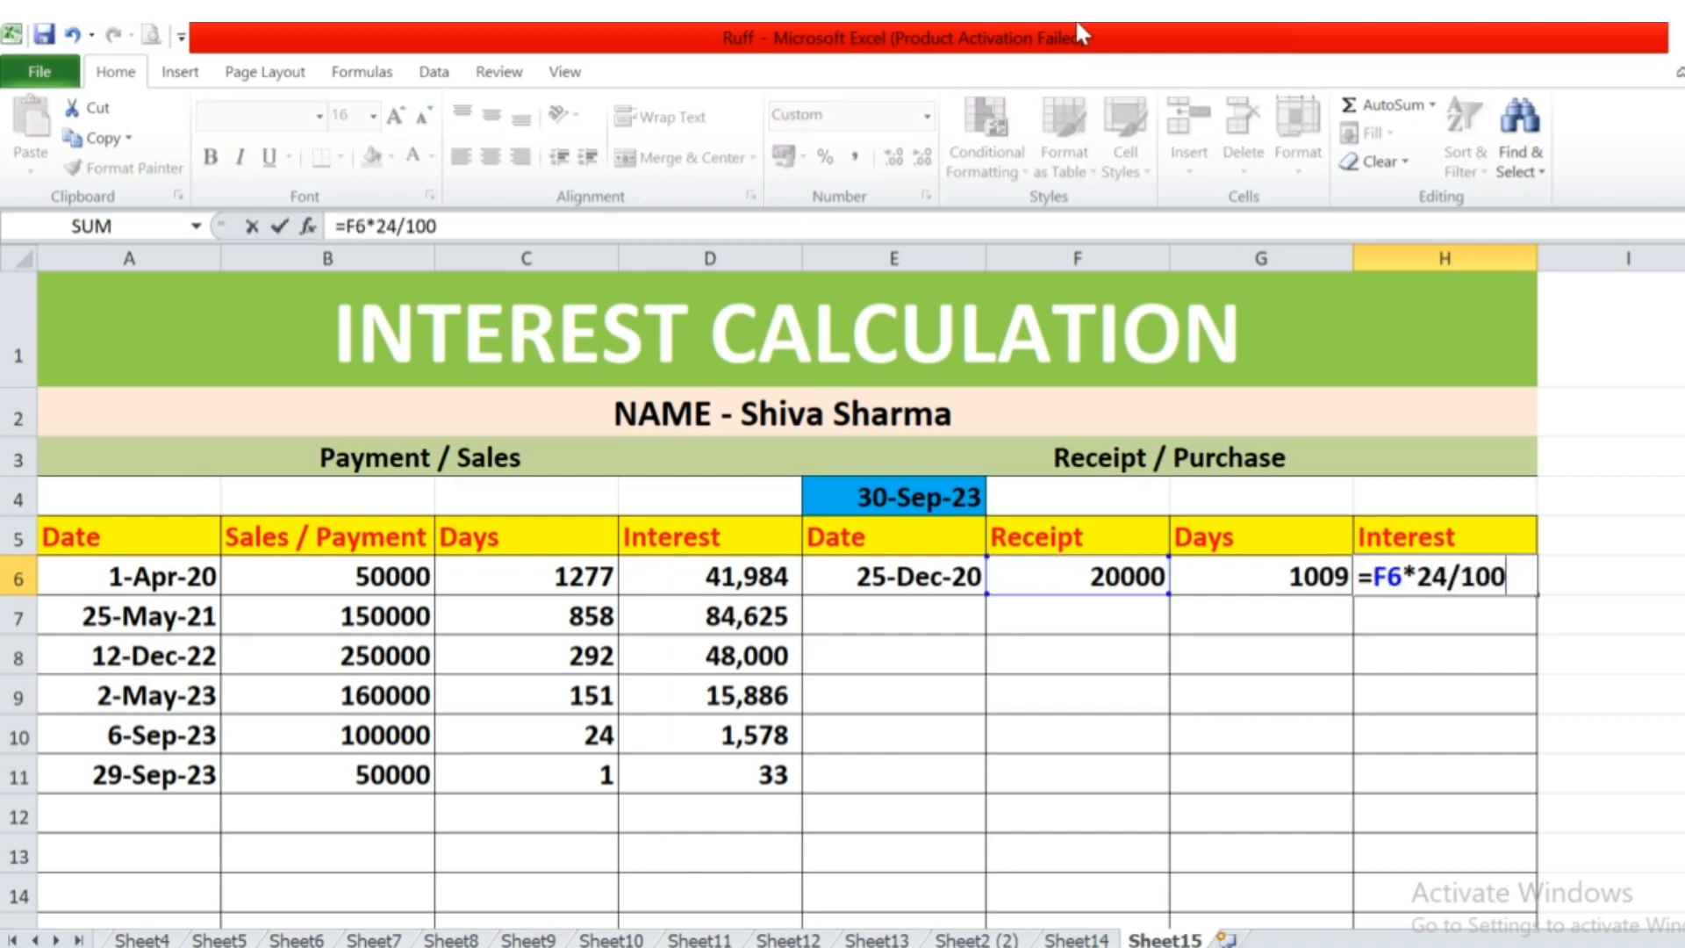
pyautogui.write('*')
pyautogui.press('Left')
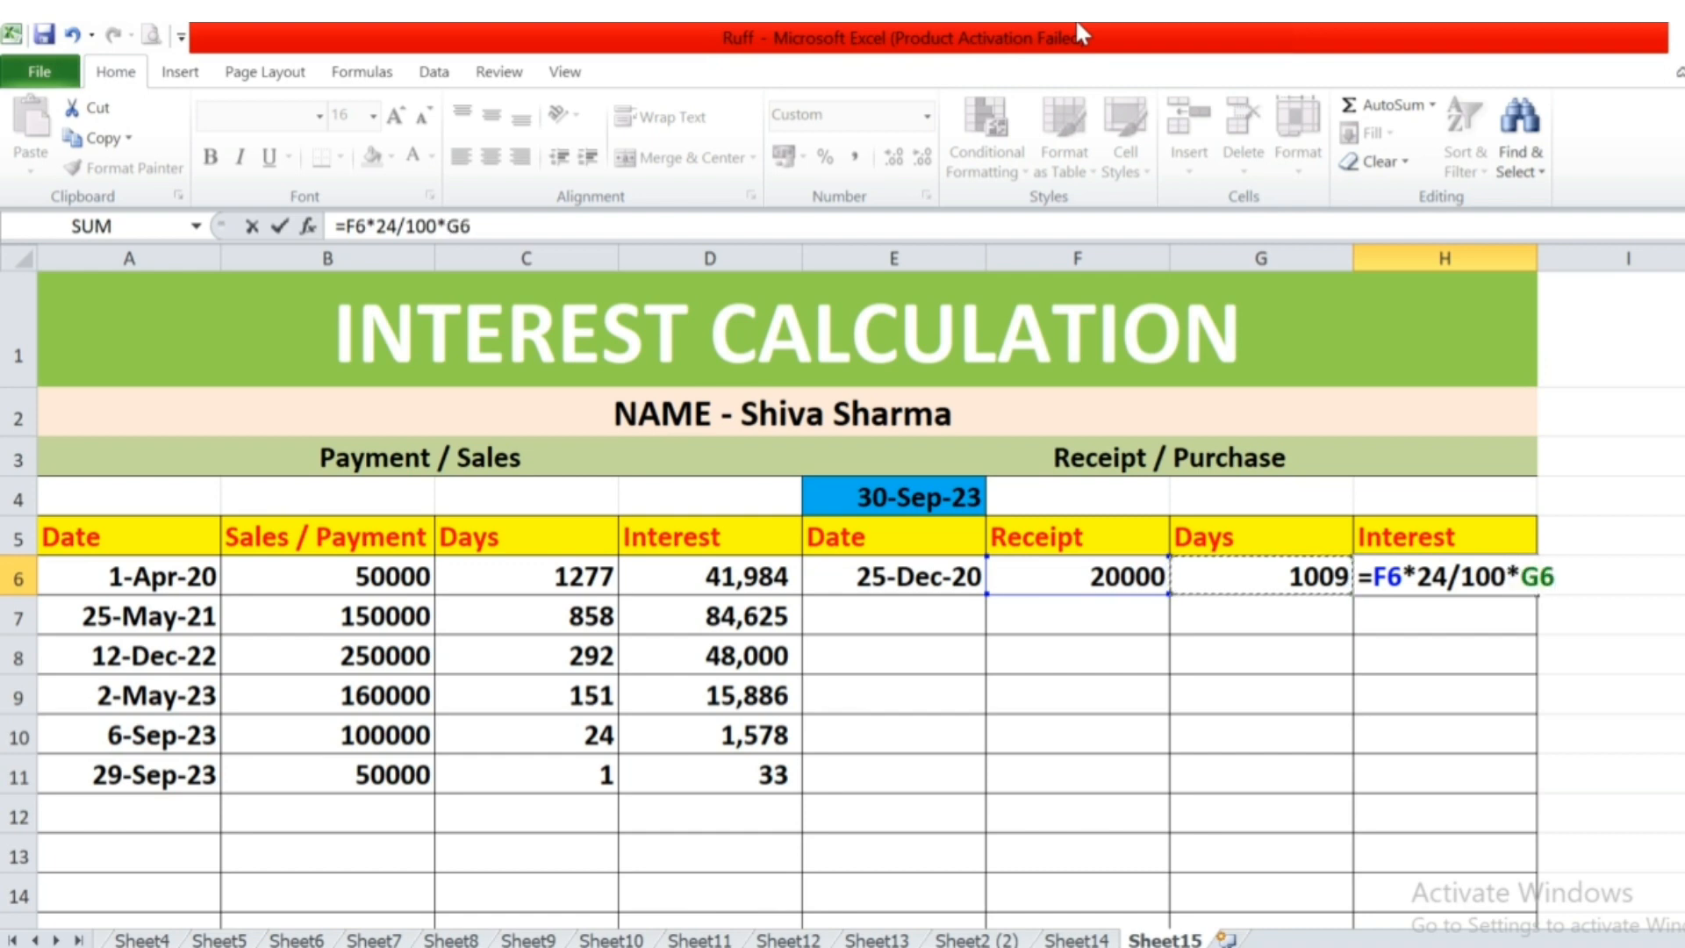
pyautogui.write('/365')
pyautogui.press('Return')
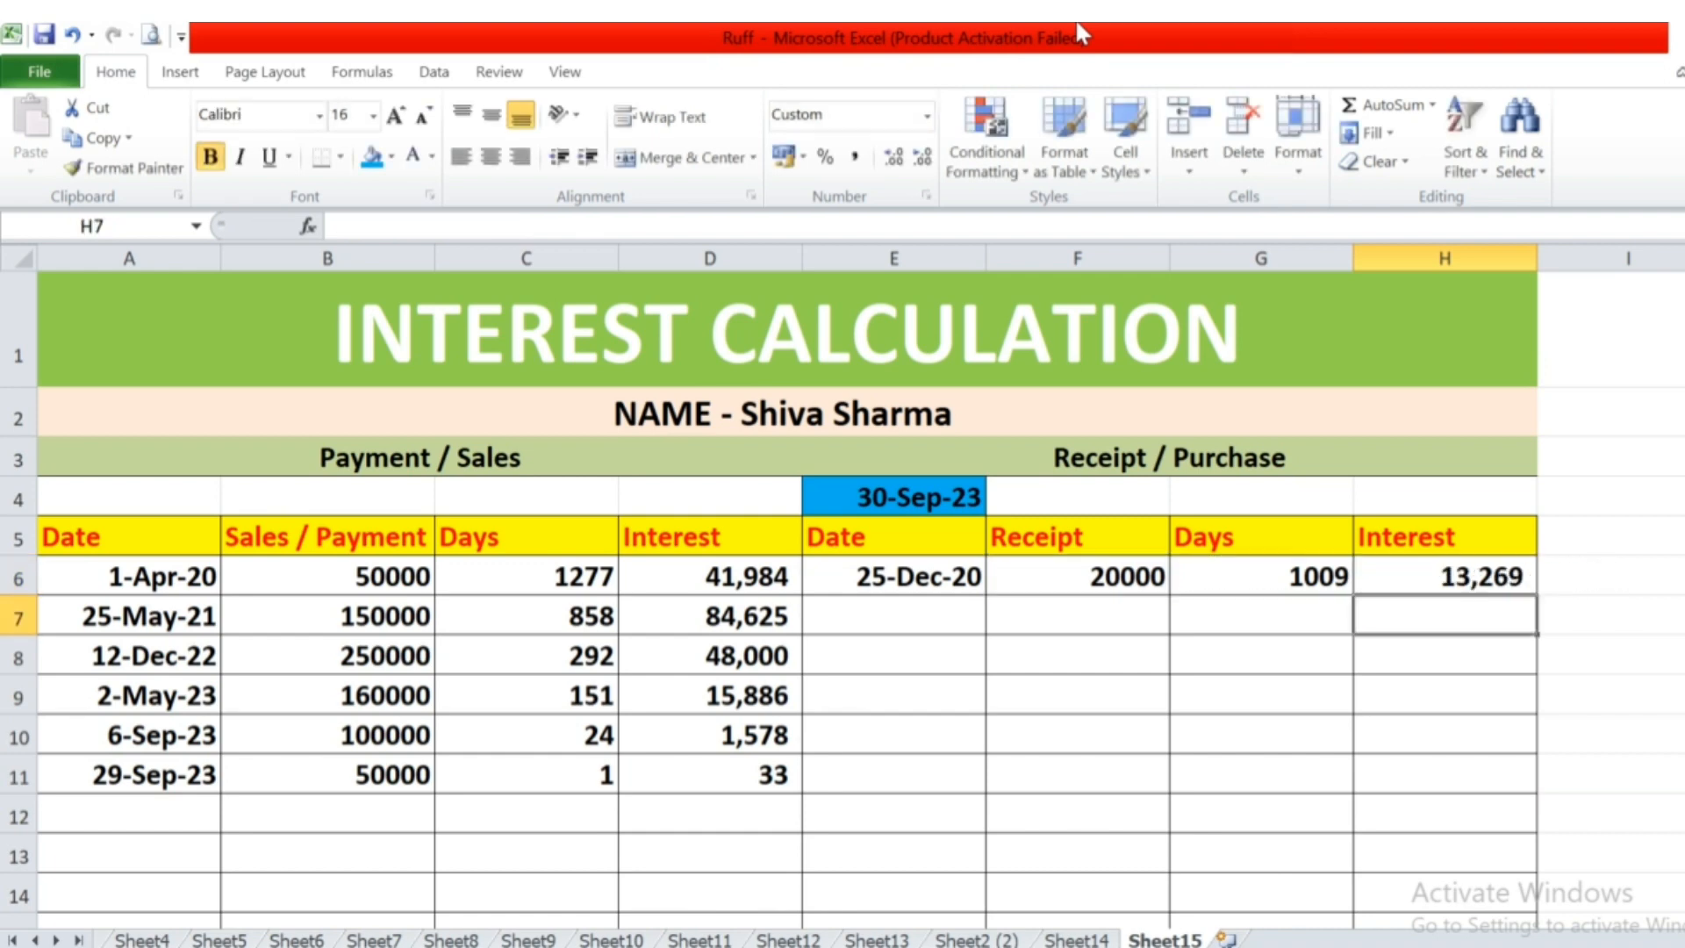
# Enter the second receipt in row 7 with the date 2-5-2021 in E7 and the amount 50000 in F7.
pyautogui.press('Up')
pyautogui.press('Left')
pyautogui.press('Left')
pyautogui.press('Left')
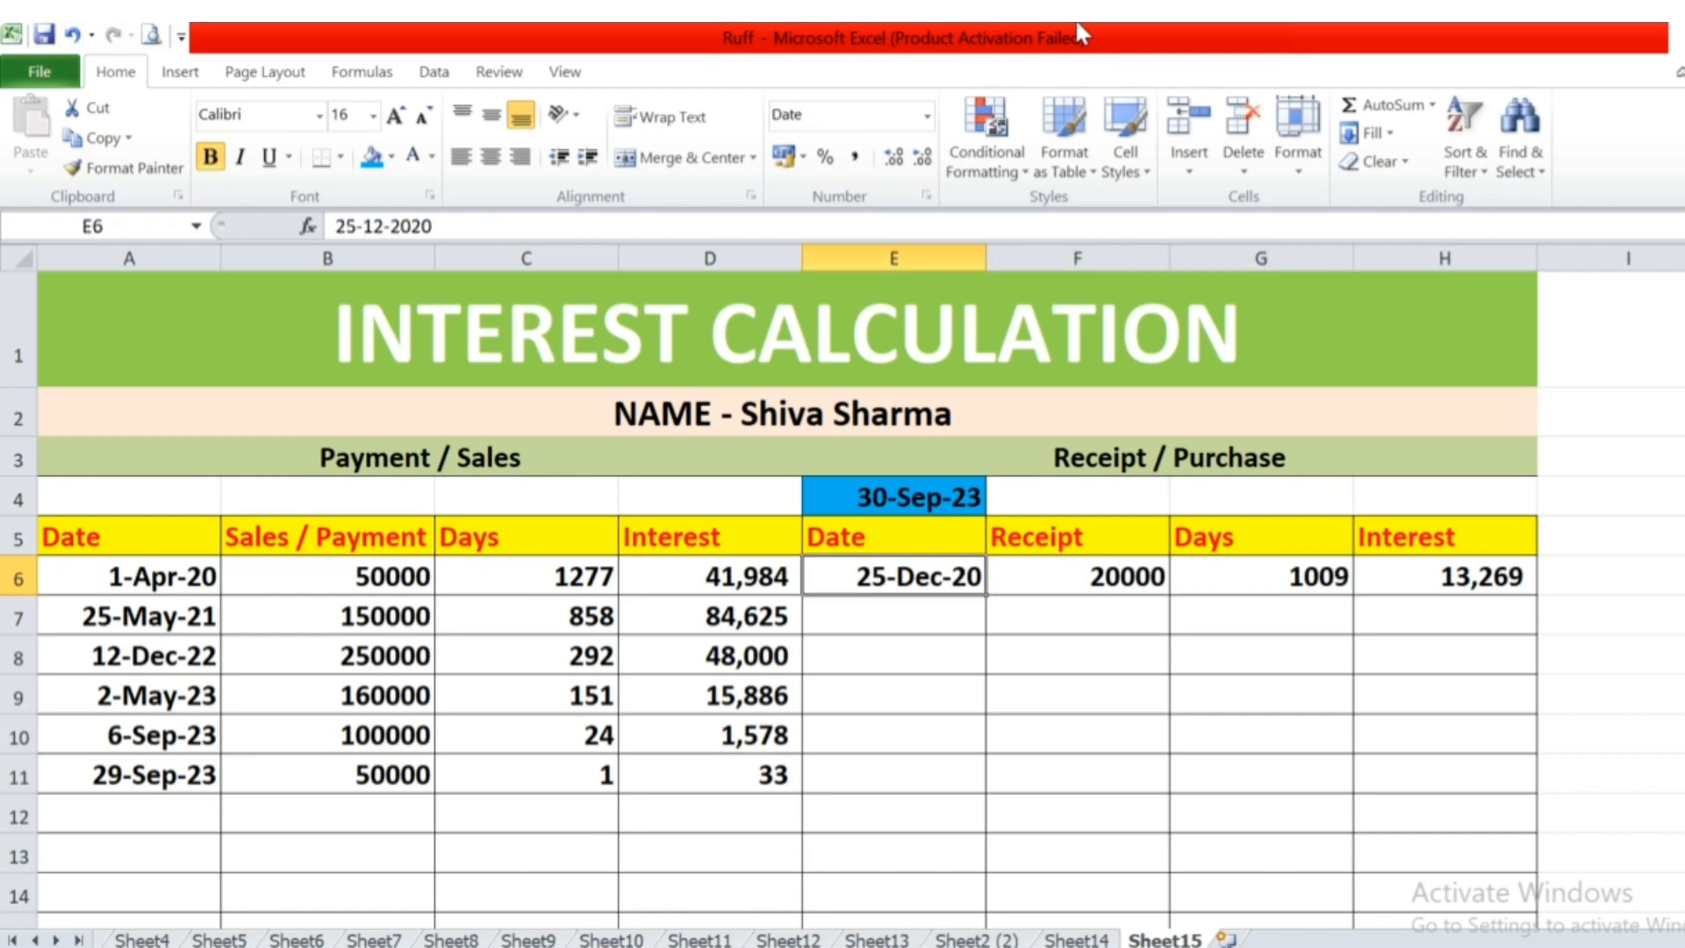
pyautogui.press('Down')
pyautogui.write('2-5-2021')
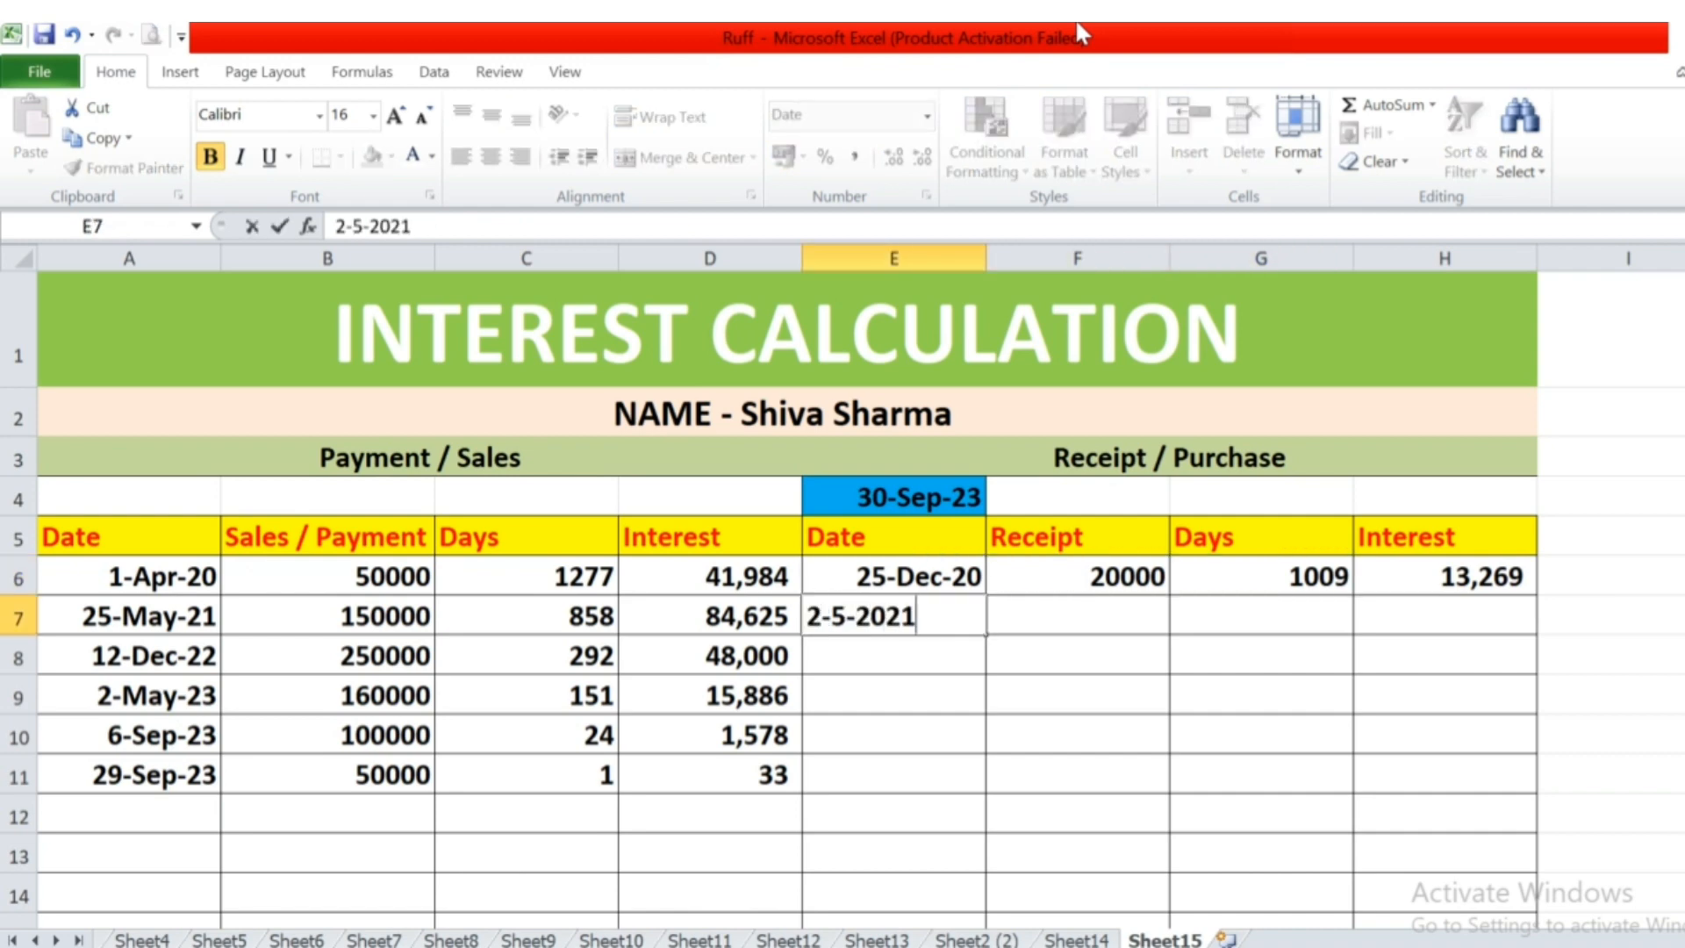
pyautogui.press('Tab')
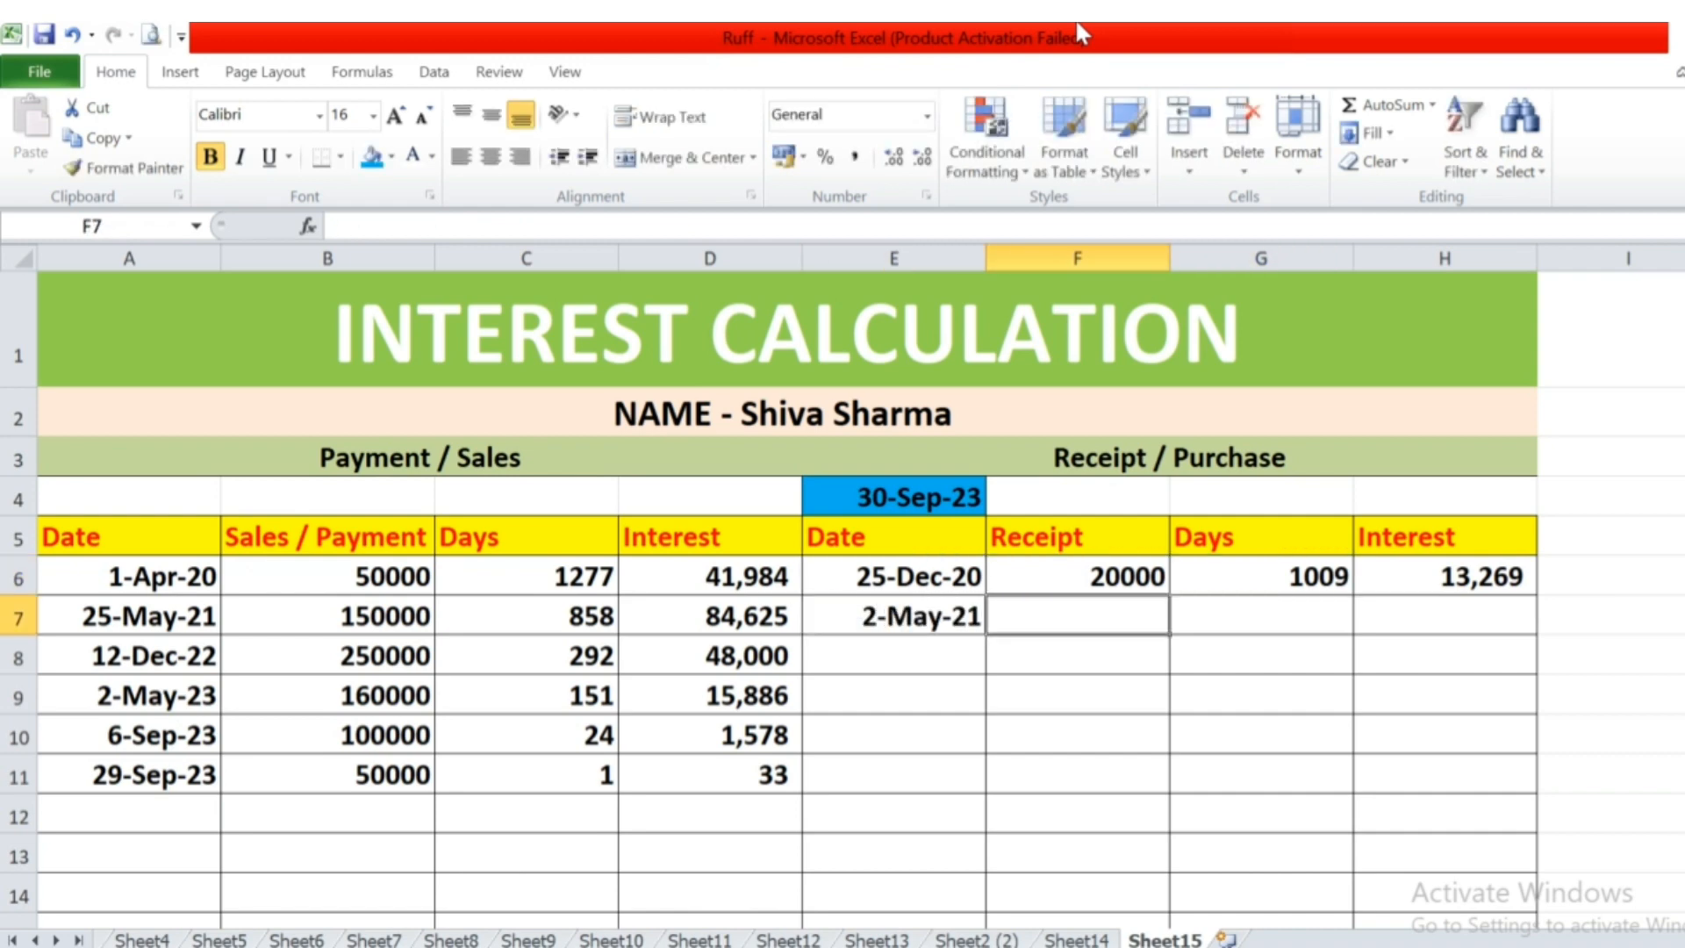
pyautogui.write('50000')
pyautogui.press('Tab')
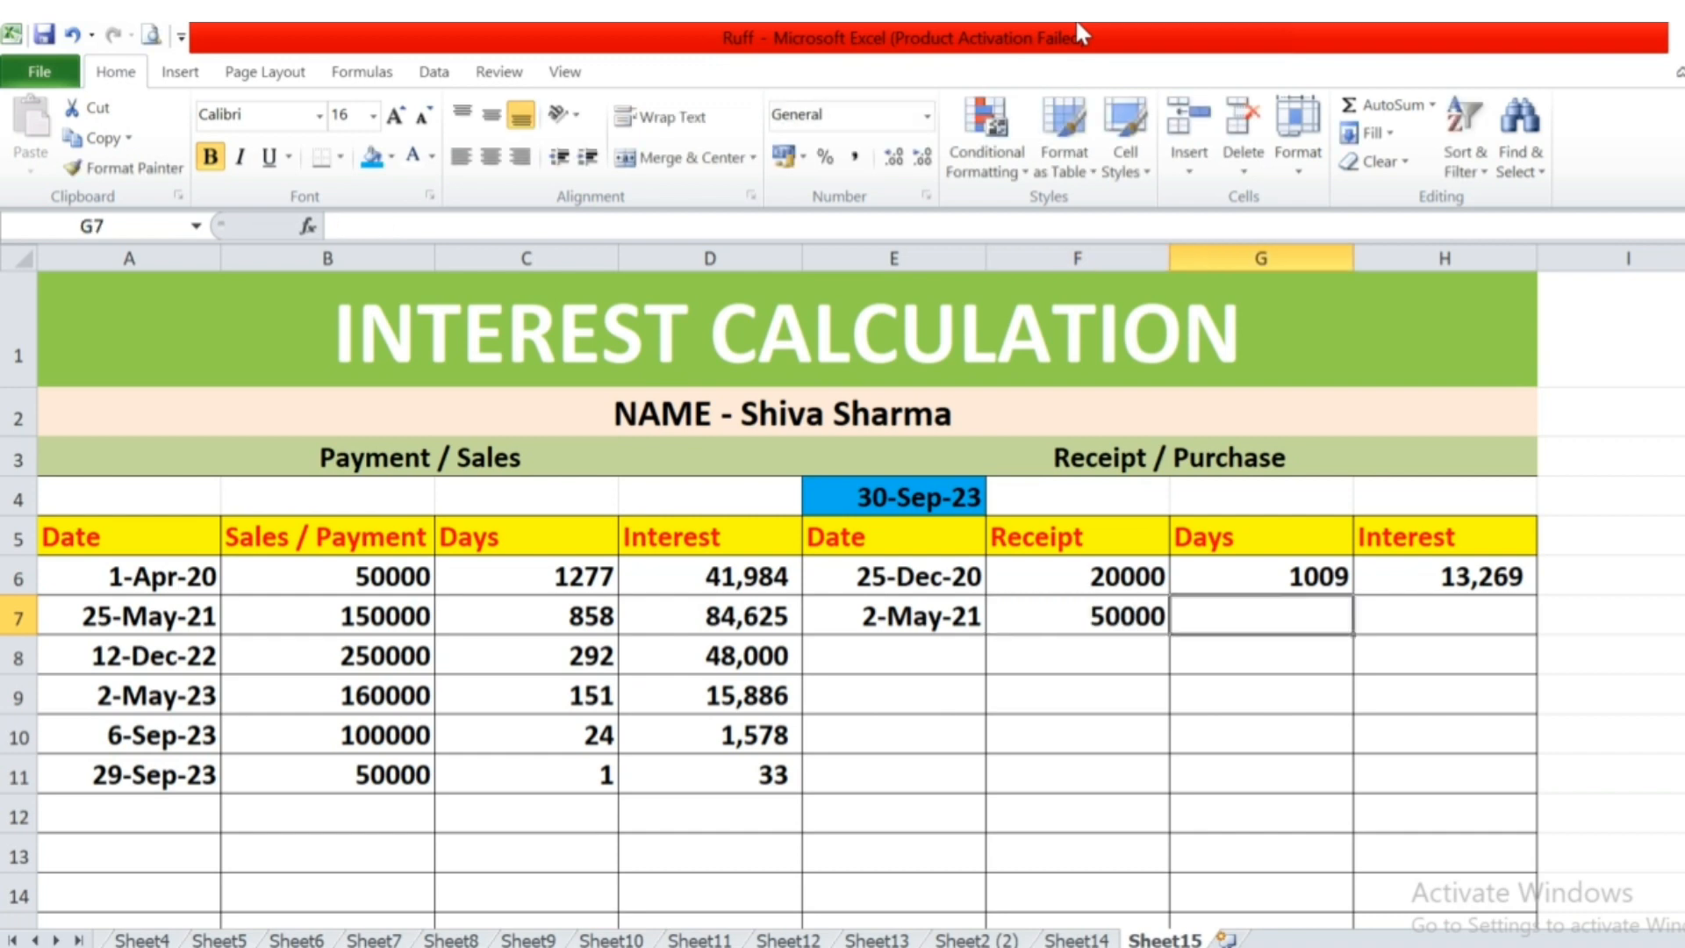
# Try to copy the first receipt's days formula from G6 into G7.
pyautogui.write('=')
pyautogui.press('Escape')
pyautogui.press('Up')
pyautogui.hotkey('ctrl', 'c')
pyautogui.press('Down')
pyautogui.press('Return')
pyautogui.write('=')
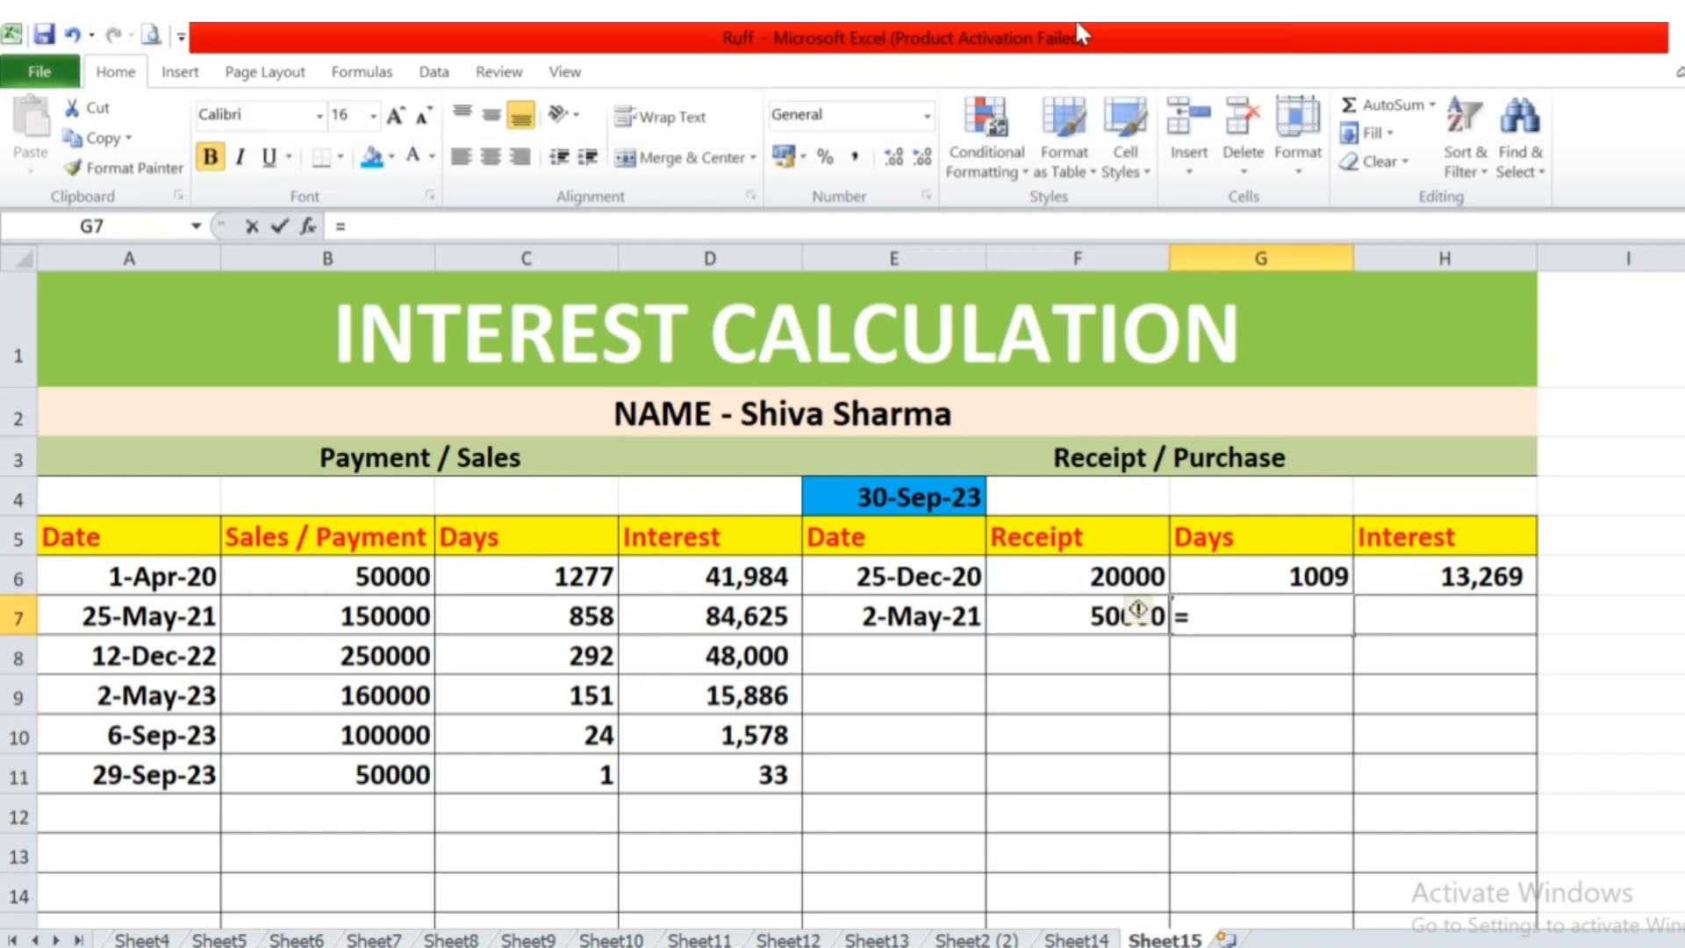
pyautogui.press('Left')
pyautogui.press('Up')
pyautogui.press('Left')
pyautogui.press('Up')
pyautogui.press('Up')
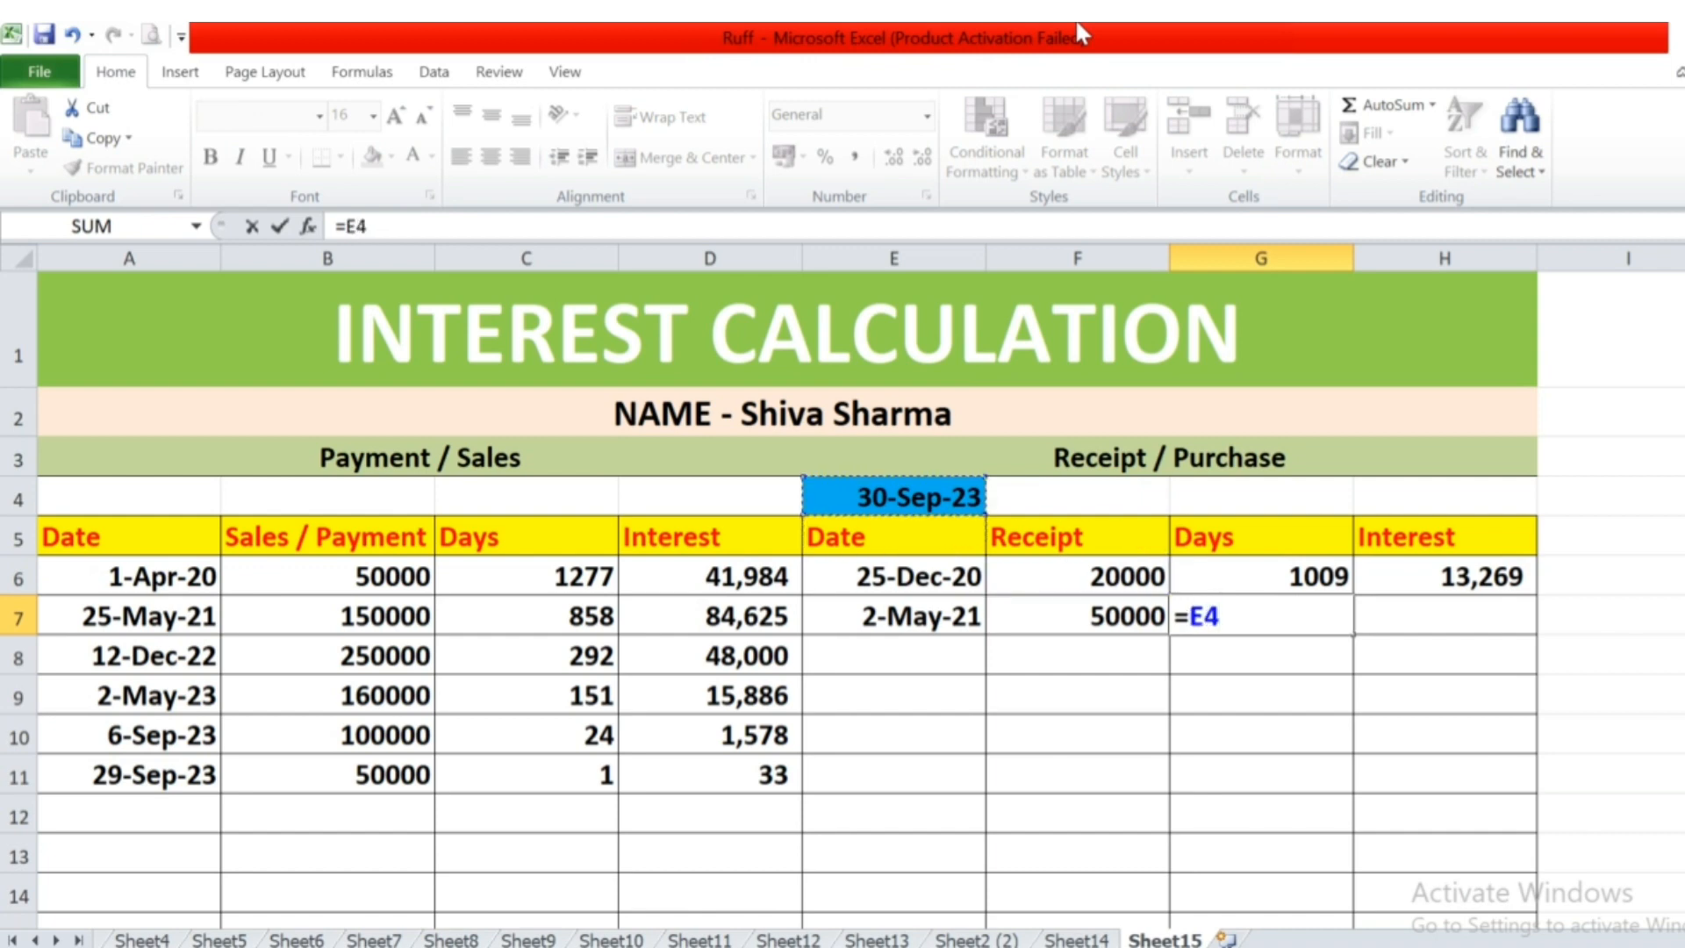
pyautogui.press('Left')
pyautogui.press('Right')
pyautogui.write('-')
pyautogui.press('Left')
pyautogui.press('Left')
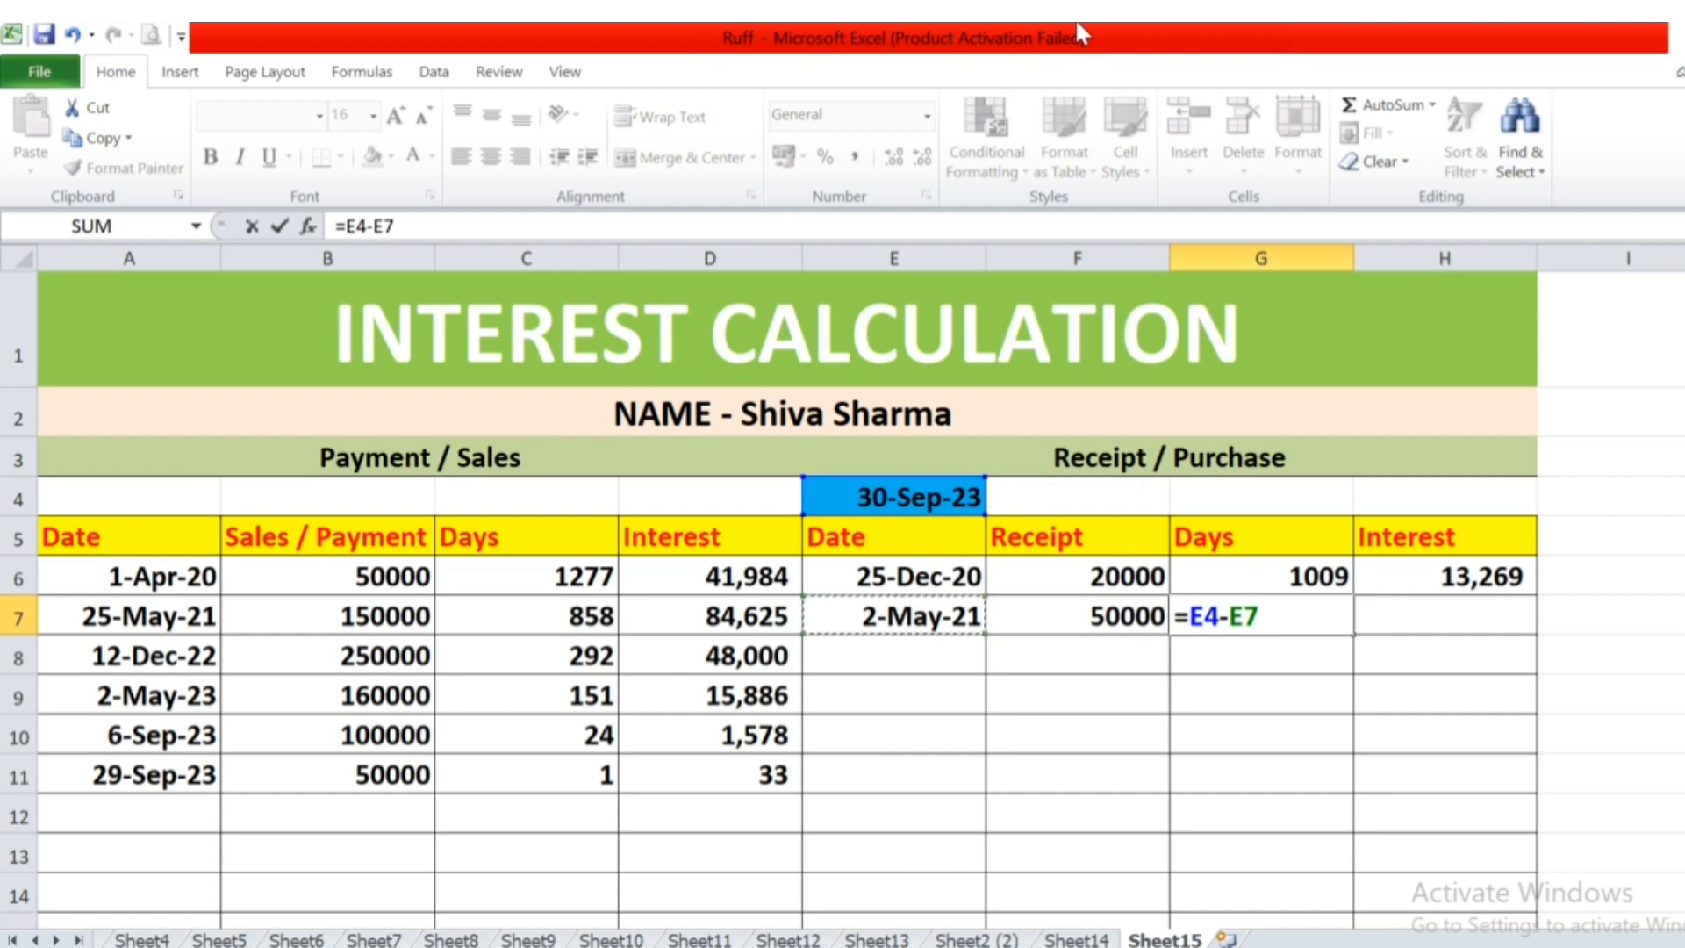
# Make the calculation date an absolute reference in the first receipt's days formula in G6, as =$E$4-E6.
pyautogui.hotkey('shift', 'Return')
pyautogui.press('F2')
pyautogui.press('Left')
pyautogui.press('Left')
pyautogui.press('Left')
pyautogui.press('Left')
pyautogui.press('Left')
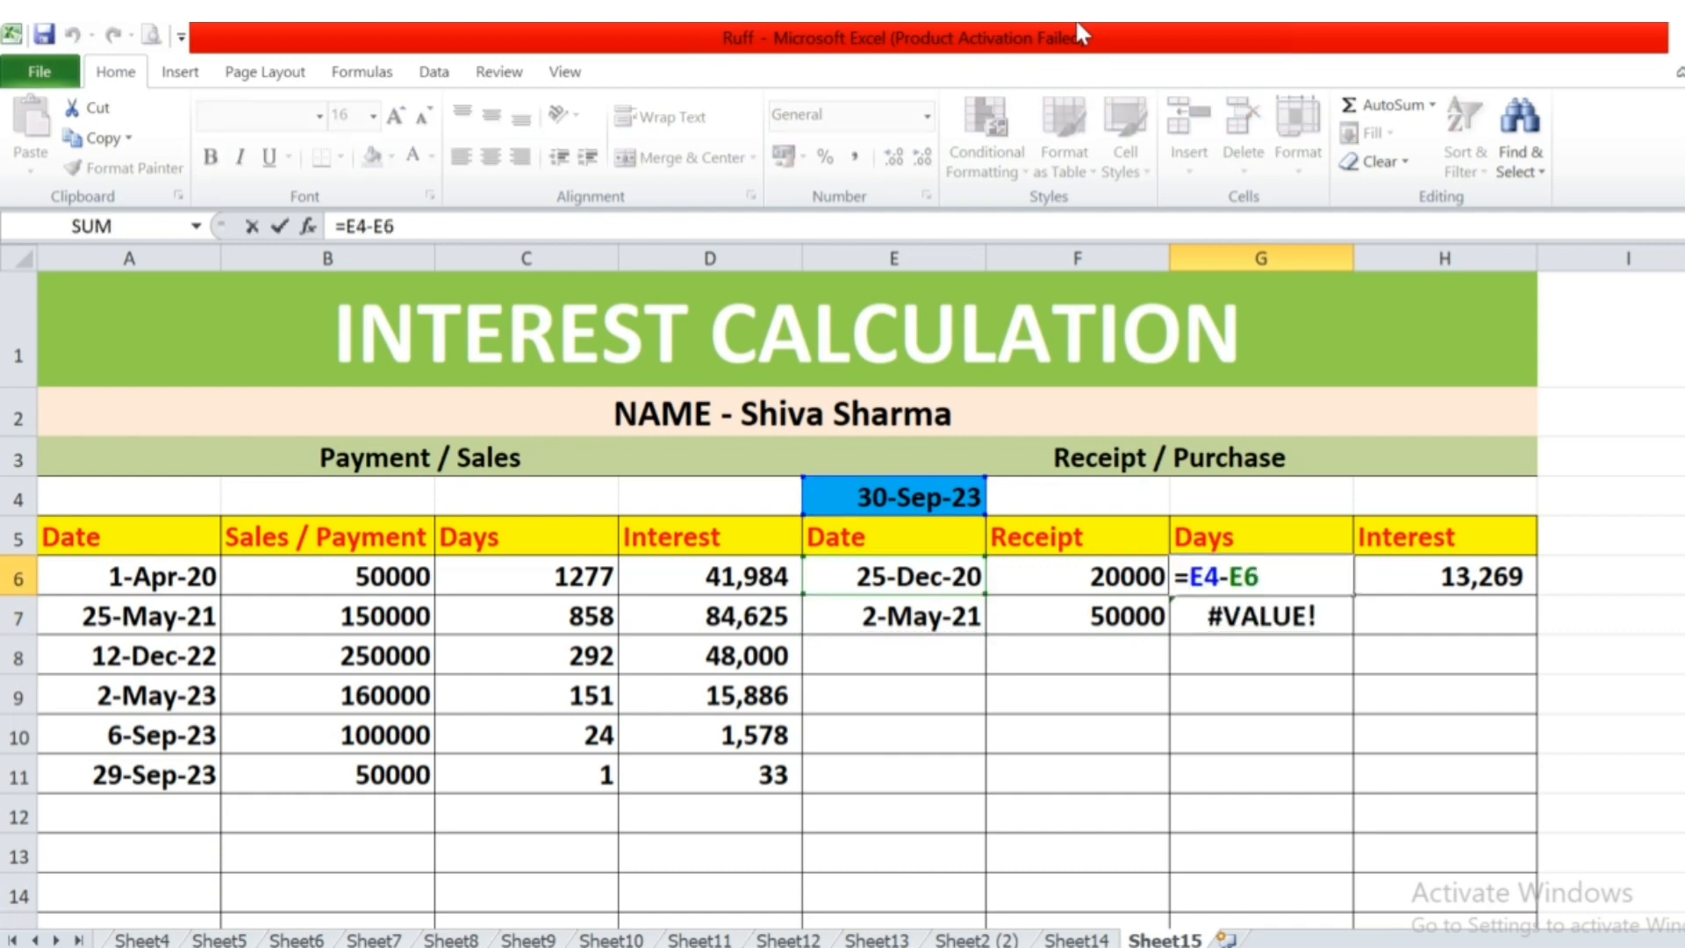
pyautogui.write('$')
pyautogui.press('Right')
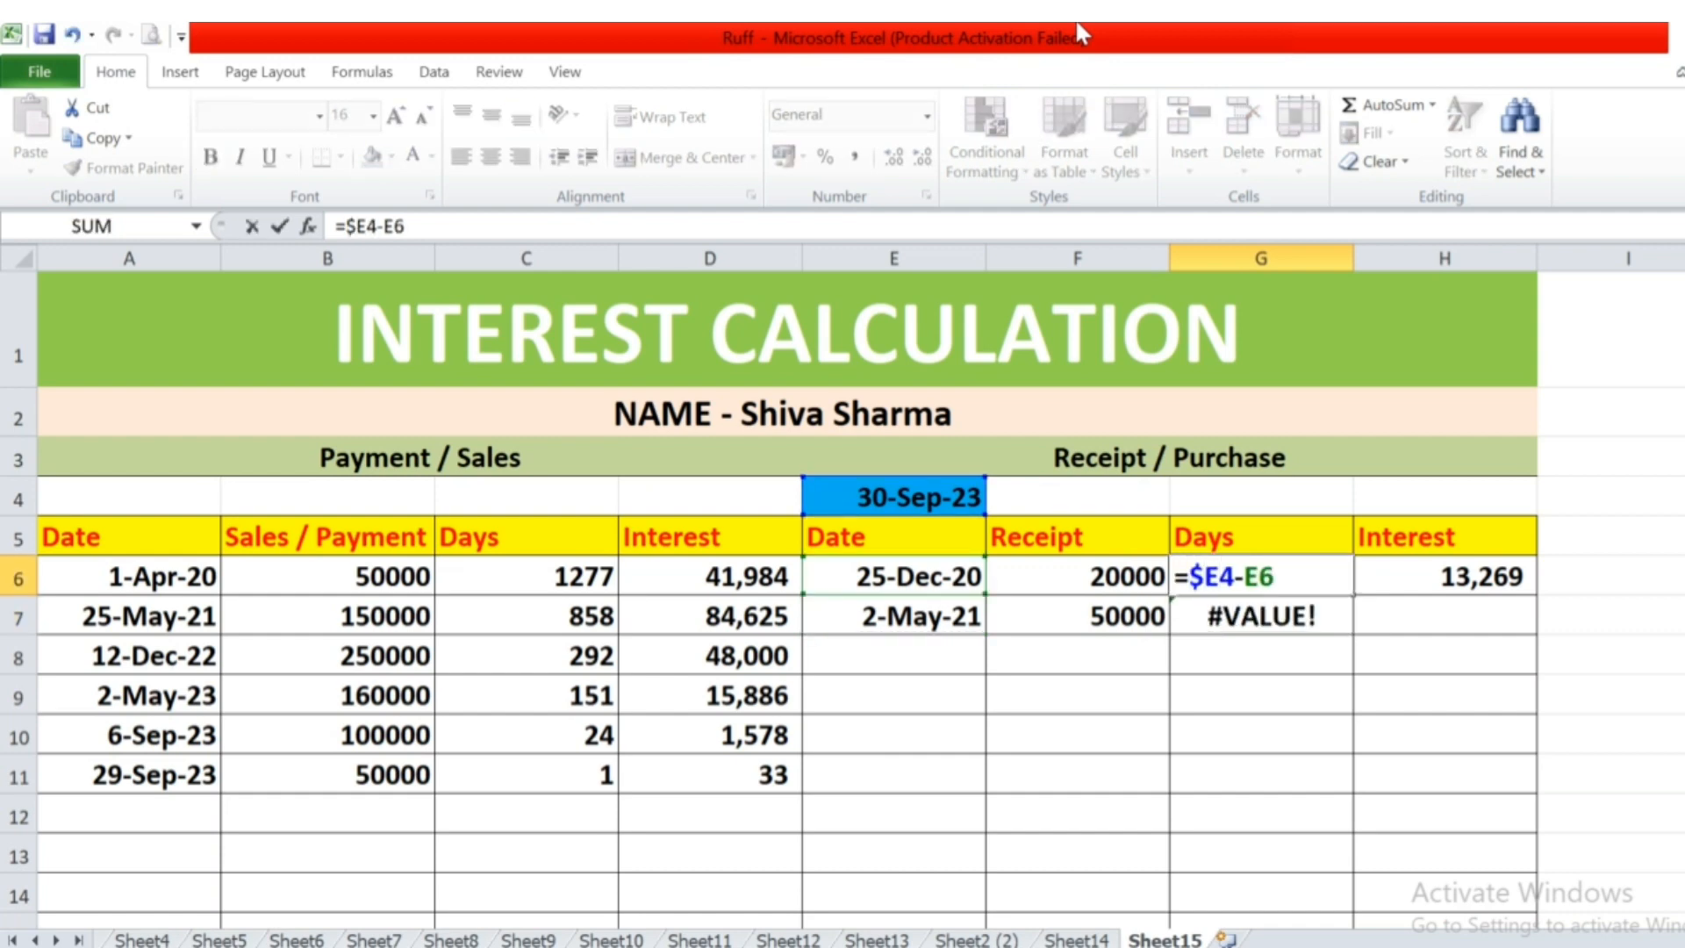
pyautogui.write('$')
pyautogui.hotkey('ctrl', 'Return')
# Copy the receipt days formula from G6 down to G7:G9.
pyautogui.hotkey('ctrl', 'c')
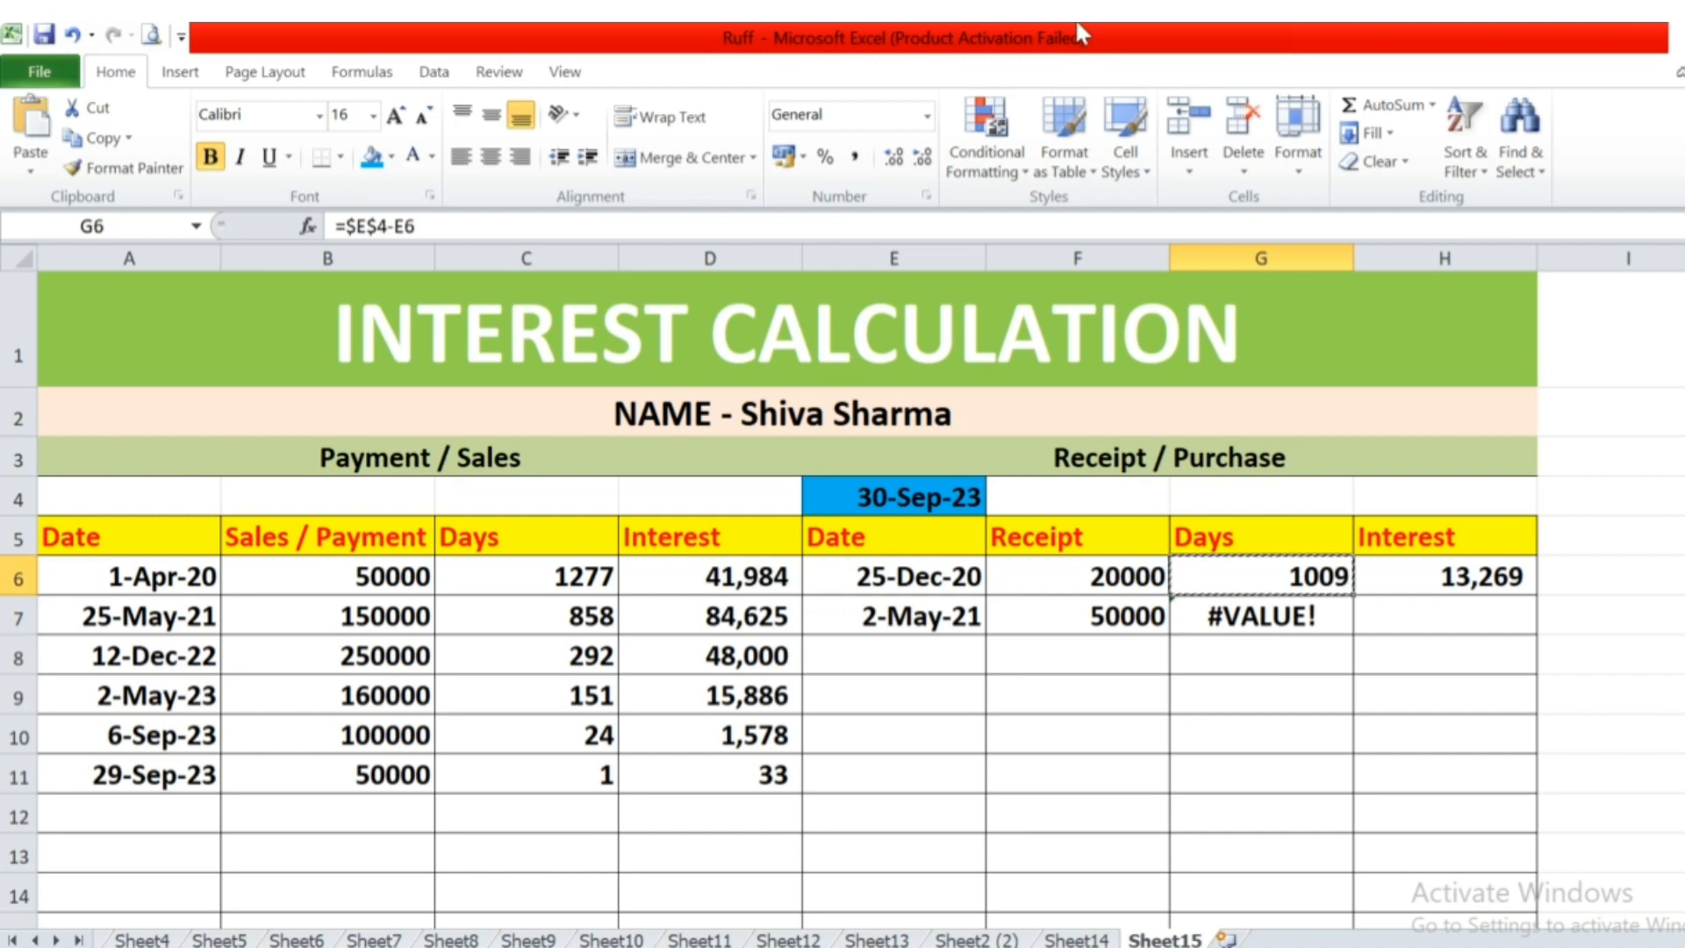
pyautogui.press('Down')
pyautogui.hotkey('shift', 'Down')
pyautogui.hotkey('shift', 'Down')
pyautogui.press('Return')
pyautogui.press('Down')
pyautogui.press('Down')
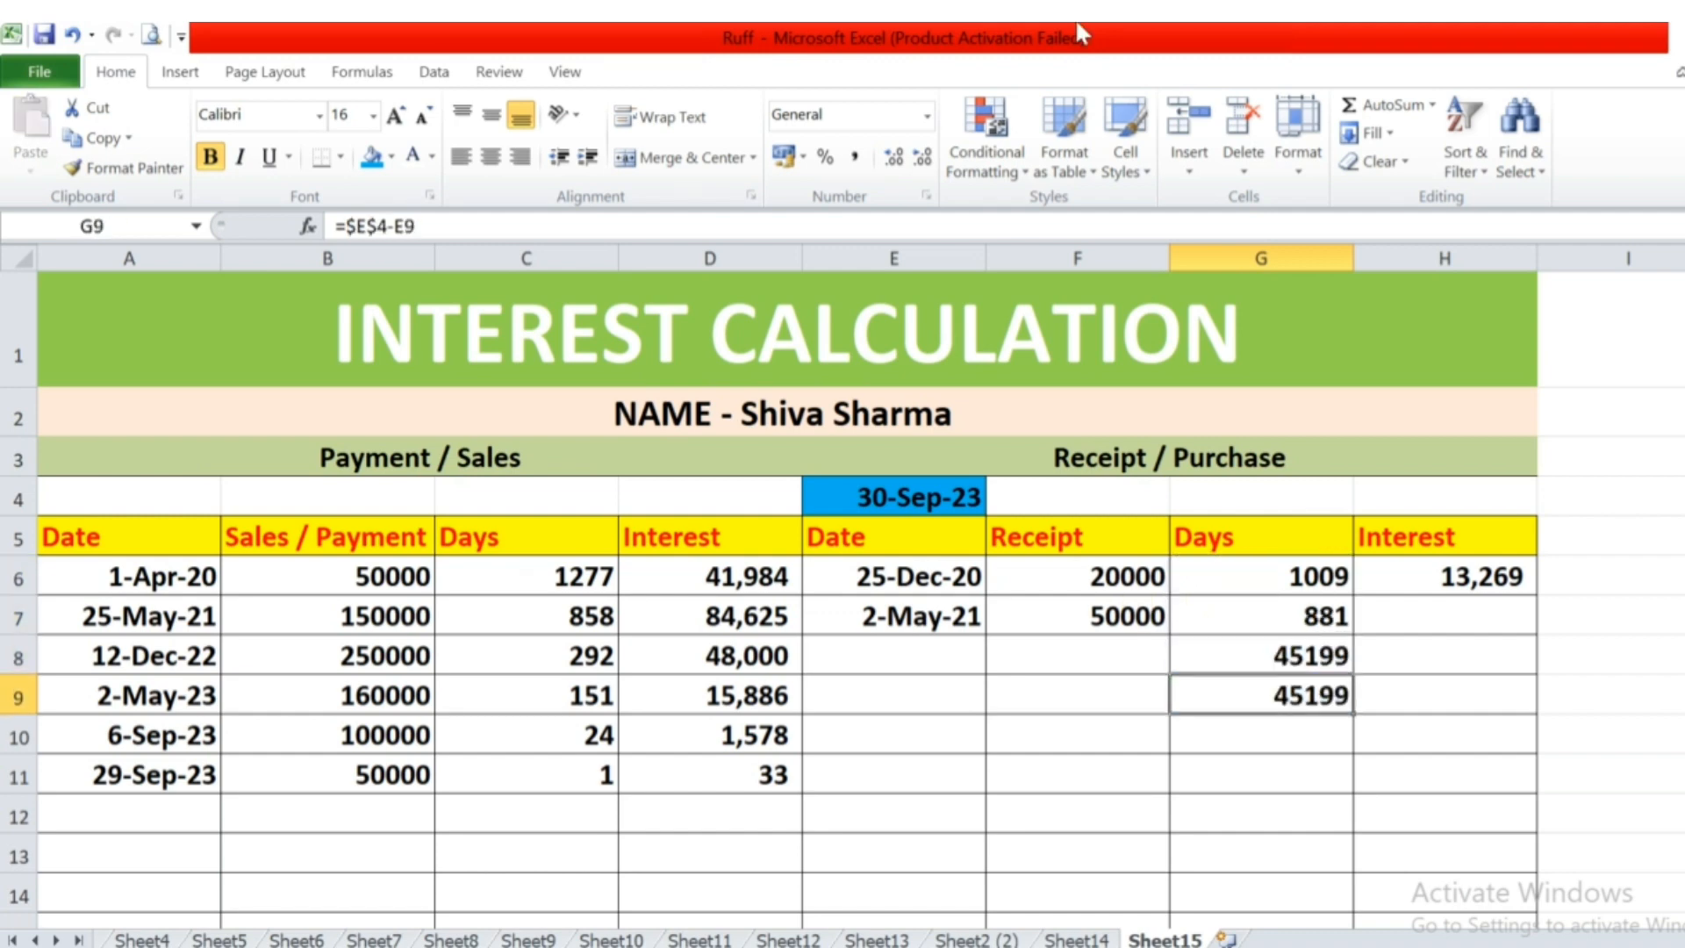
# Copy the receipt interest formula from H6 down to H7:H11.
pyautogui.press('Up')
pyautogui.press('Up')
pyautogui.press('Right')
pyautogui.press('Up')
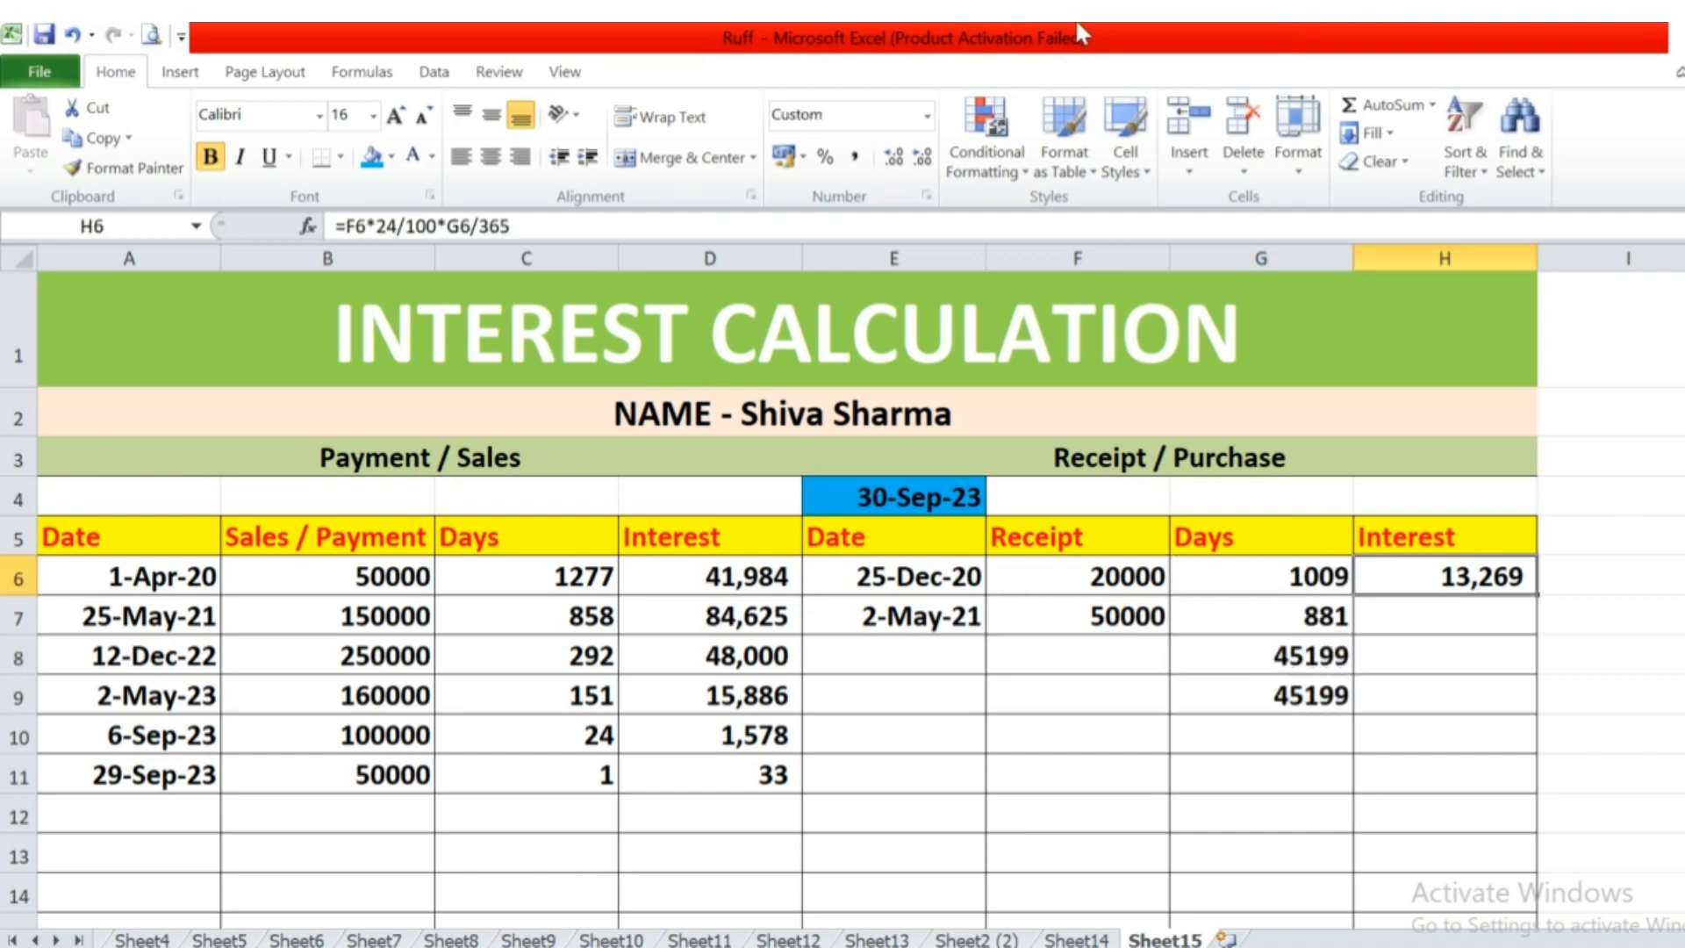
pyautogui.hotkey('ctrl', 'c')
pyautogui.press('Down')
pyautogui.hotkey('shift', 'Down')
pyautogui.hotkey('shift', 'Down')
pyautogui.hotkey('shift', 'Down')
pyautogui.hotkey('shift', 'Down')
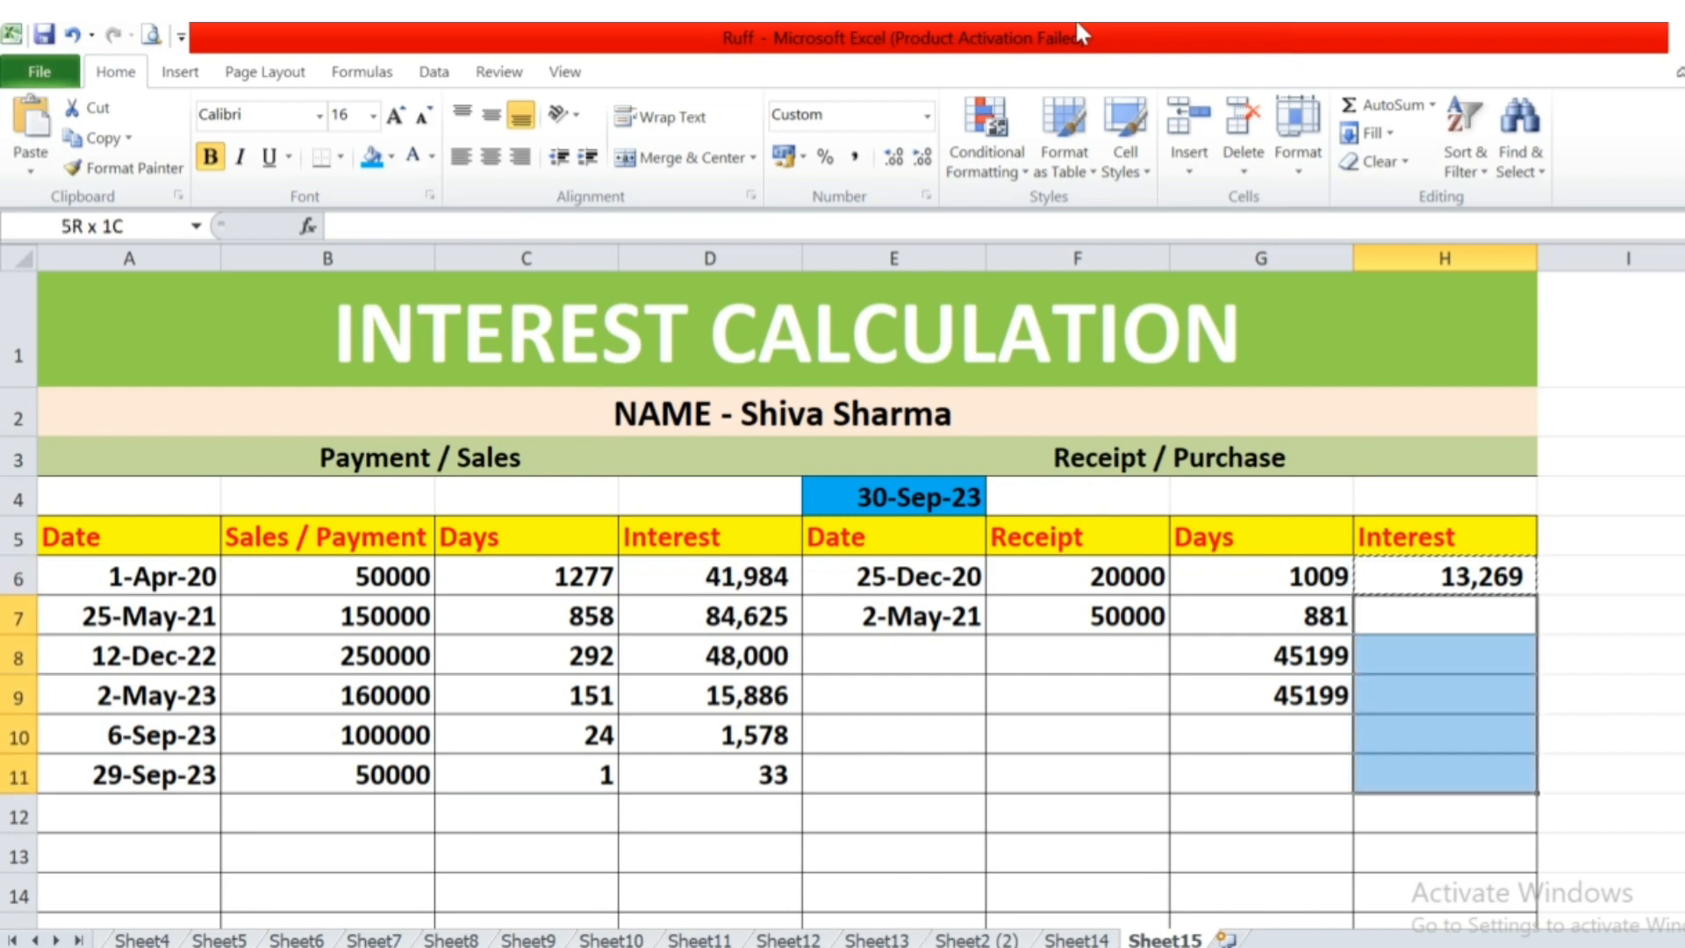
pyautogui.press('Return')
# Enter the third receipt in row 8 with the date 20-6-2022 in E8 and the amount 100000 in F8.
pyautogui.press('Down')
pyautogui.press('Left')
pyautogui.press('Left')
pyautogui.press('Left')
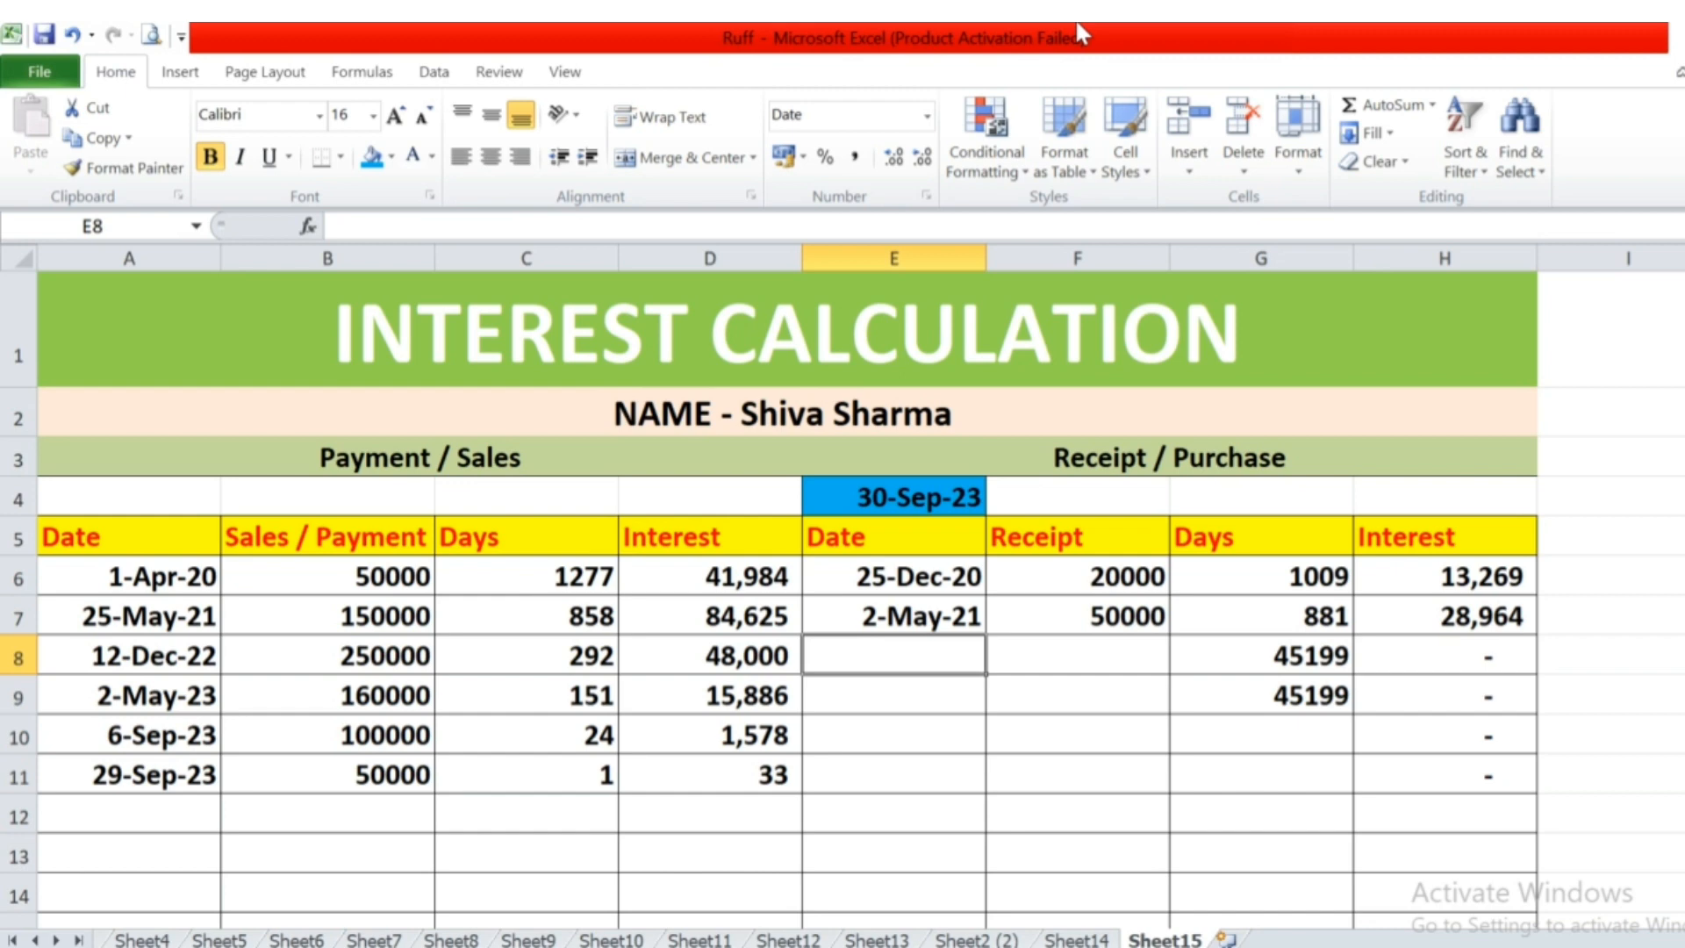
pyautogui.write('20-6-2022')
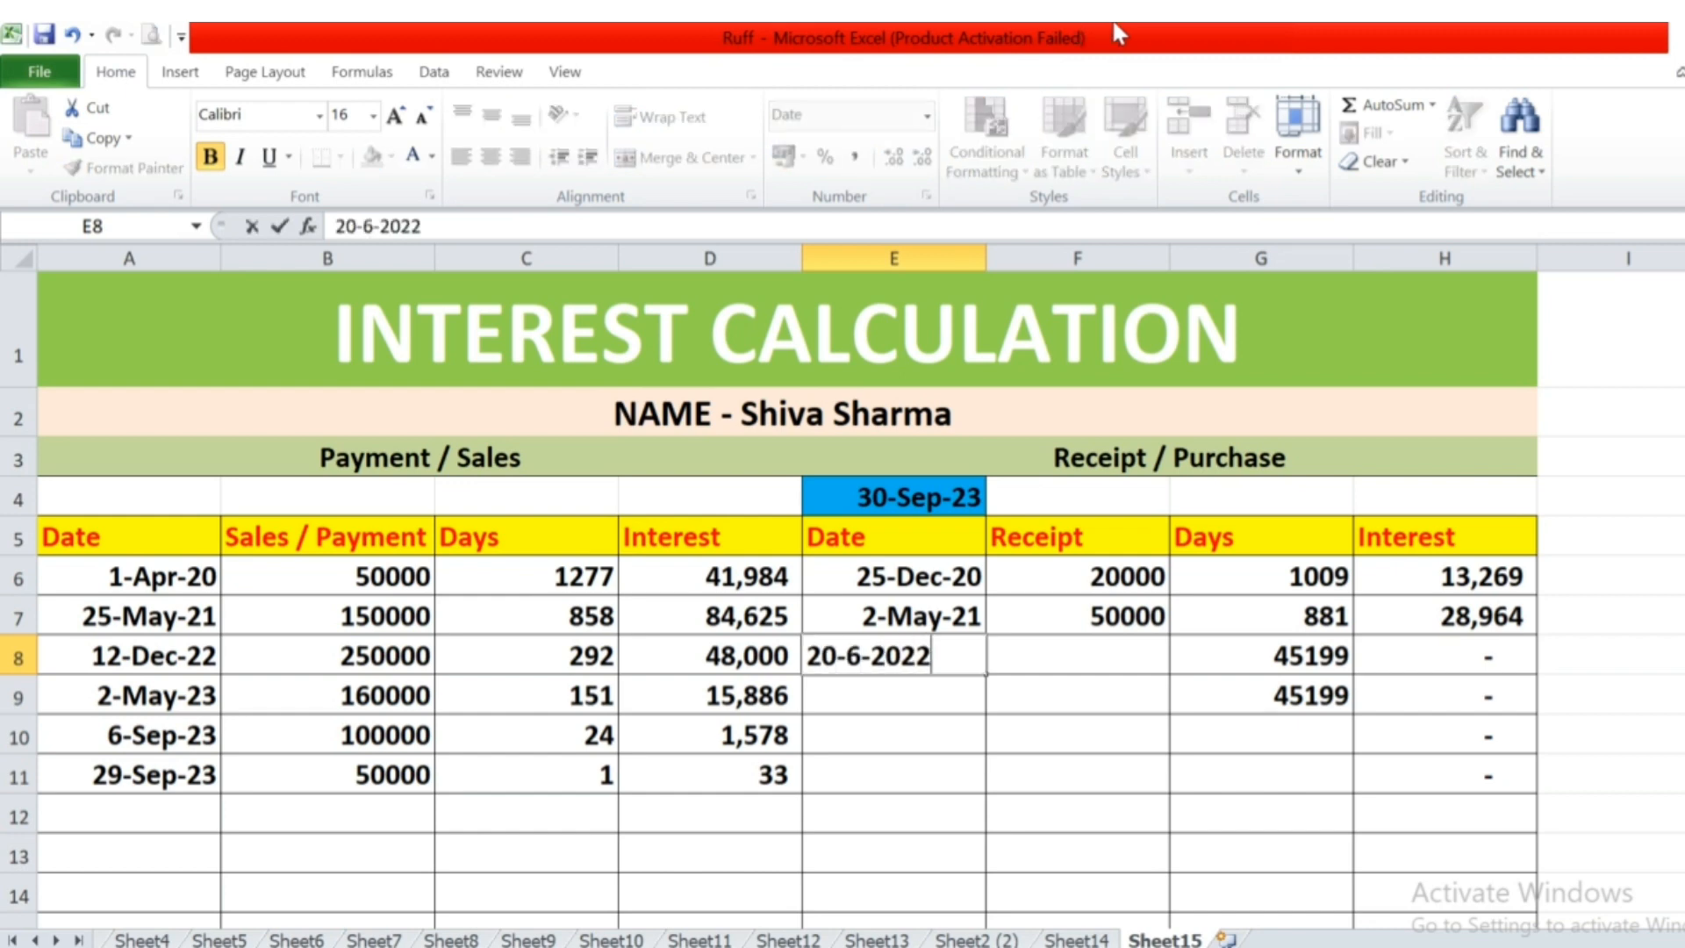
pyautogui.press('Tab')
pyautogui.write('100000')
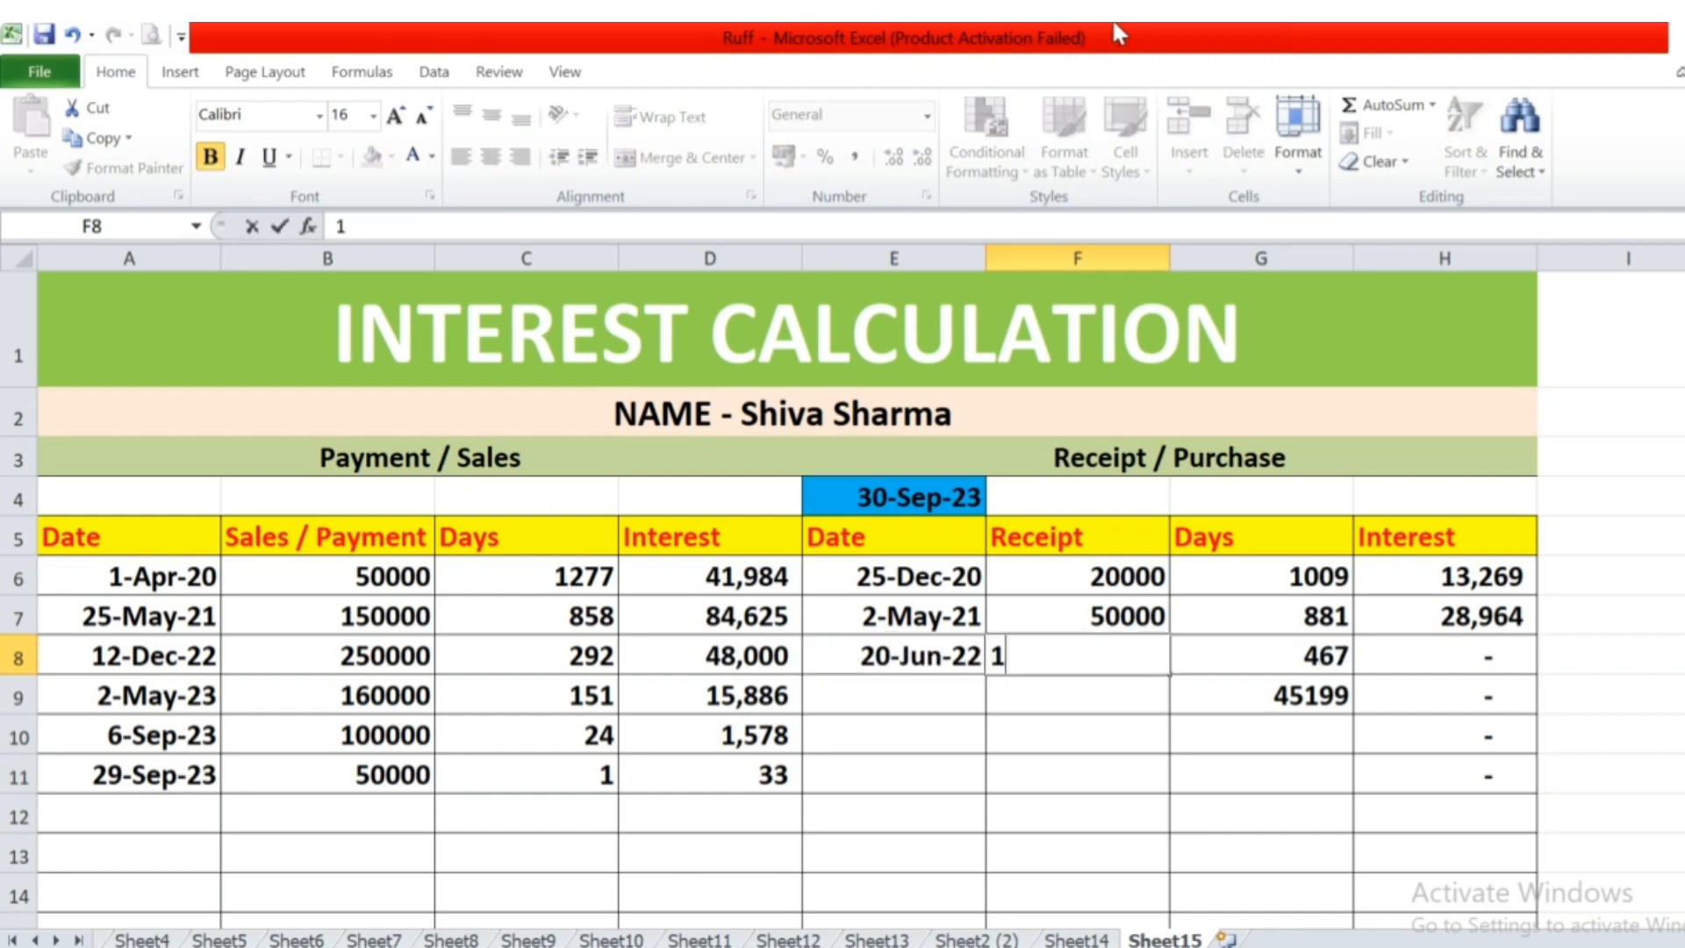
pyautogui.press('Tab')
pyautogui.press('Tab')
pyautogui.press('Down')
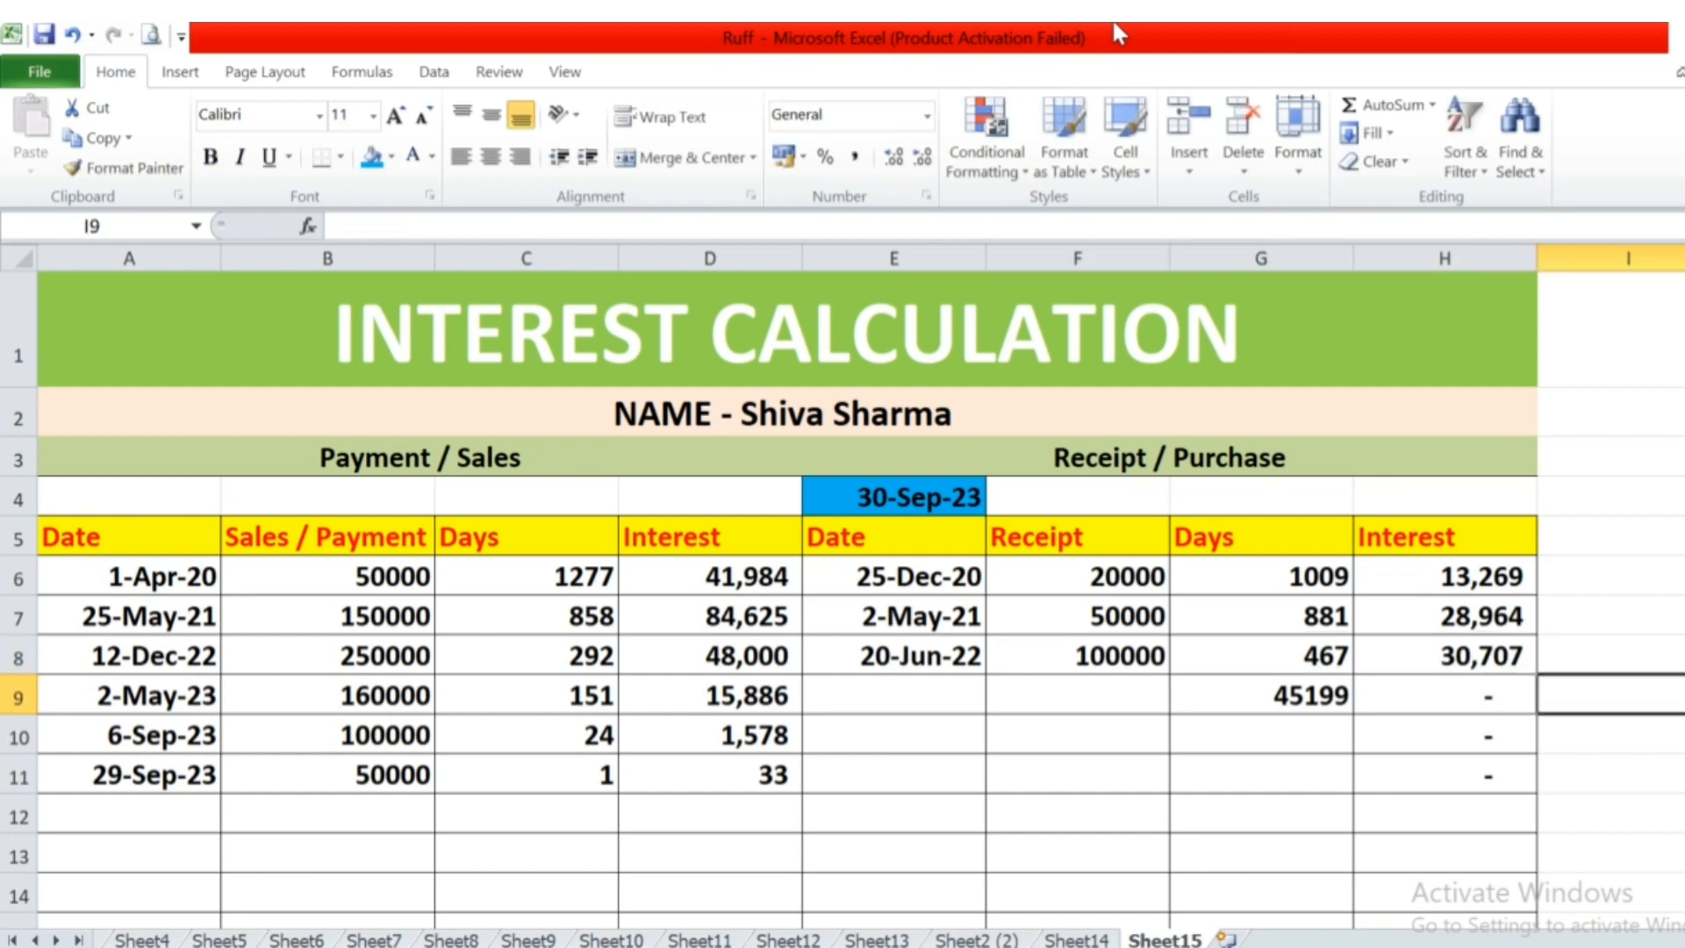
# Enter the fourth receipt in row 9 with the date 20-9-2023 in E9 and the amount 10000 in F9.
pyautogui.press('Left')
pyautogui.press('Left')
pyautogui.press('Left')
pyautogui.write('20-9-2023')
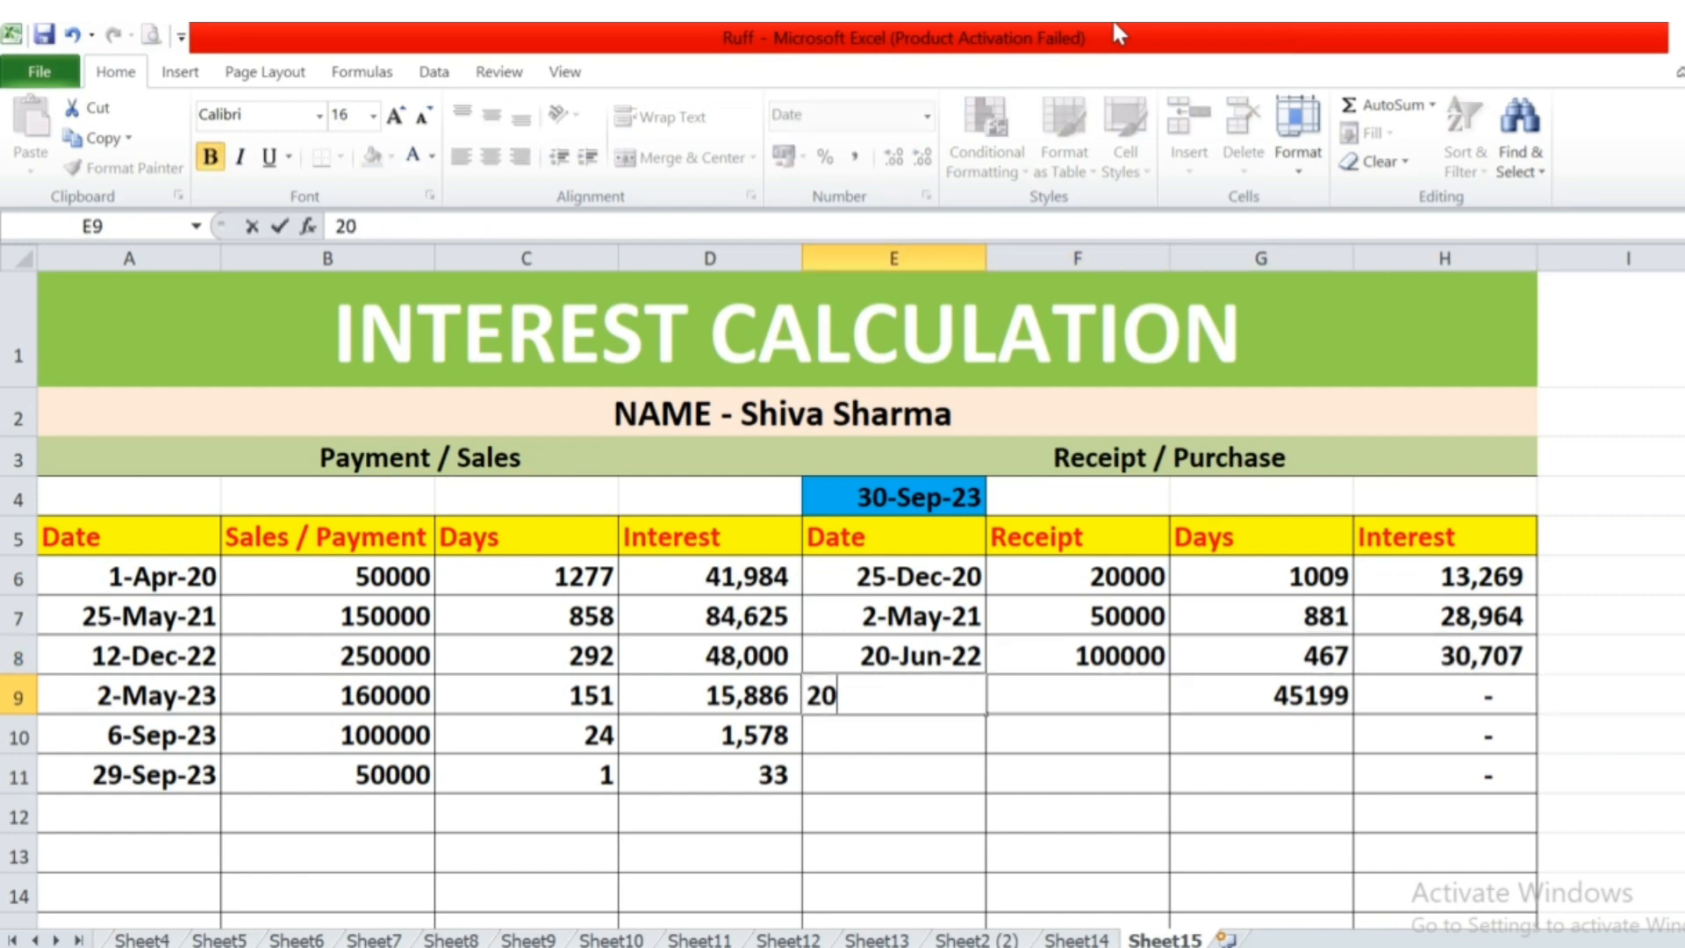
pyautogui.press('Tab')
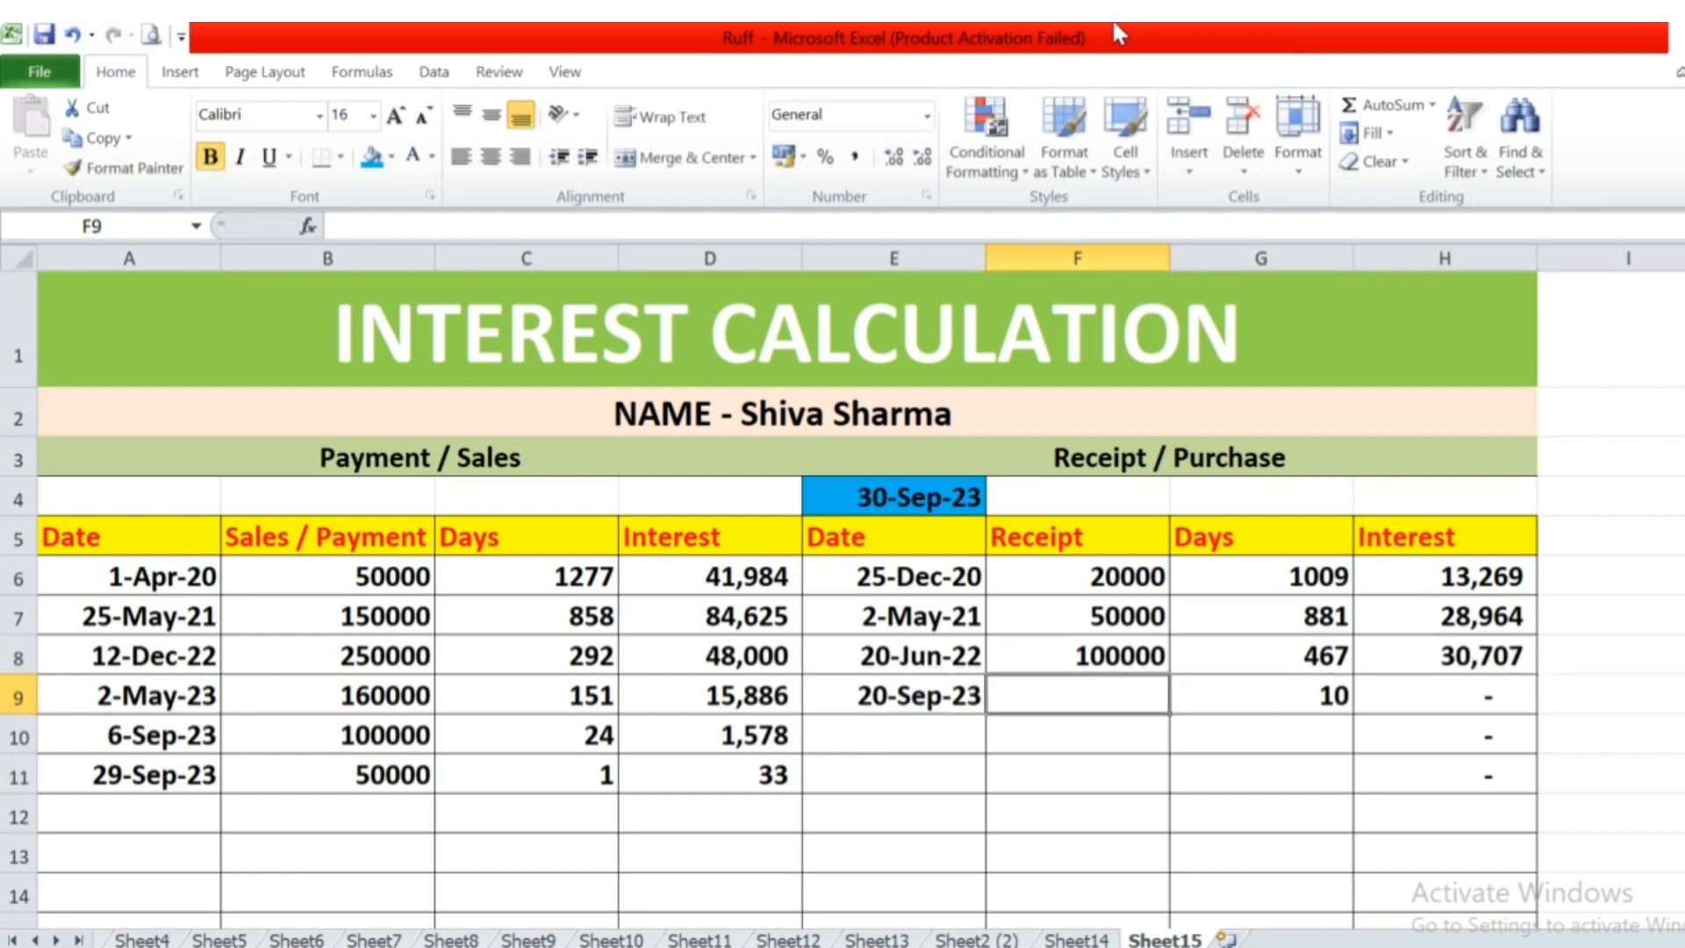
pyautogui.write('10000')
pyautogui.press('Tab')
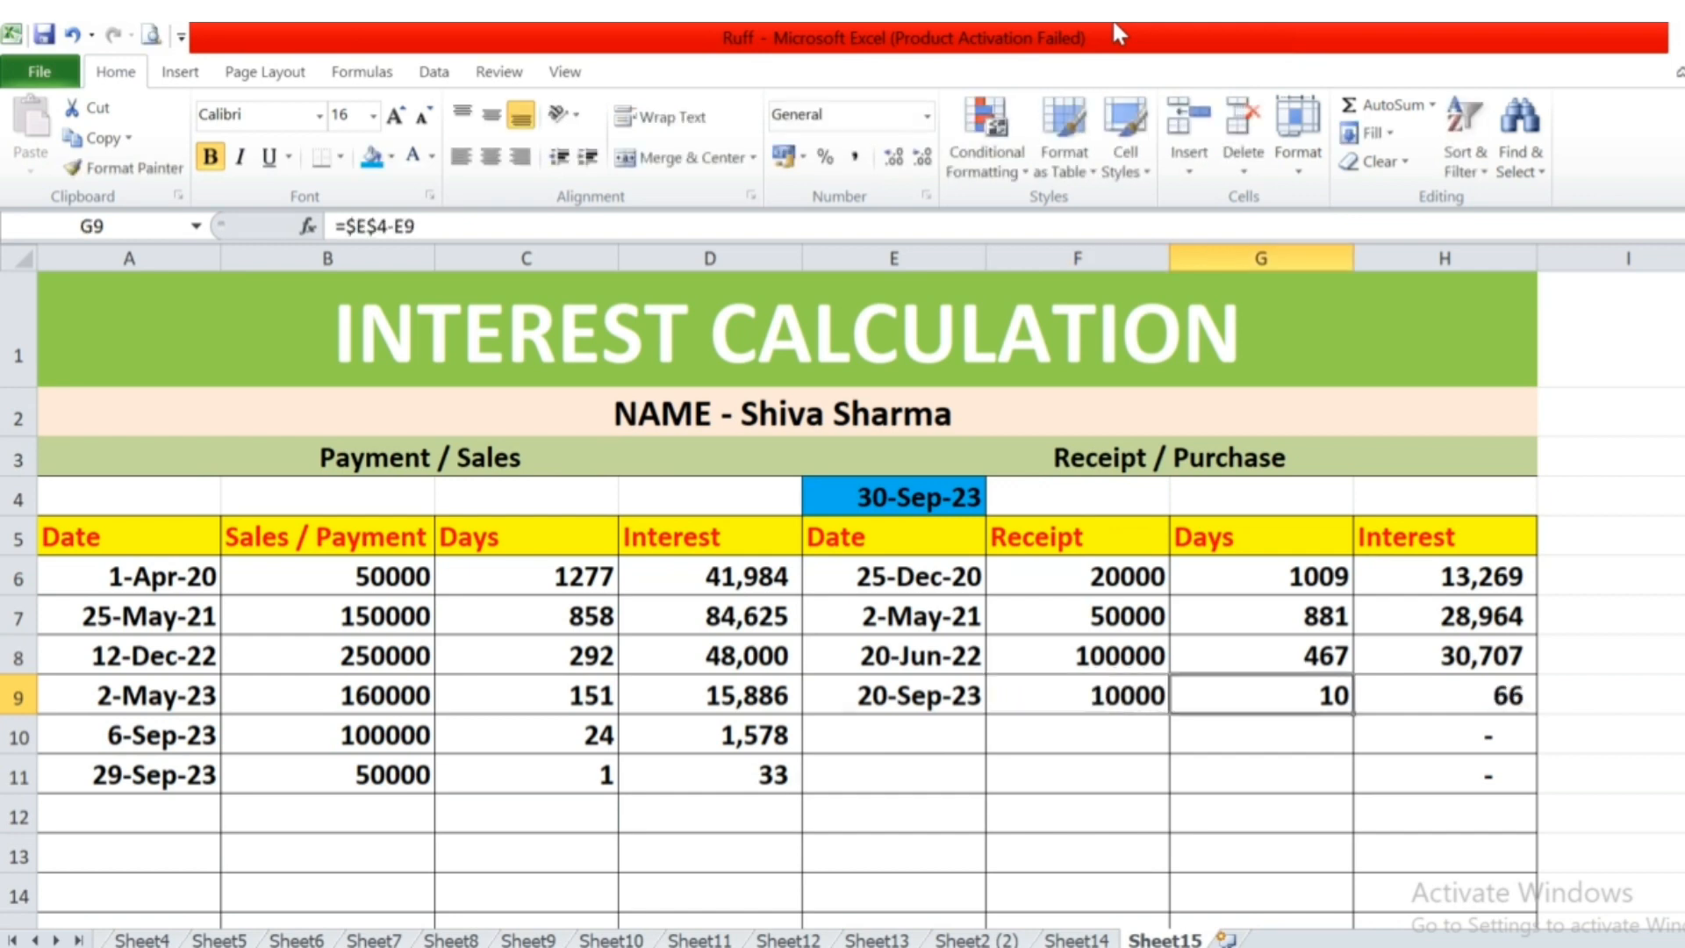
# Change the fourth receipt's amount in F9 to 100000.
pyautogui.press('F2')
pyautogui.press('Escape')
pyautogui.press('Left')
pyautogui.write('100000')
pyautogui.press('Return')
# Clear the surplus interest formulas from H10 and H11, below the fourth receipt.
pyautogui.press('Up')
pyautogui.press('Right')
pyautogui.press('Right')
pyautogui.press('Down')
pyautogui.press('Delete')
pyautogui.press('Down')
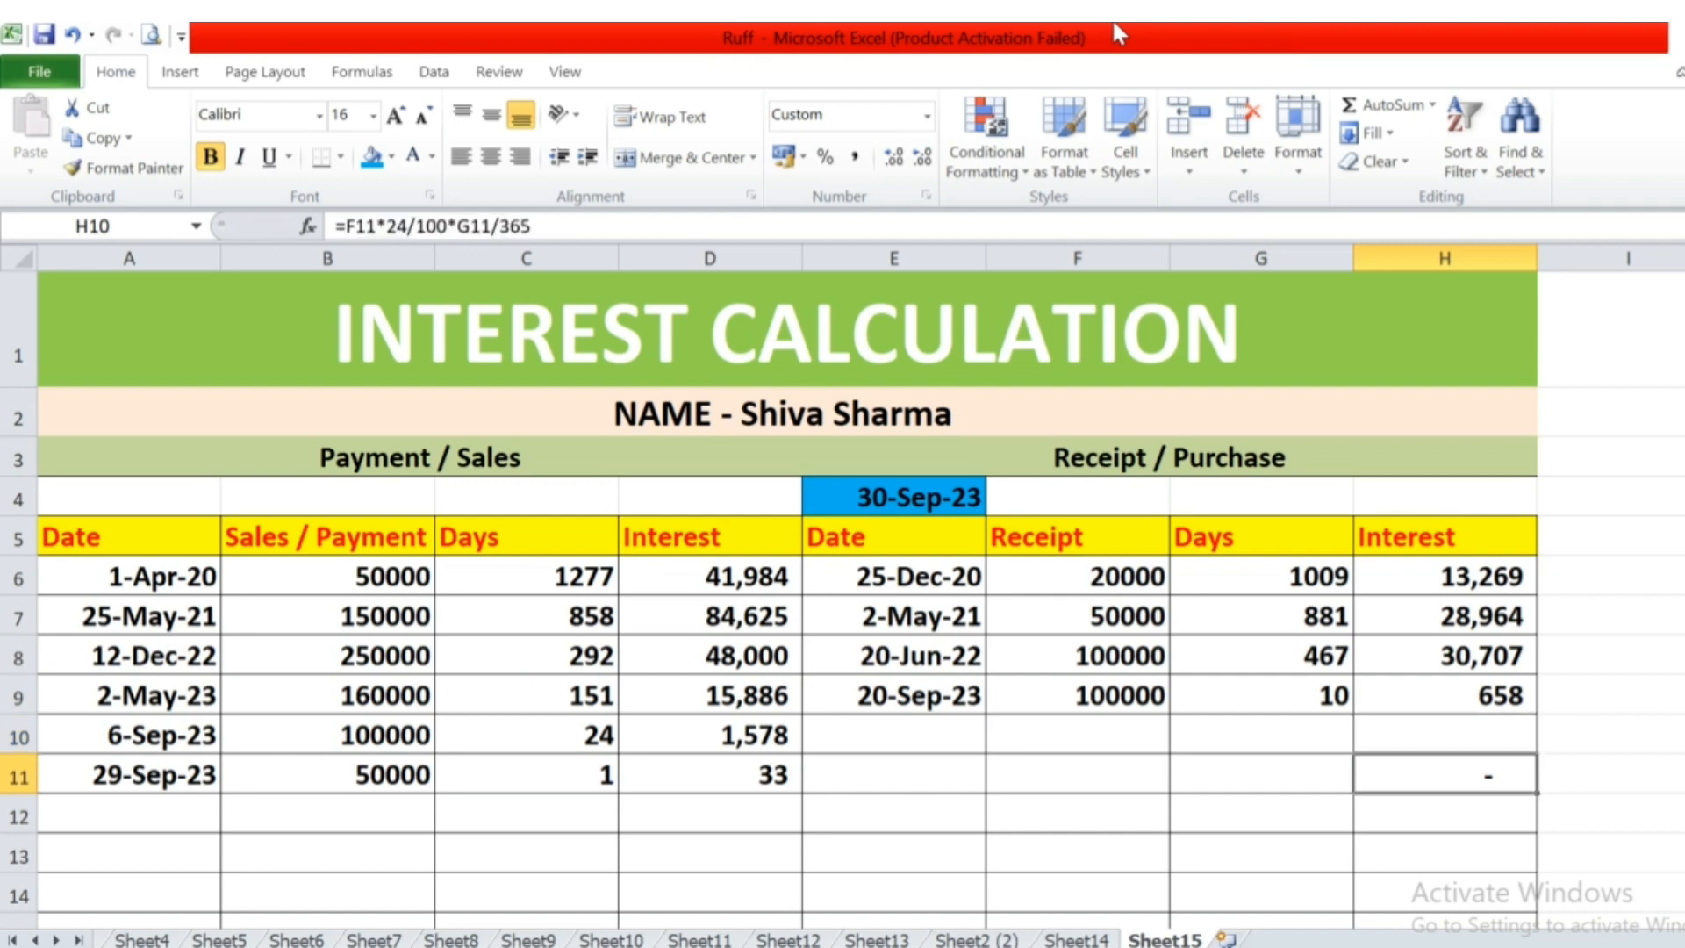
pyautogui.press('Delete')
pyautogui.press('Down')
pyautogui.press('Left')
pyautogui.press('Left')
pyautogui.press('Right')
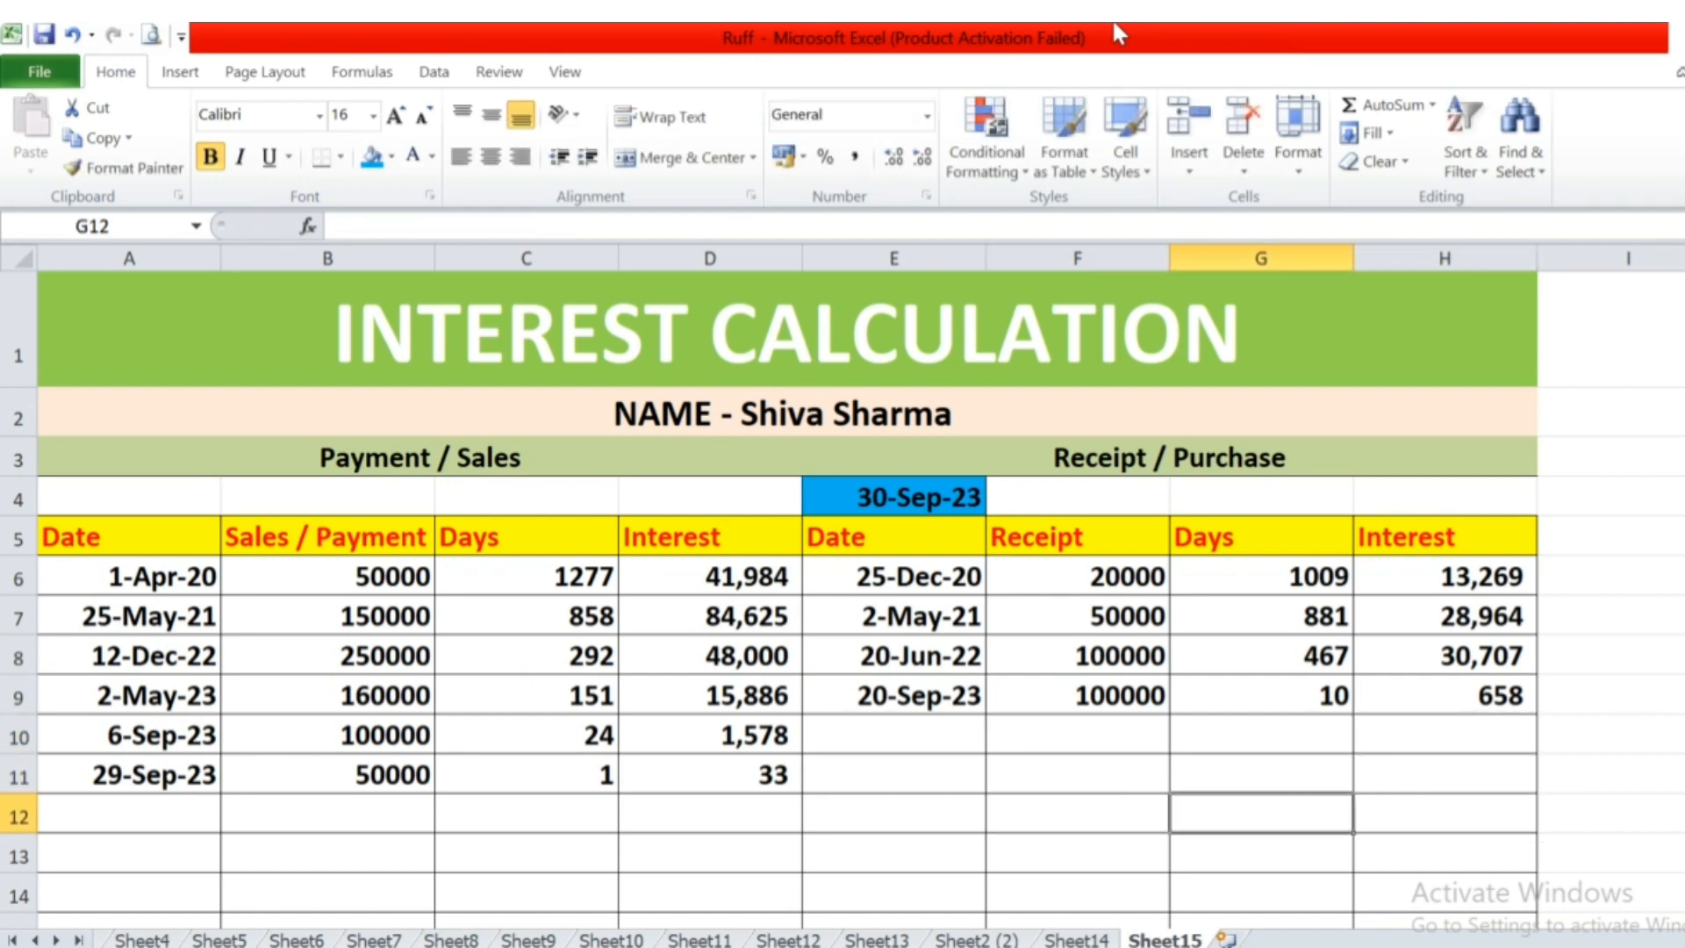
pyautogui.press('Down')
pyautogui.press('Down')
pyautogui.press('Down')
pyautogui.press('Down')
pyautogui.press('Up')
pyautogui.press('Left')
pyautogui.press('Up')
pyautogui.press('Left')
pyautogui.press('Up')
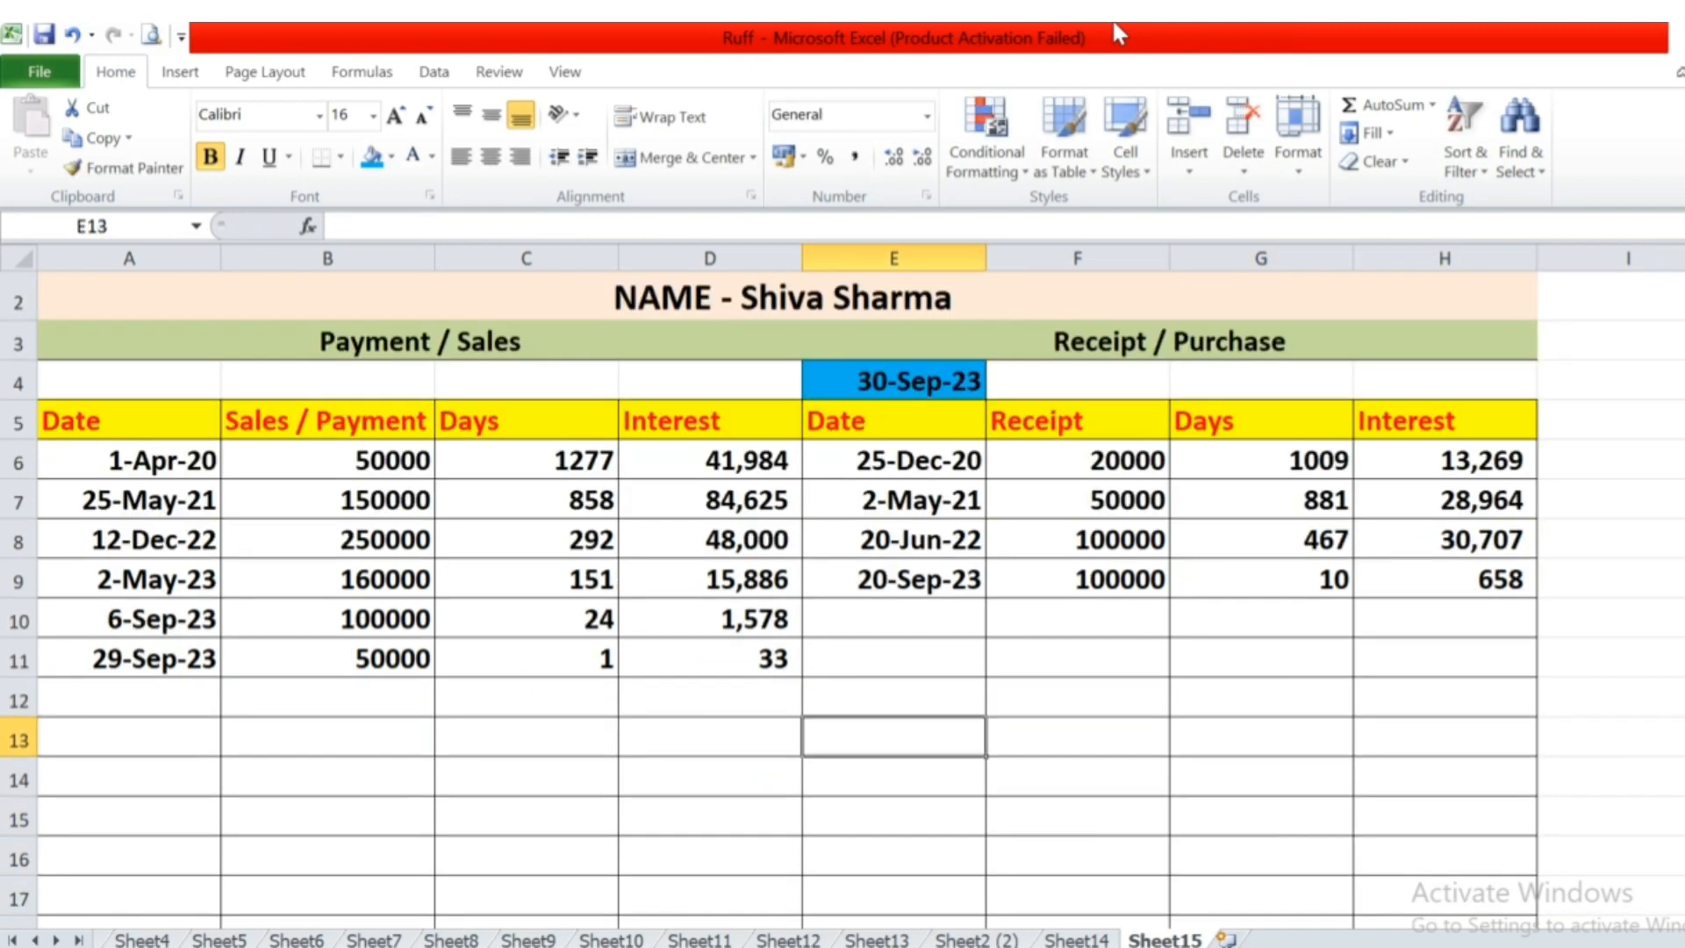
pyautogui.press('Left')
pyautogui.press('Up')
pyautogui.press('Up')
pyautogui.press('Up')
pyautogui.press('Up')
pyautogui.press('Up')
pyautogui.press('Up')
pyautogui.press('Up')
pyautogui.press('Up')
pyautogui.press('Up')
pyautogui.press('Up')
pyautogui.press('Up')
pyautogui.press('Up')
pyautogui.press('Down')
pyautogui.press('Down')
pyautogui.press('Down')
pyautogui.press('Down')
pyautogui.press('Down')
pyautogui.press('Down')
pyautogui.press('Down')
pyautogui.press('Down')
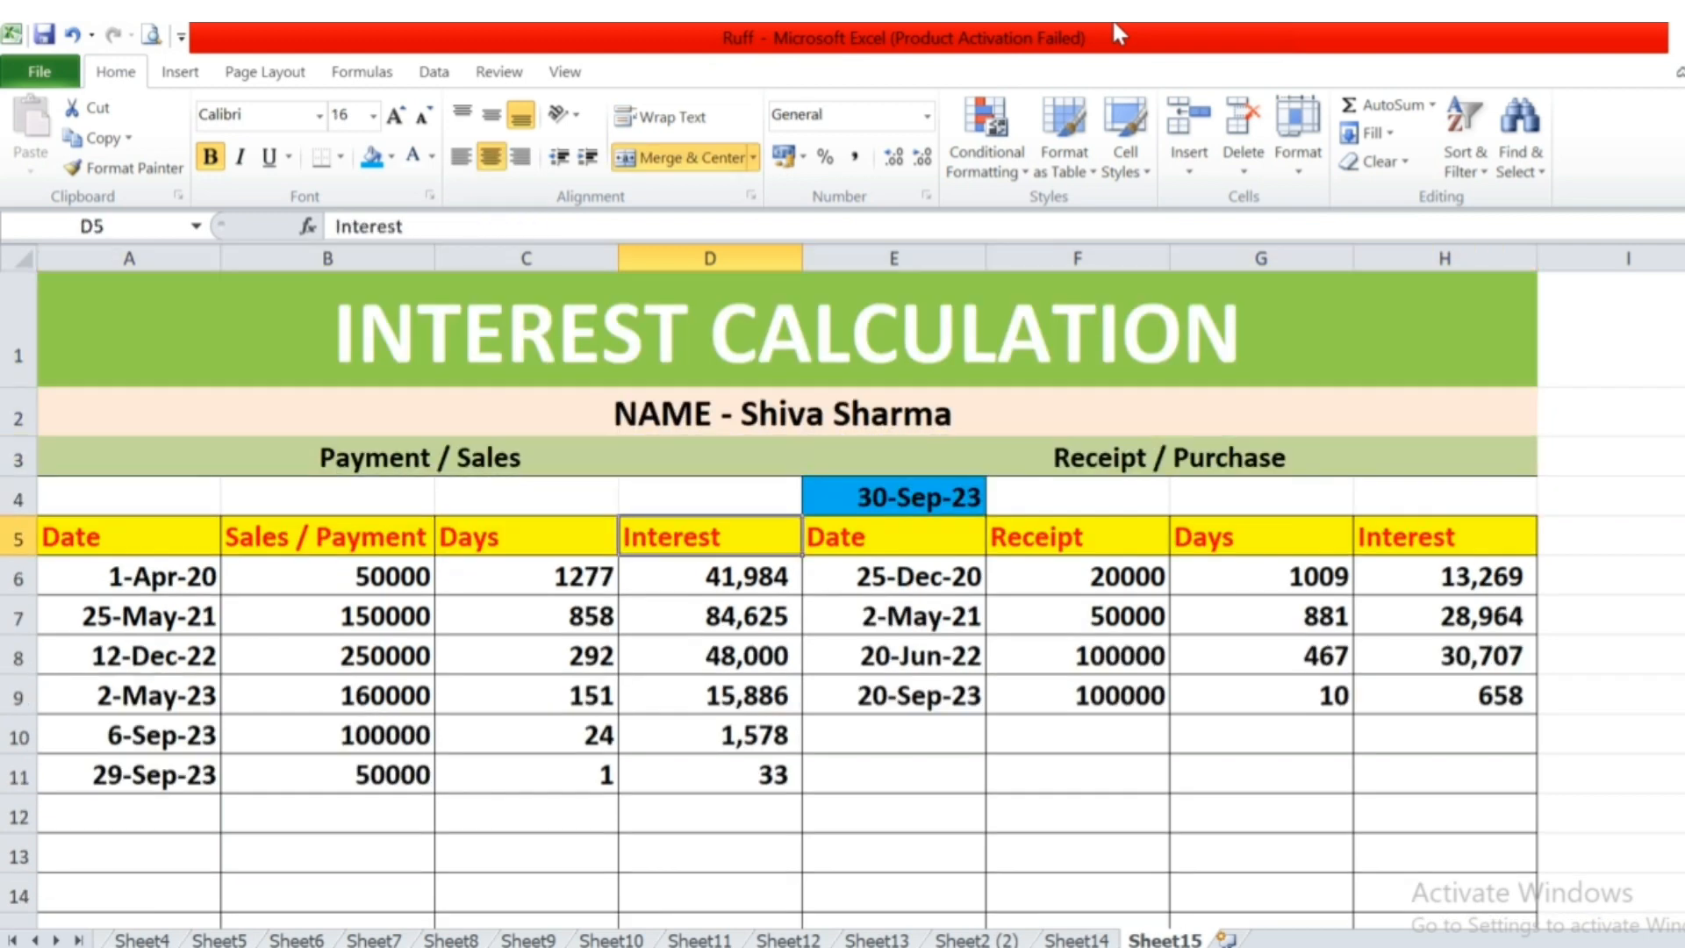
pyautogui.press('Down')
pyautogui.press('Down')
pyautogui.press('Down')
pyautogui.press('Down')
pyautogui.press('Right')
pyautogui.press('Right')
pyautogui.press('Up')
pyautogui.press('Left')
pyautogui.press('Left')
pyautogui.press('Up')
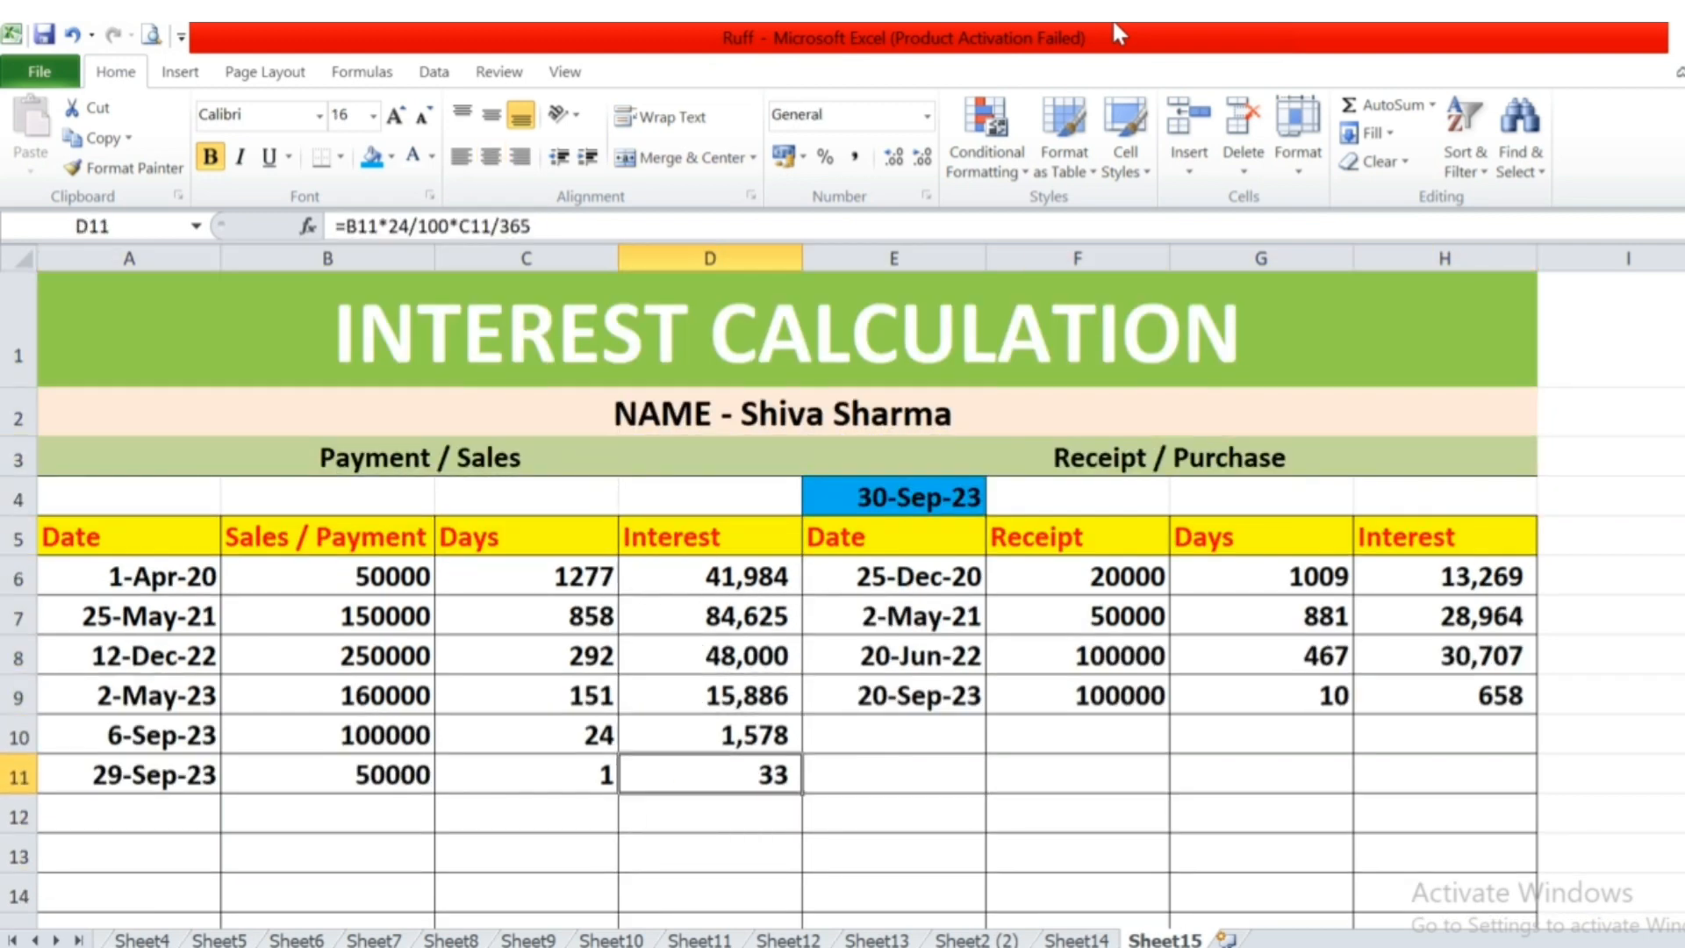
# Total the Sales / Payment amounts in B12 with =SUM(B6:B11).
pyautogui.press('Down')
pyautogui.press('Left')
pyautogui.press('Left')
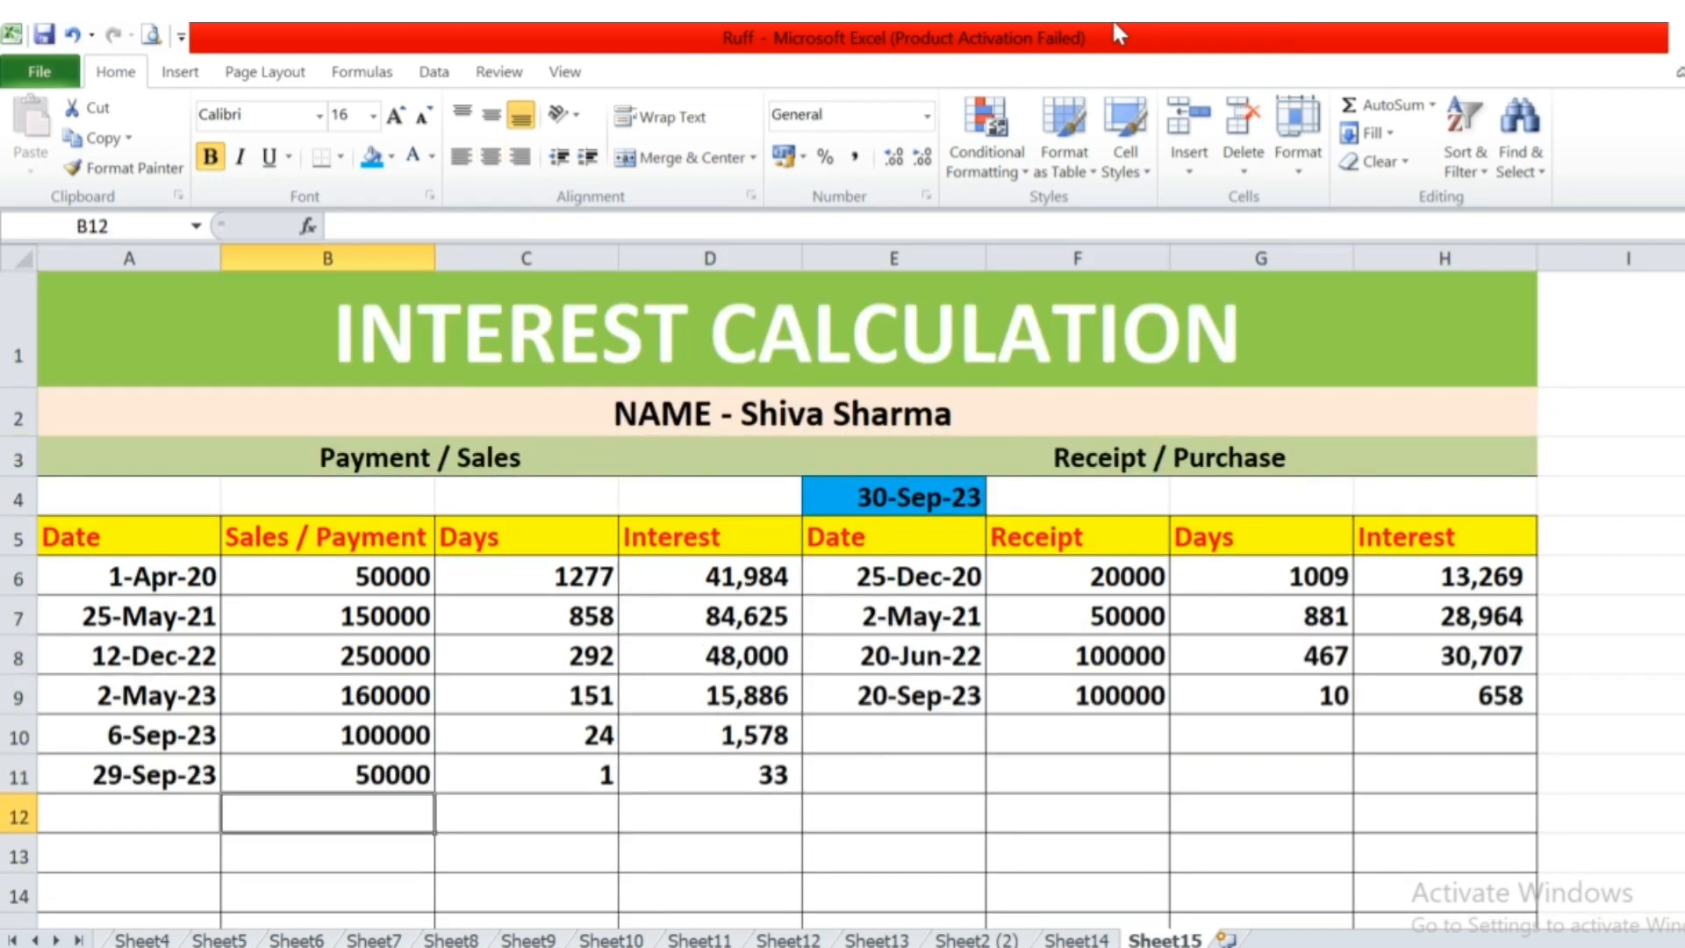
pyautogui.hotkey('alt', '=')
pyautogui.hotkey('ctrl', 'Return')
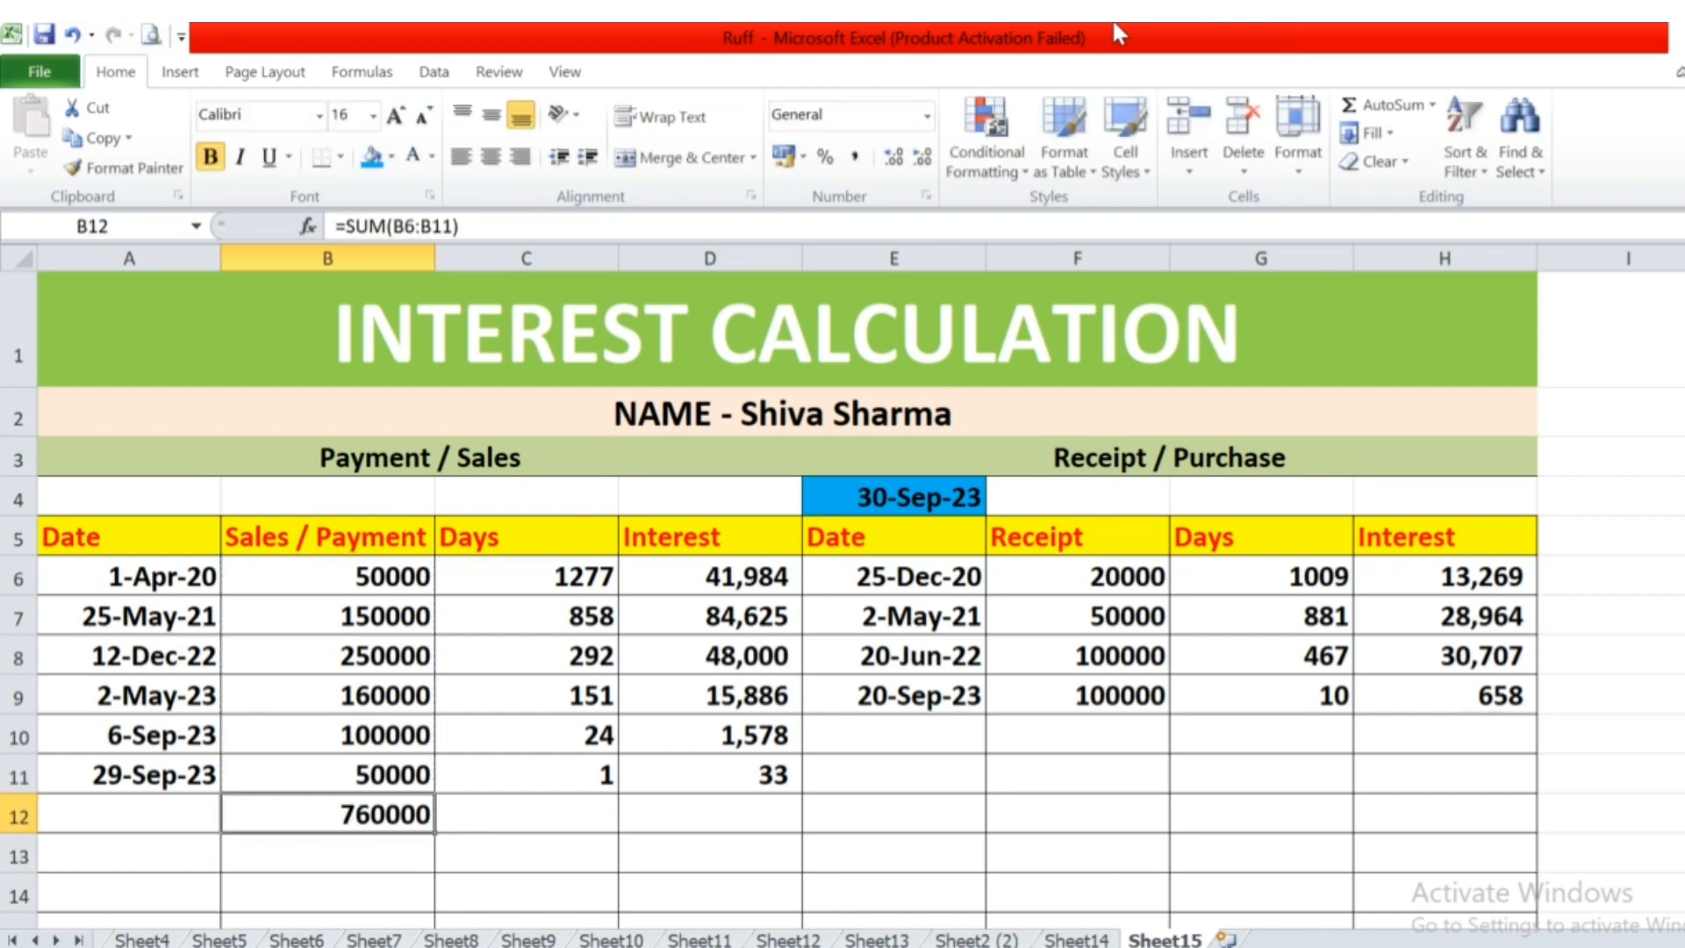
# Total the Receipt amounts in F12 with =SUM(F6:F11).
pyautogui.press('Right')
pyautogui.press('Right')
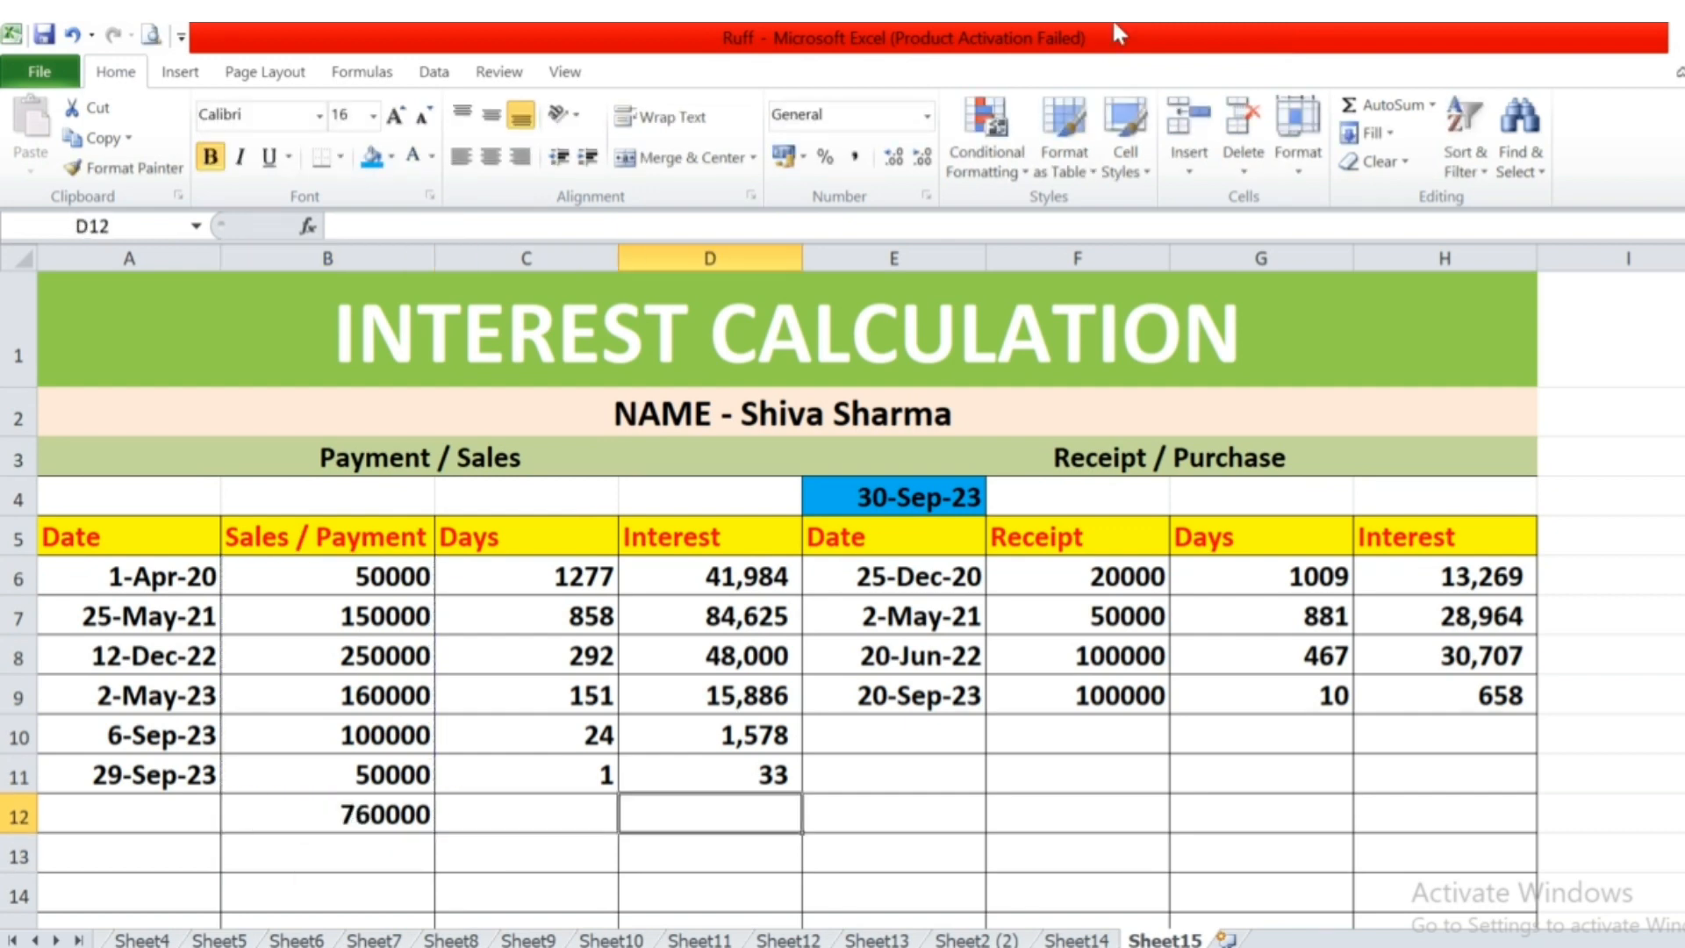
pyautogui.press('Right')
pyautogui.press('Right')
pyautogui.hotkey('alt', '=')
pyautogui.hotkey('ctrl', 'Return')
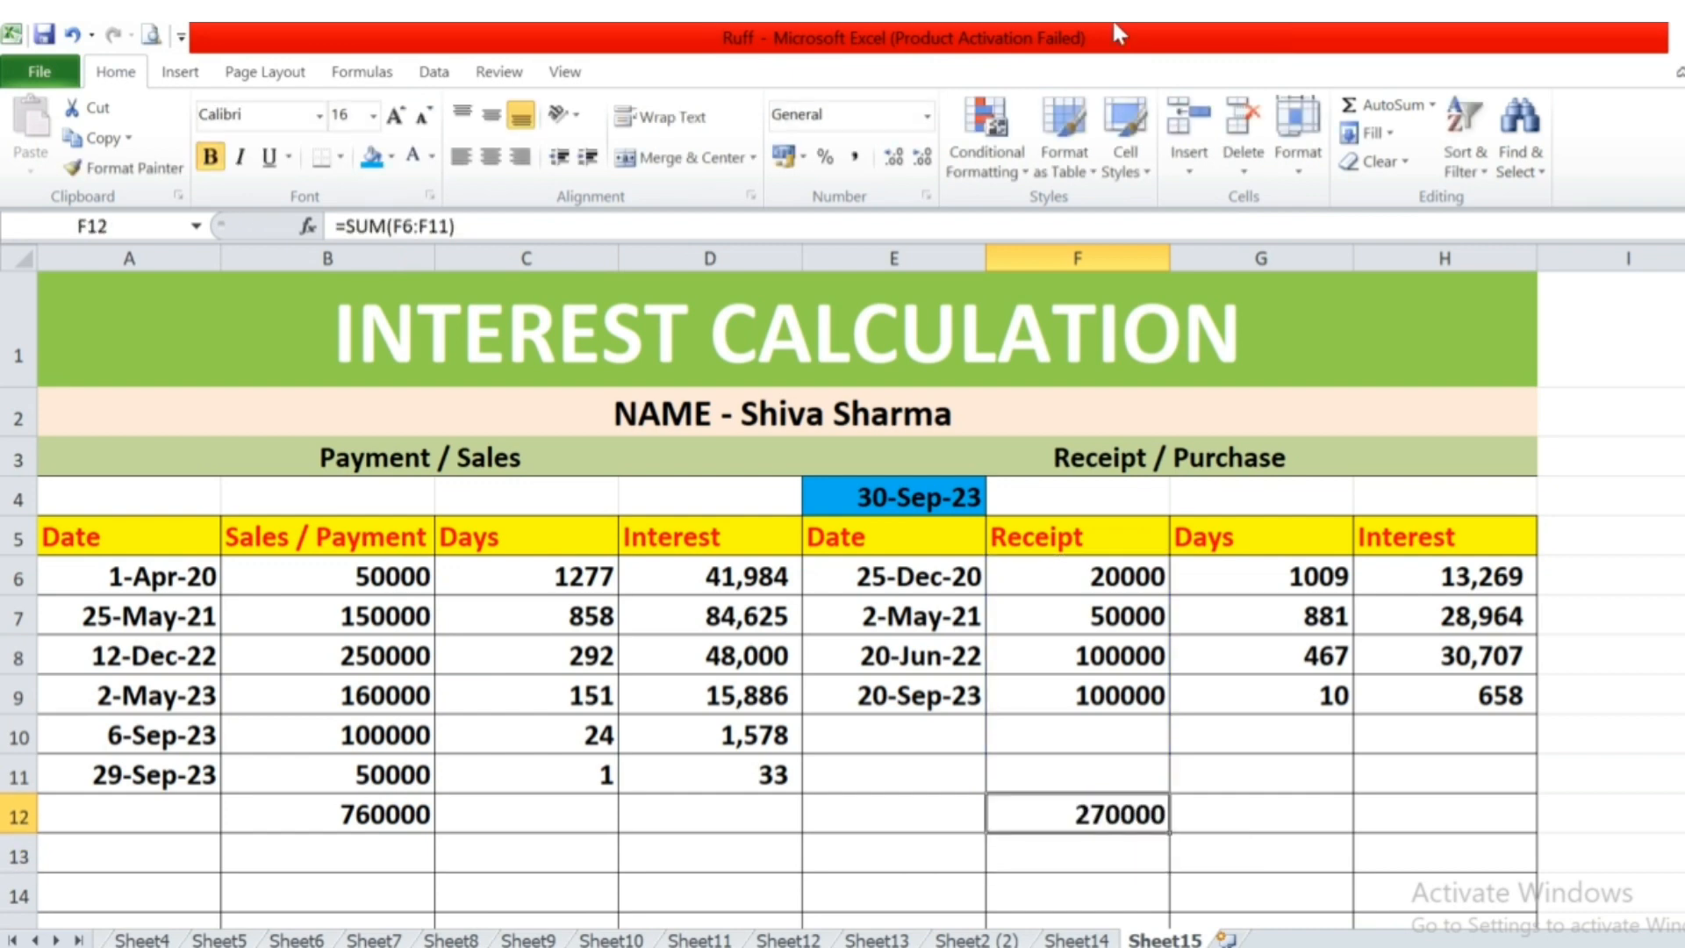
# Copy the B12 total formula to D12 to total the payment-side Interest with =SUM(D6:D11), and apply the comma style.
pyautogui.press('Left')
pyautogui.press('Left')
pyautogui.press('Left')
pyautogui.press('Left')
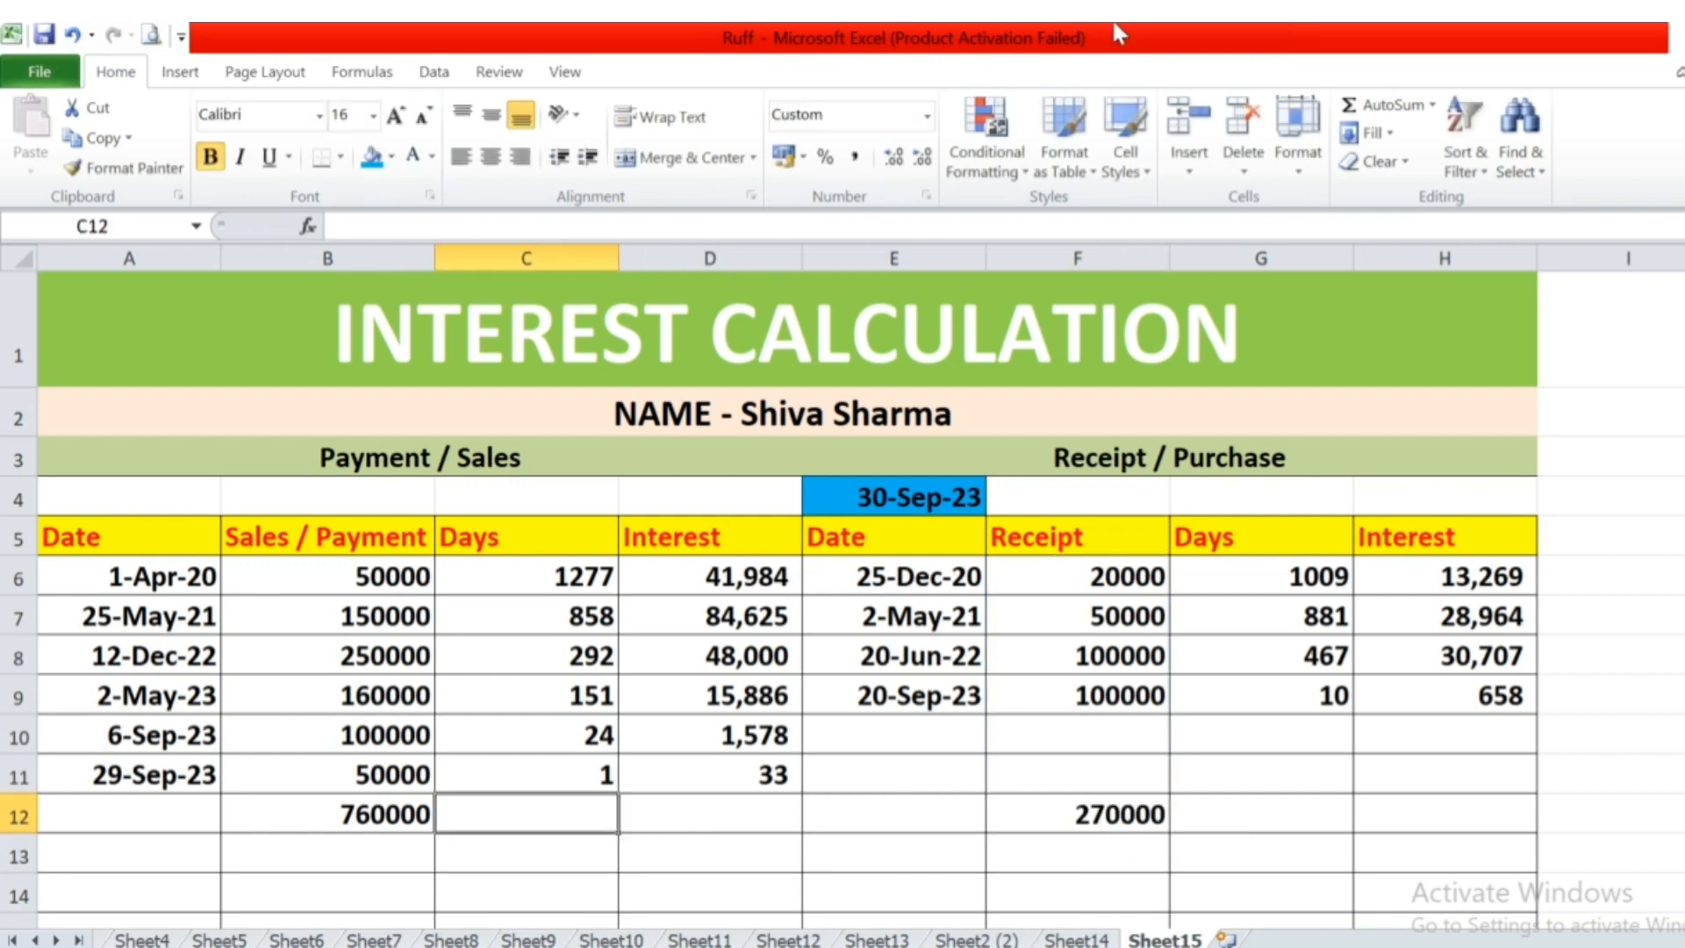
pyautogui.hotkey('ctrl', 'c')
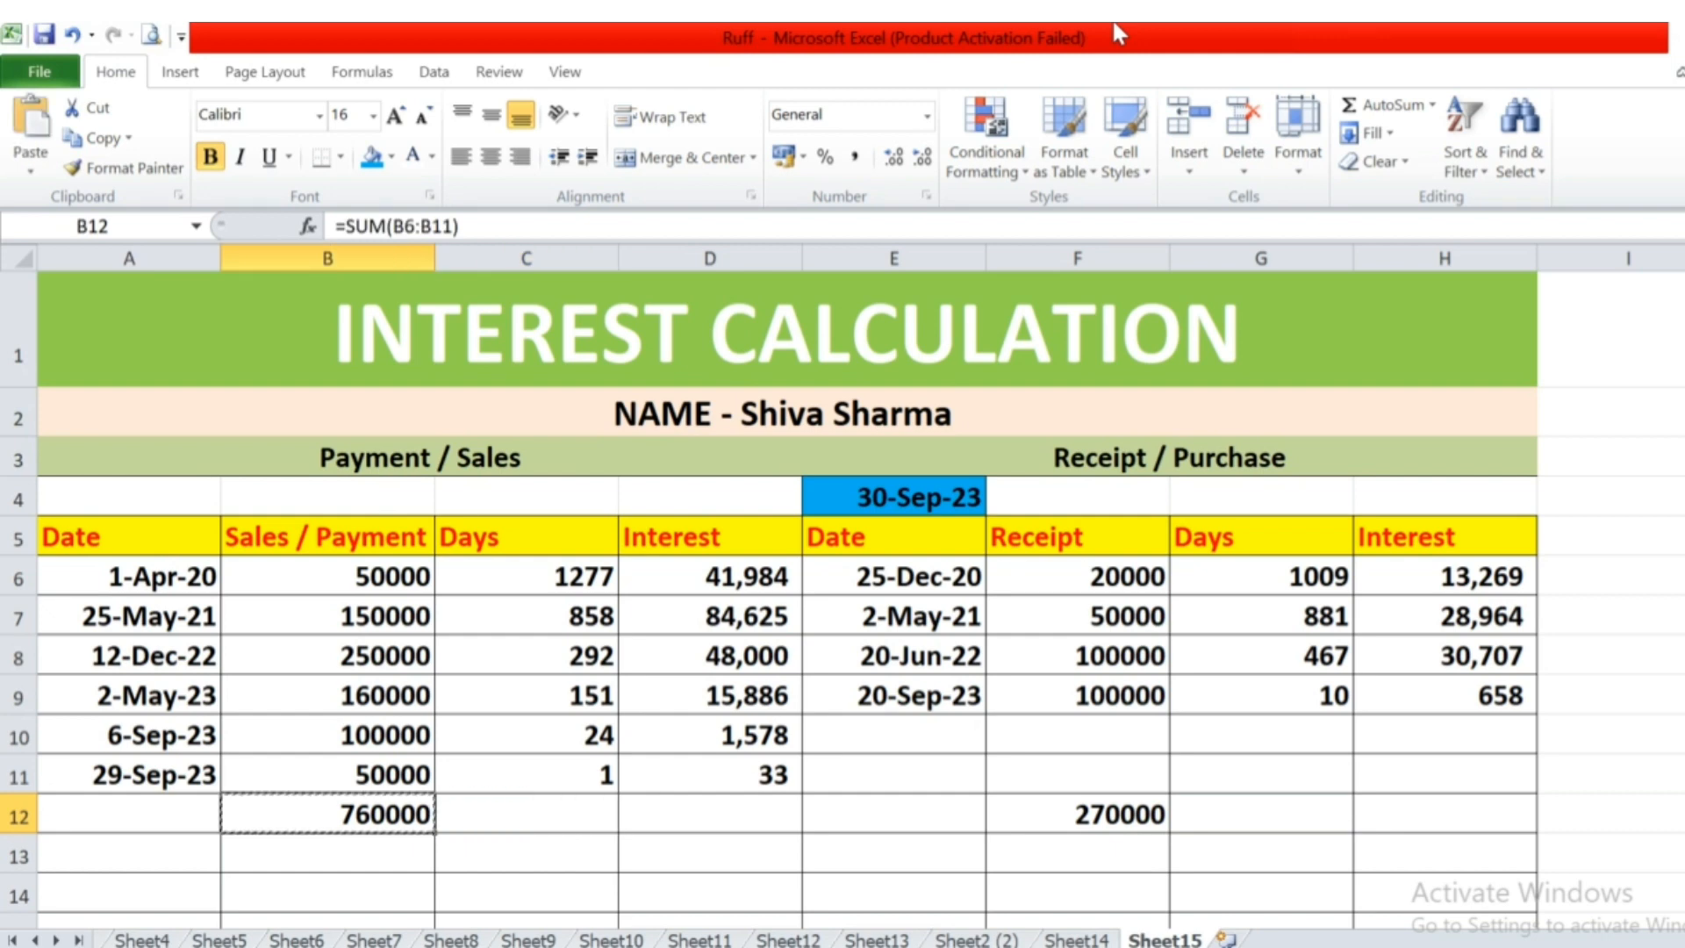
pyautogui.press('Right')
pyautogui.press('Right')
pyautogui.hotkey('ctrl', 'v')
pyautogui.press('F2')
pyautogui.press('Escape')
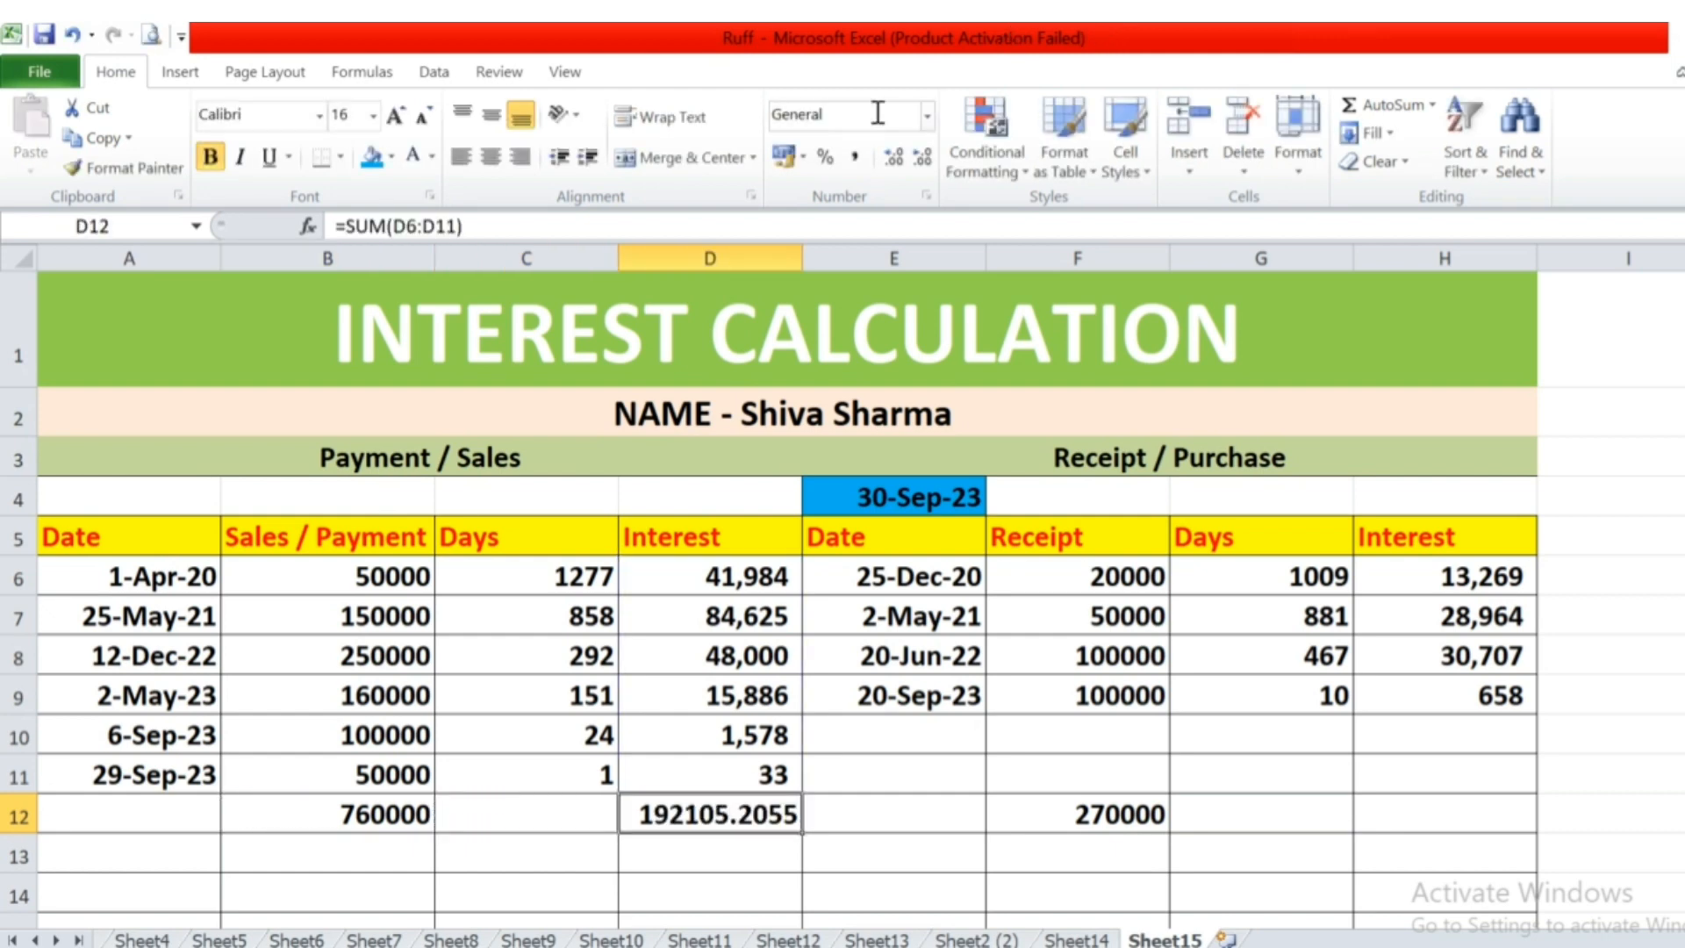
pyautogui.click(855, 159)
# Copy the D12 interest total to H12 to total the receipt-side Interest with =SUM(H6:H11), in comma style.
pyautogui.hotkey('ctrl', 'c')
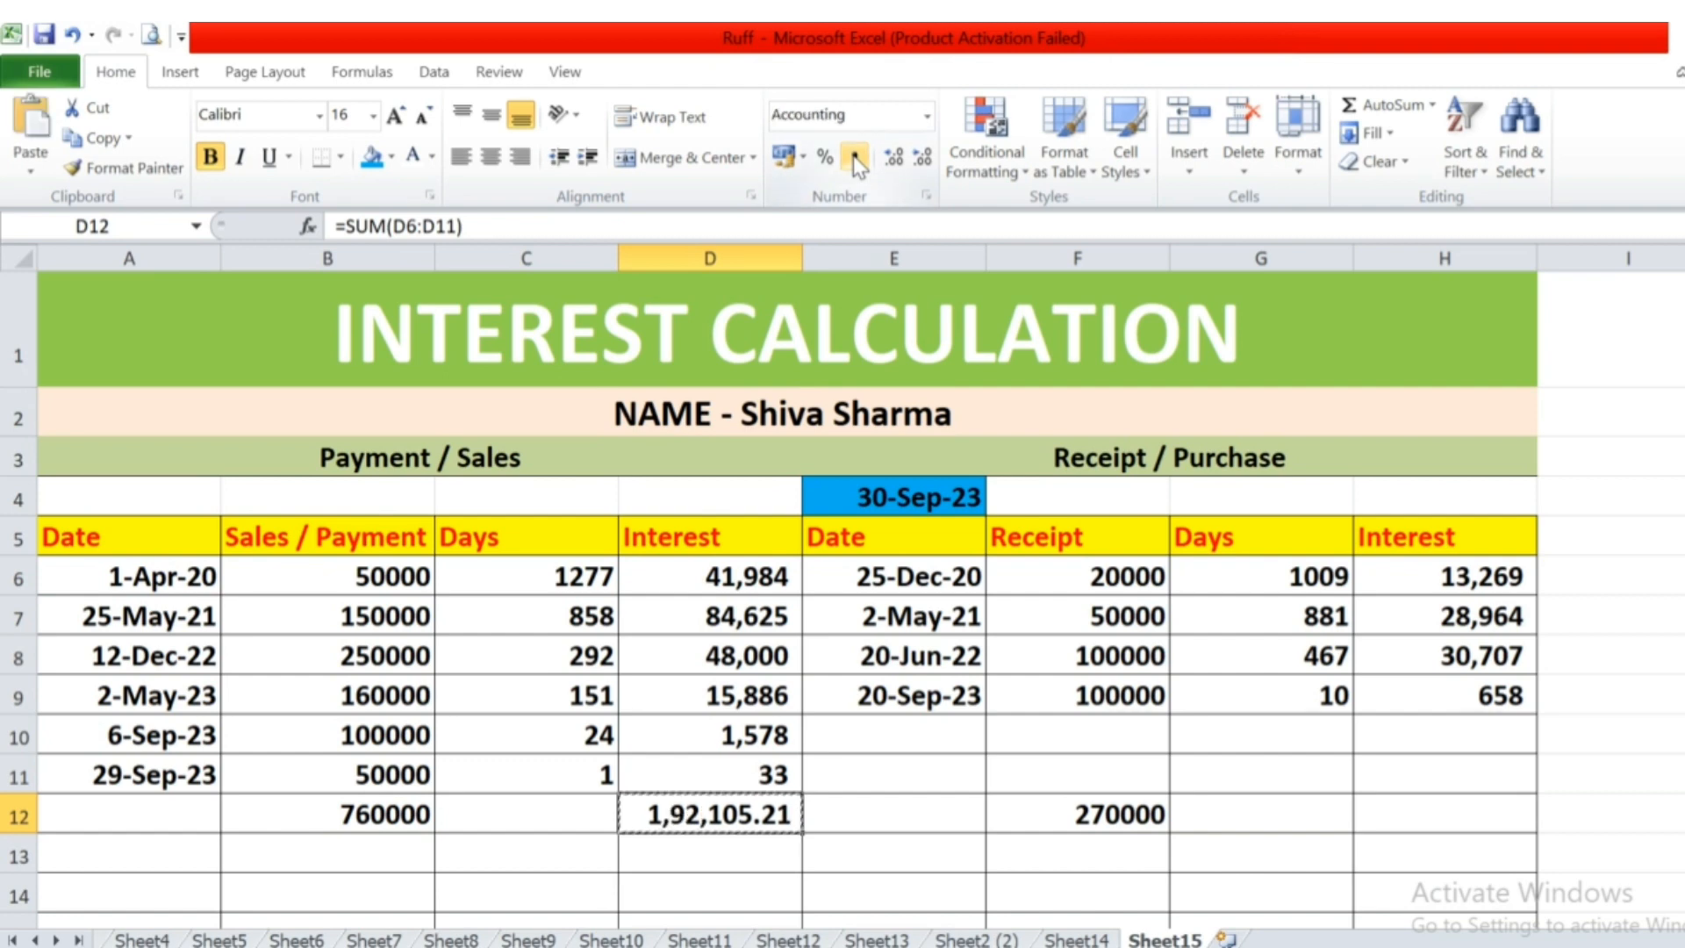
pyautogui.press('Right')
pyautogui.press('Right')
pyautogui.press('Right')
pyautogui.press('Right')
pyautogui.press('Return')
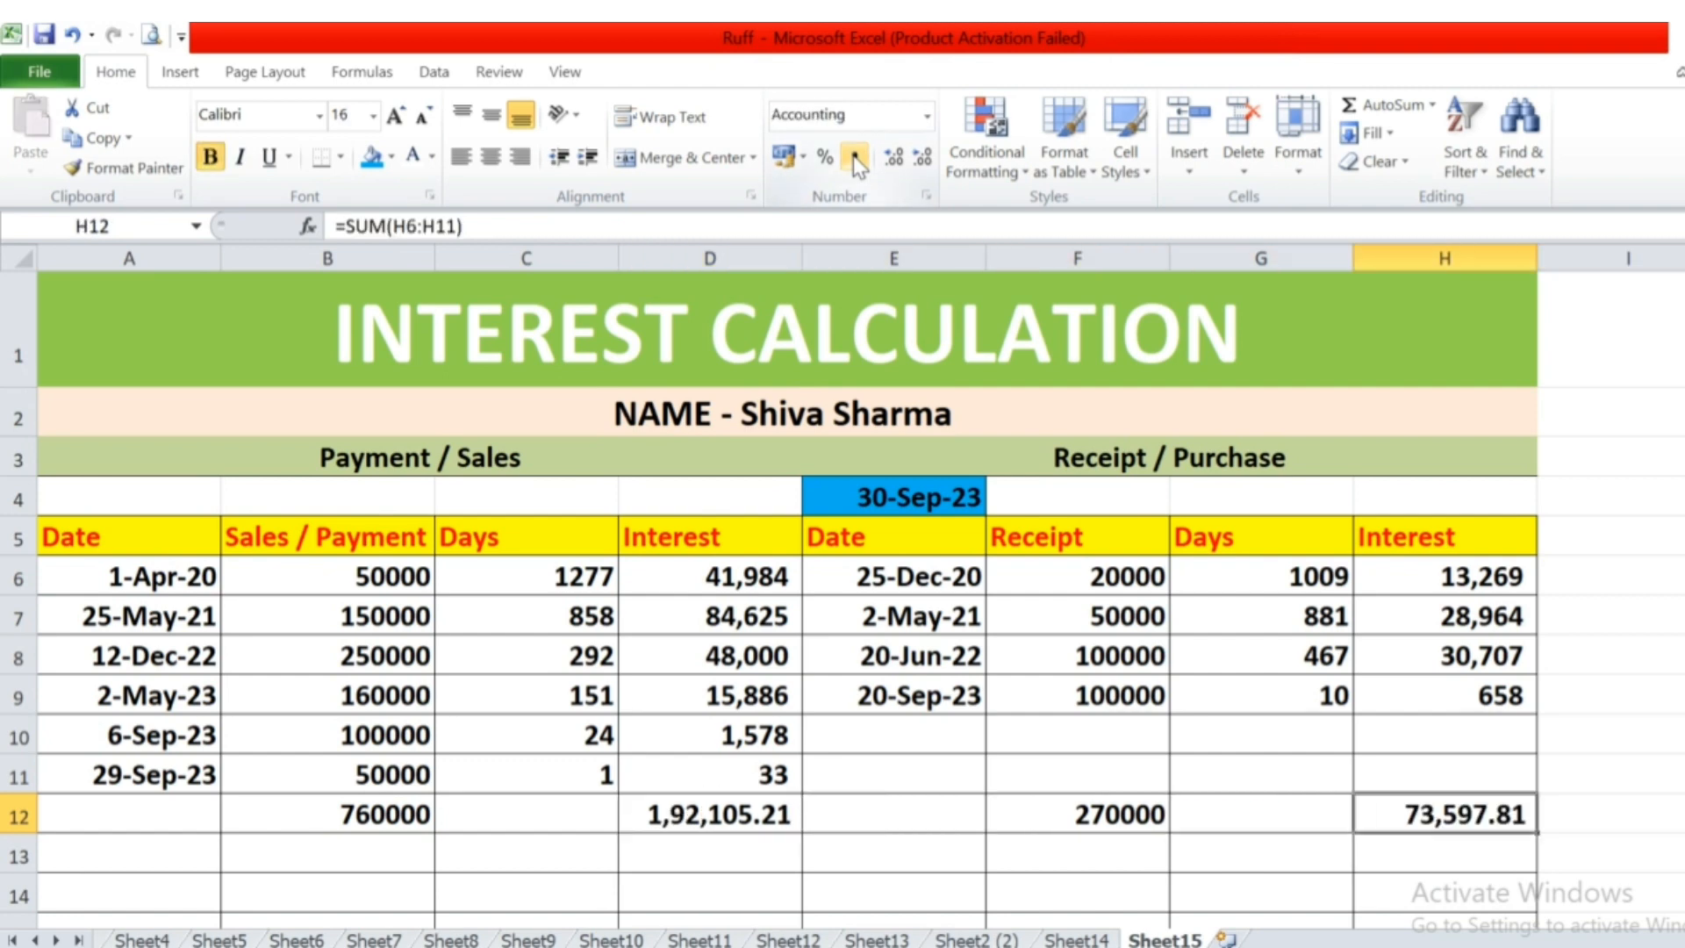
pyautogui.press('F2')
pyautogui.press('Escape')
pyautogui.click(855, 160)
# Compare the interest totals of the payment and receipt sides in D12 and H12.
pyautogui.press('Left')
pyautogui.press('Left')
pyautogui.press('Left')
pyautogui.press('Left')
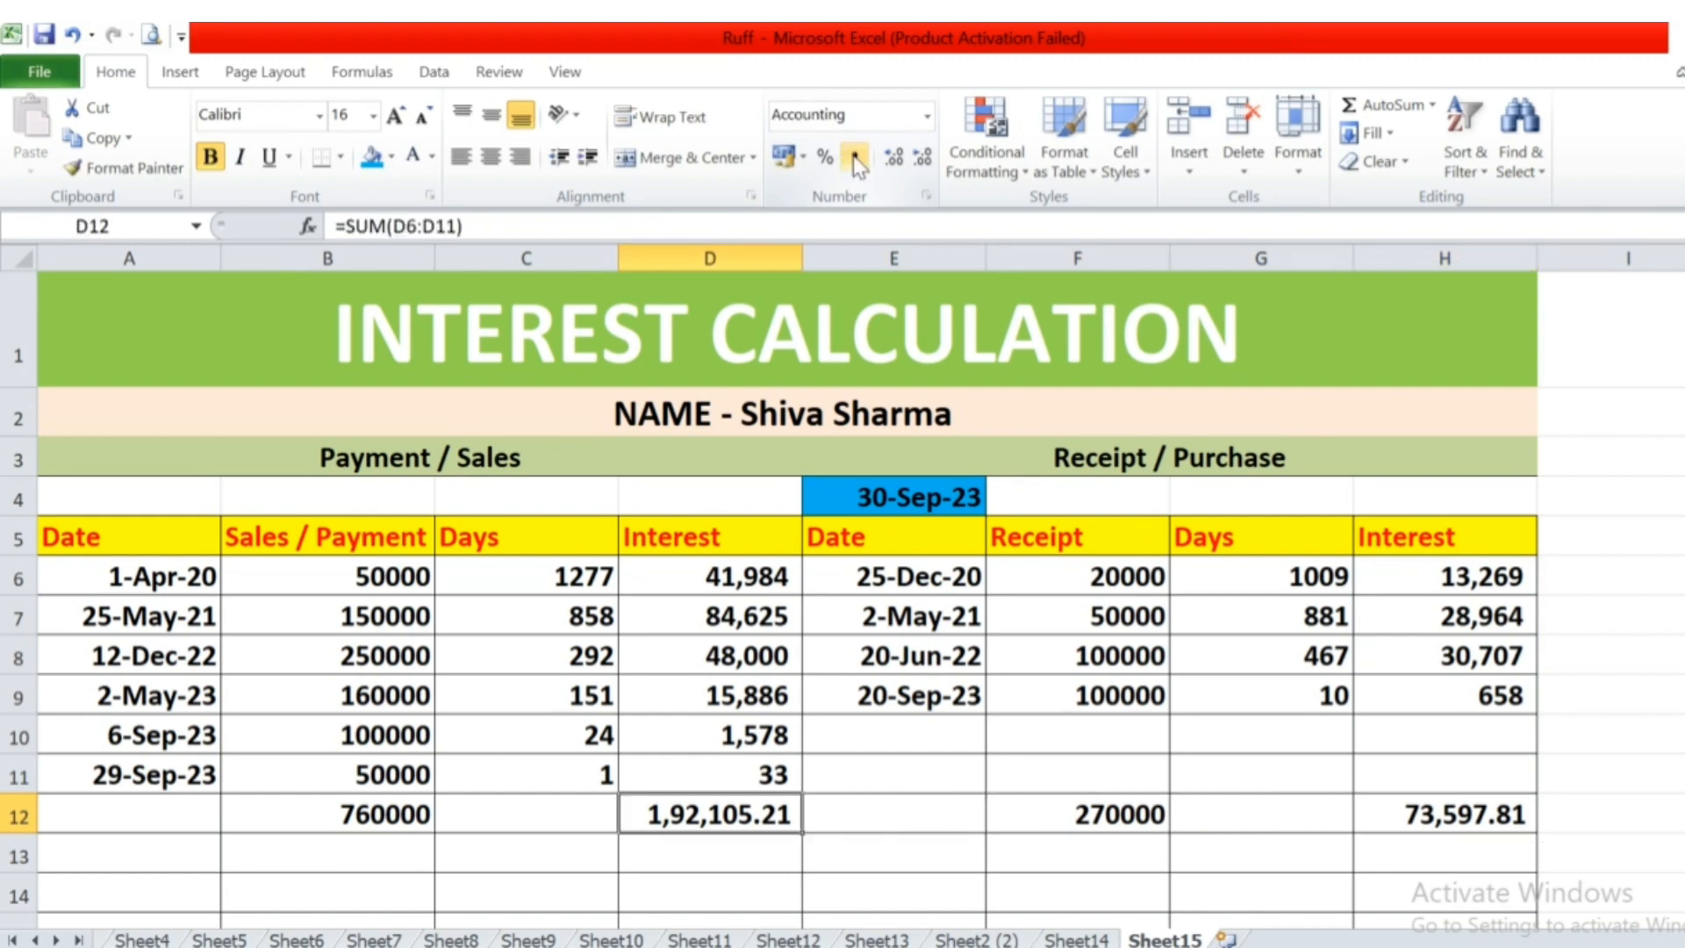
pyautogui.press('Right')
pyautogui.press('Right')
pyautogui.press('Right')
pyautogui.press('Right')
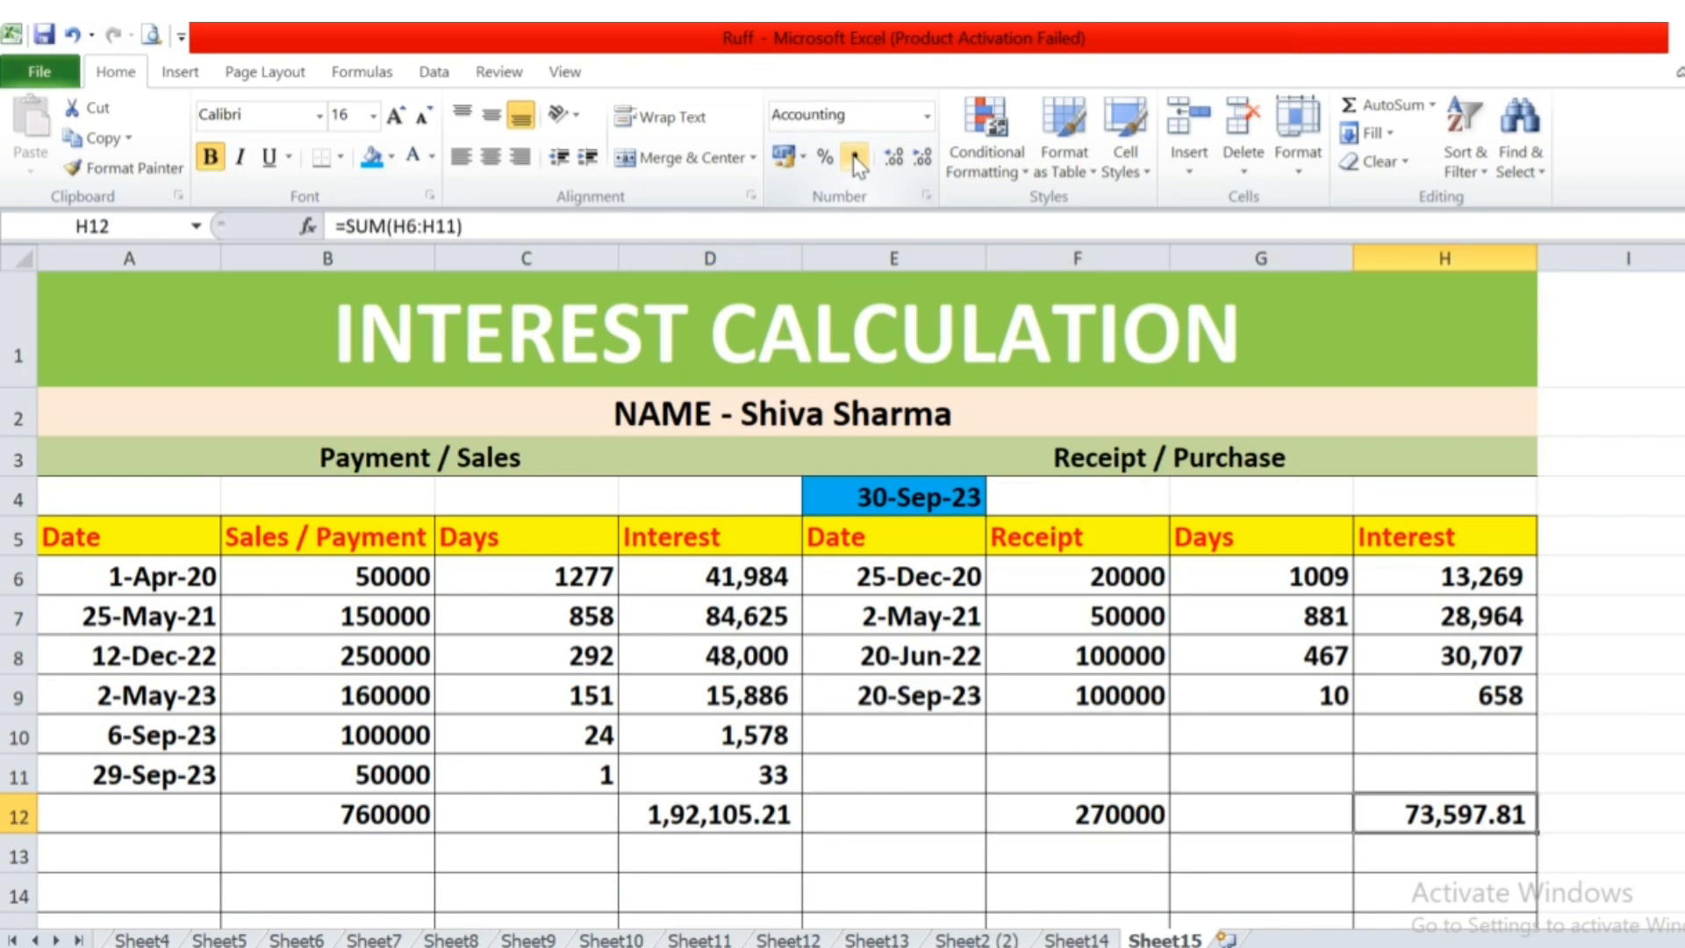
pyautogui.press('Down')
pyautogui.press('Down')
pyautogui.press('Left')
pyautogui.press('Left')
pyautogui.press('Left')
pyautogui.press('Left')
pyautogui.press('Up')
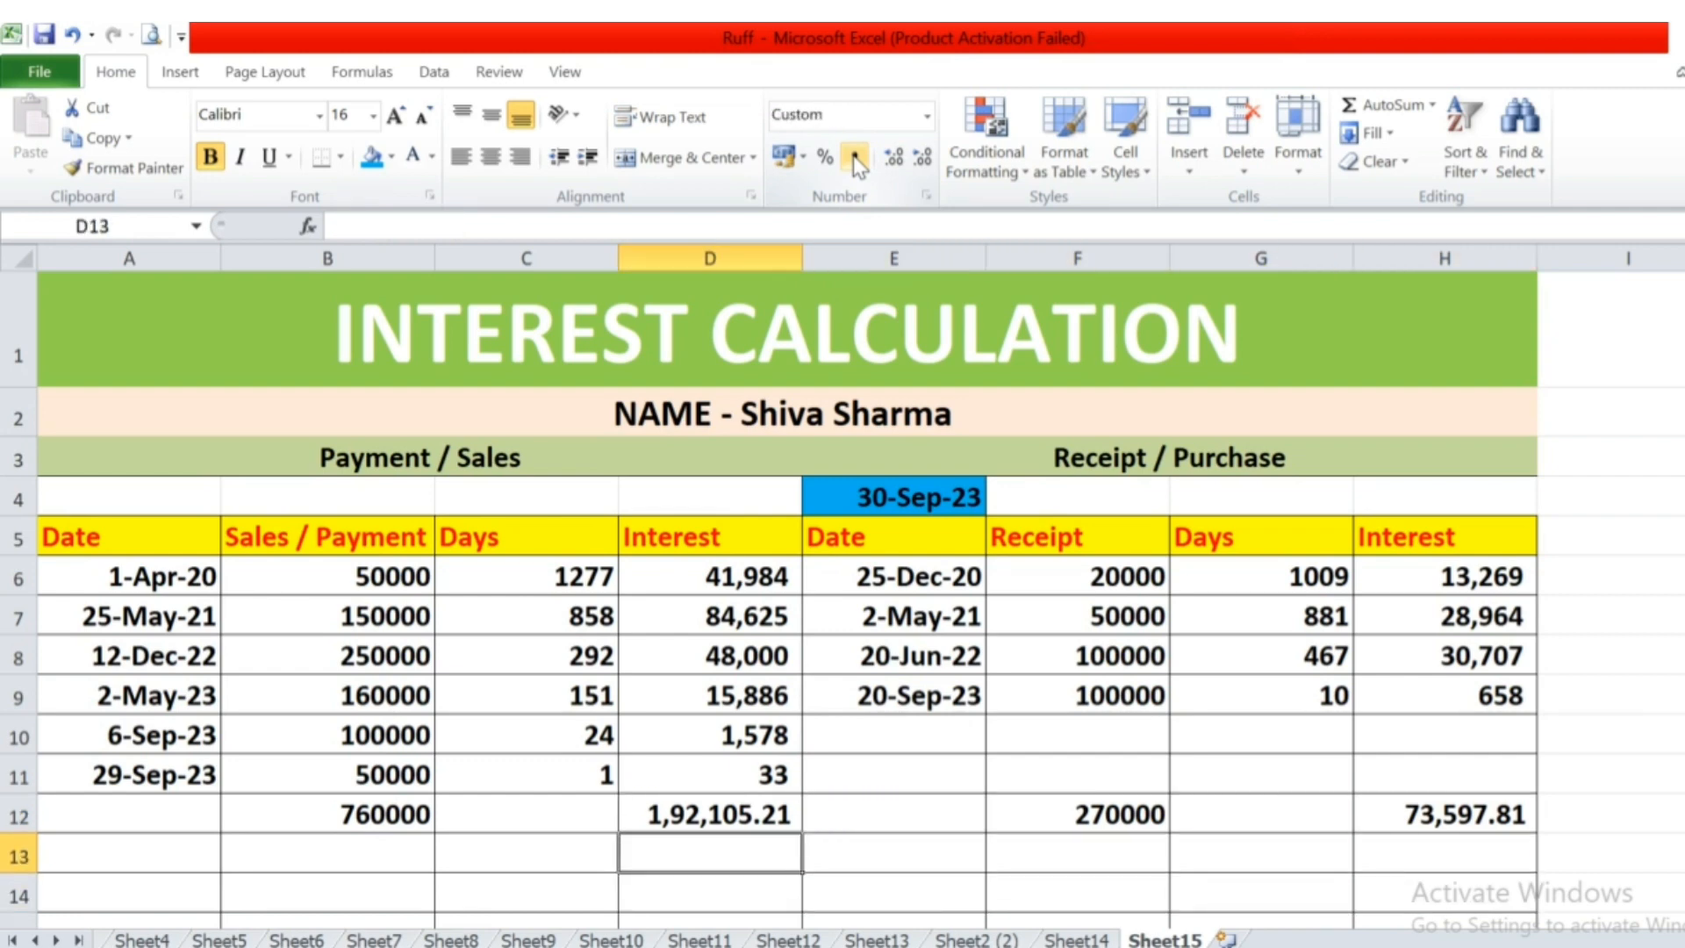
pyautogui.press('Right')
pyautogui.write('=')
pyautogui.press('Up')
pyautogui.press('Left')
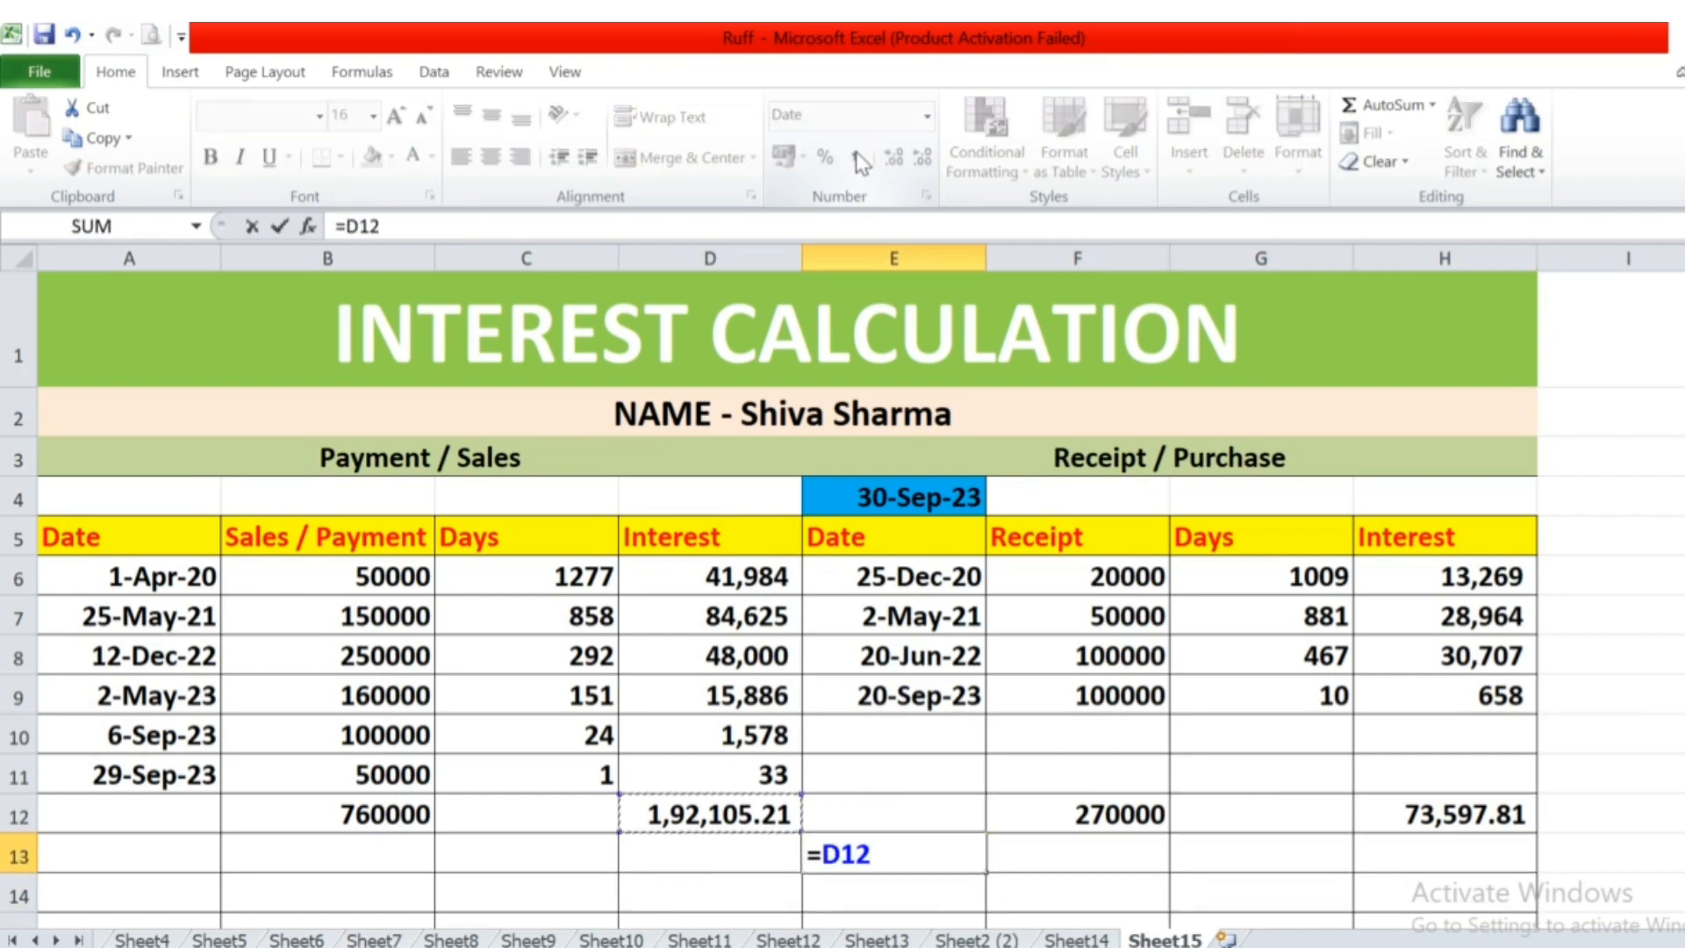
pyautogui.write('-')
pyautogui.press('Right')
pyautogui.press('Right')
pyautogui.press('Right')
pyautogui.press('Up')
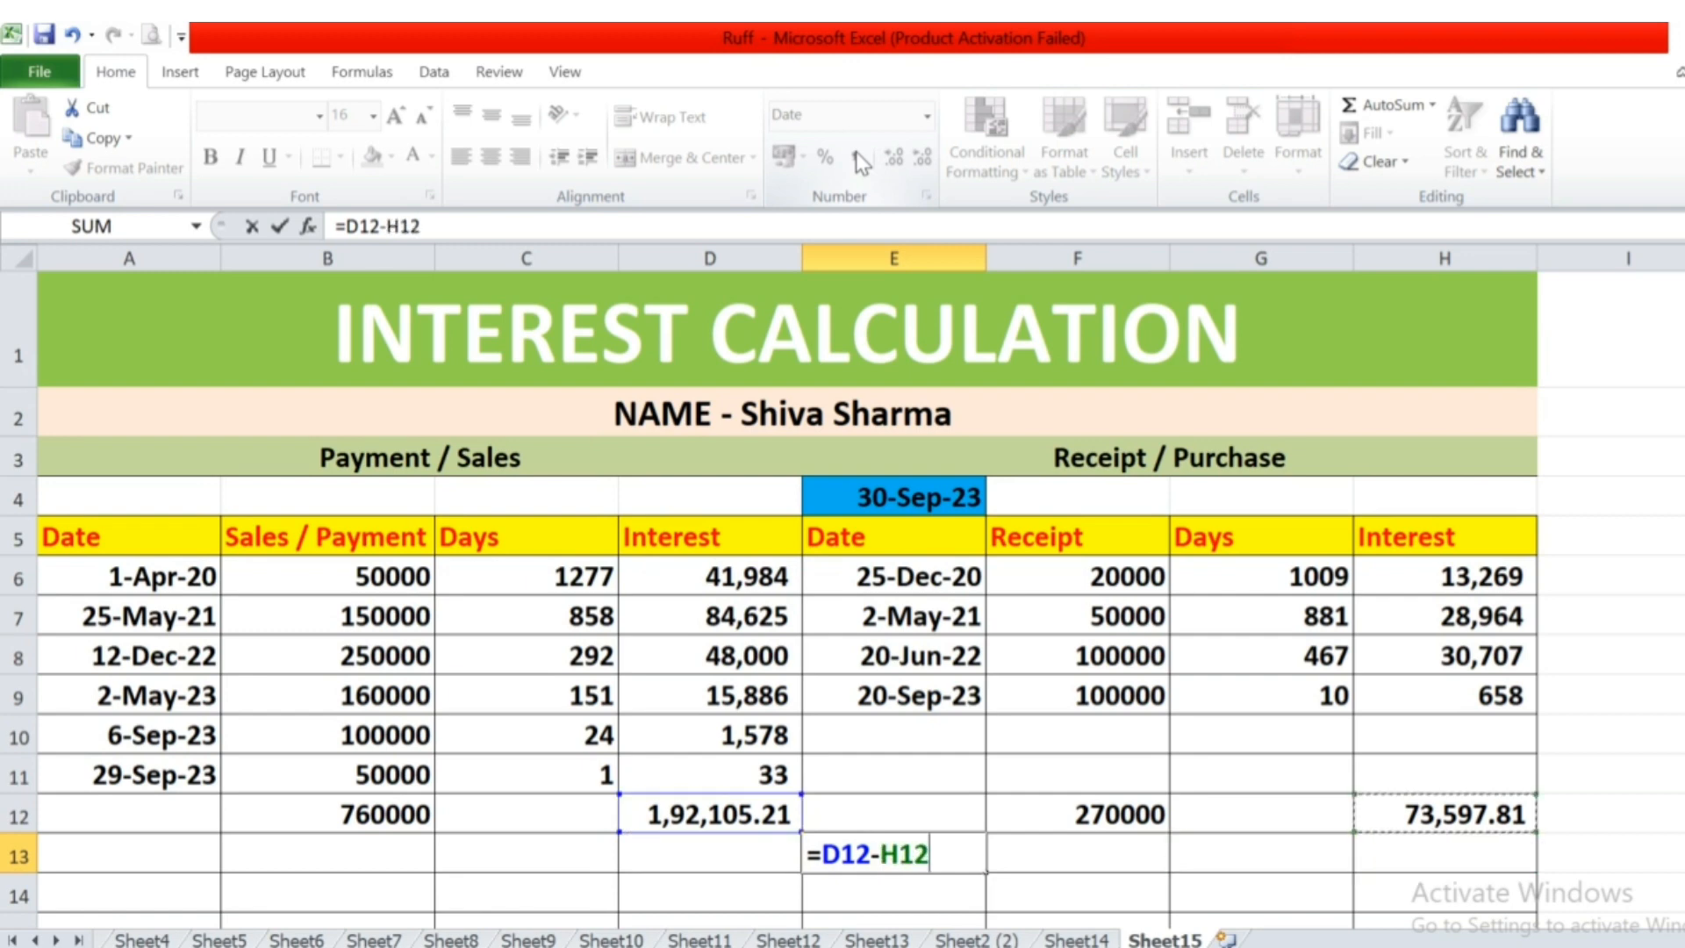
pyautogui.press('Return')
pyautogui.press('Up')
pyautogui.press('Delete')
pyautogui.press('Right')
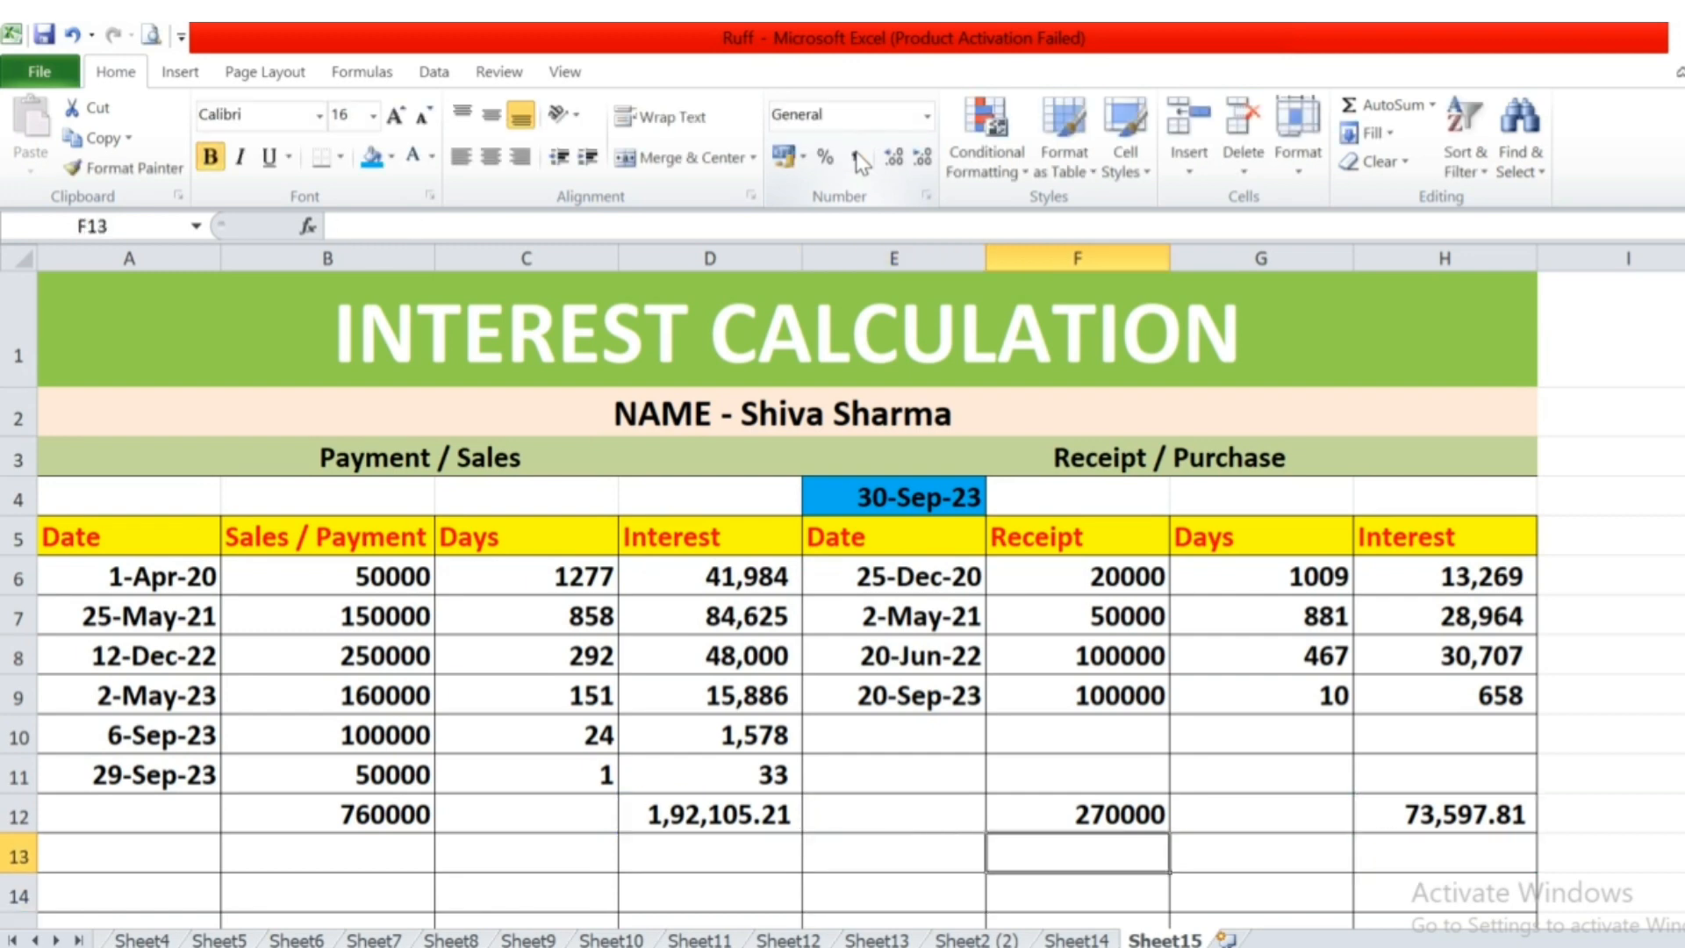
# Calculate the pending interest in E13 by subtracting the receipt-side total from the payment-side total with =D12-H12.
pyautogui.press('Left')
pyautogui.write('=')
pyautogui.press('Up')
pyautogui.press('Left')
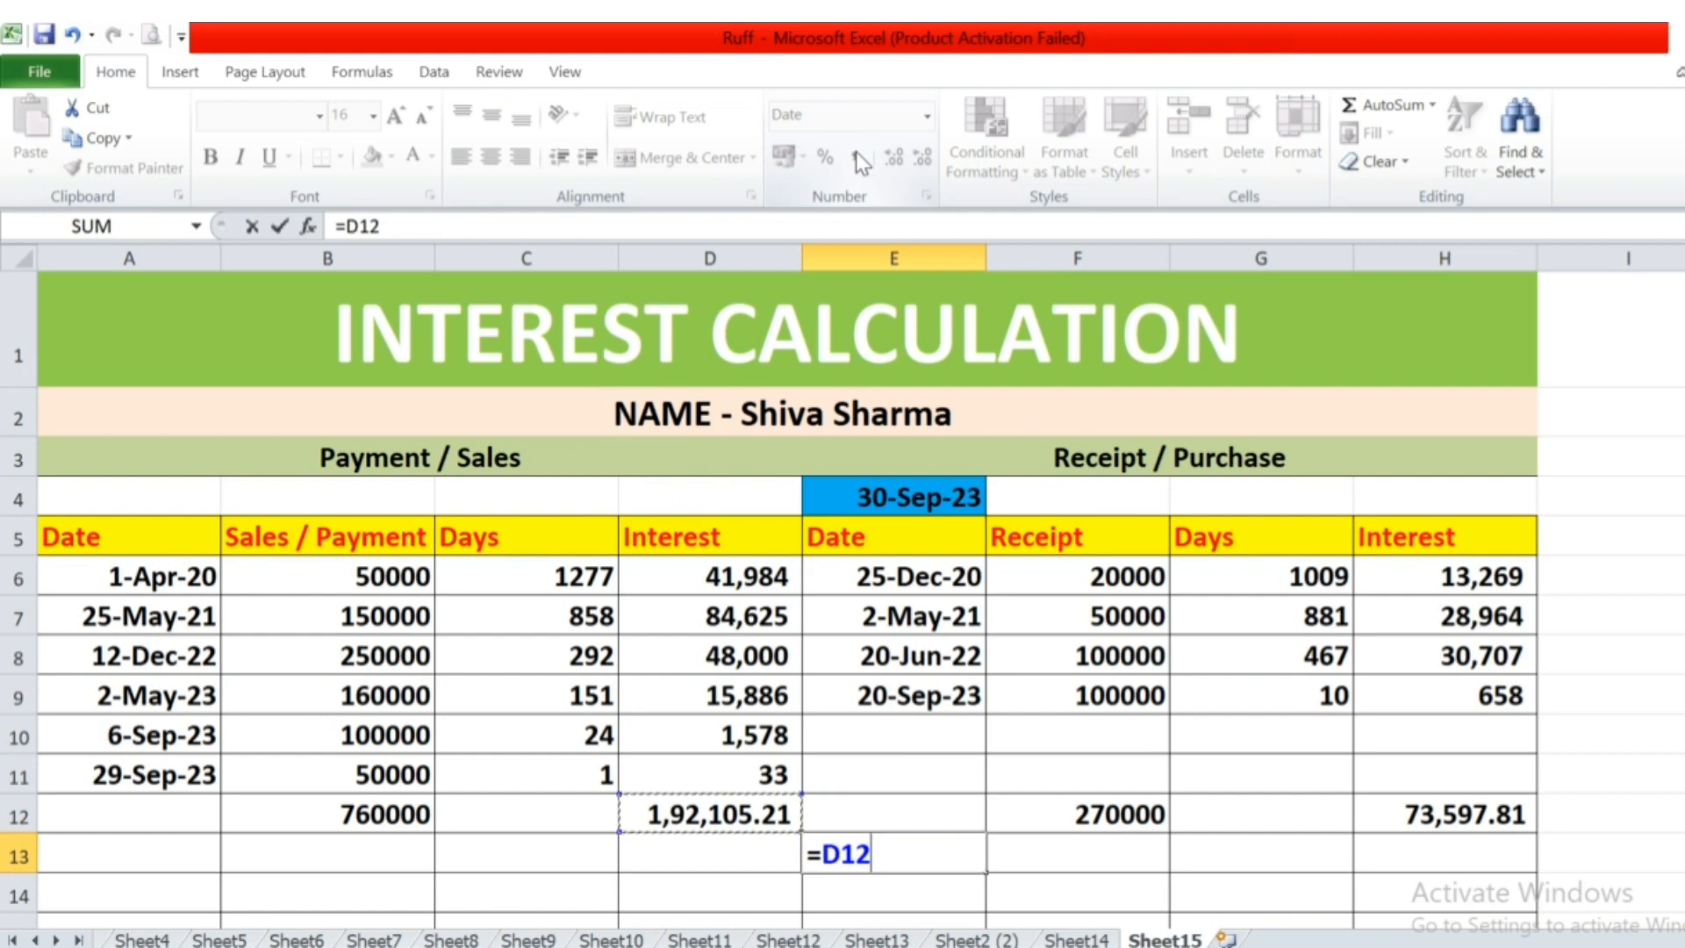
pyautogui.write('-')
pyautogui.press('Right')
pyautogui.press('Right')
pyautogui.press('Right')
pyautogui.press('Up')
pyautogui.press('Return')
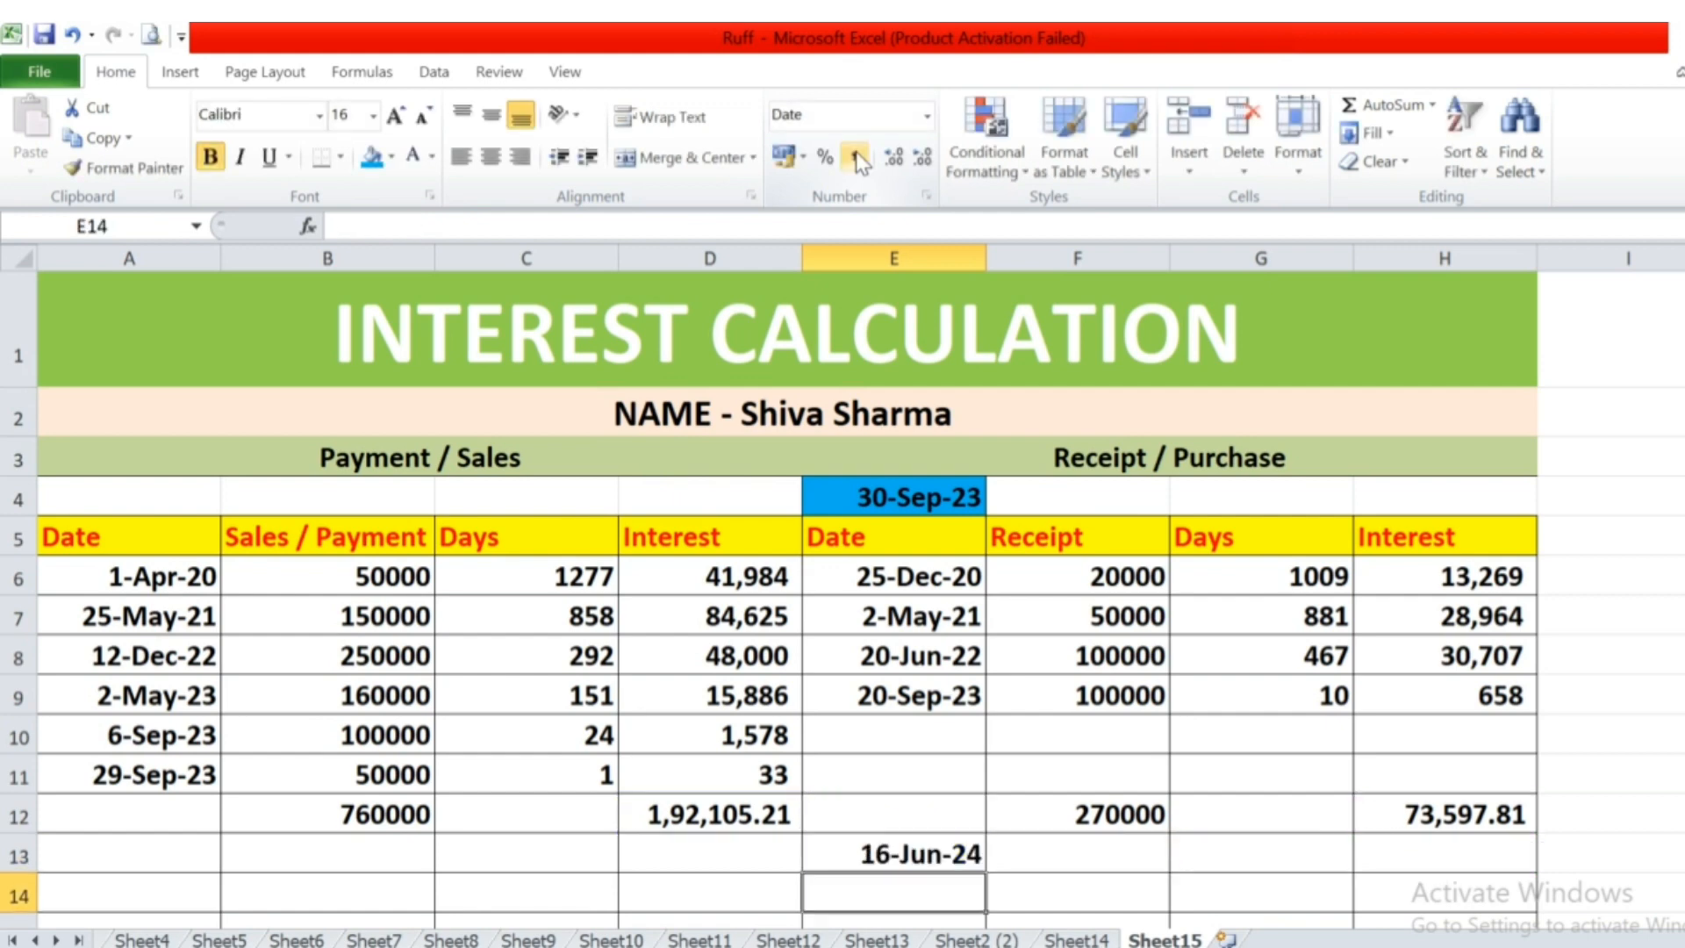
# Change the format of the interest difference in E13 from Date to Number and check its formula.
pyautogui.press('Up')
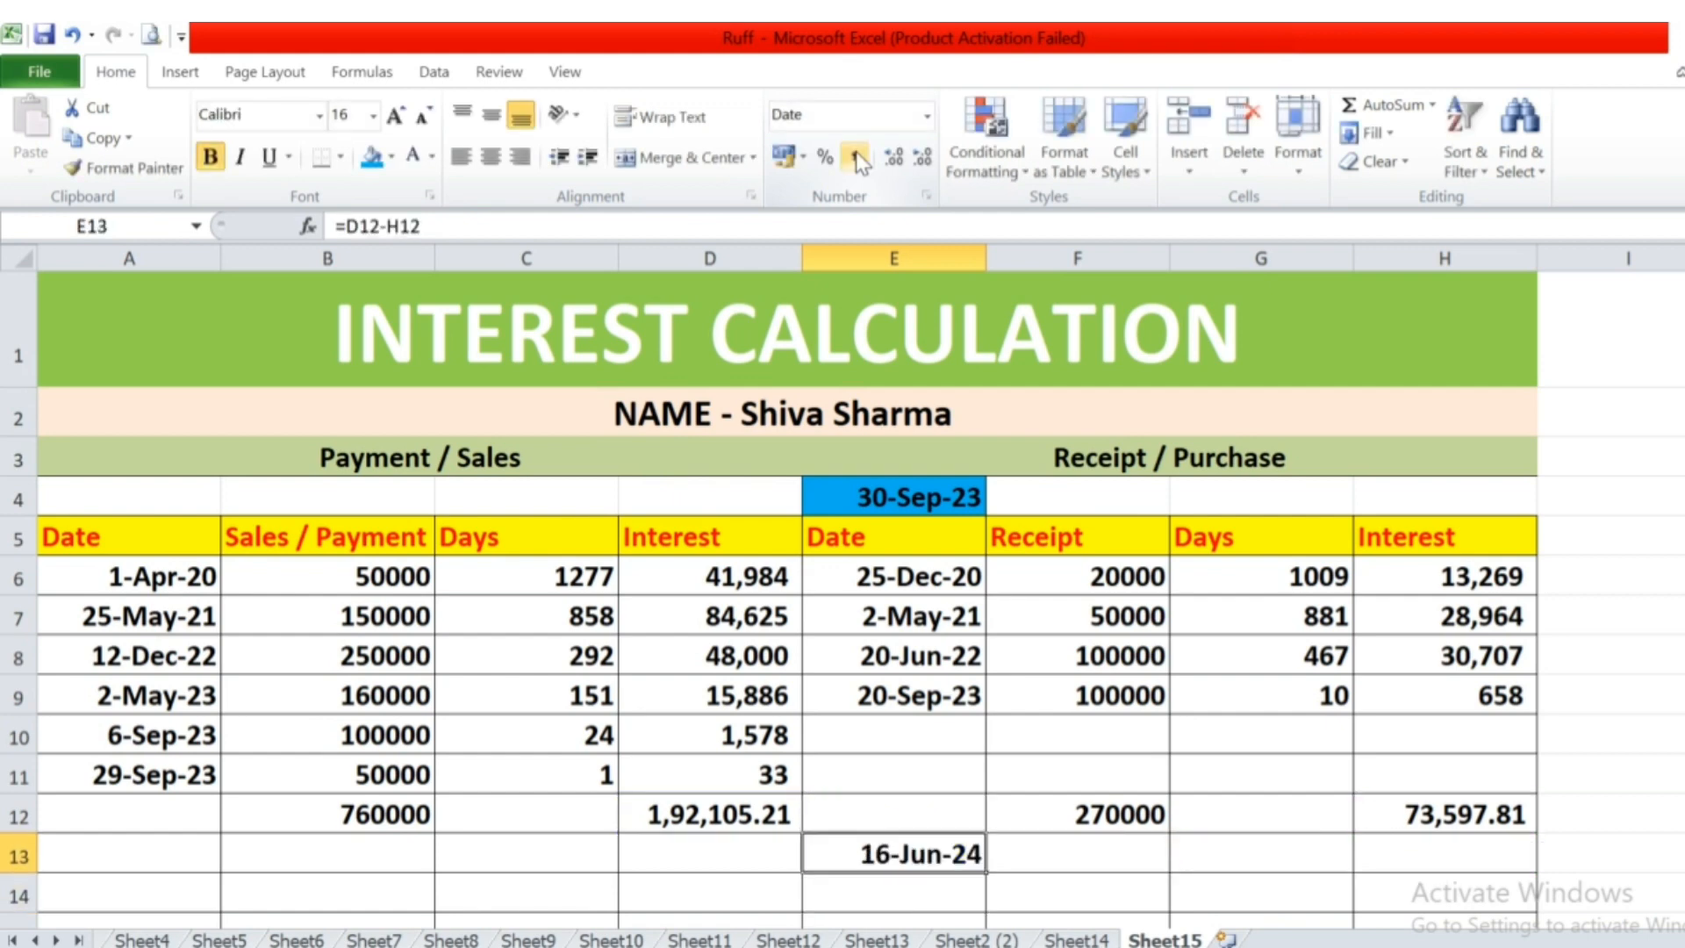
pyautogui.click(927, 117)
pyautogui.click(895, 211)
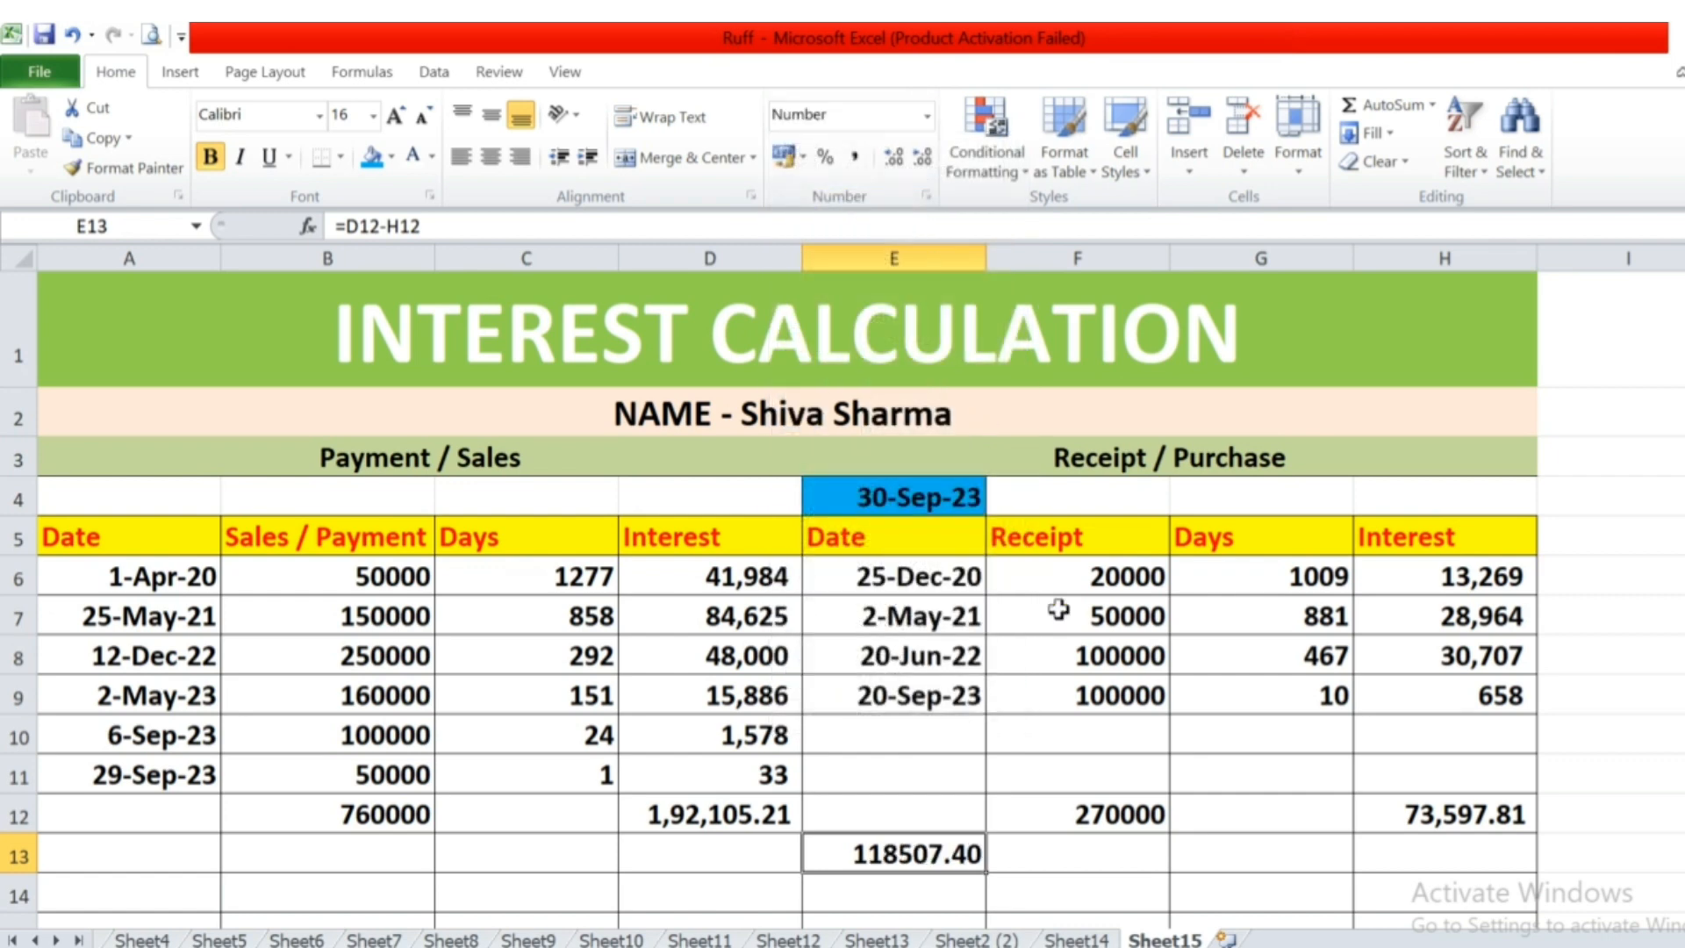
pyautogui.press('F2')
pyautogui.press('Escape')
# Label D13 "Interest pending" and D14 "amount", beside the values in column E.
pyautogui.press('Down')
pyautogui.press('Left')
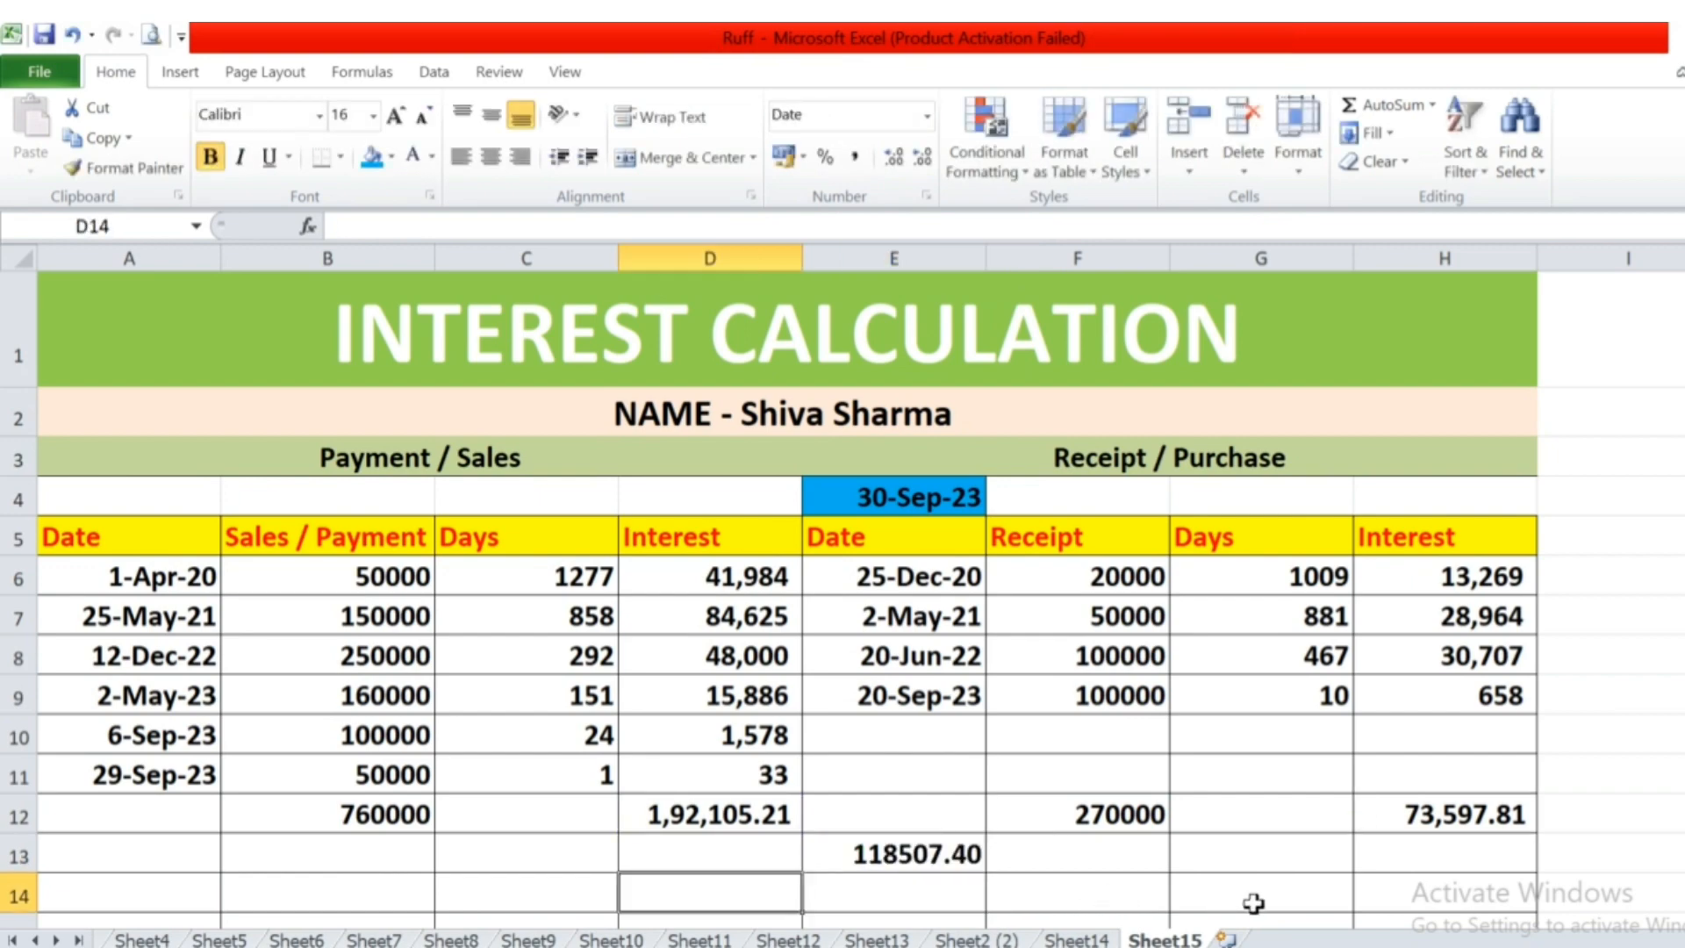
pyautogui.press('Up')
pyautogui.write('in')
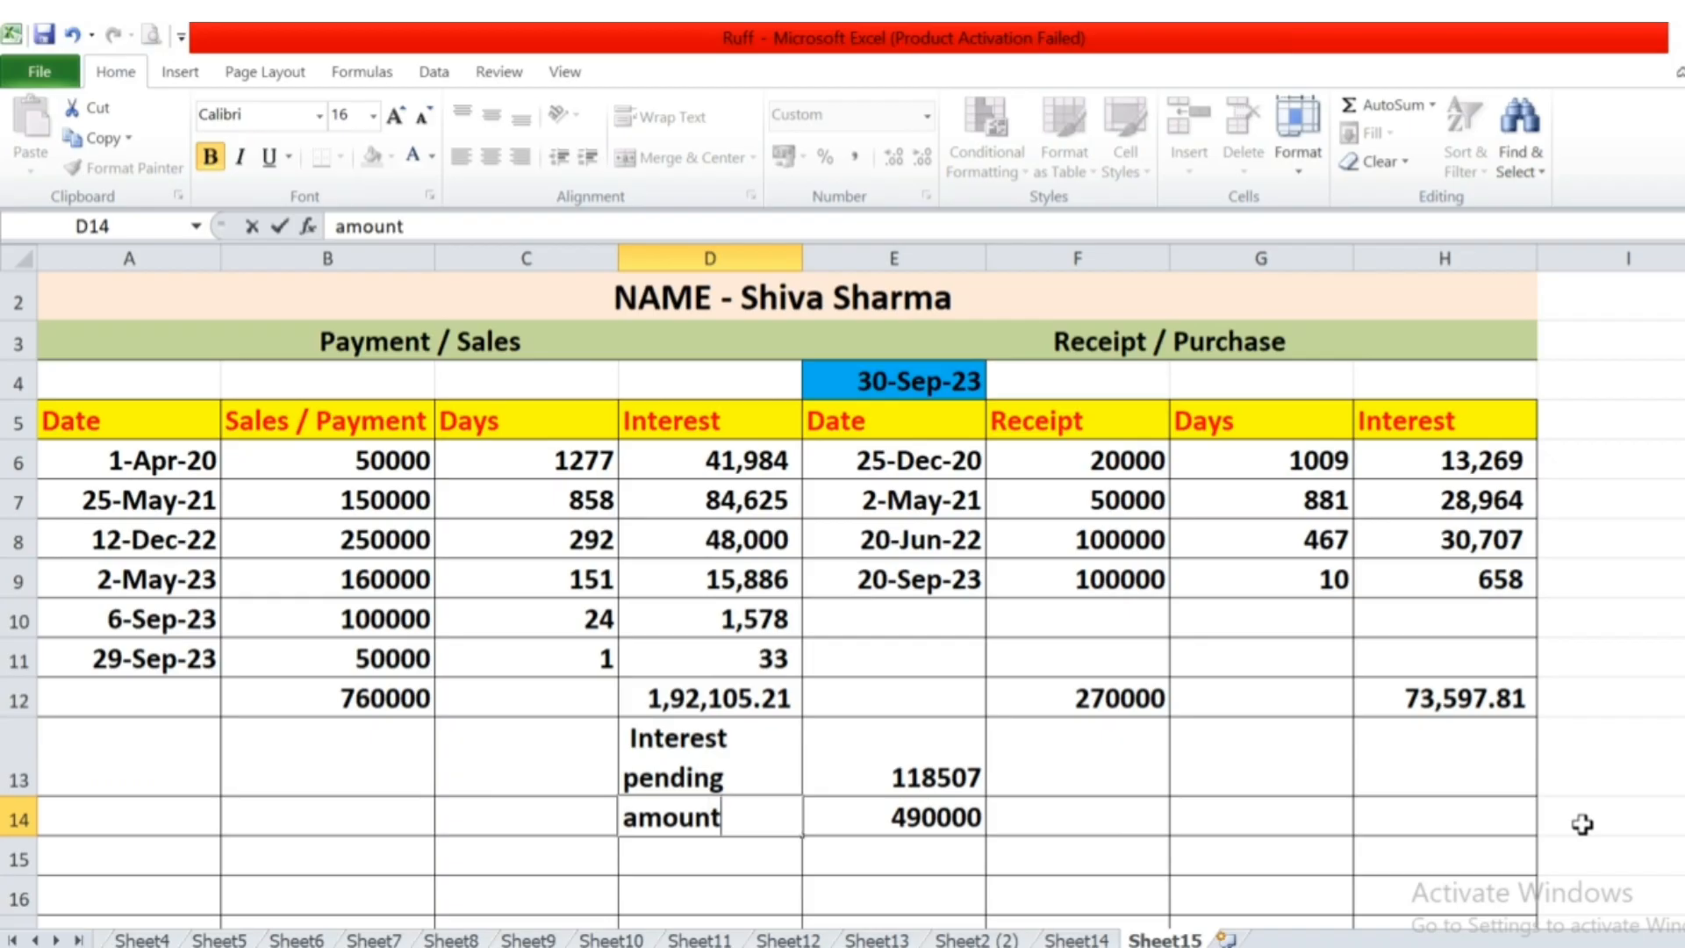
pyautogui.press('Tab')
# Add the pending interest and the amount in E15 with =SUM(E13:E14).
pyautogui.press('Down')
pyautogui.hotkey('alt', '=')
pyautogui.press('Return')
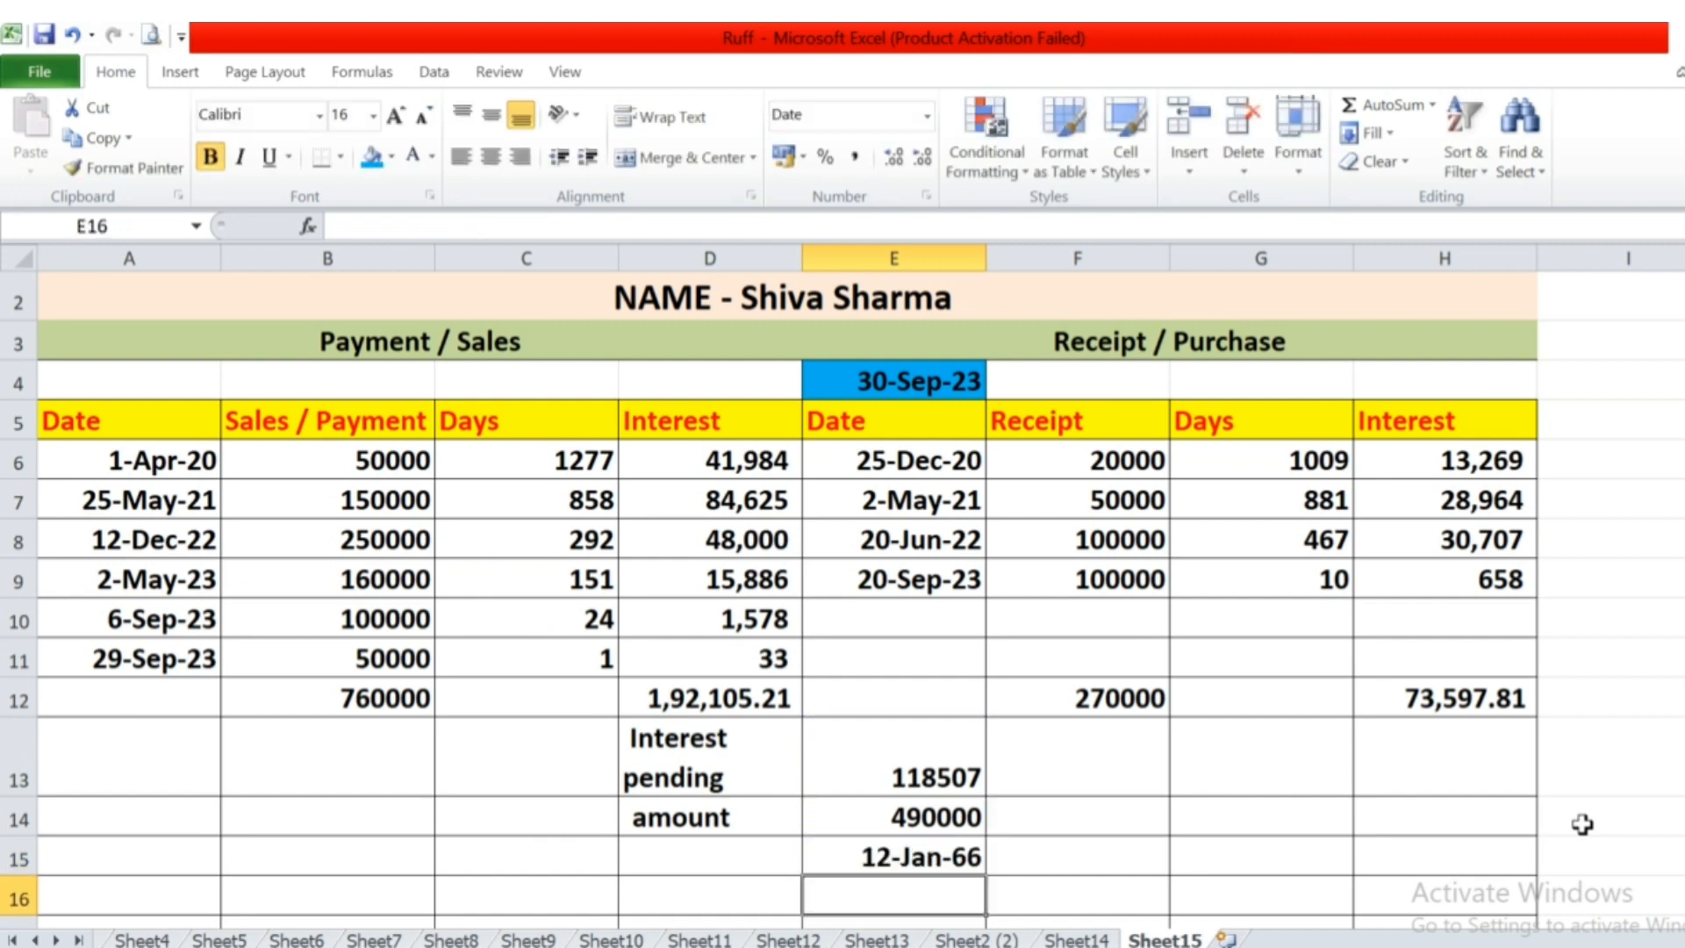
# Format the E15 total as a plain number with no decimal places and check its formula.
pyautogui.press('Up')
pyautogui.click(927, 115)
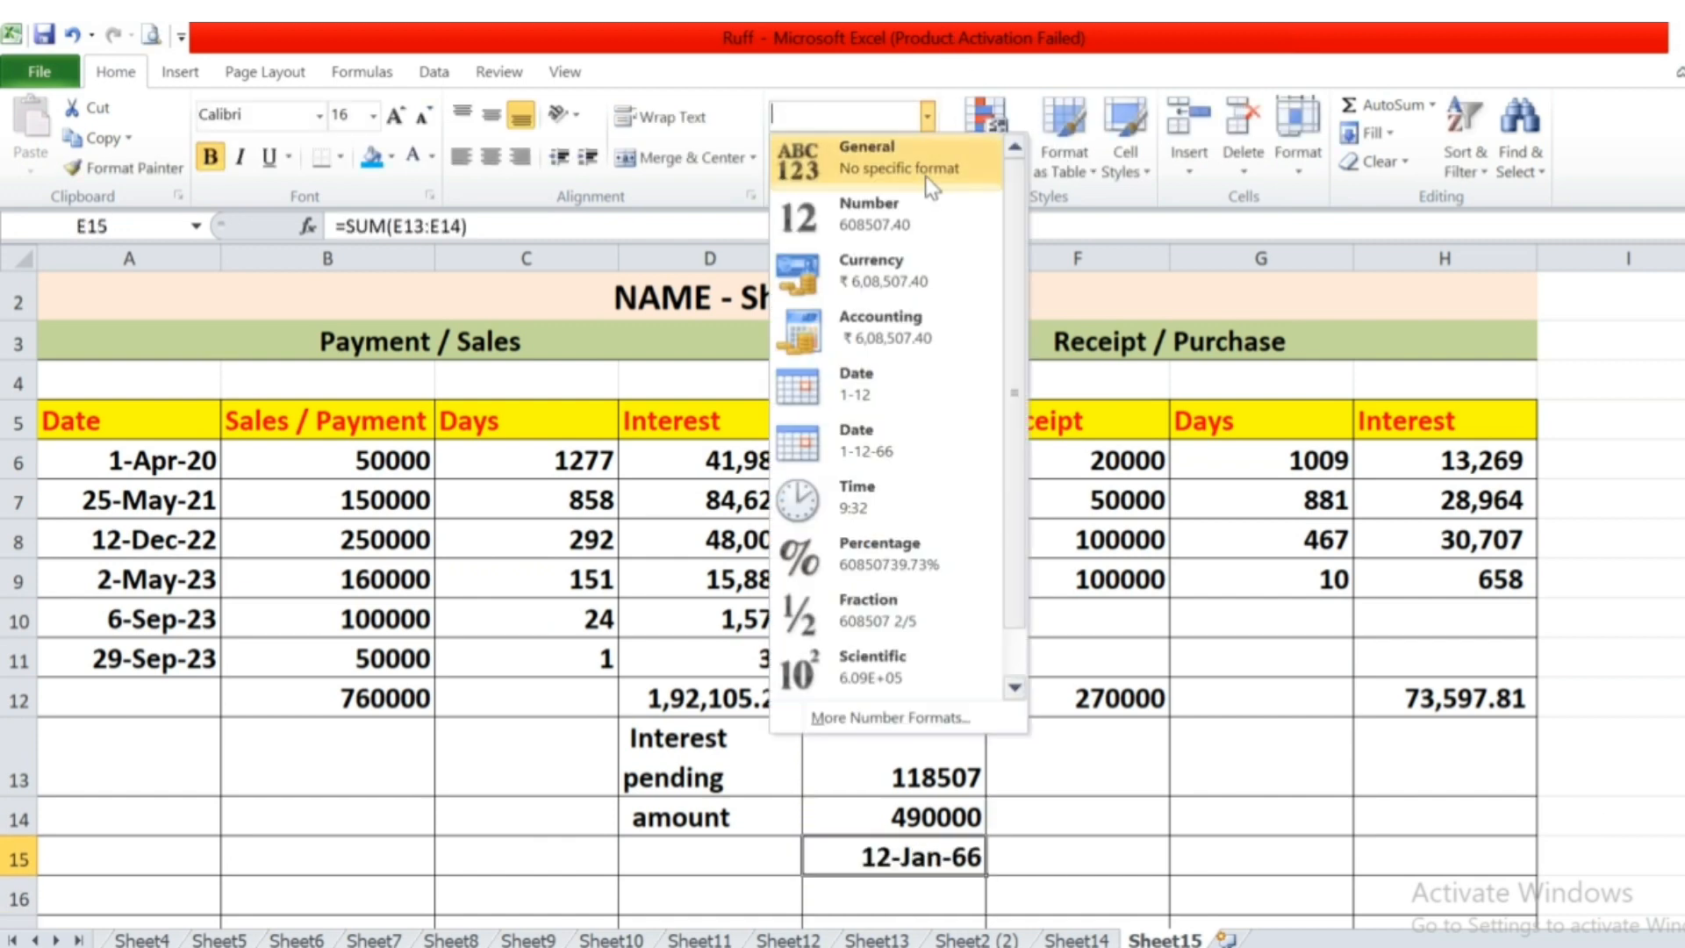
pyautogui.click(925, 177)
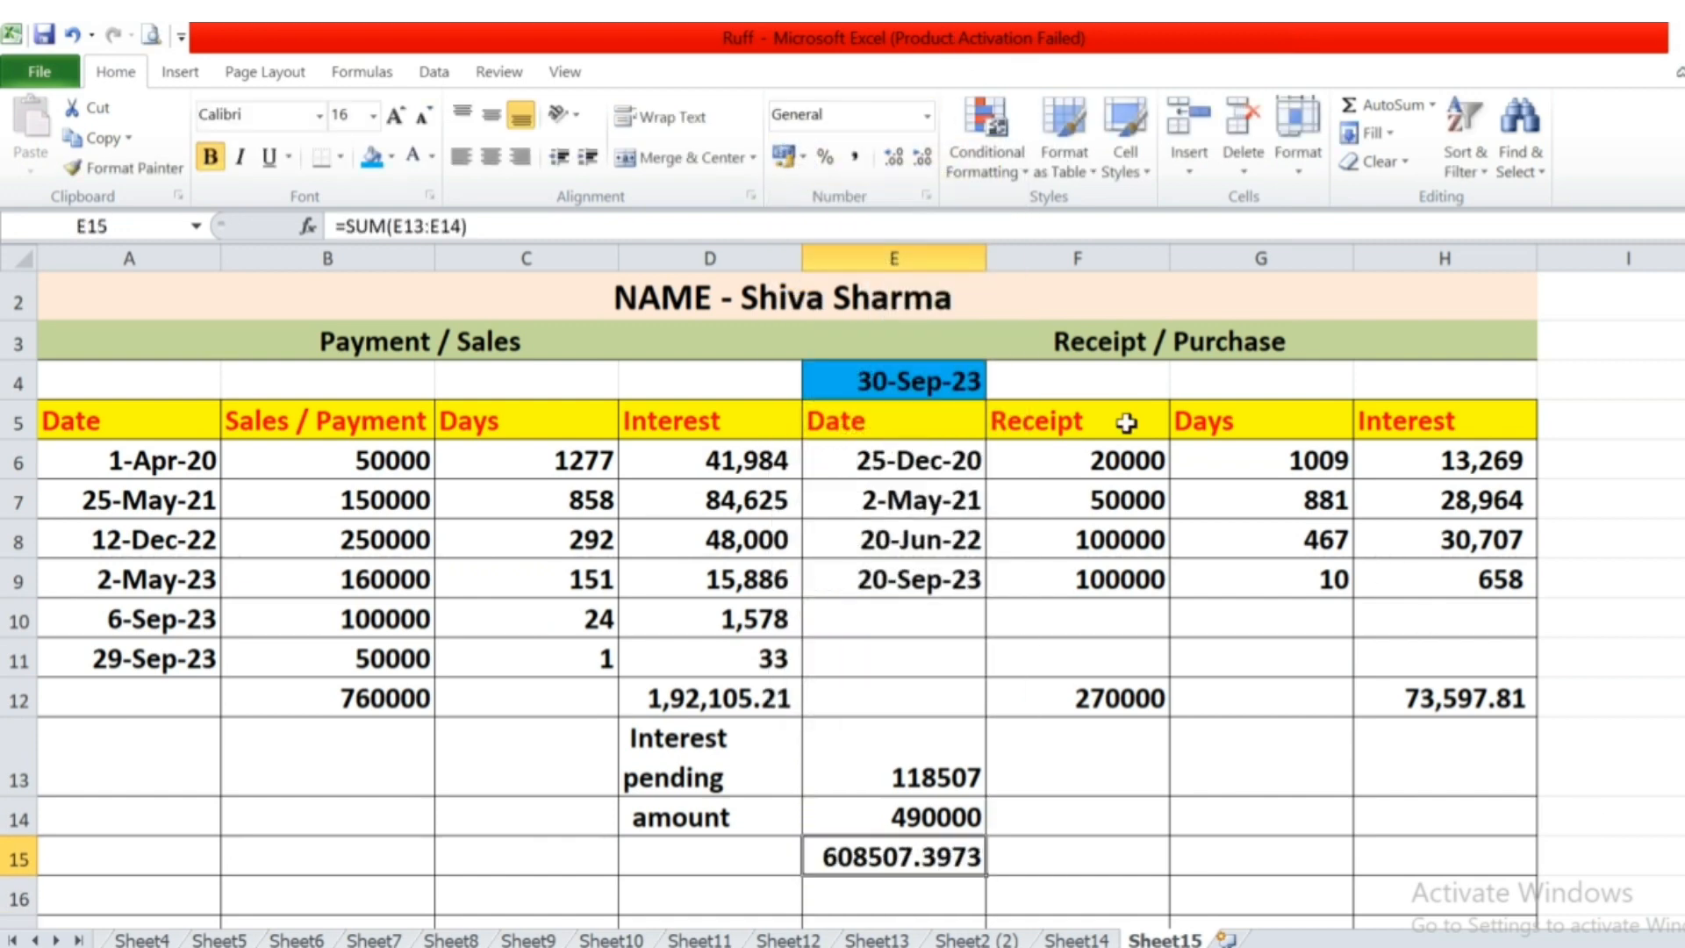
pyautogui.doubleClick(924, 158)
pyautogui.click(924, 164)
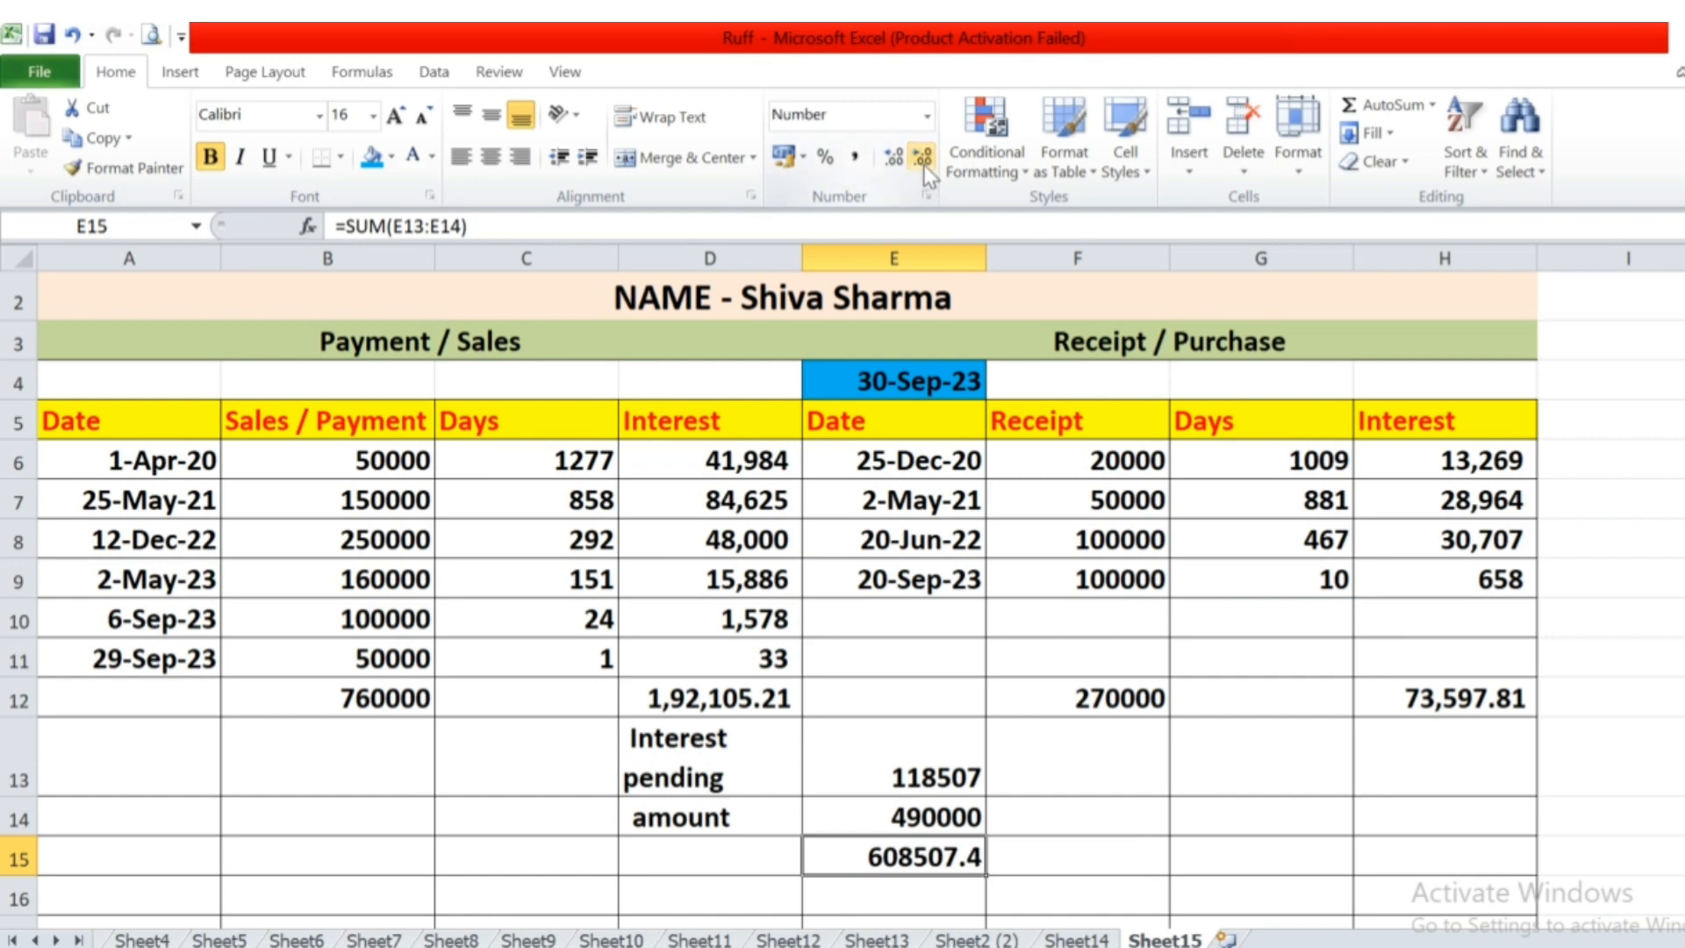
pyautogui.click(924, 164)
pyautogui.doubleClick(913, 850)
pyautogui.press('Escape')
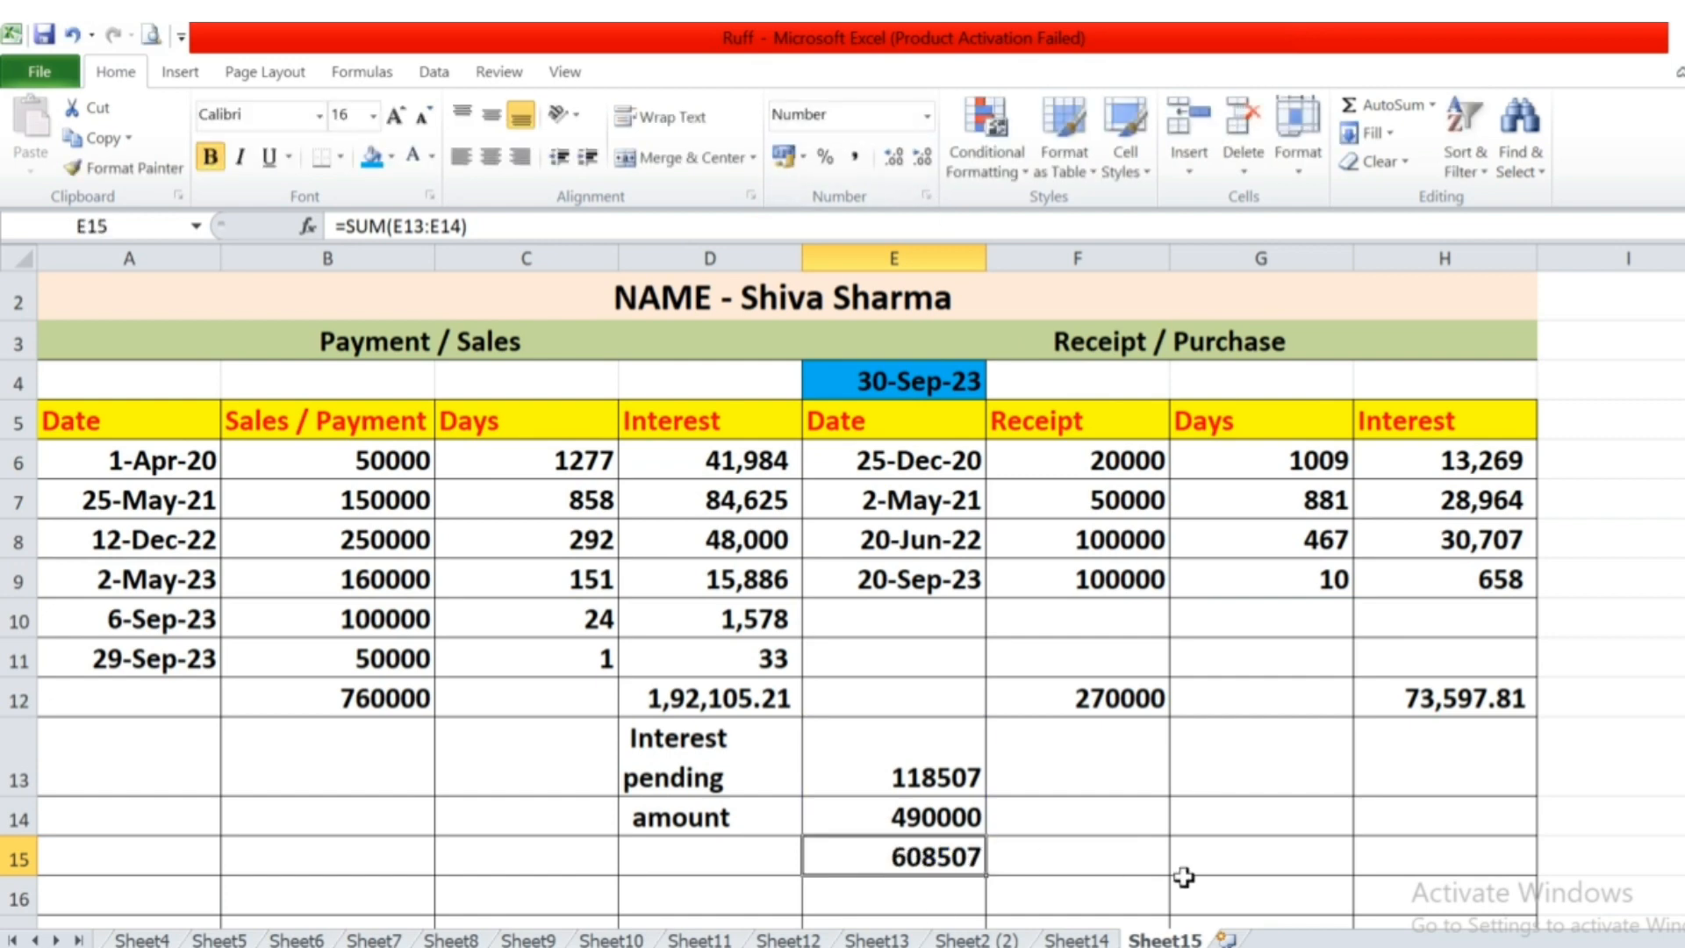
# Review the interest total formulas in D12 and H12.
pyautogui.press('Up')
pyautogui.press('Up')
pyautogui.press('Left')
pyautogui.press('Up')
pyautogui.press('Up')
pyautogui.press('Down')
pyautogui.press('F2')
pyautogui.press('Escape')
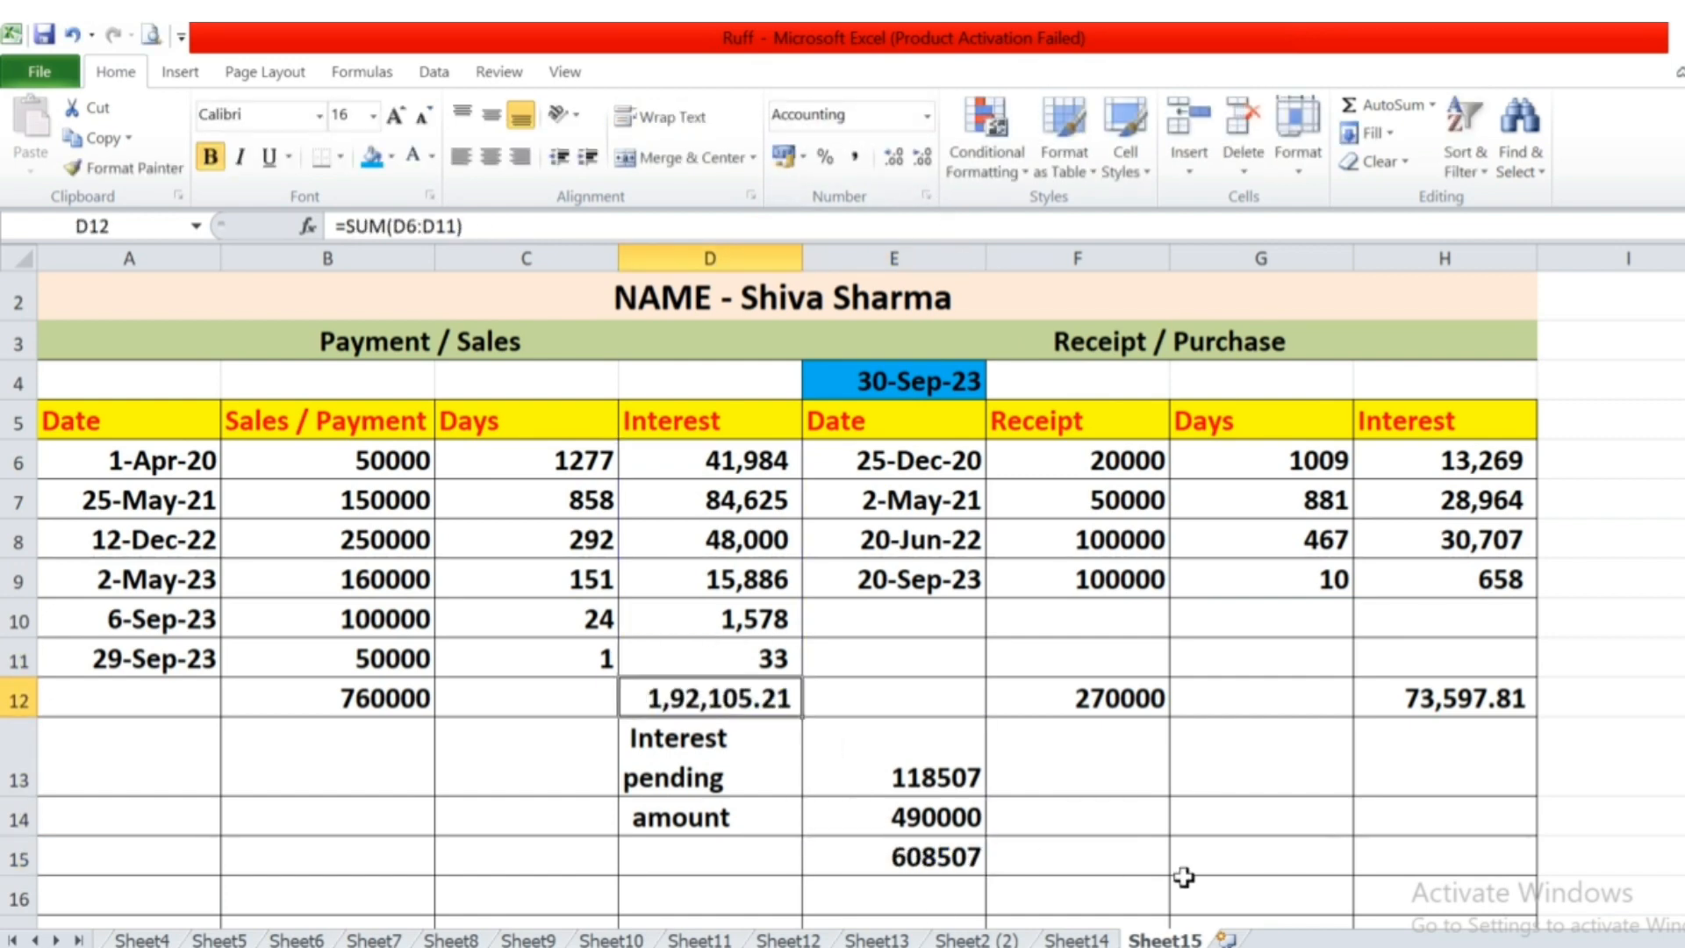
pyautogui.press('Right')
pyautogui.press('Right')
pyautogui.press('Right')
pyautogui.press('Right')
pyautogui.press('F2')
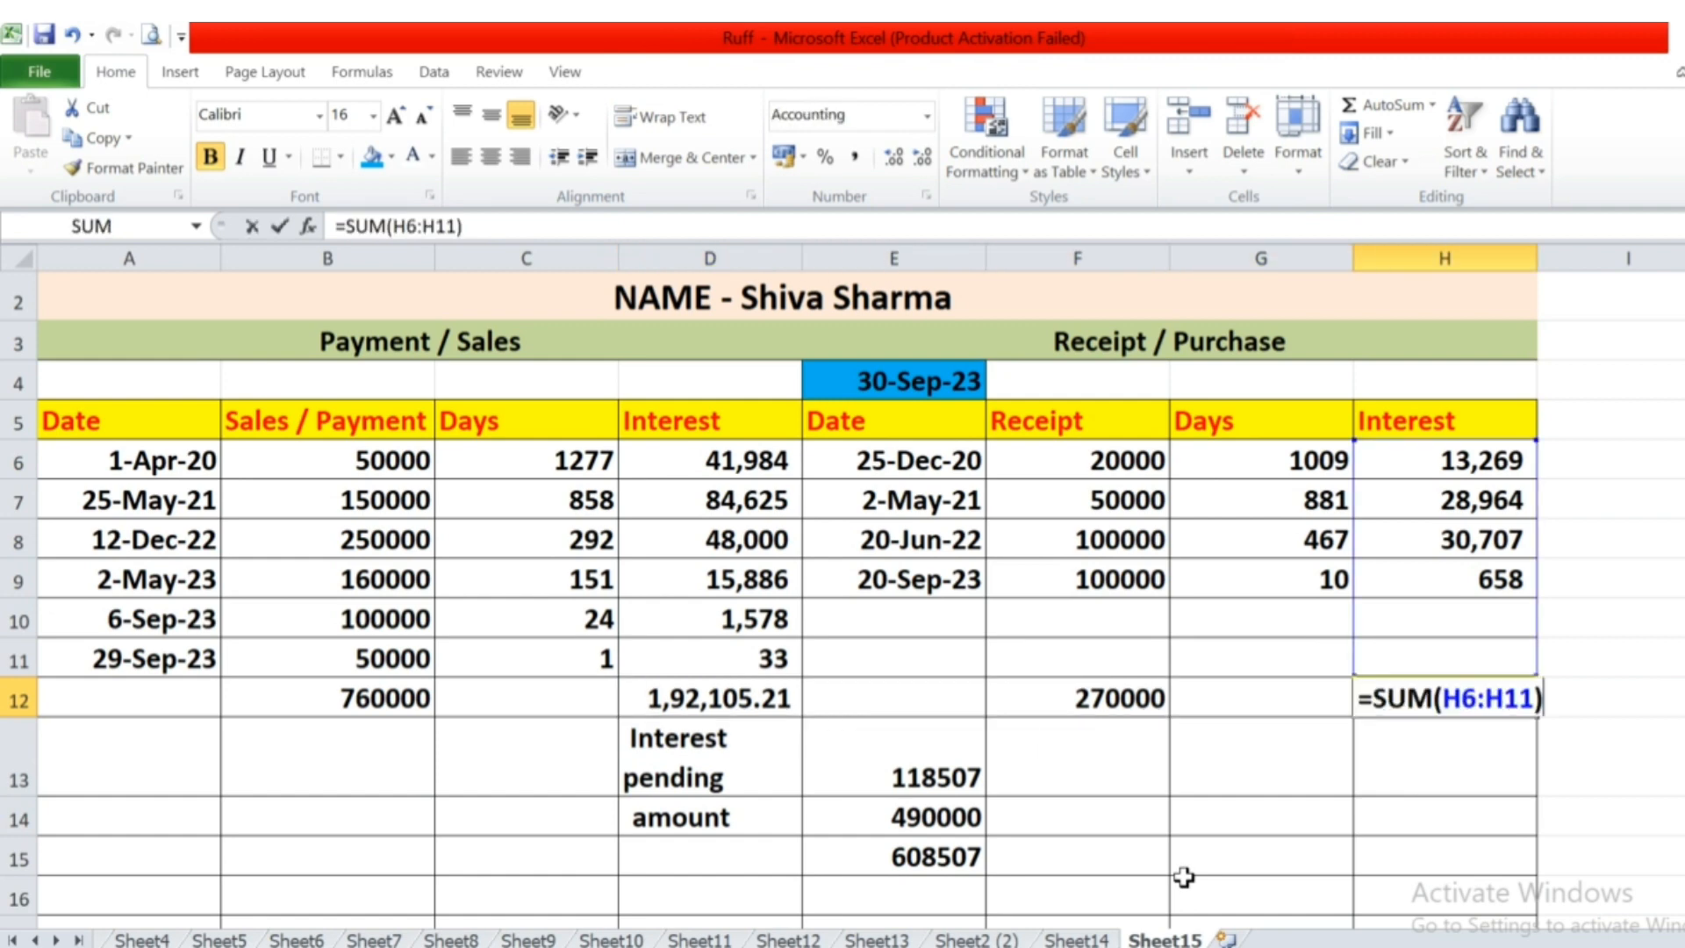
pyautogui.press('Escape')
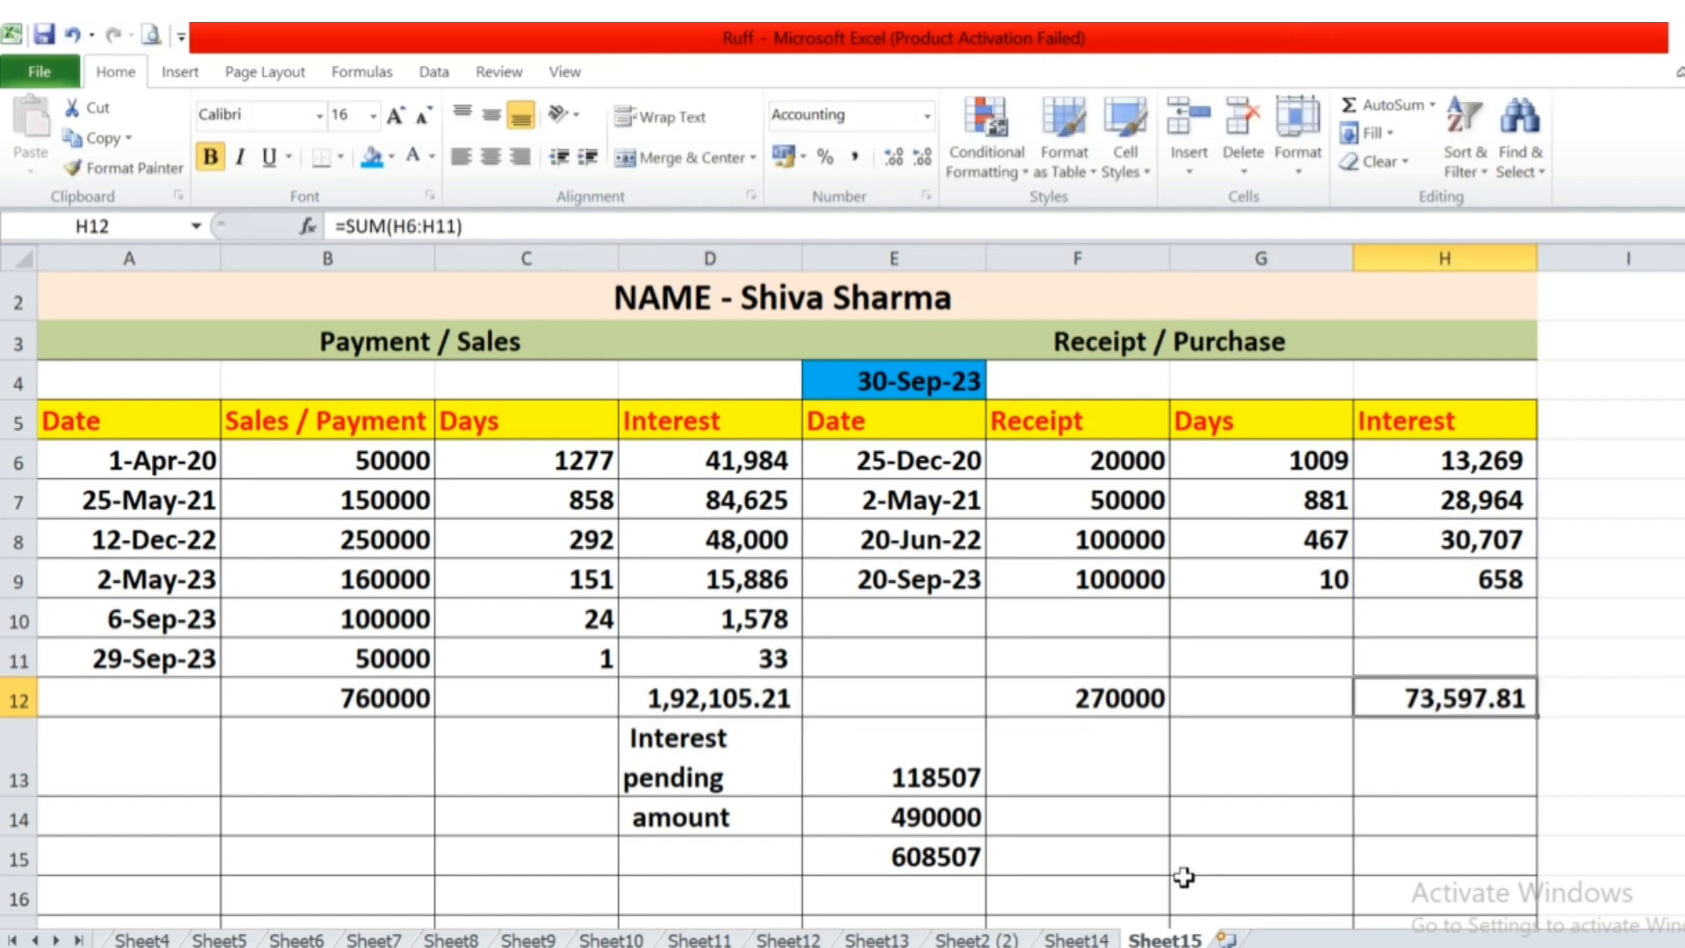